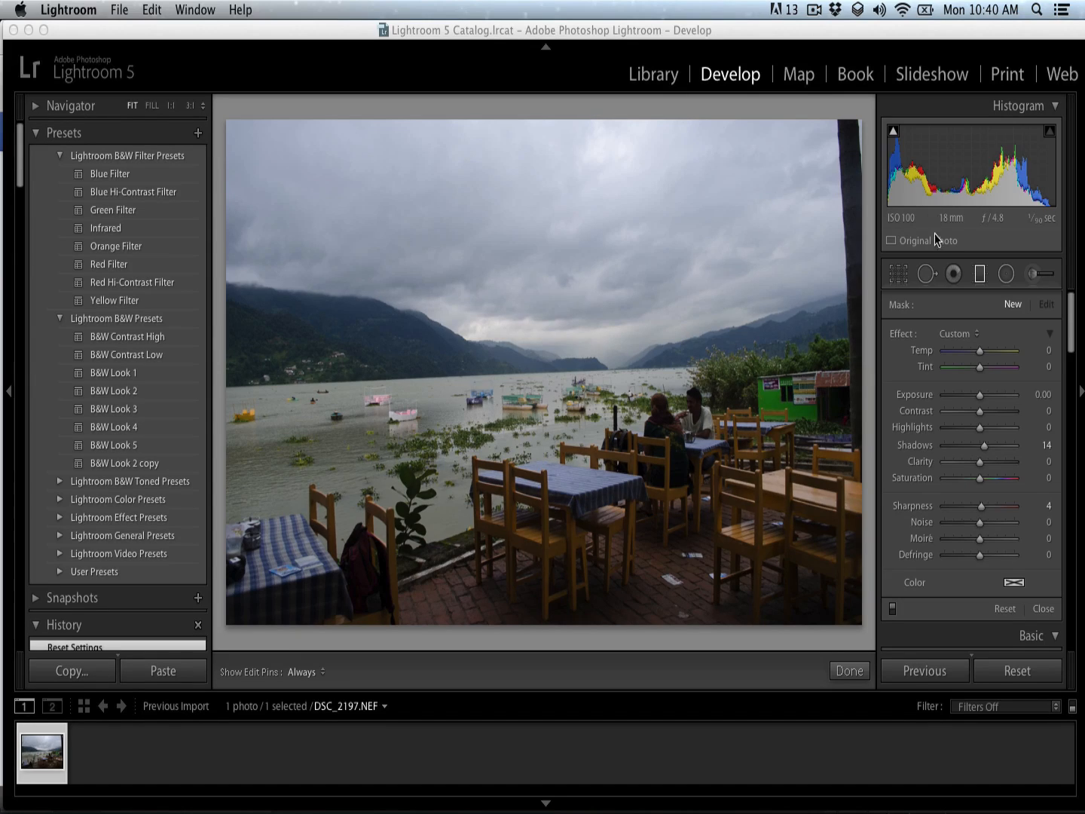
click(1065, 364)
drag(1067, 364, 1077, 323)
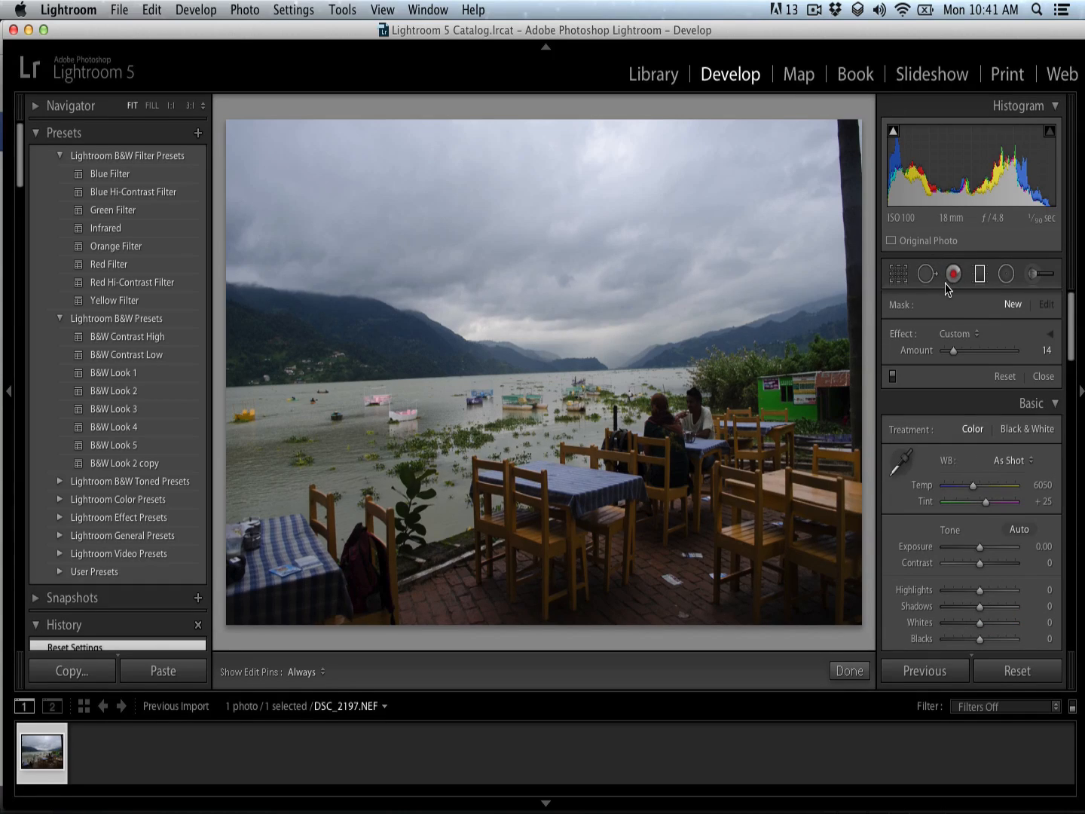
click(898, 273)
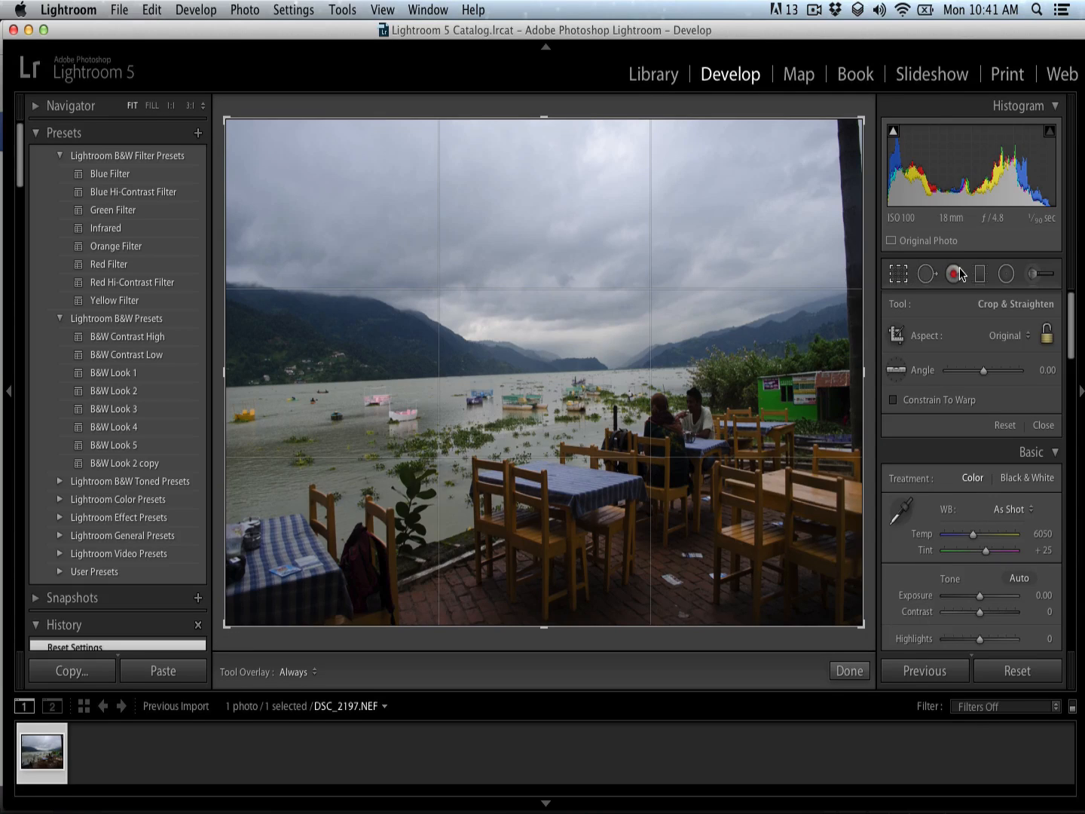
drag(864, 119, 838, 139)
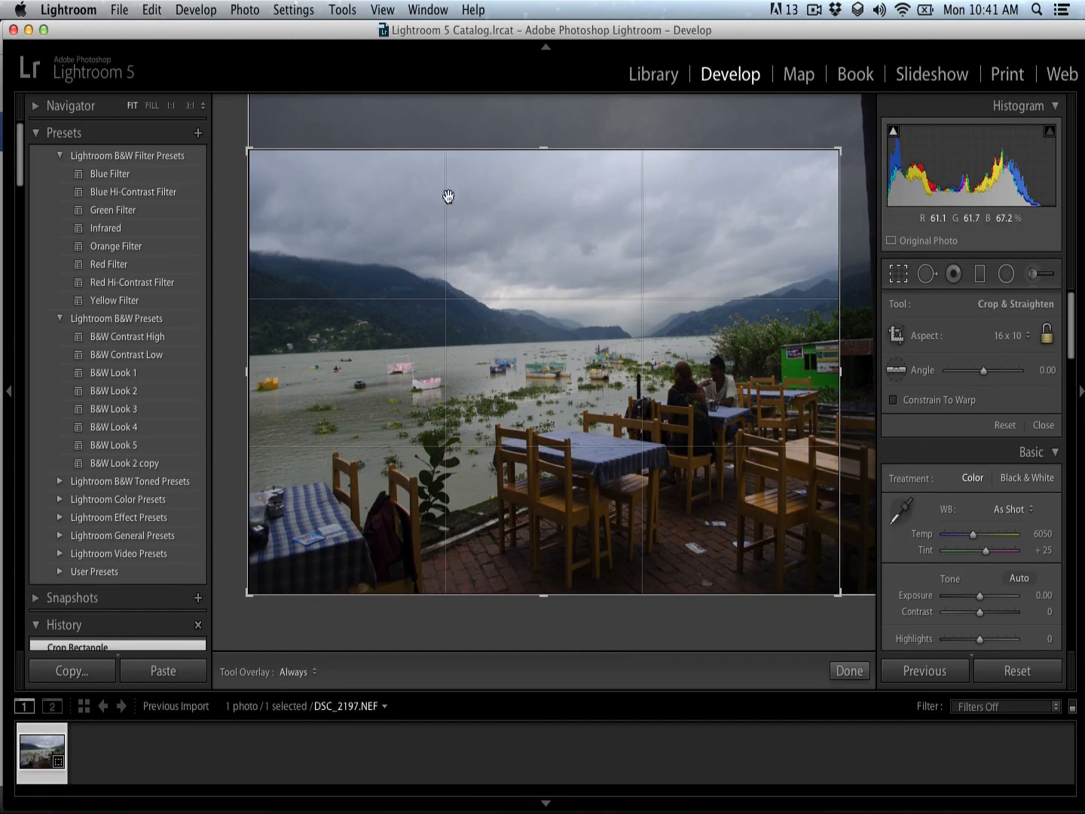
drag(249, 149, 258, 164)
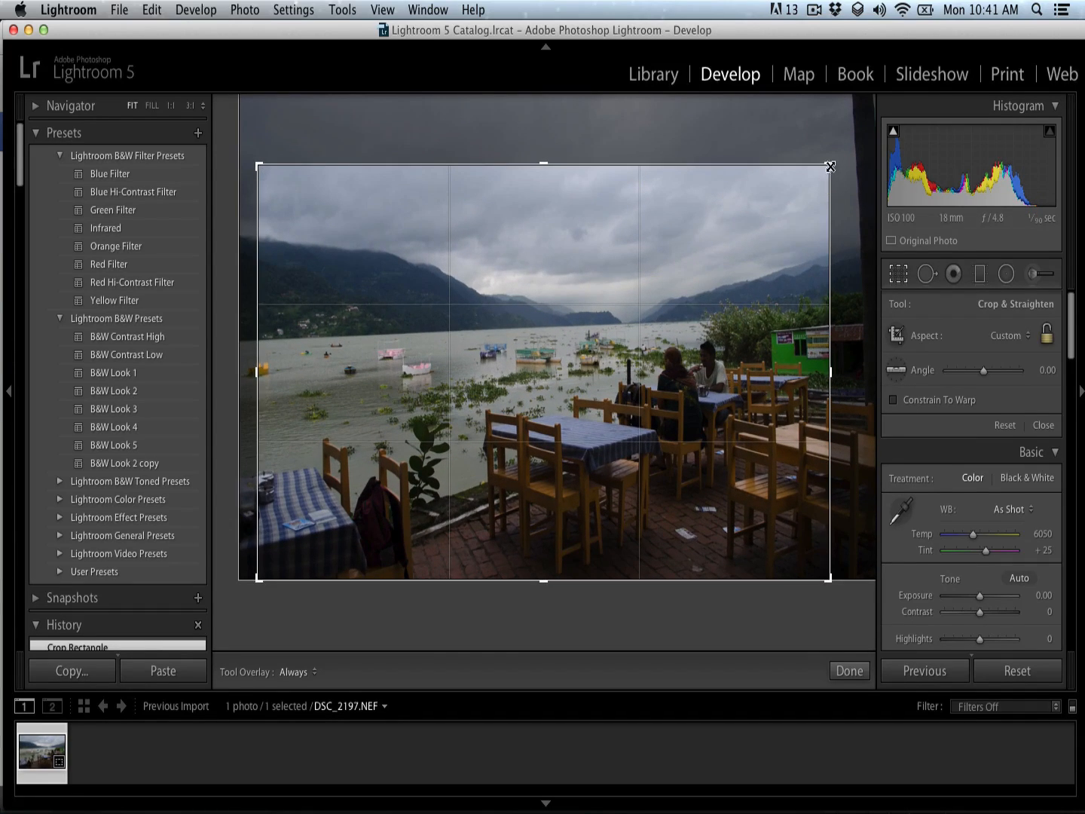
drag(830, 165, 828, 170)
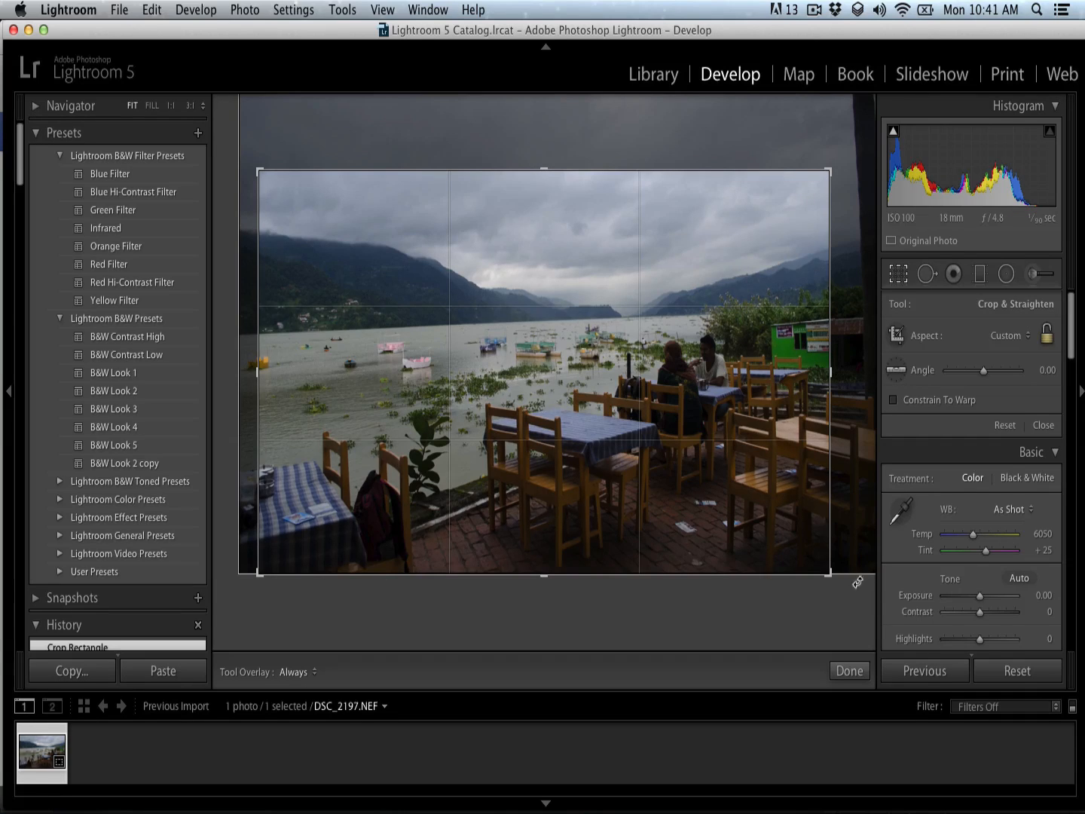
drag(837, 367, 832, 370)
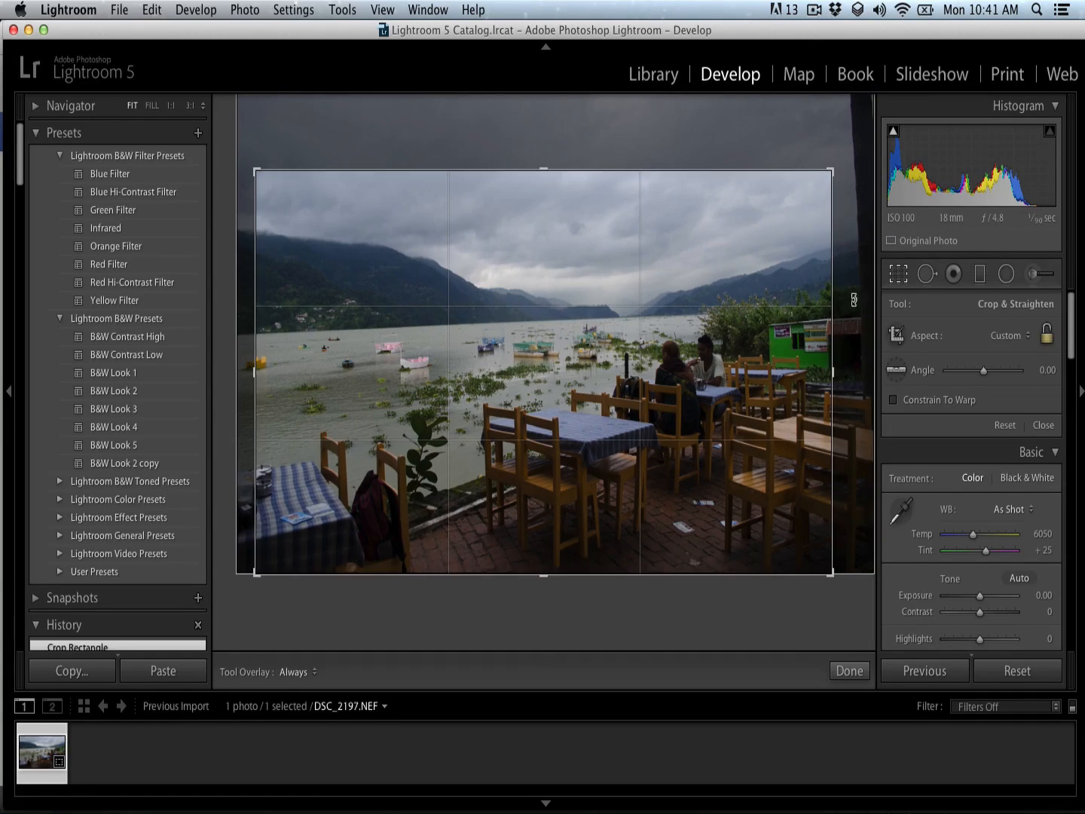
click(1006, 426)
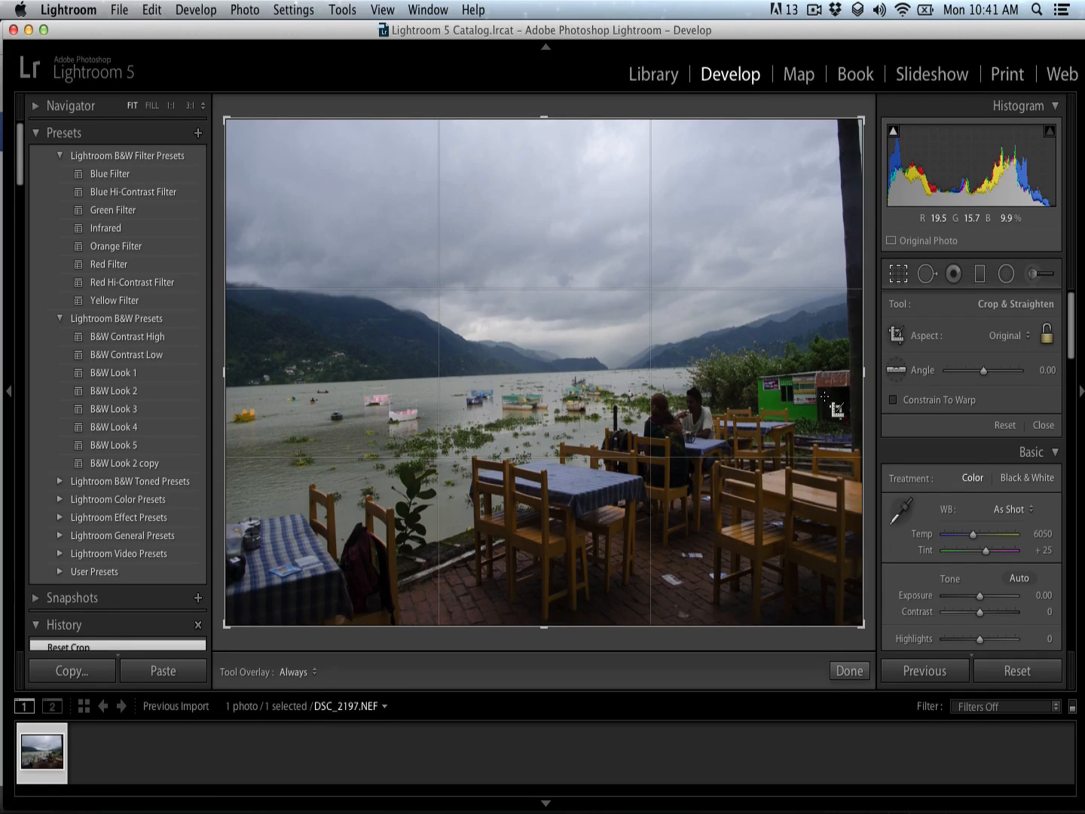
drag(864, 122, 846, 147)
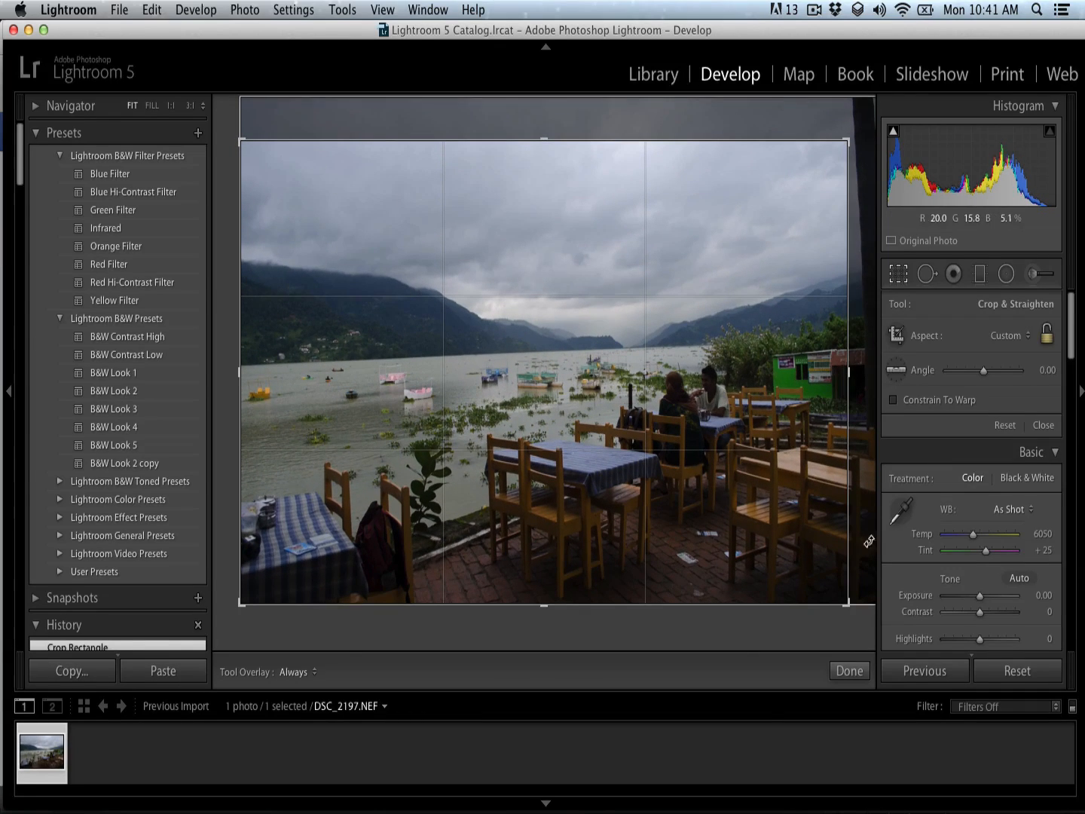
click(849, 671)
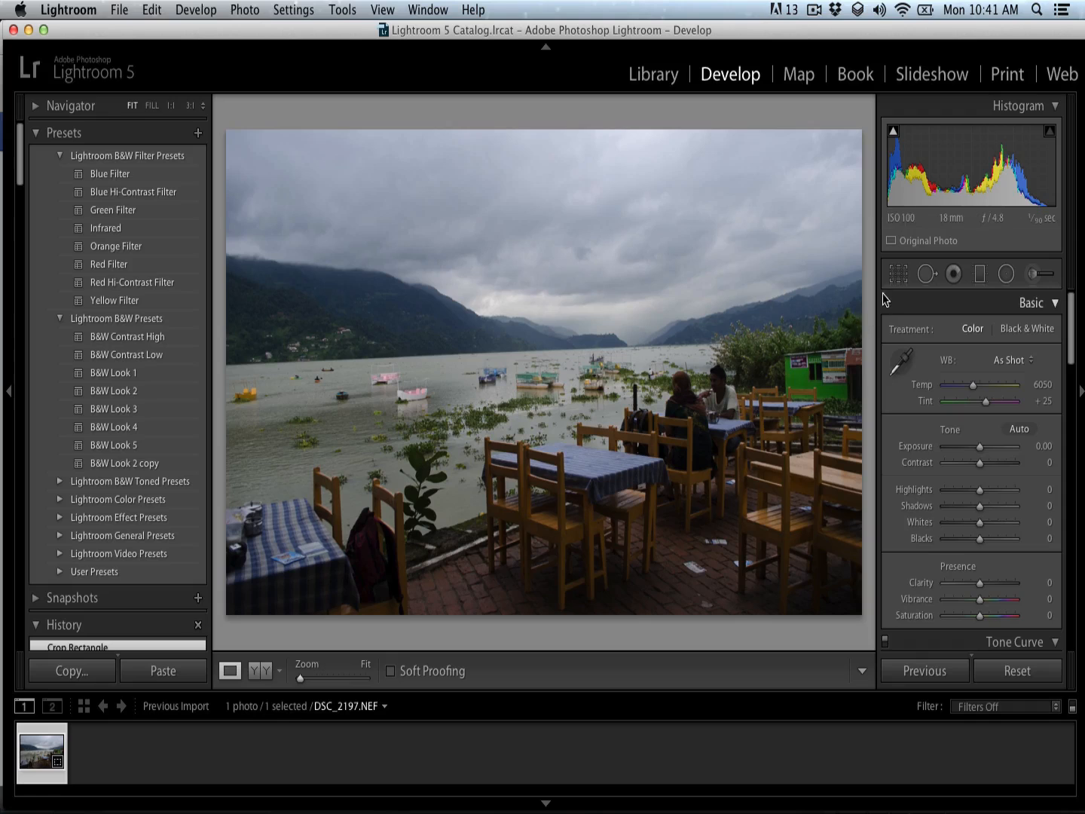
click(899, 274)
drag(844, 145, 845, 153)
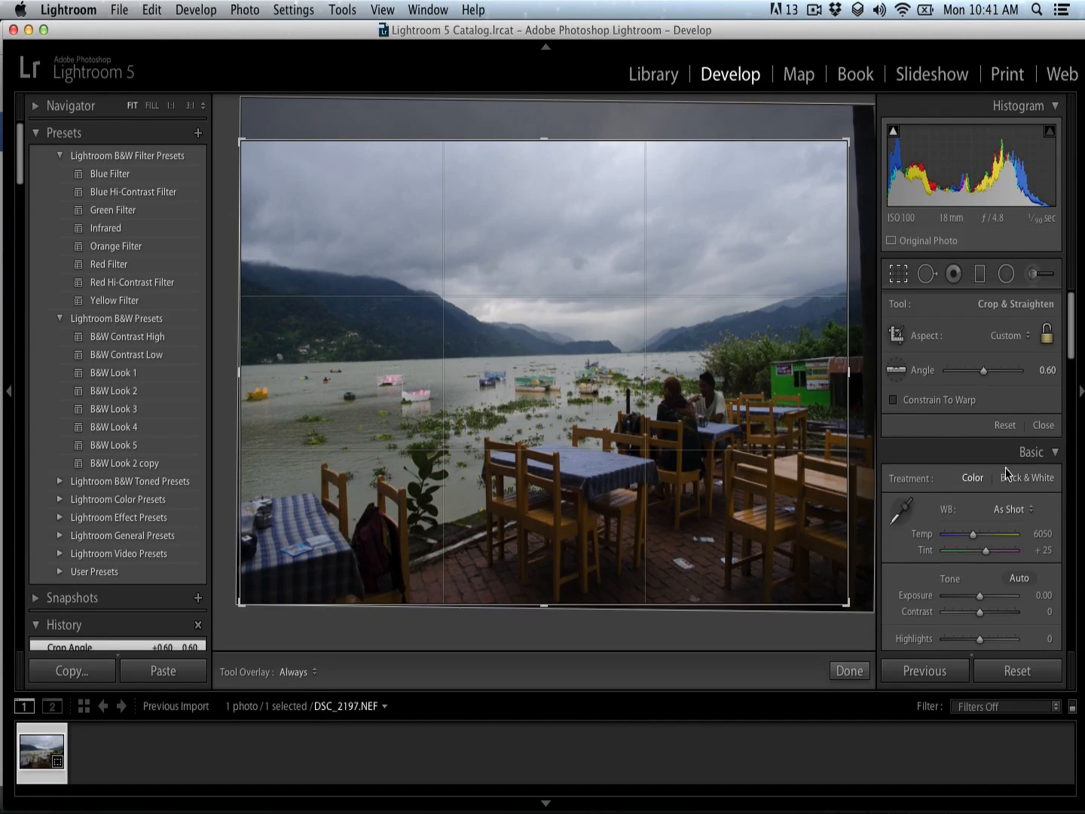
click(1004, 425)
click(889, 272)
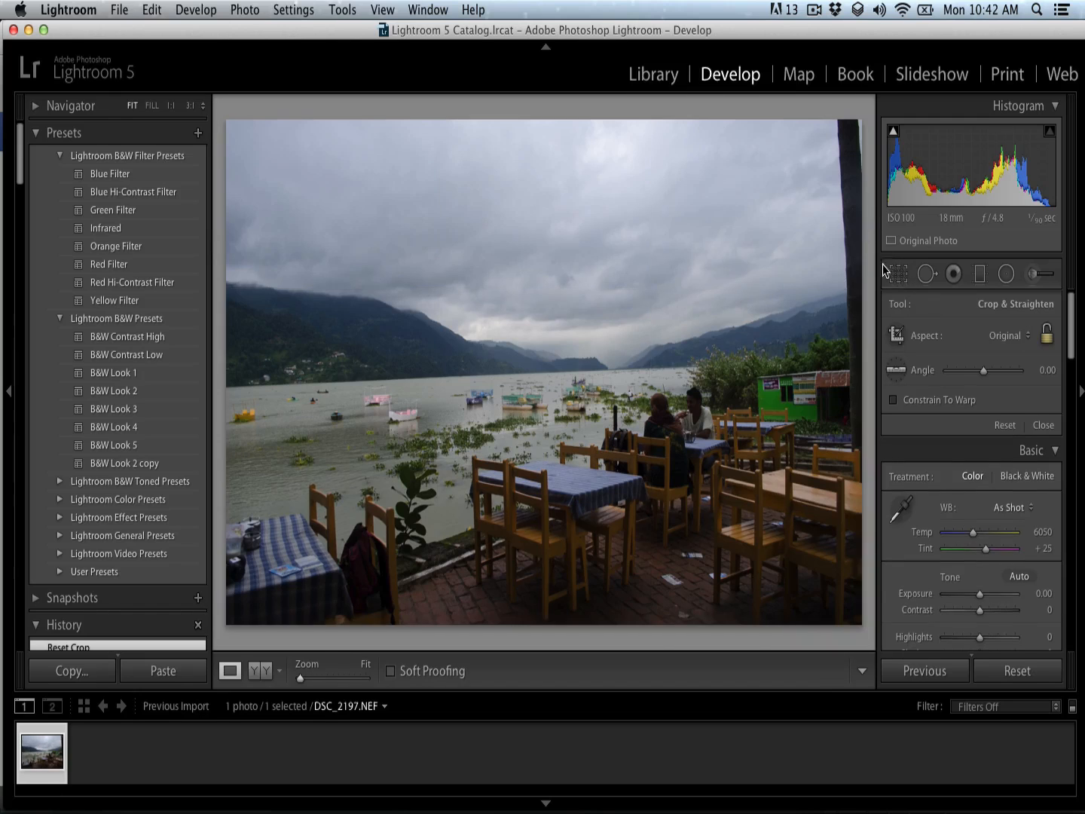
- Crop the photo to remove the tree trunk on the right, a band of upper sky and a narrow strip of the left side
key(r)
drag(861, 119, 834, 163)
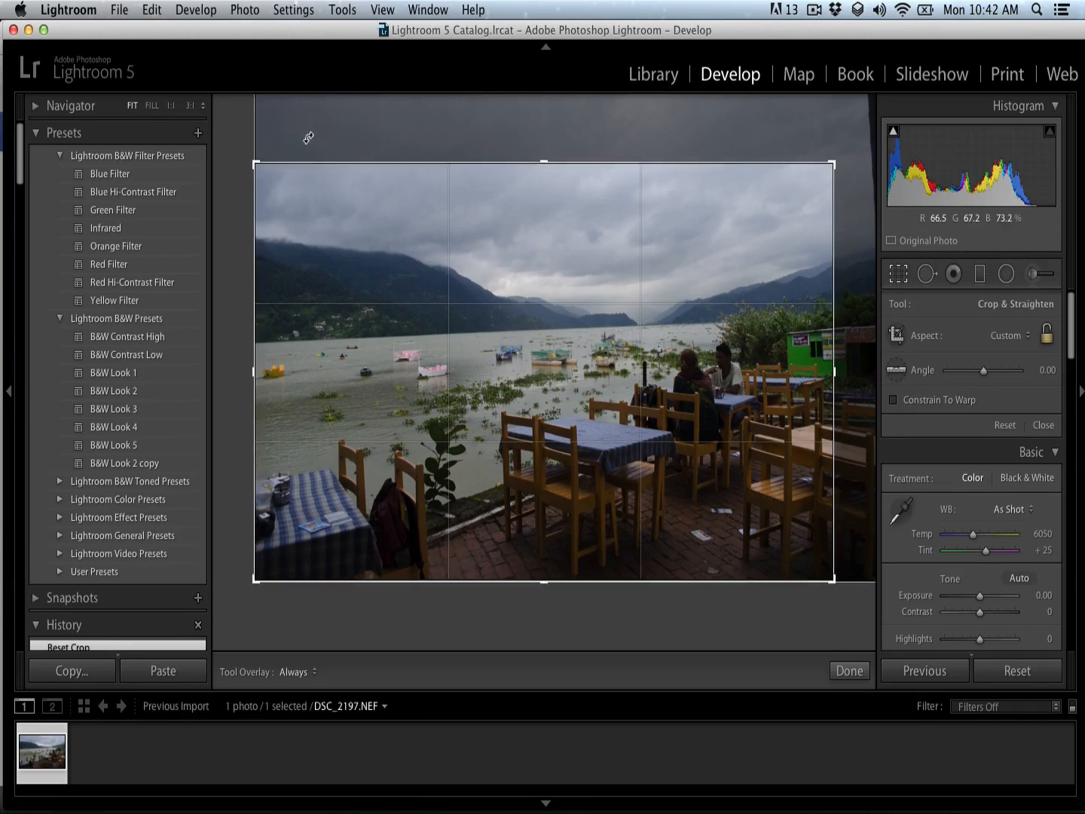
drag(255, 163, 266, 163)
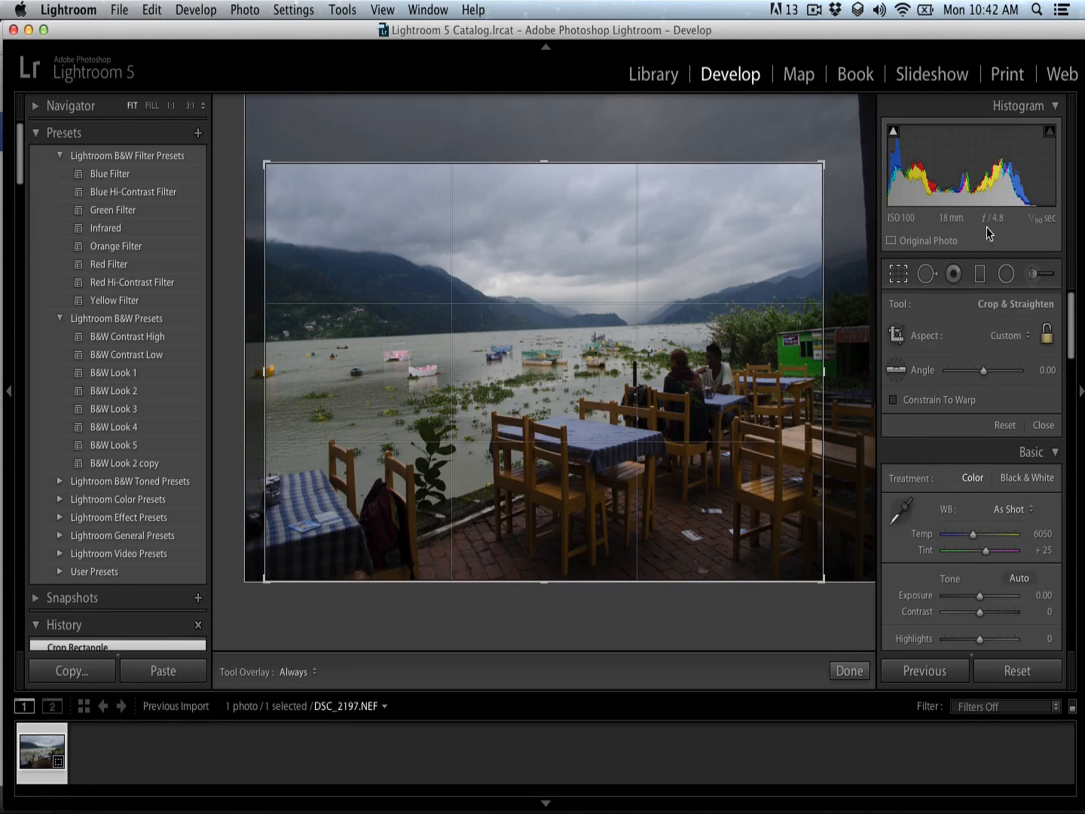
click(849, 671)
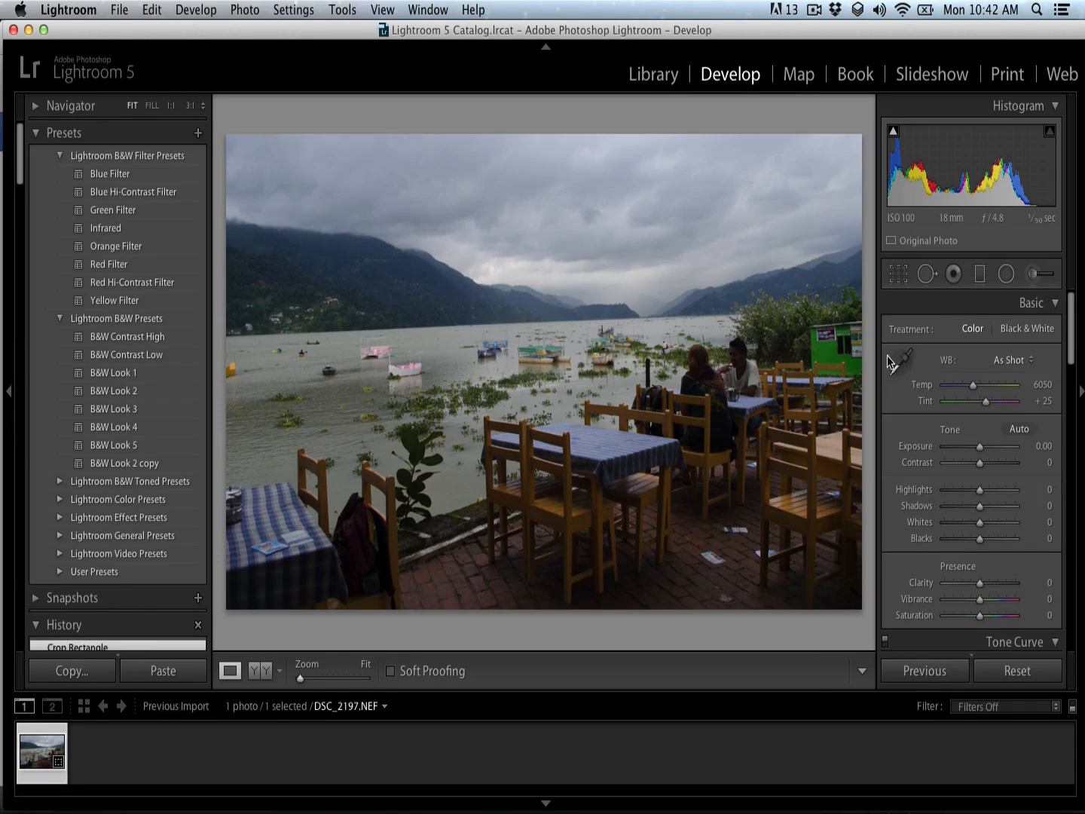
click(898, 273)
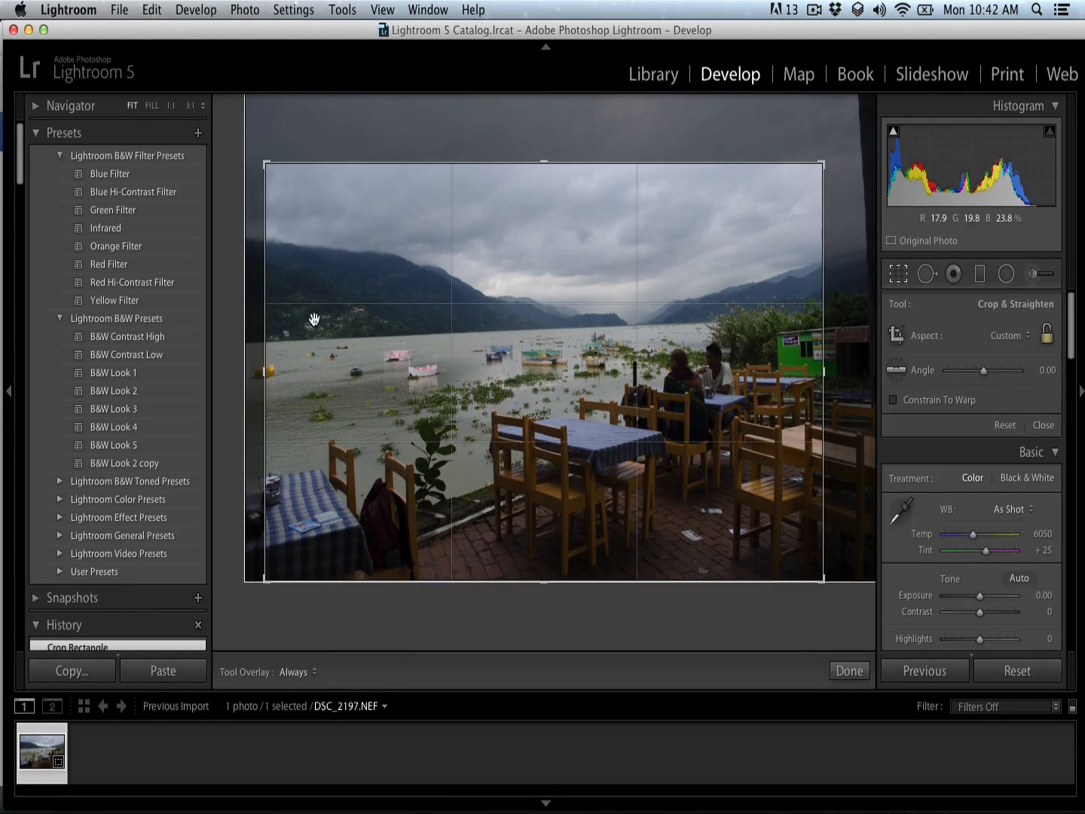
drag(267, 371, 274, 371)
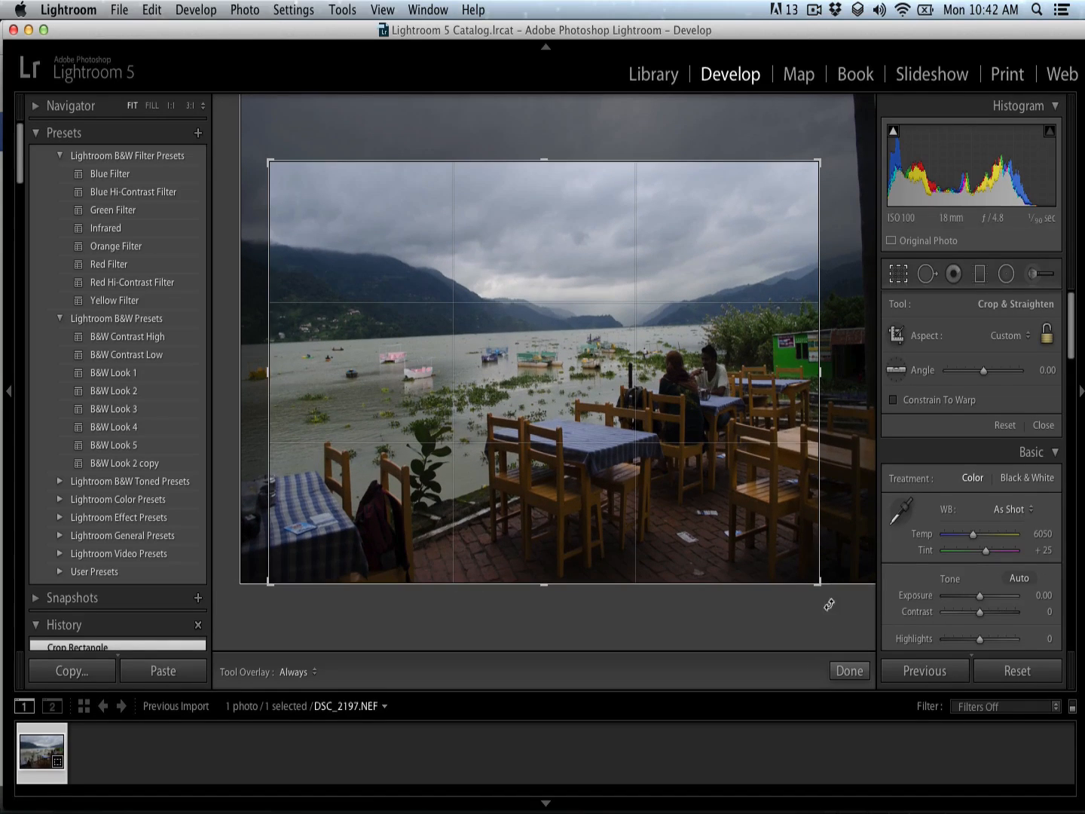
click(850, 670)
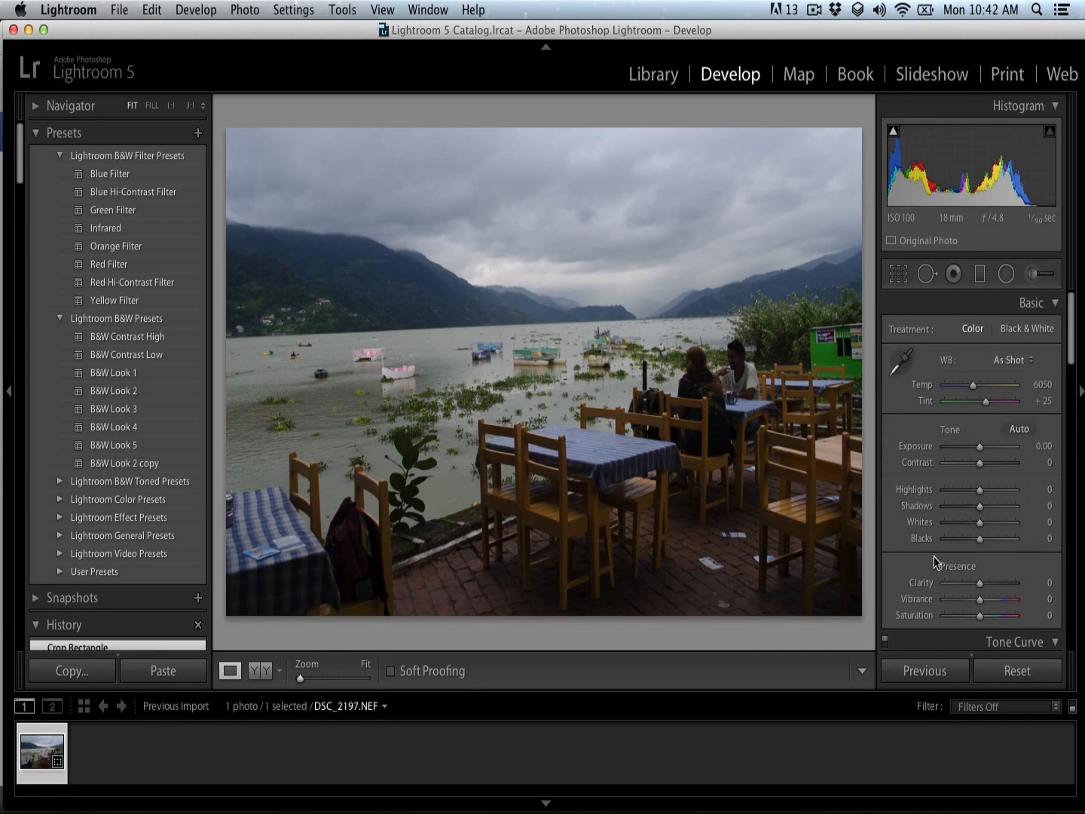
- Warm the photo's white balance by setting the temperature to 6700
click(1042, 385)
key(Right)
key(Up)
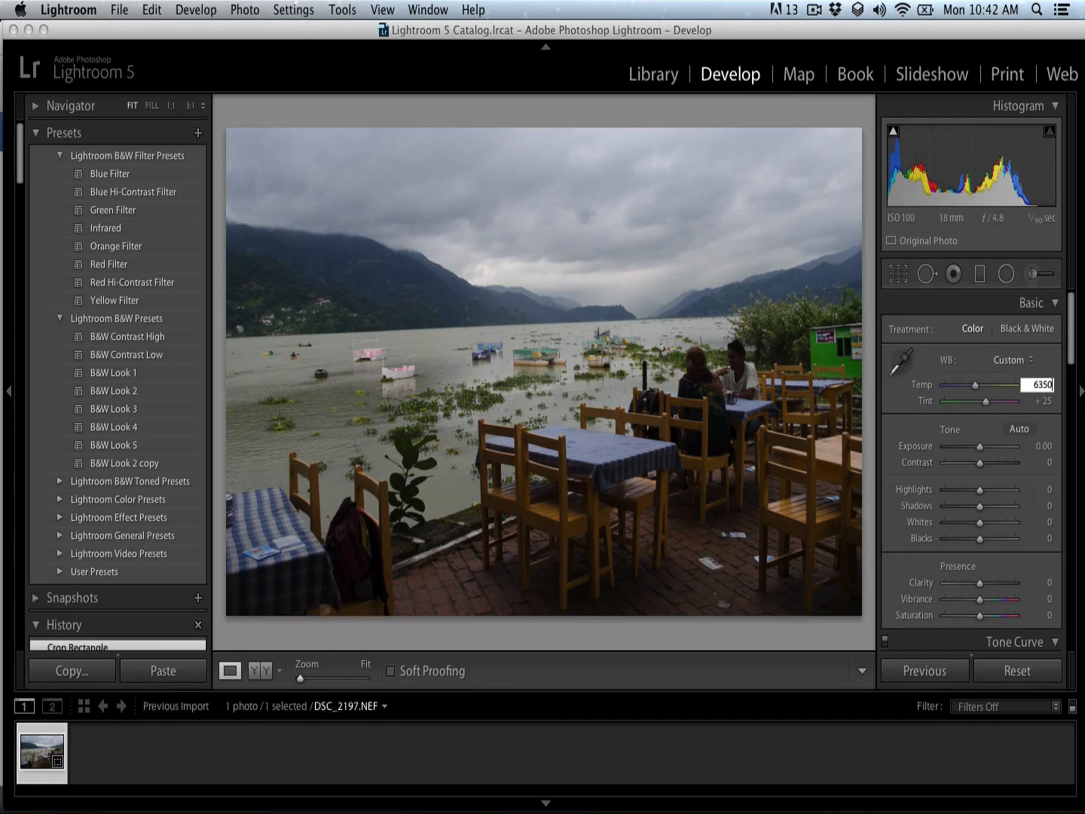
key(Up)
key(Down)
key(Down)
key(Down)
key(Down)
key(Down)
key(Down)
key(Down)
key(Down)
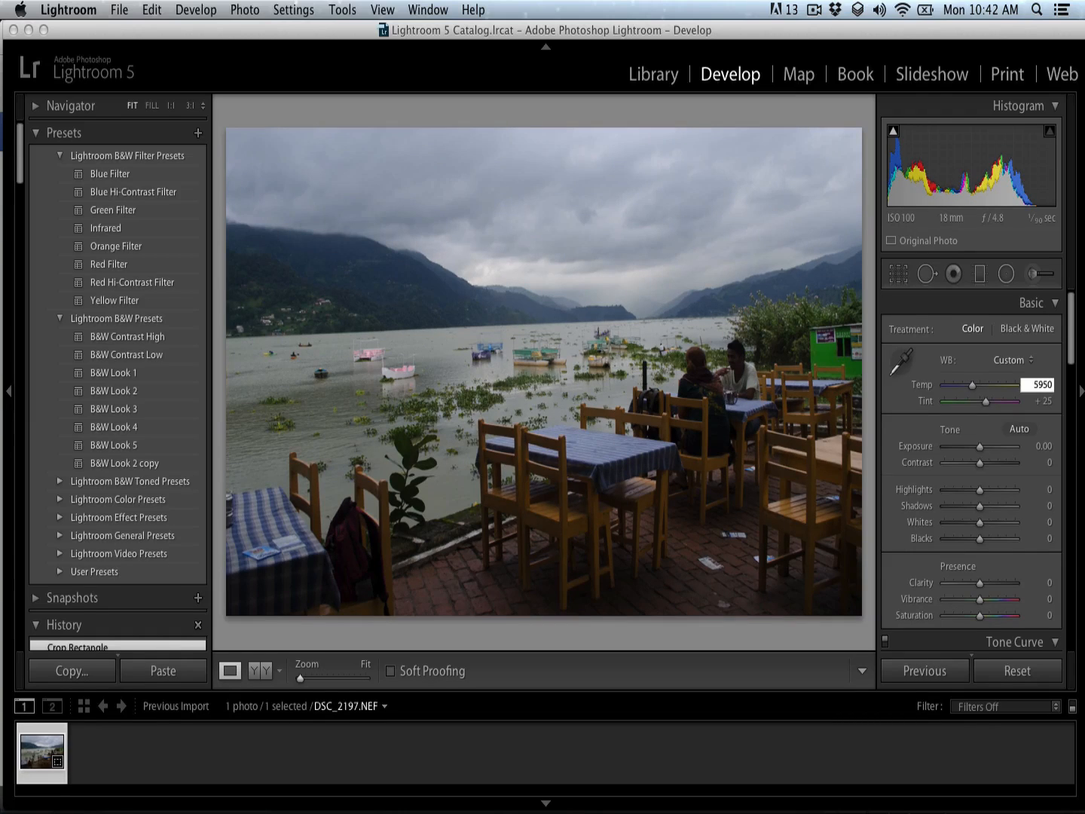
key(Up)
key(Up)
key(Up)
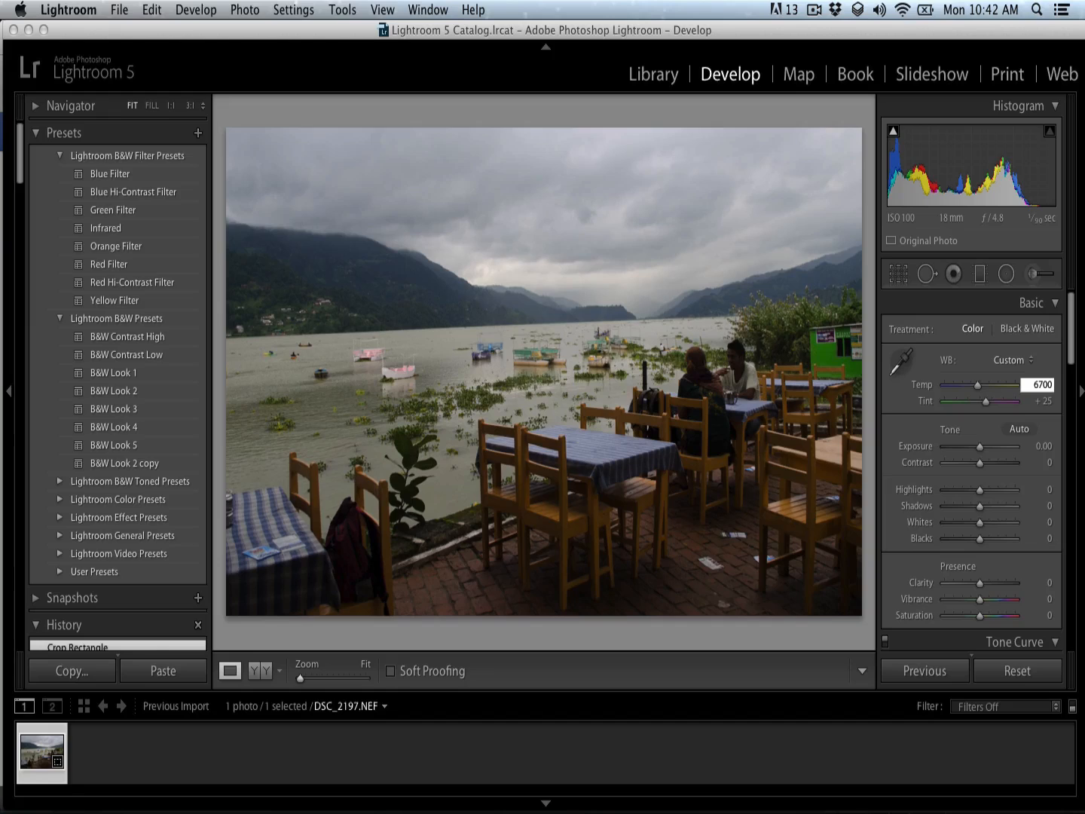
- Shift the white balance slightly towards magenta by setting the tint to +29
click(1043, 404)
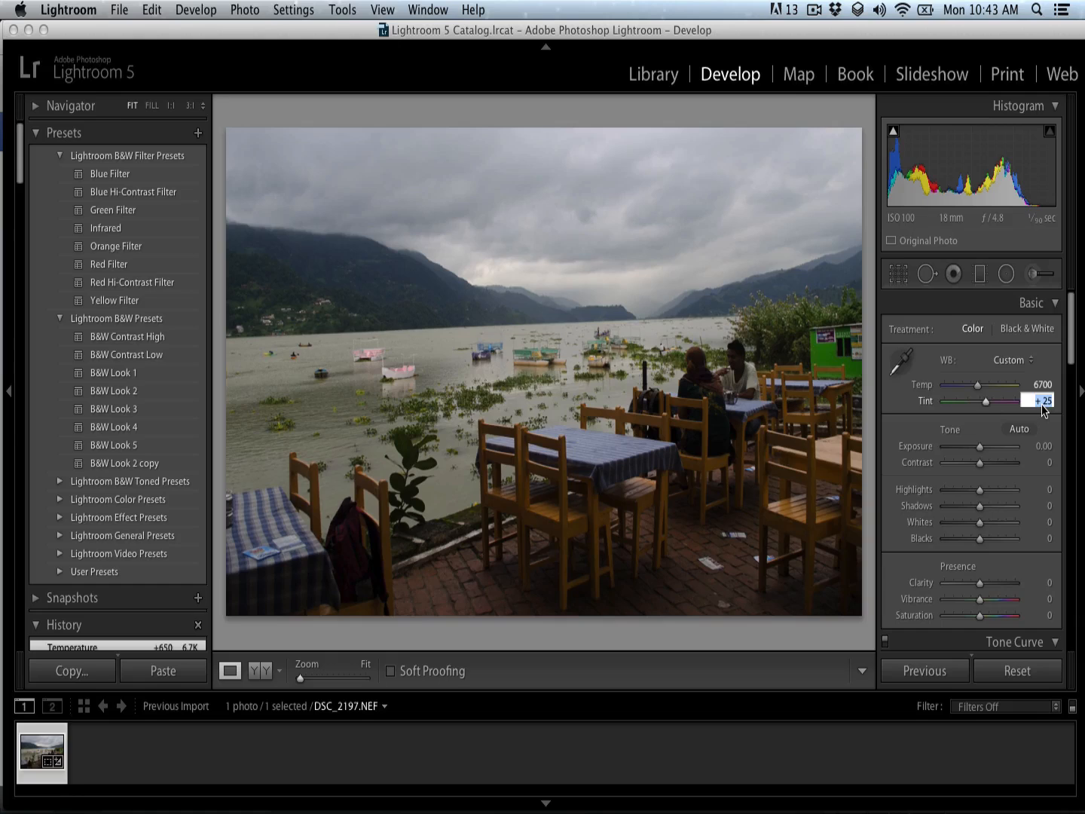
key(Up)
key(Up)
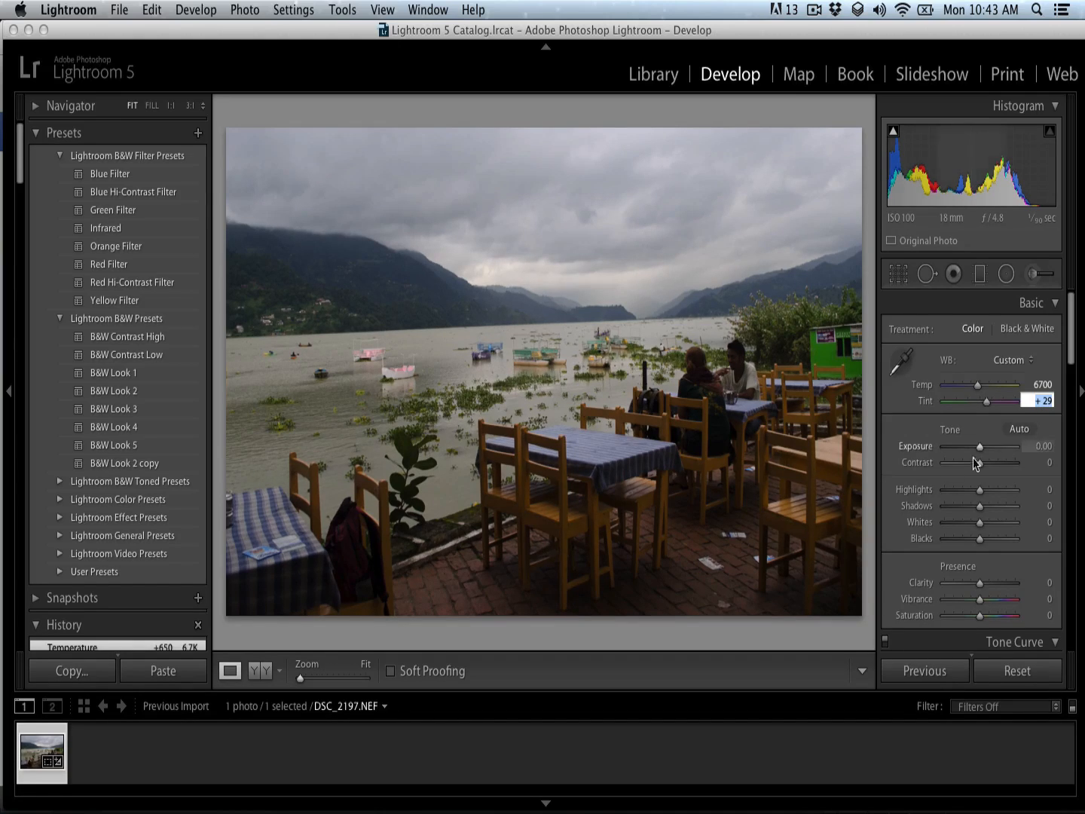
key(Return)
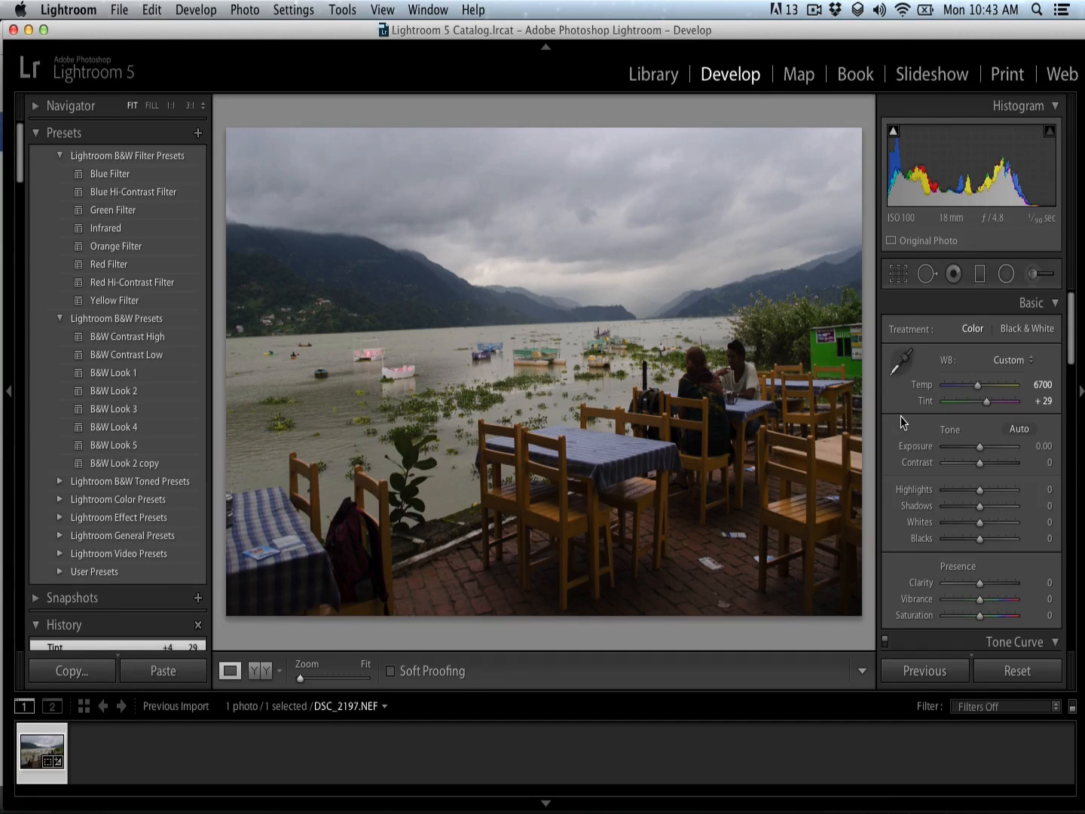
- Brighten the photo slightly by setting the exposure to +0.20
click(1035, 448)
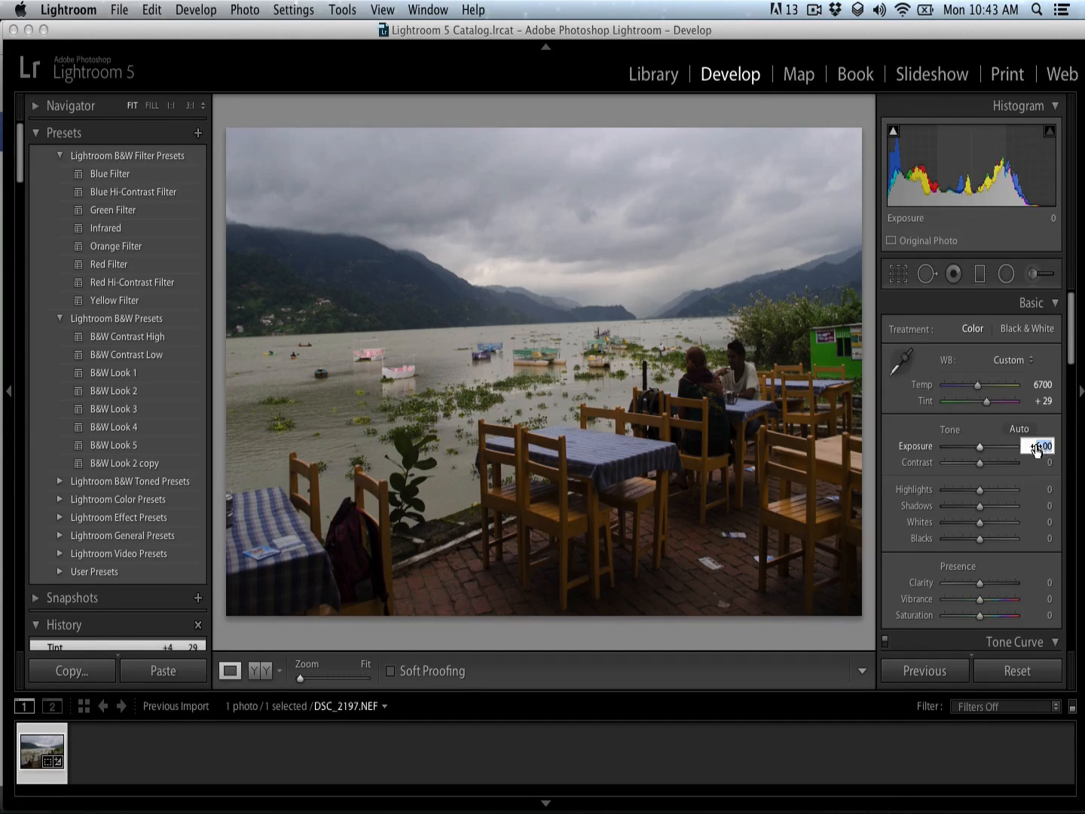
text(0.3)
key(Return)
key(Up)
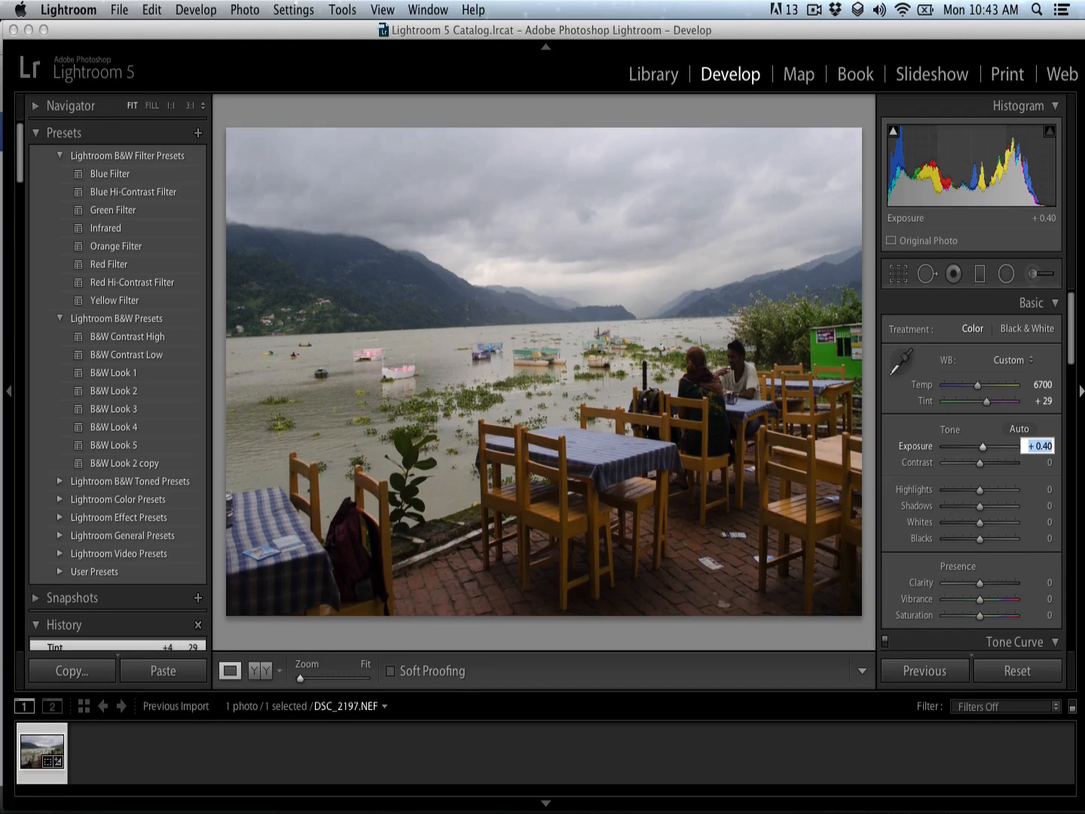
key(Down)
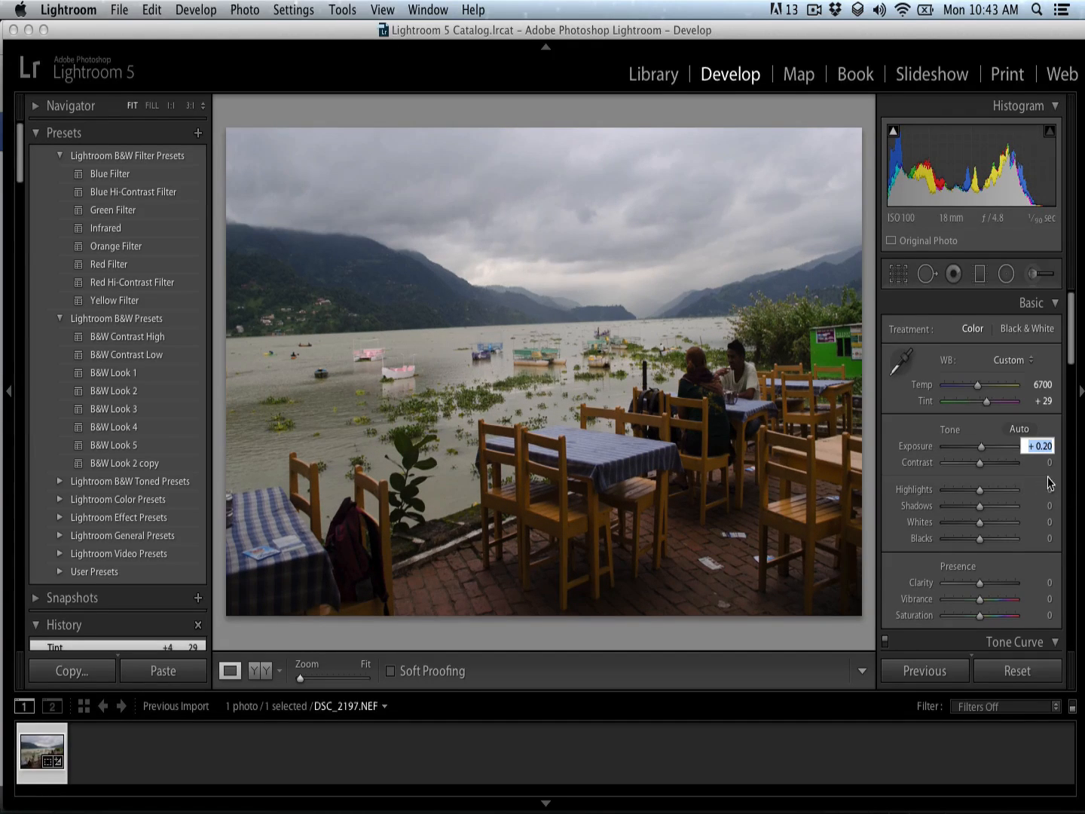
- Recover sky and foreground detail by setting Highlights to -60 and Shadows to +48
click(980, 493)
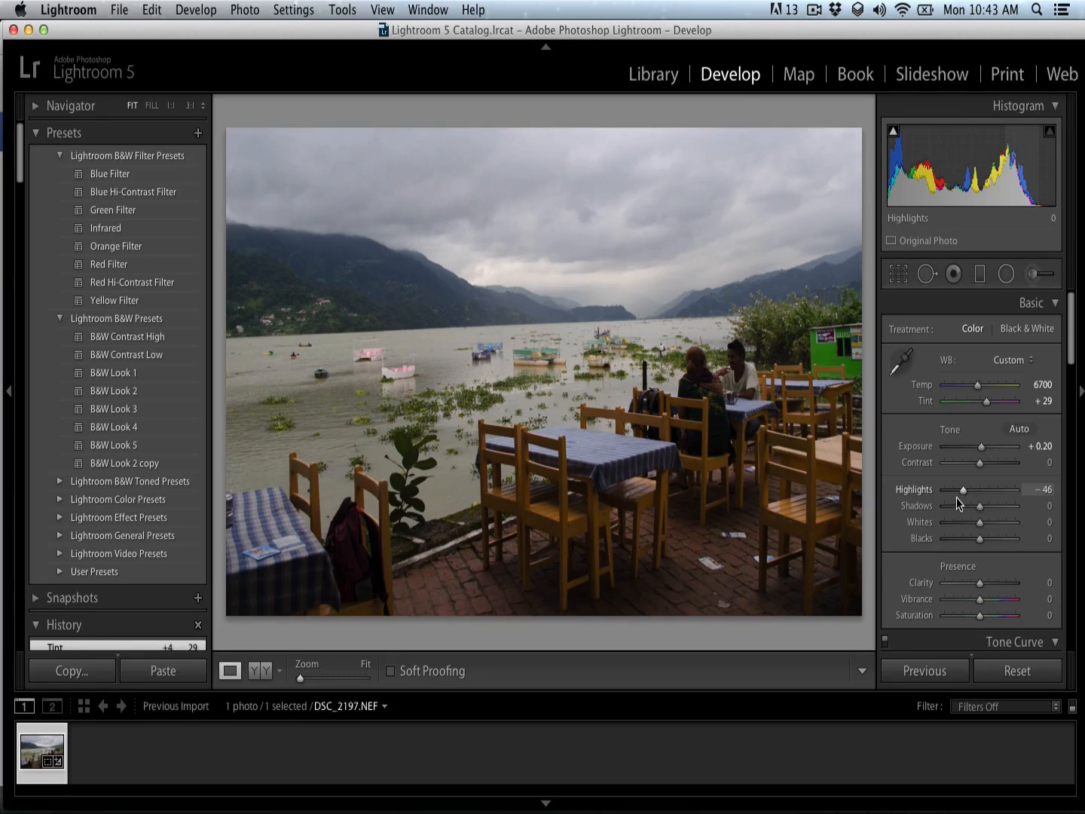
mouse_move(956, 498)
mouse_down()
mouse_move(946, 498)
mouse_move(961, 499)
mouse_up()
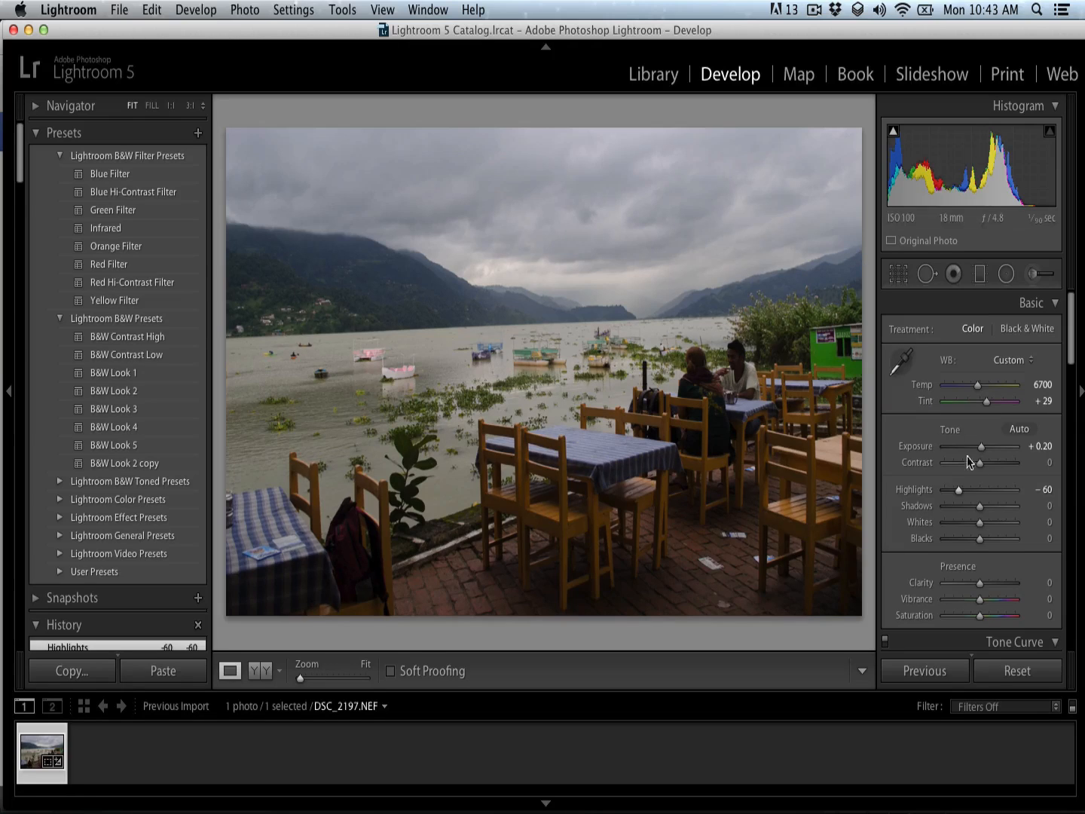
drag(978, 502, 997, 510)
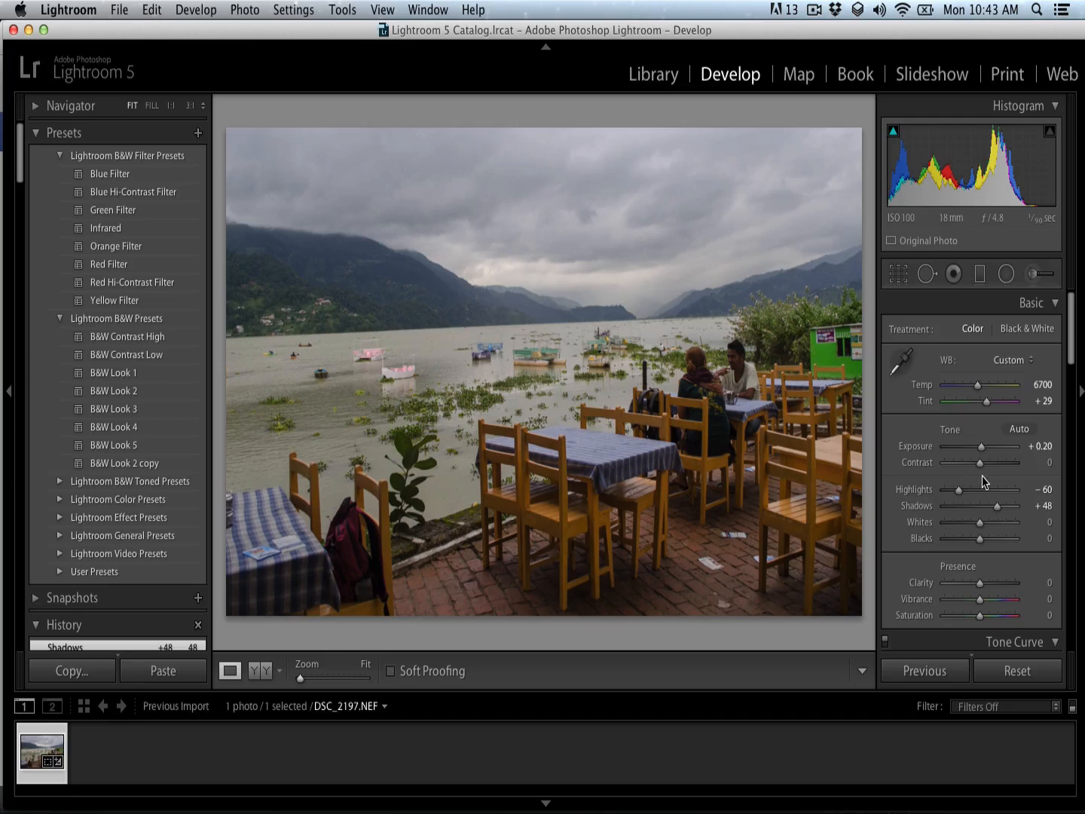
- Try different contrast amounts on the photo and set Contrast to +15
drag(980, 466, 986, 469)
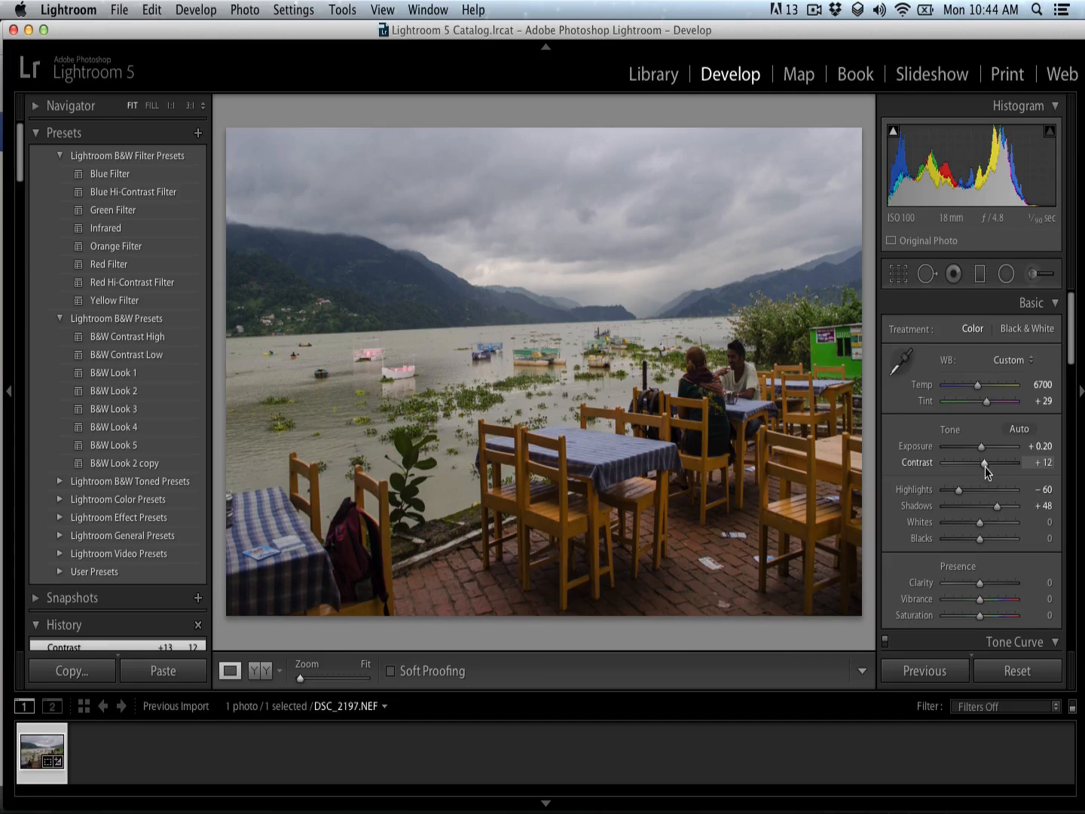
drag(985, 466, 927, 461)
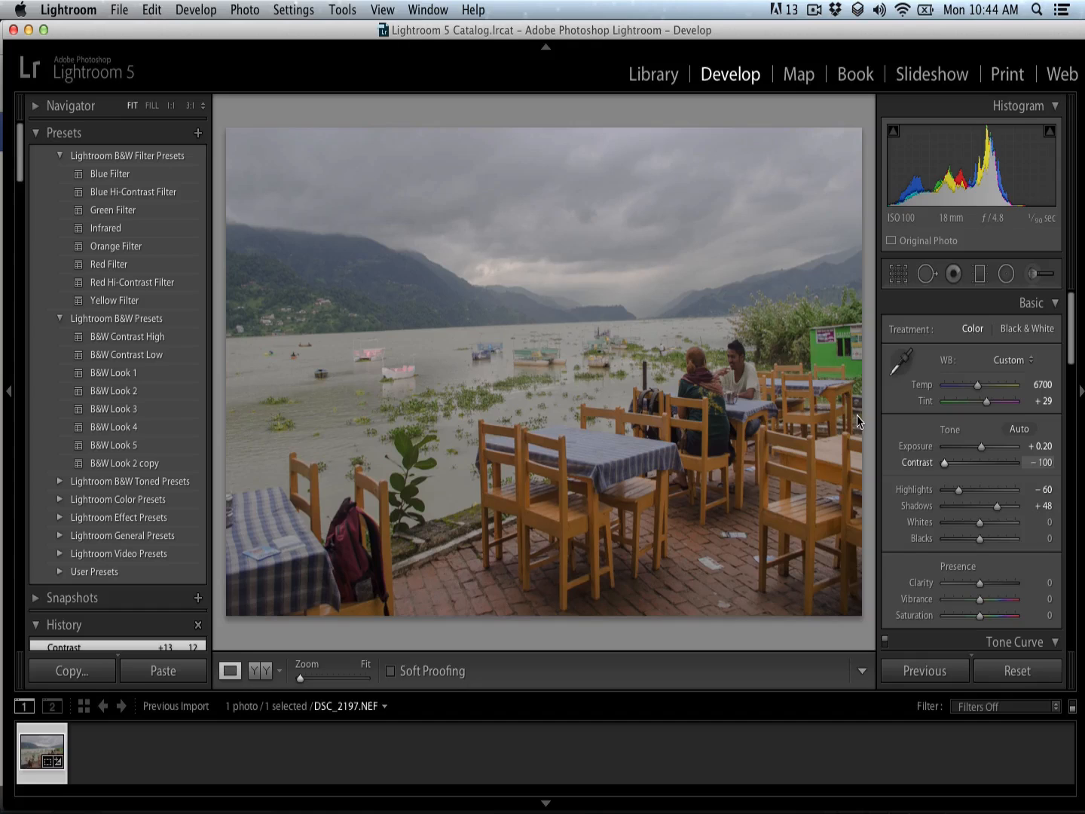
drag(944, 467, 979, 475)
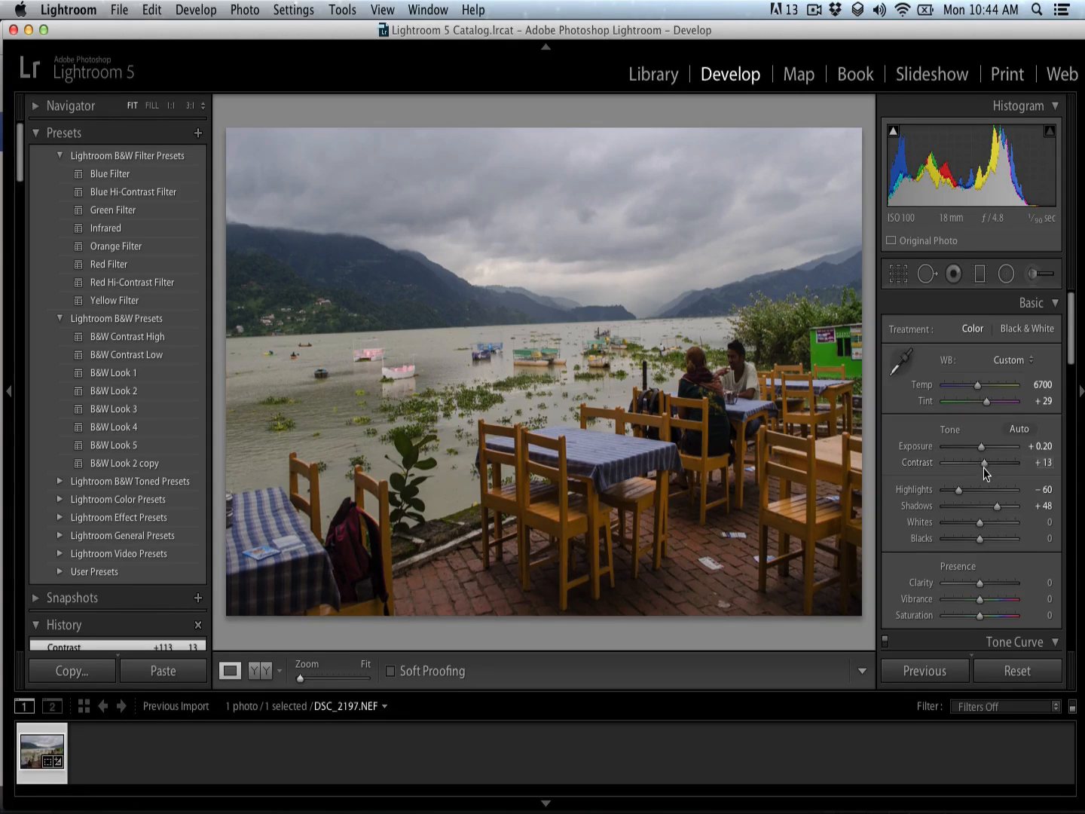
drag(986, 473, 987, 472)
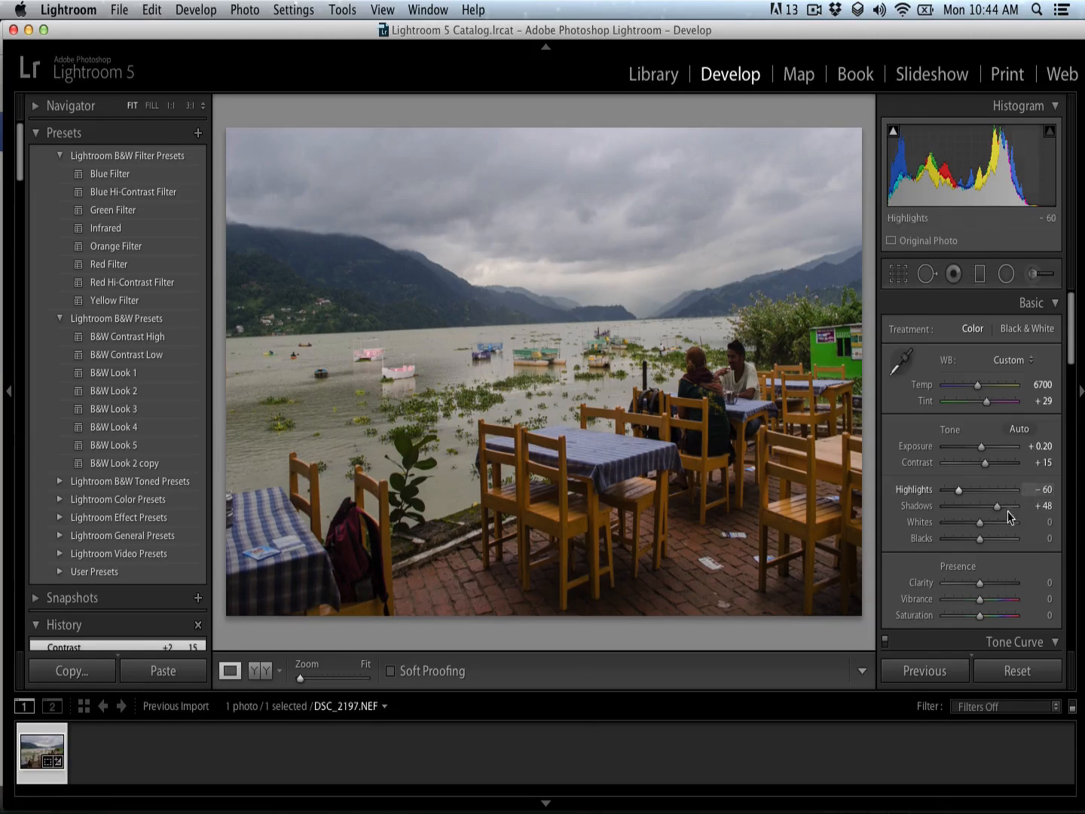
- Set Whites to +13 and compare the photo before and after the edits side by side
drag(979, 522, 987, 529)
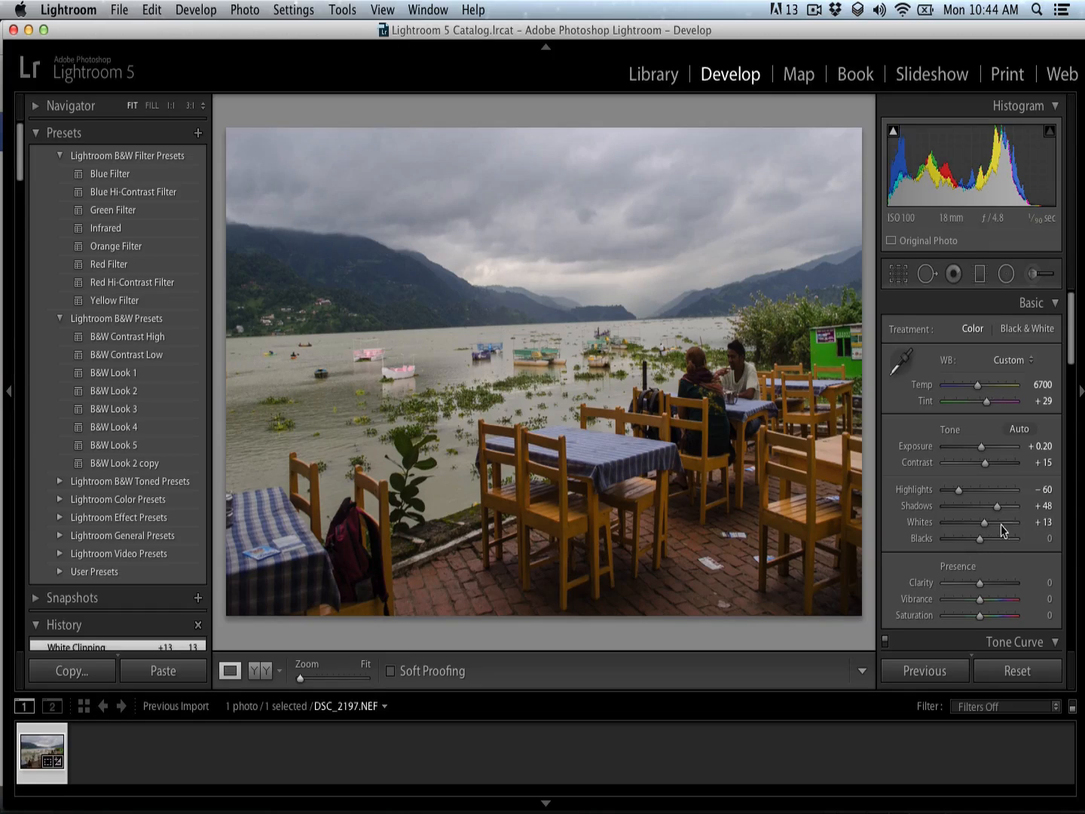
click(260, 670)
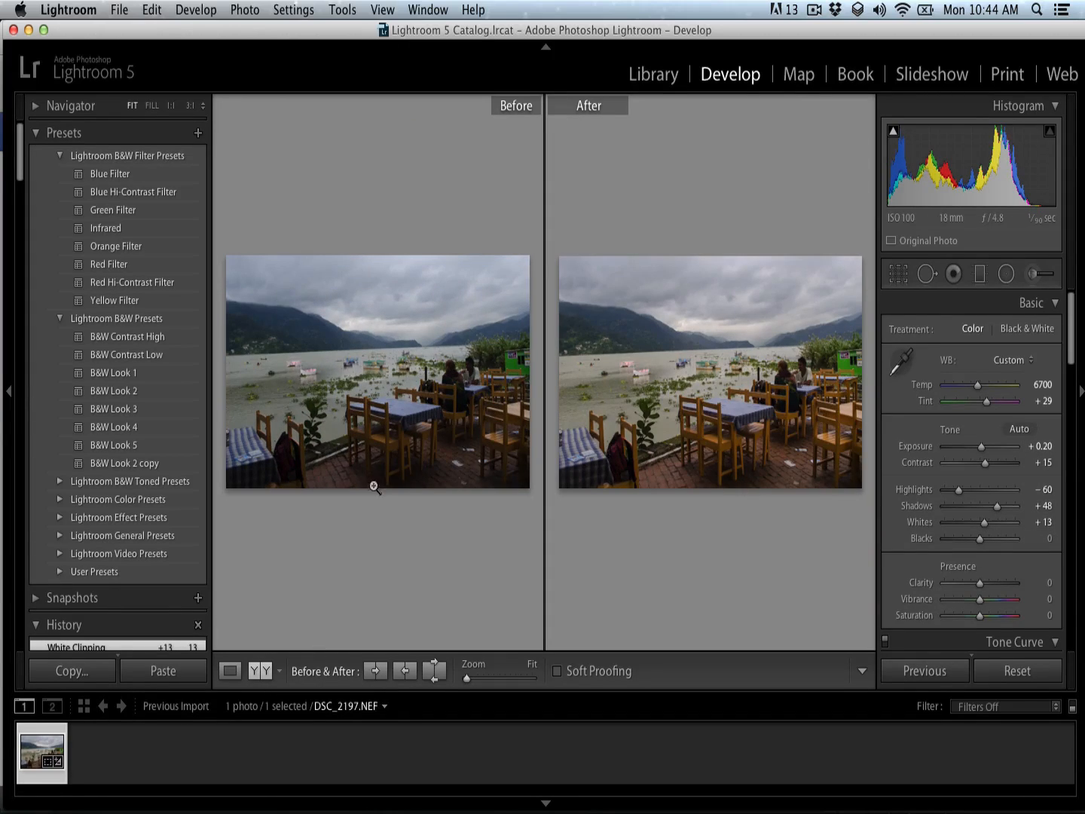
- Return to the single-image view and set the photo's Vibrance to +37
click(236, 670)
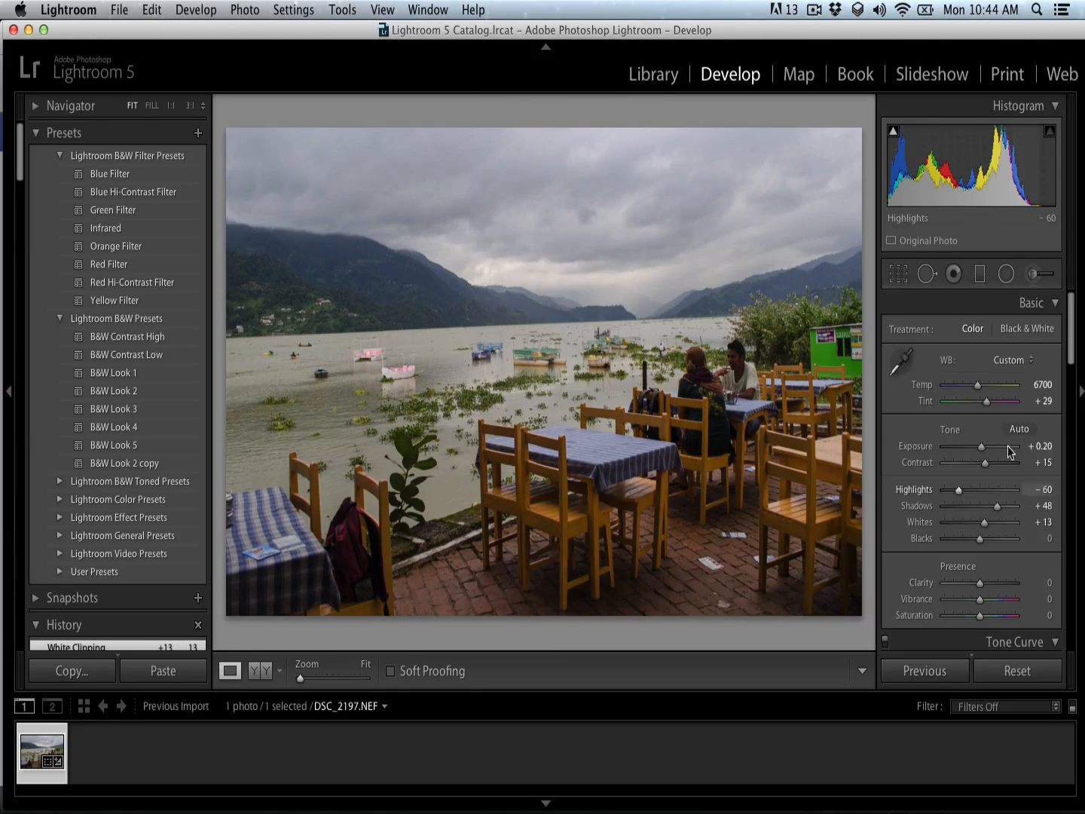
drag(1068, 356, 1066, 362)
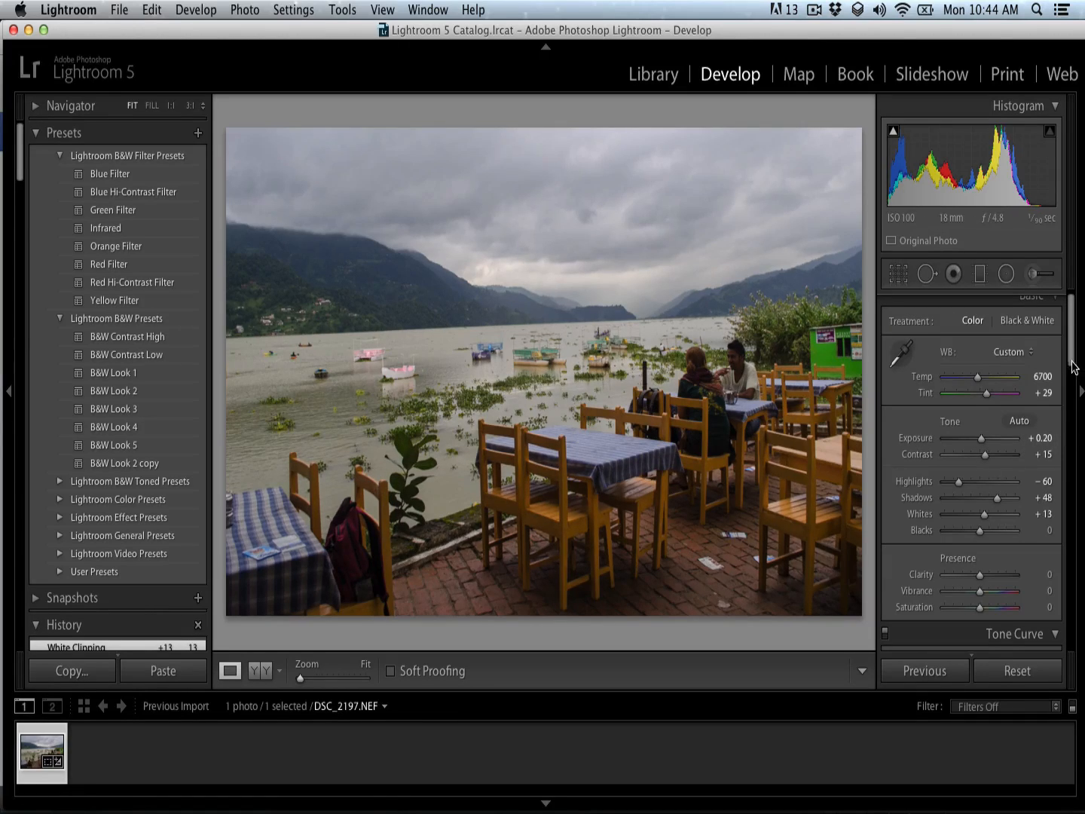
scroll(1067, 375, down, 3)
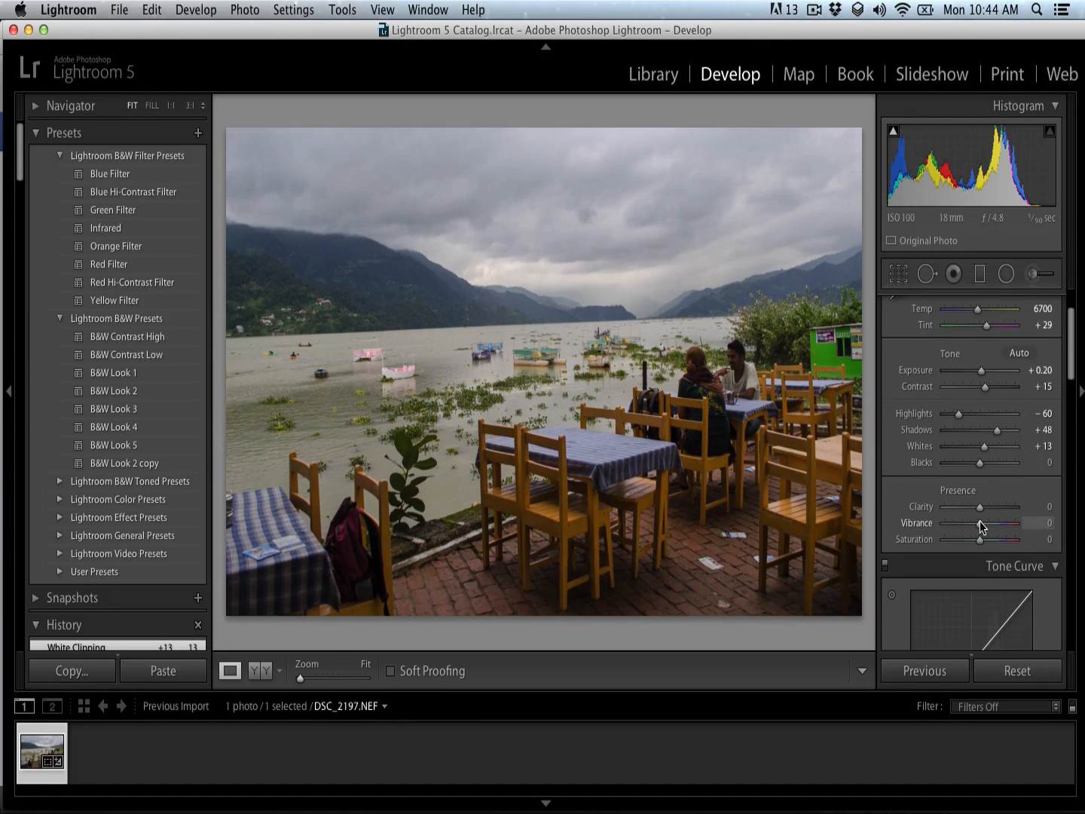
drag(980, 526, 1002, 528)
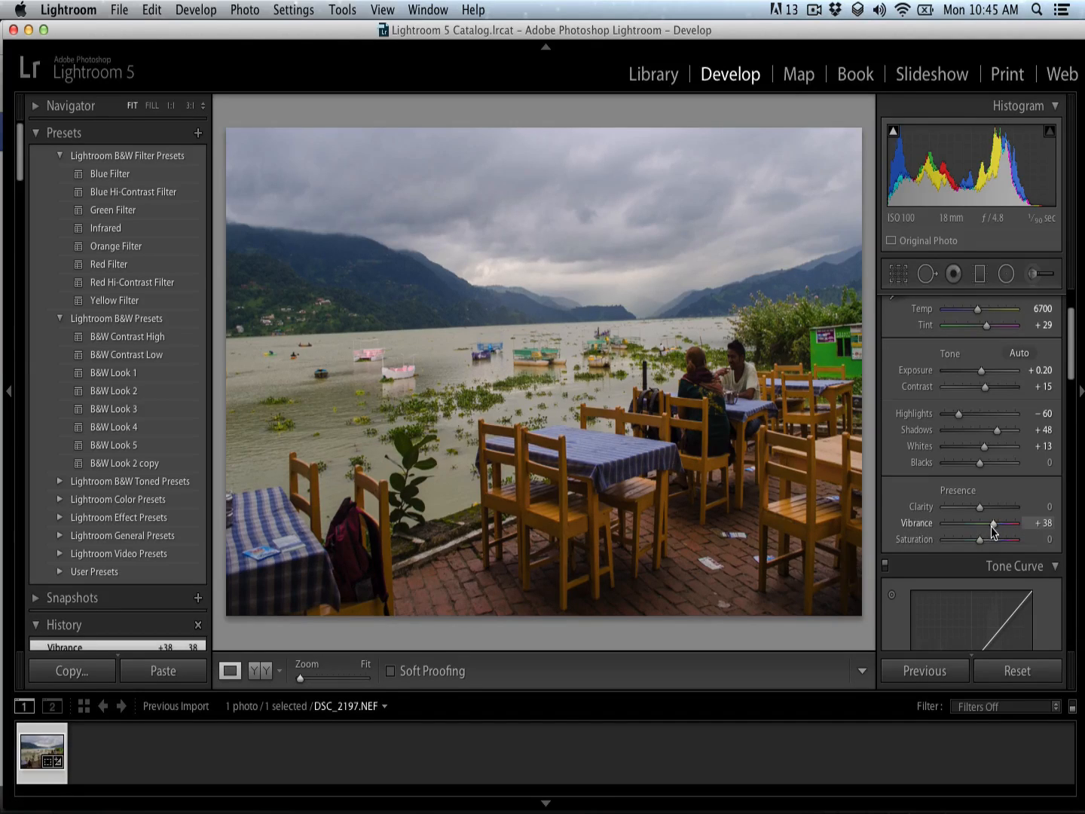
drag(991, 528, 985, 543)
click(1040, 446)
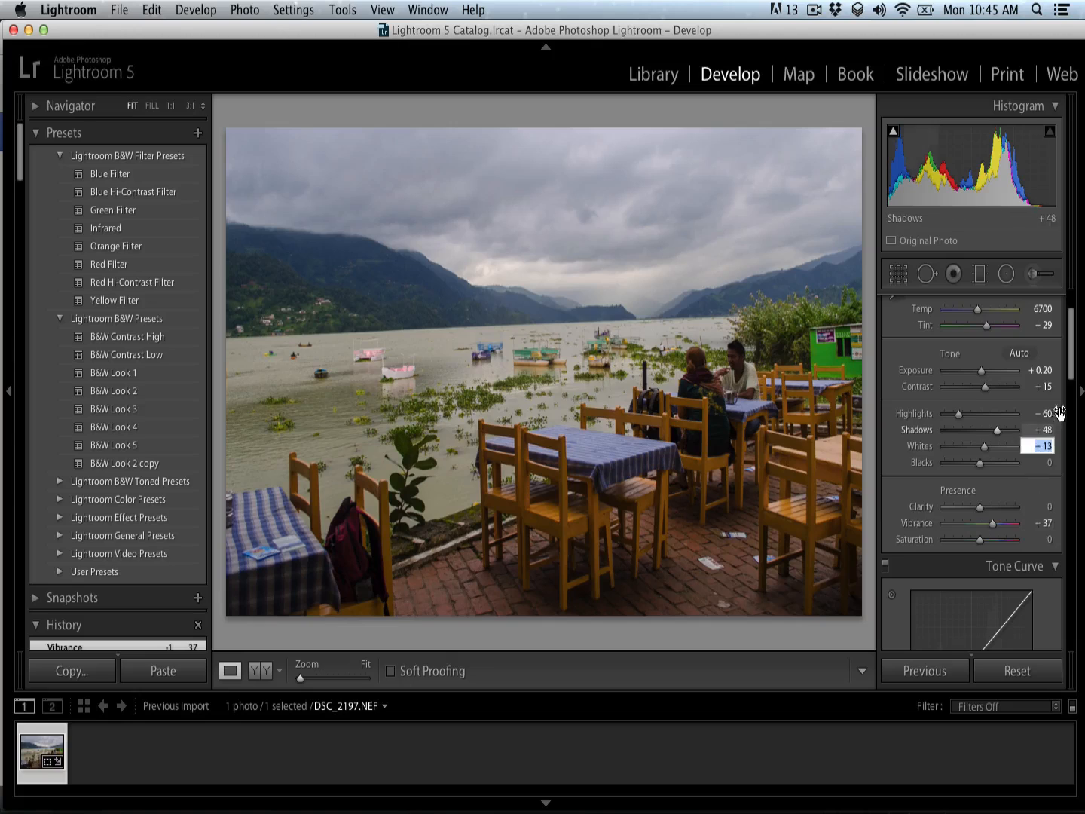
click(1032, 492)
- Adjust the tone curve regions to Highlights +15, Lights +13 and Shadows +7
scroll(1031, 492, down, 1)
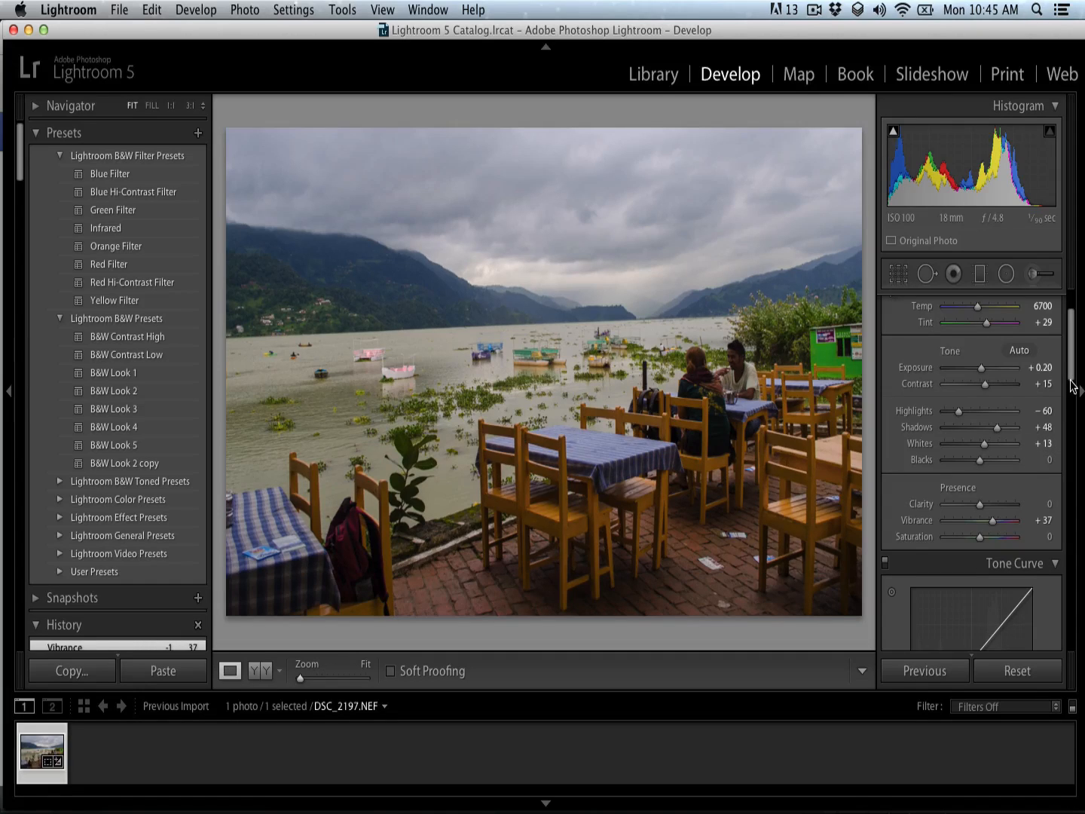
drag(1069, 383, 1066, 433)
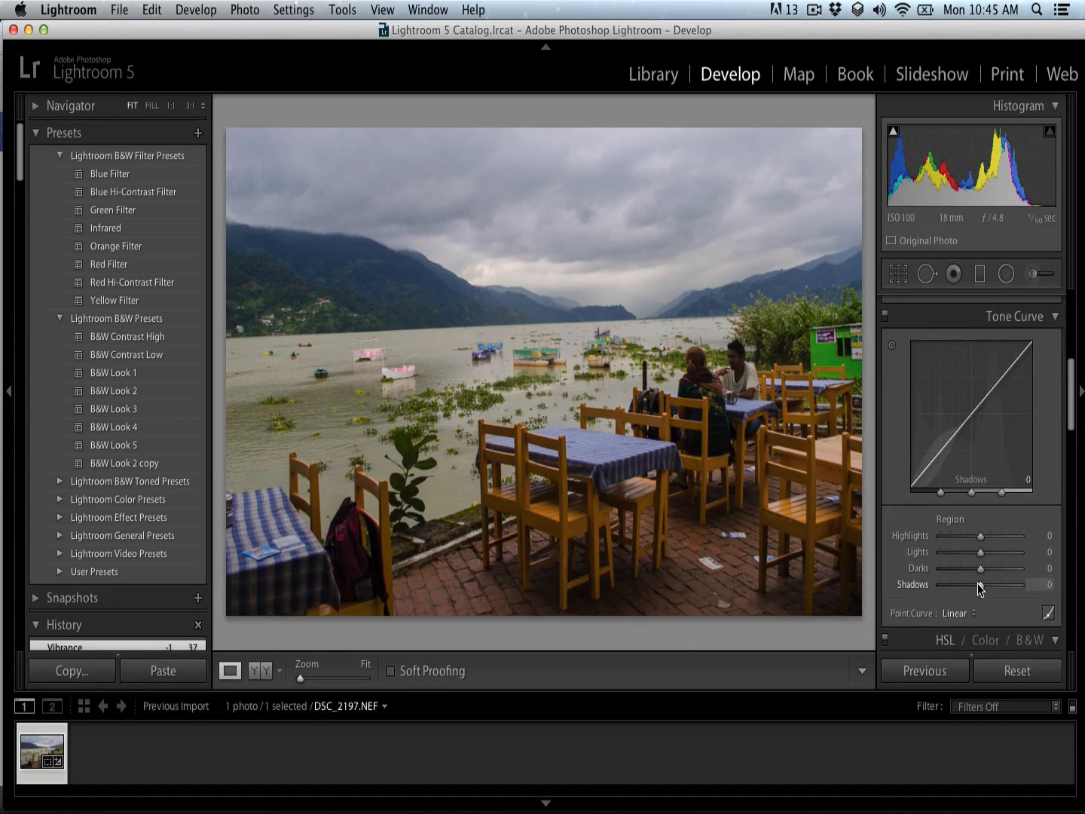
drag(978, 584, 990, 535)
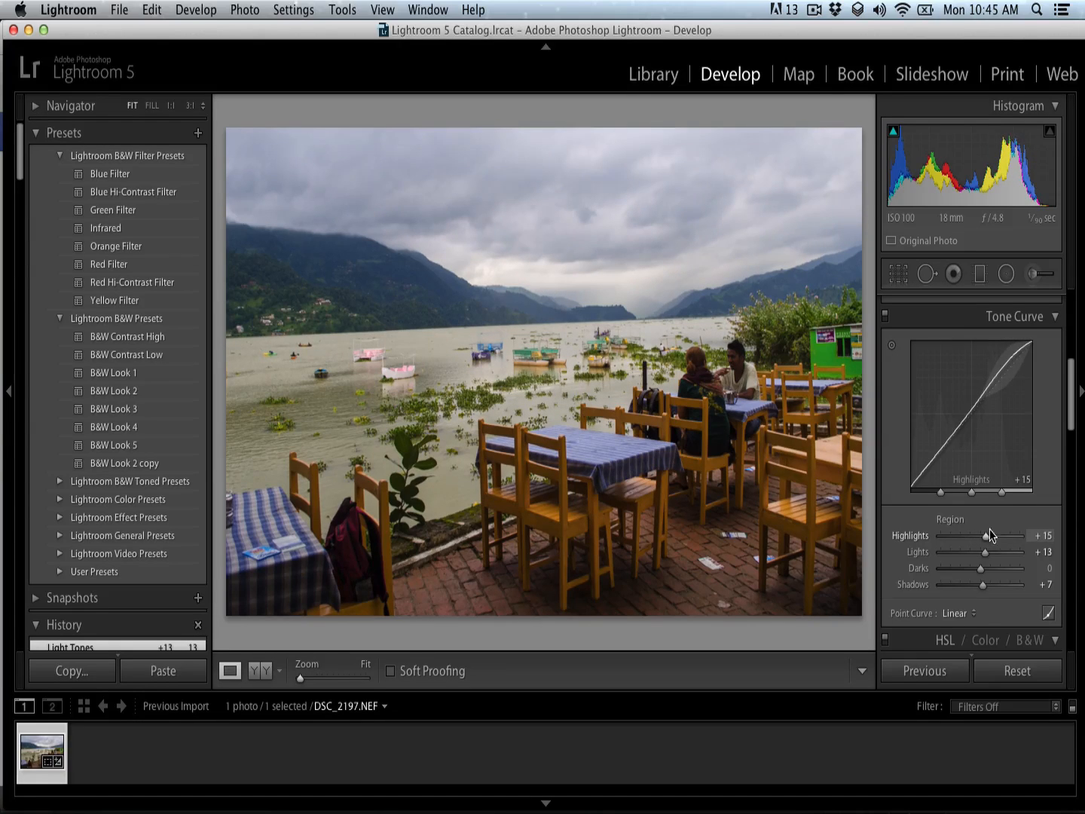
- Compare the photo with the tone curve adjustment switched off and on, leaving the adjustment enabled
click(884, 317)
click(894, 322)
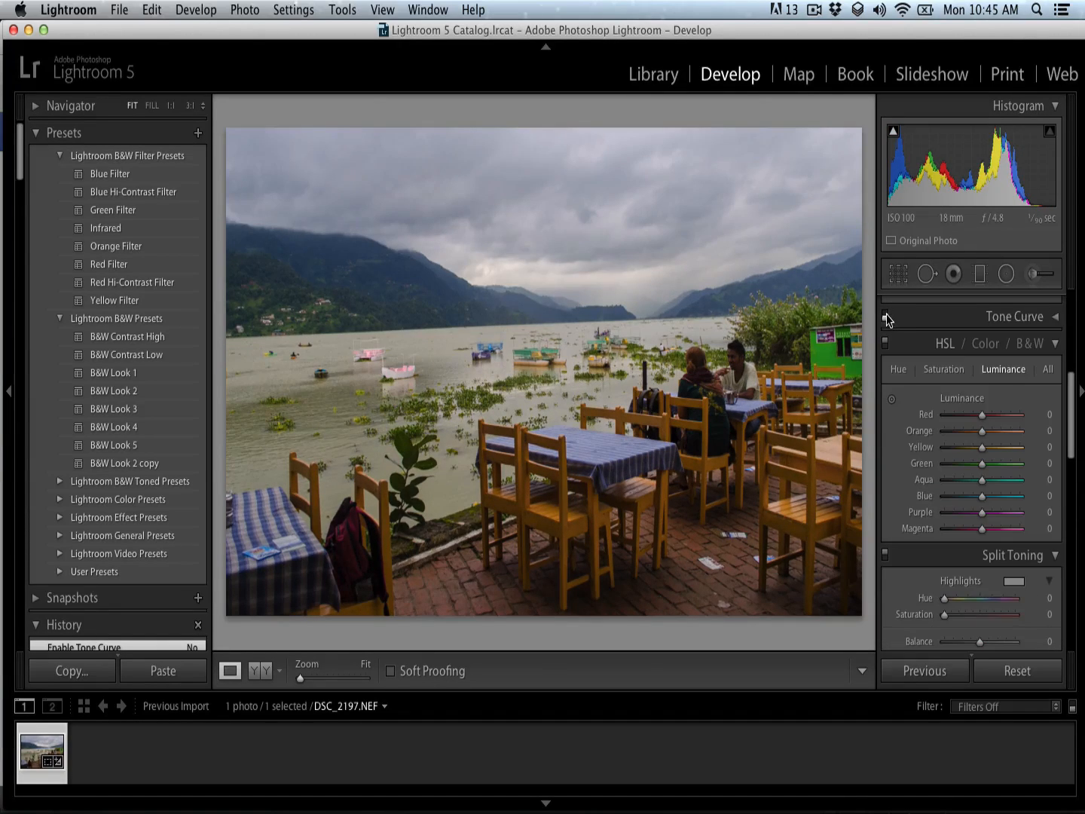
click(885, 318)
click(1057, 319)
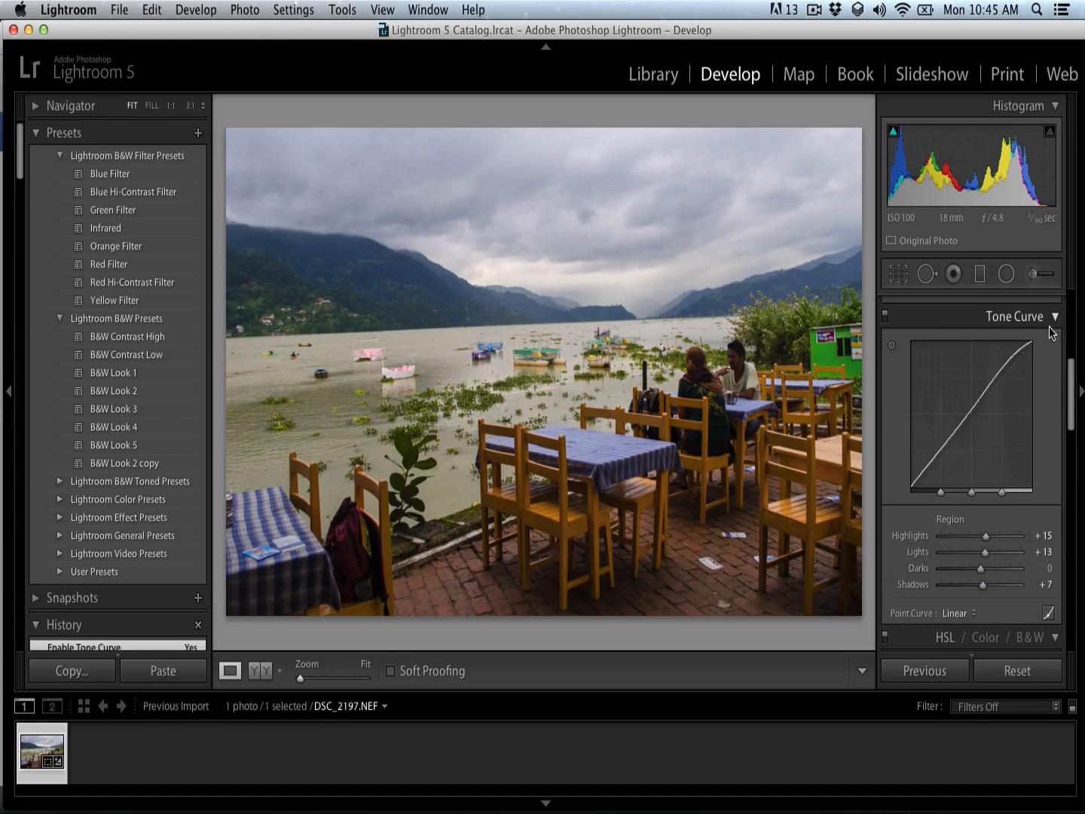
- Set the HSL Luminance to Orange +10 and Green +12, and the HSL Saturation to Green -14, Yellow +6 and Orange -2
drag(1072, 404, 1062, 453)
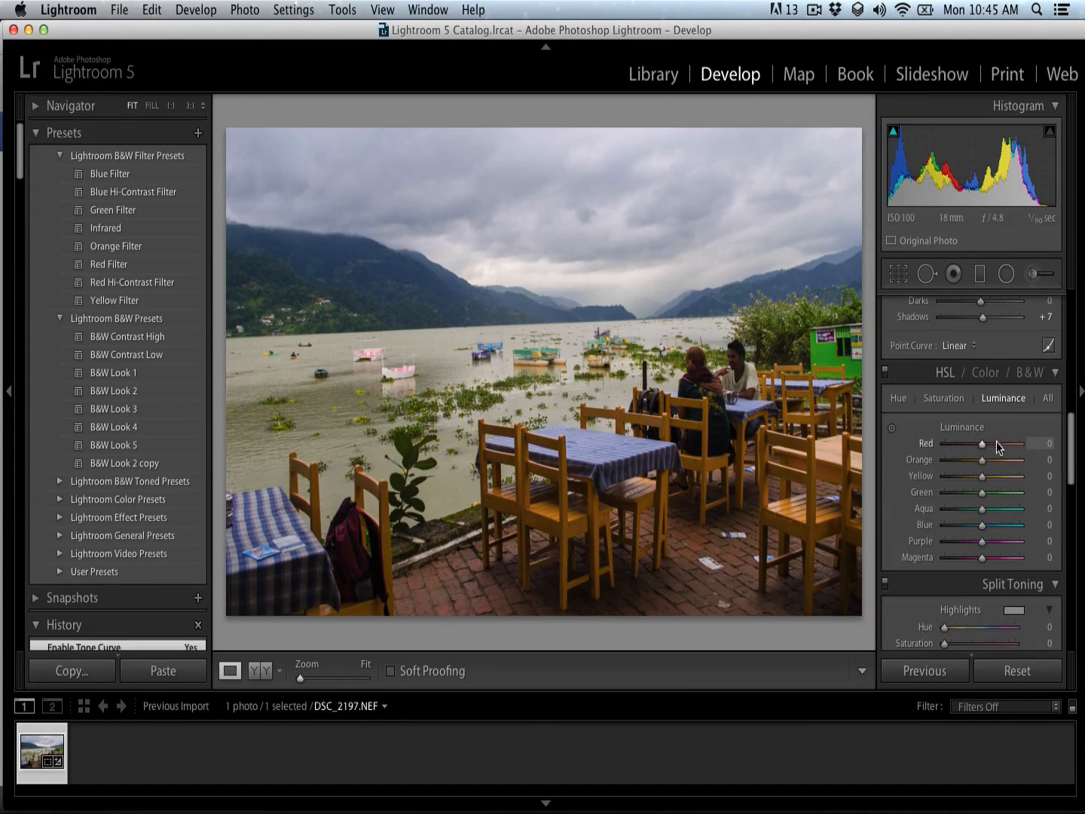
mouse_move(983, 465)
mouse_down()
mouse_move(972, 462)
mouse_move(990, 467)
mouse_move(986, 460)
mouse_up()
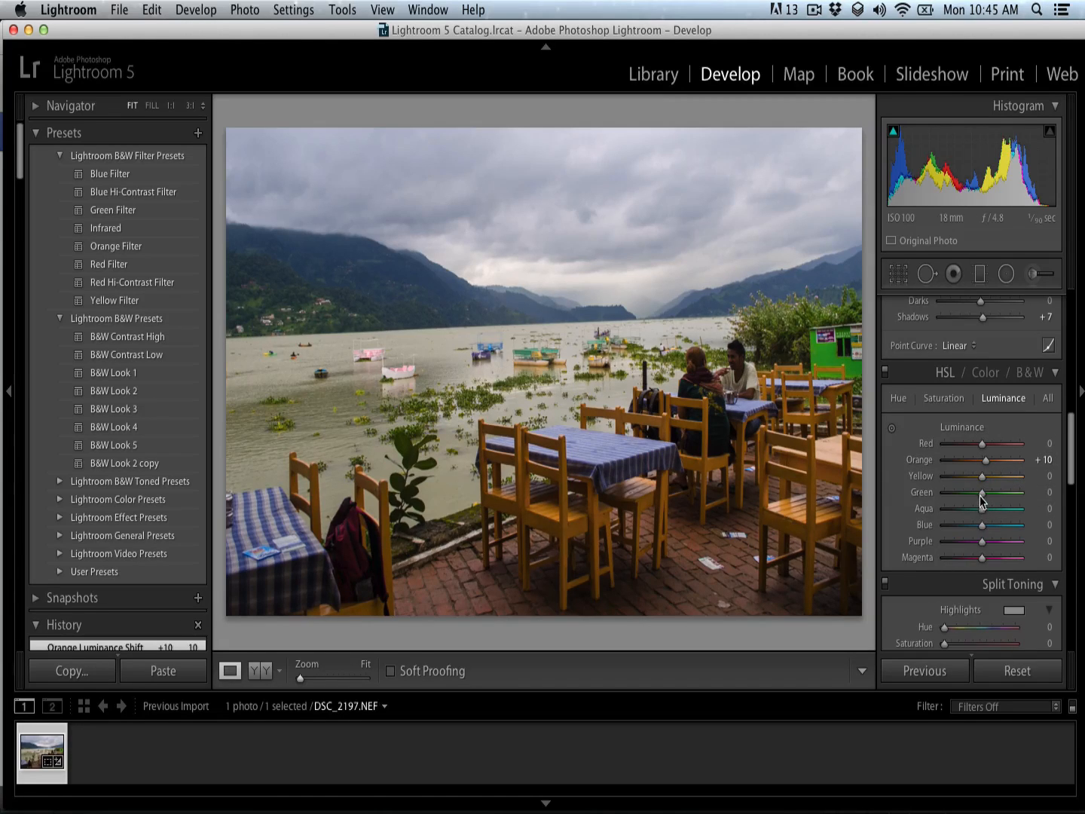
mouse_move(982, 494)
mouse_down()
mouse_move(1035, 494)
mouse_move(952, 494)
mouse_move(1027, 513)
mouse_move(947, 486)
mouse_move(989, 512)
mouse_move(980, 494)
mouse_up()
click(947, 402)
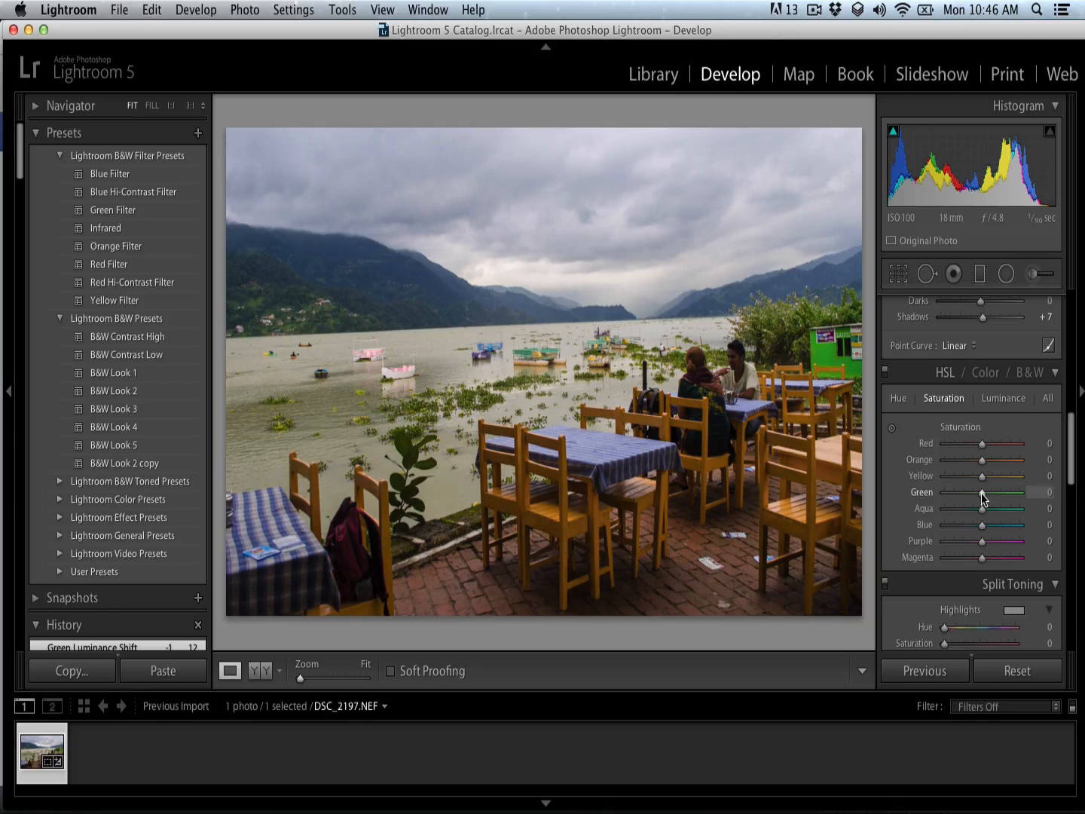
mouse_move(979, 492)
mouse_down()
mouse_move(978, 480)
mouse_move(951, 480)
mouse_move(983, 490)
mouse_move(977, 462)
mouse_move(968, 464)
mouse_move(982, 468)
mouse_up()
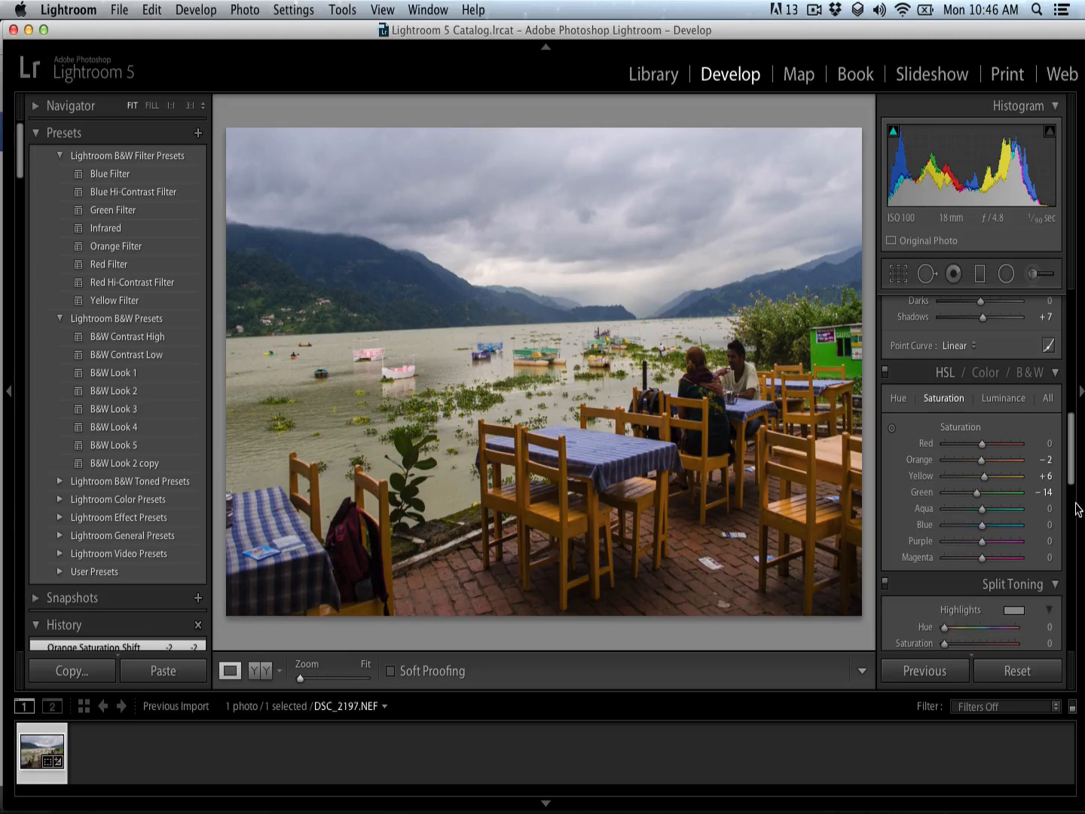
- Apply blue split toning with hue 232 and saturation 14 for the highlights, hue 220 and saturation 6 for the shadows
scroll(1070, 477, down, 3)
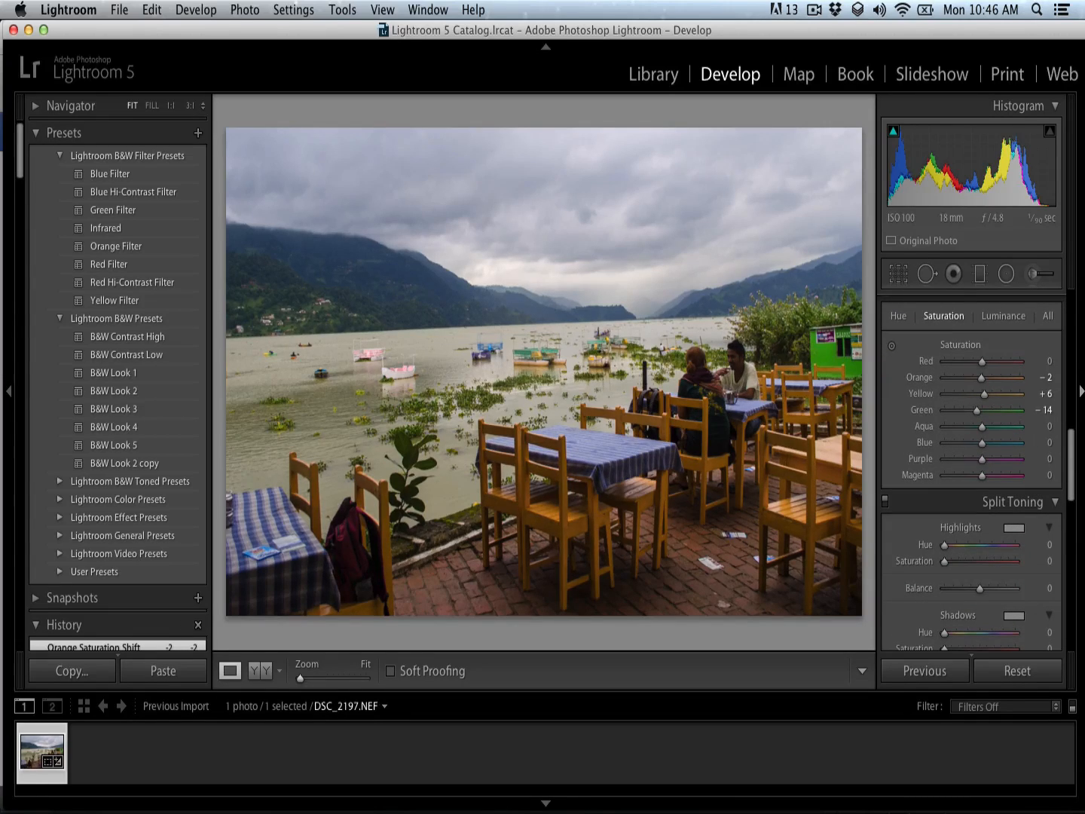
click(1014, 528)
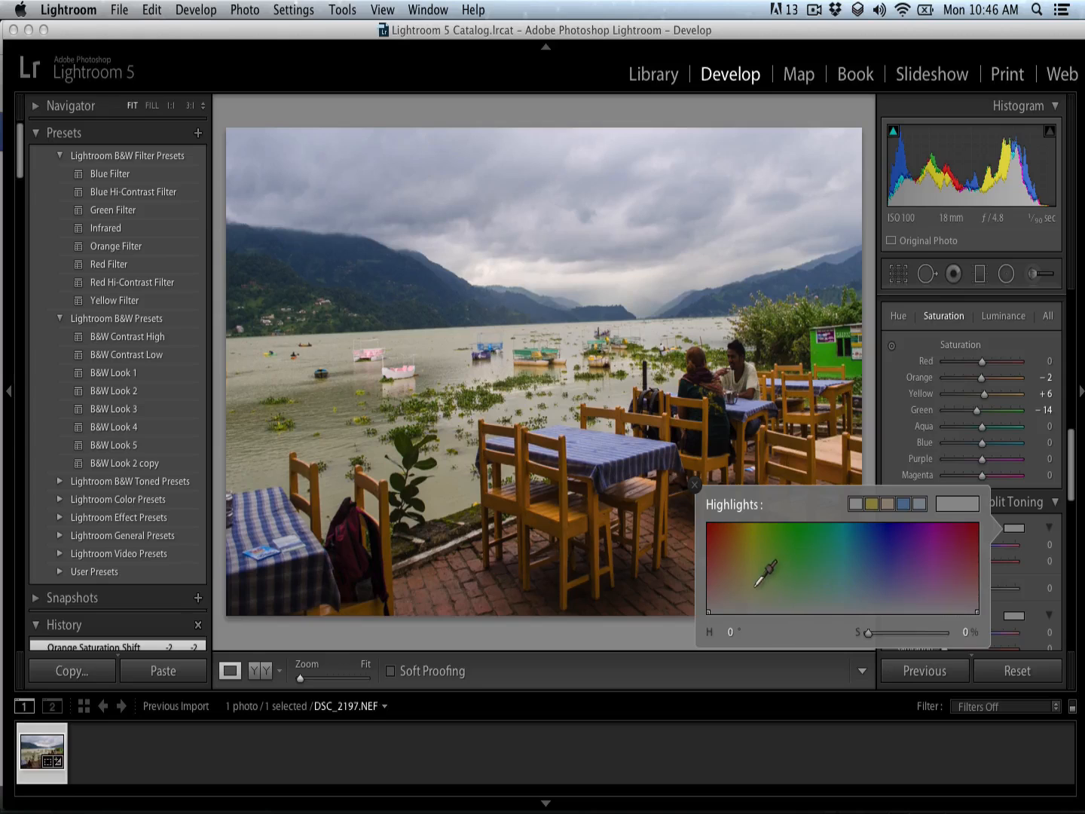
drag(746, 594, 882, 600)
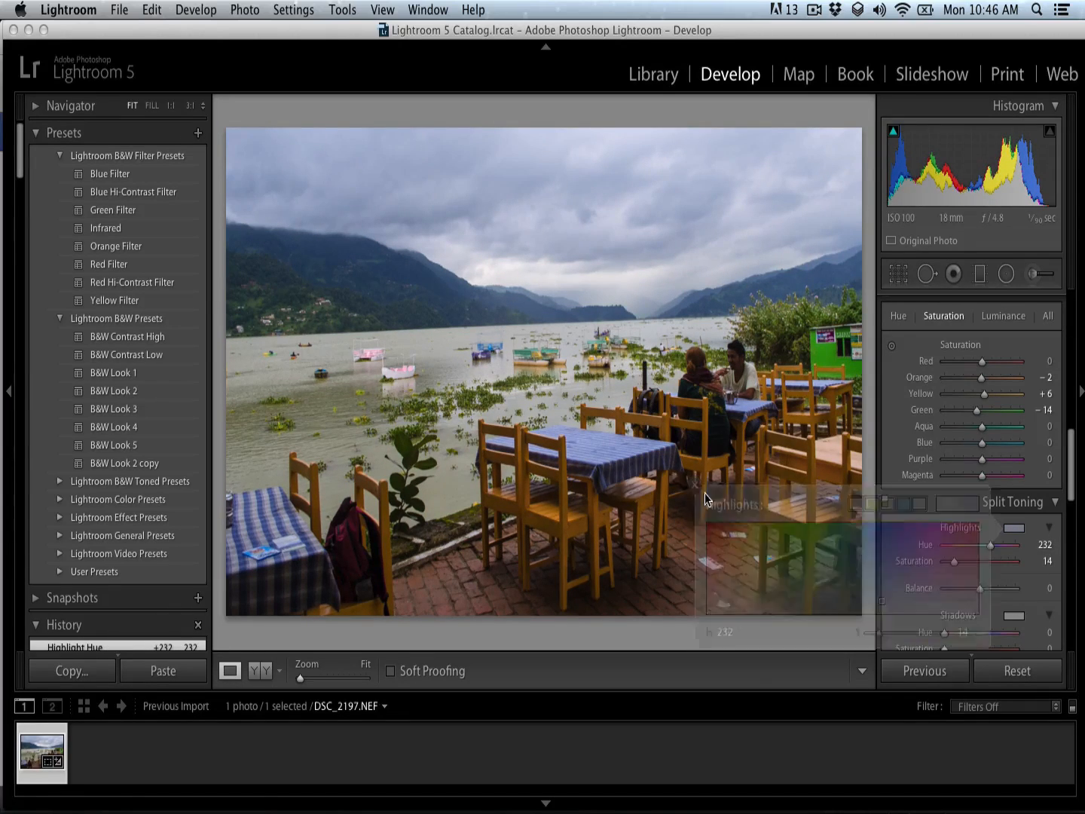
click(1011, 617)
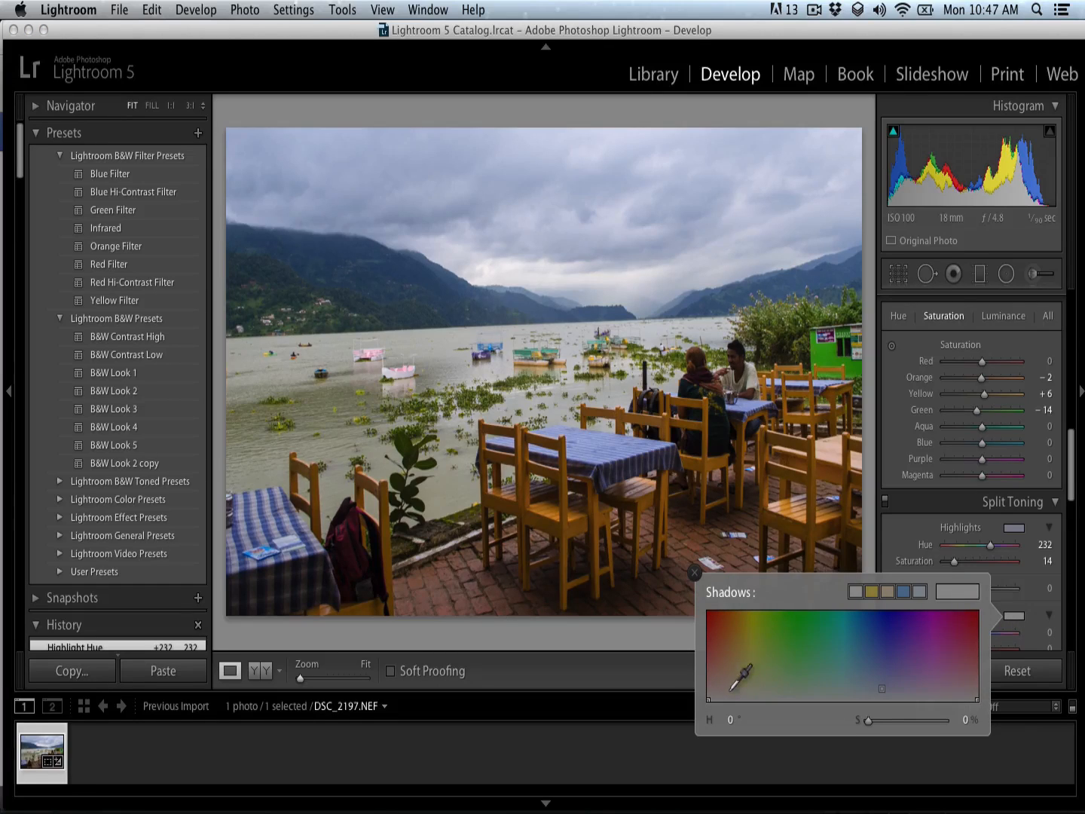
mouse_move(710, 697)
mouse_down()
mouse_move(886, 688)
mouse_move(871, 694)
mouse_up()
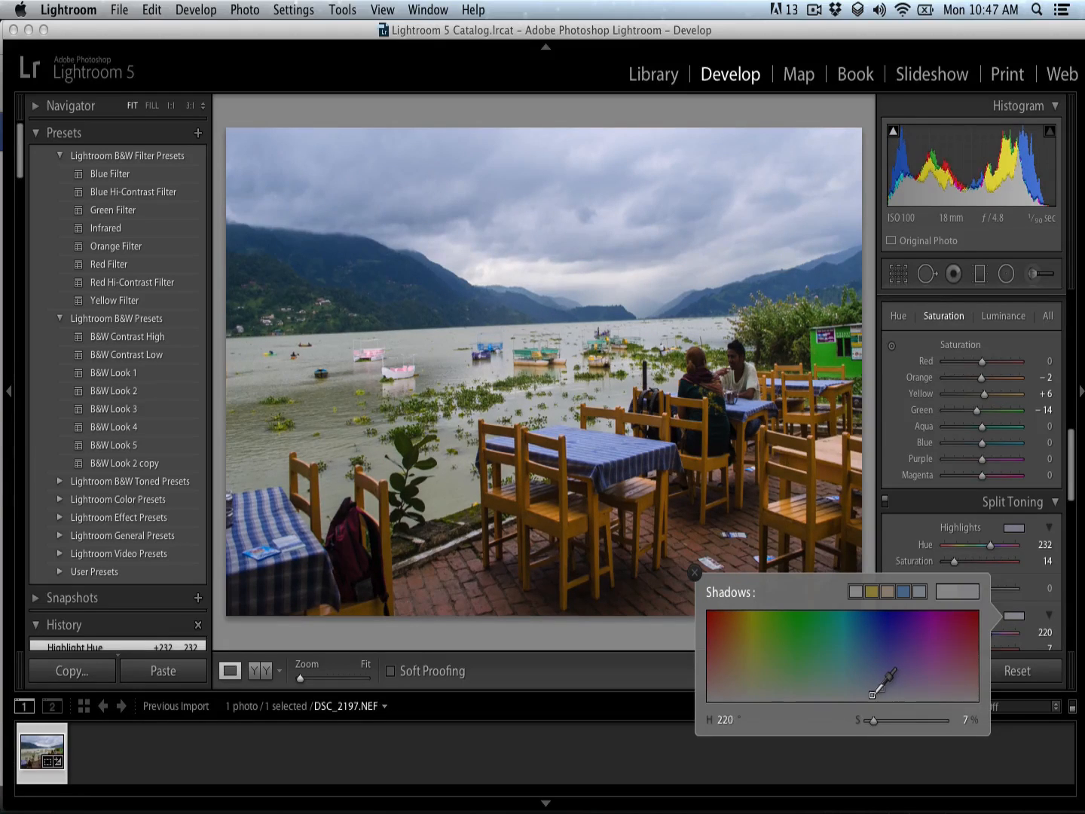
click(696, 573)
- Compare the photo with split toning switched off and on, leaving the effect enabled
click(884, 500)
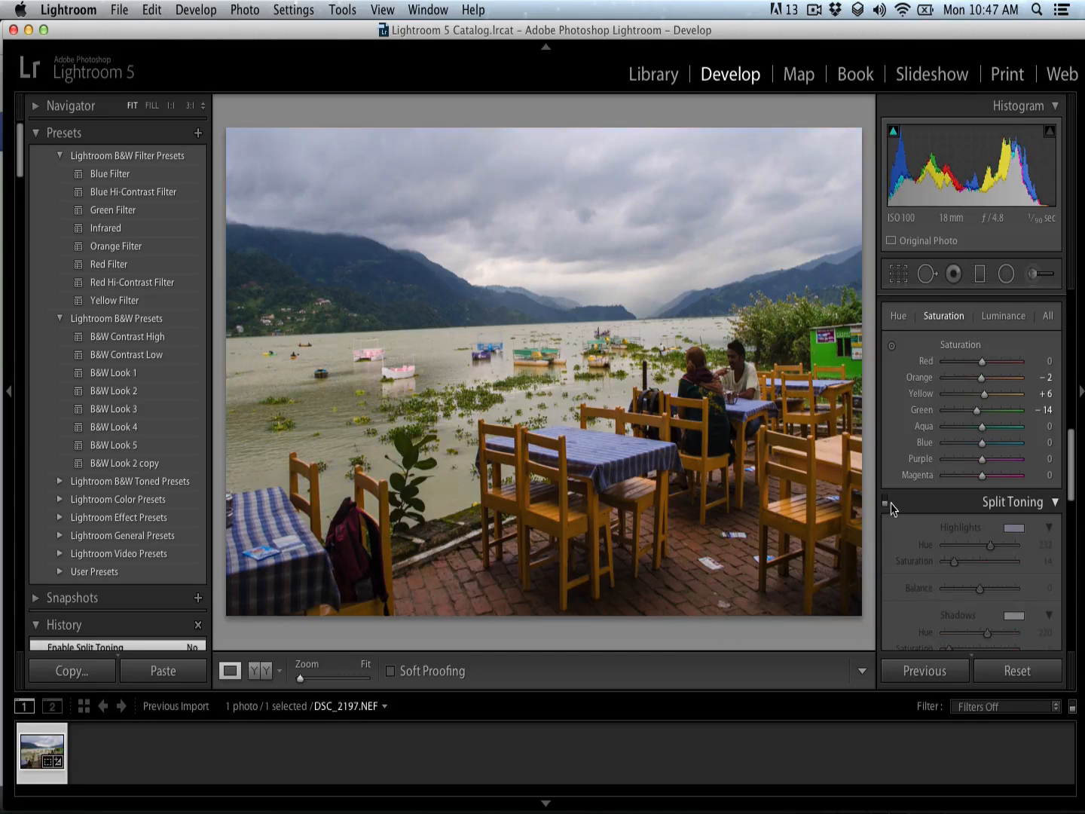
click(890, 508)
click(885, 502)
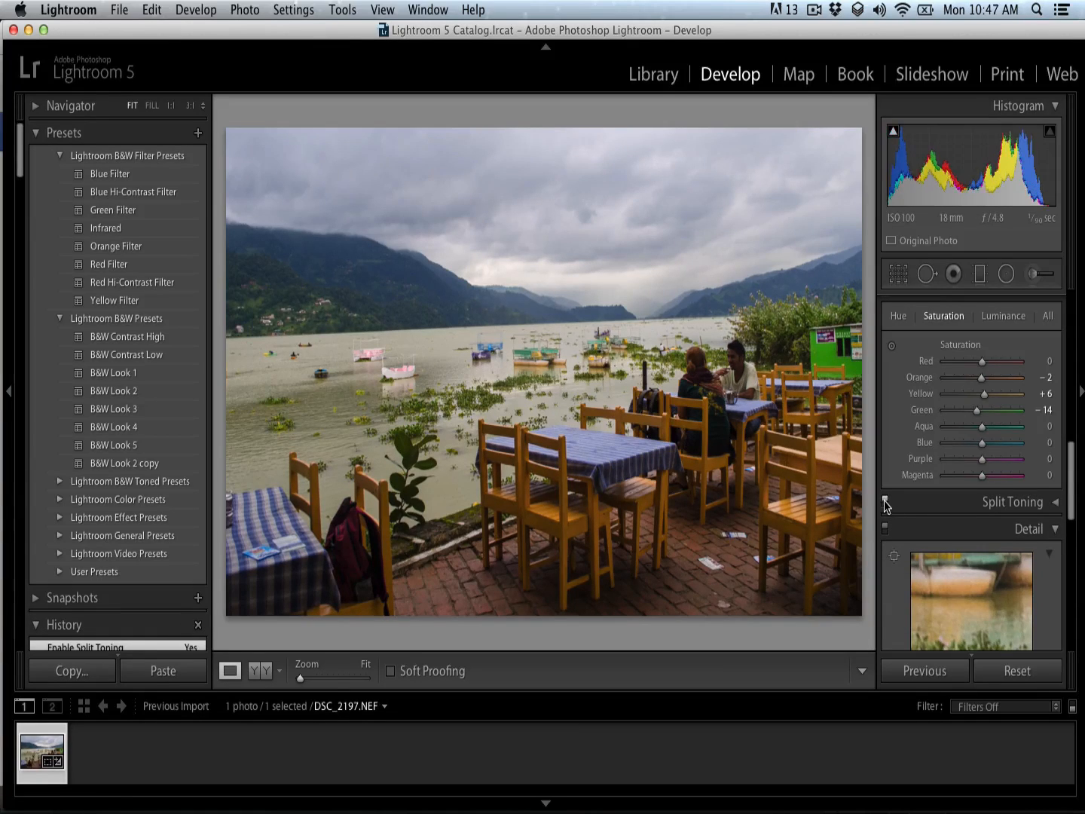
click(1051, 504)
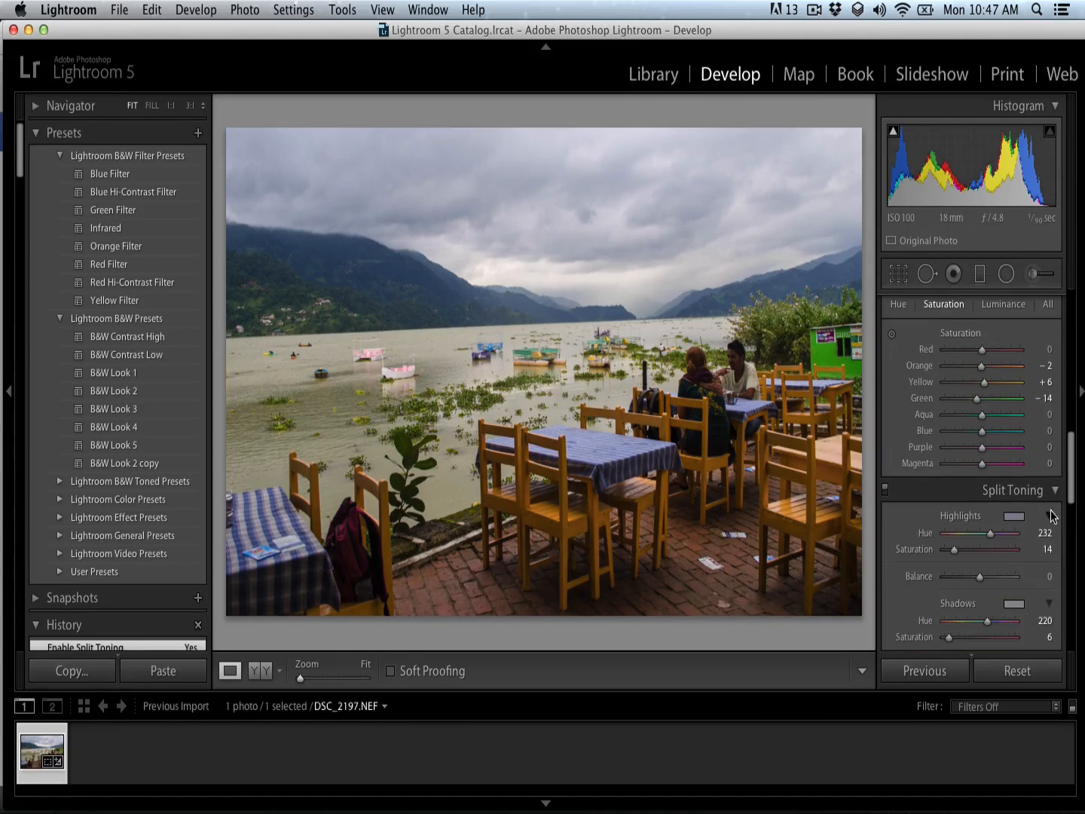
click(886, 491)
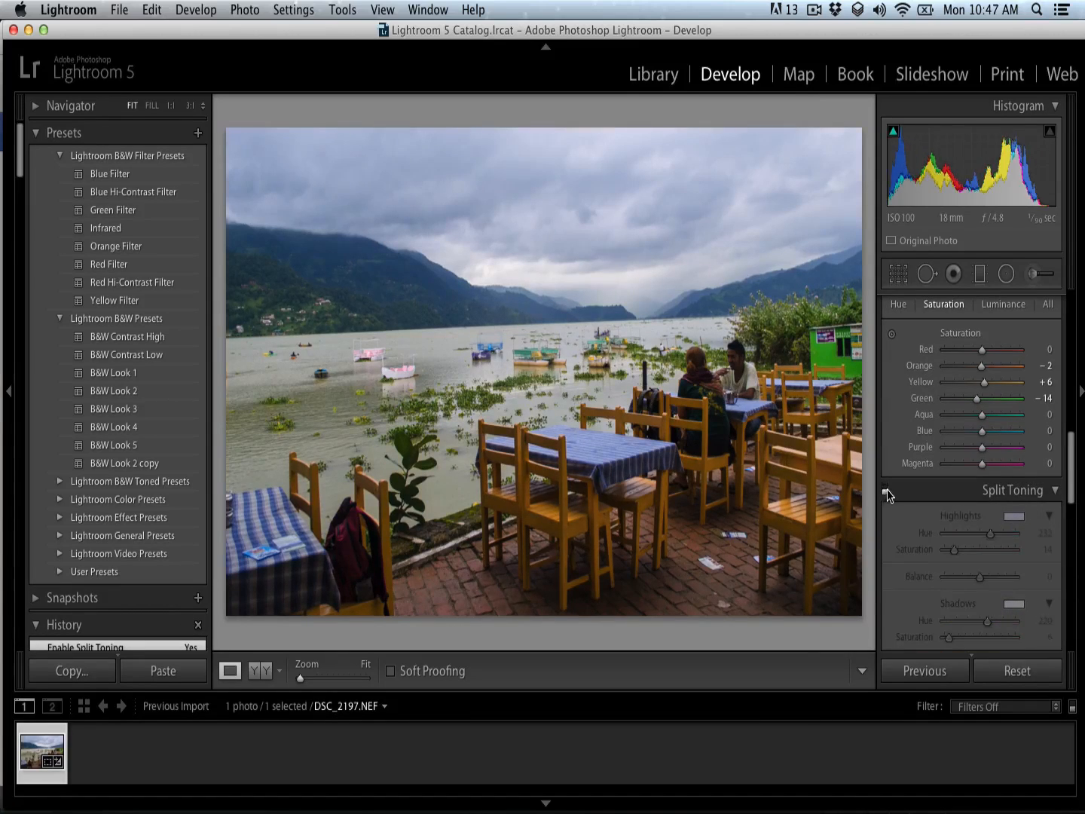
click(885, 490)
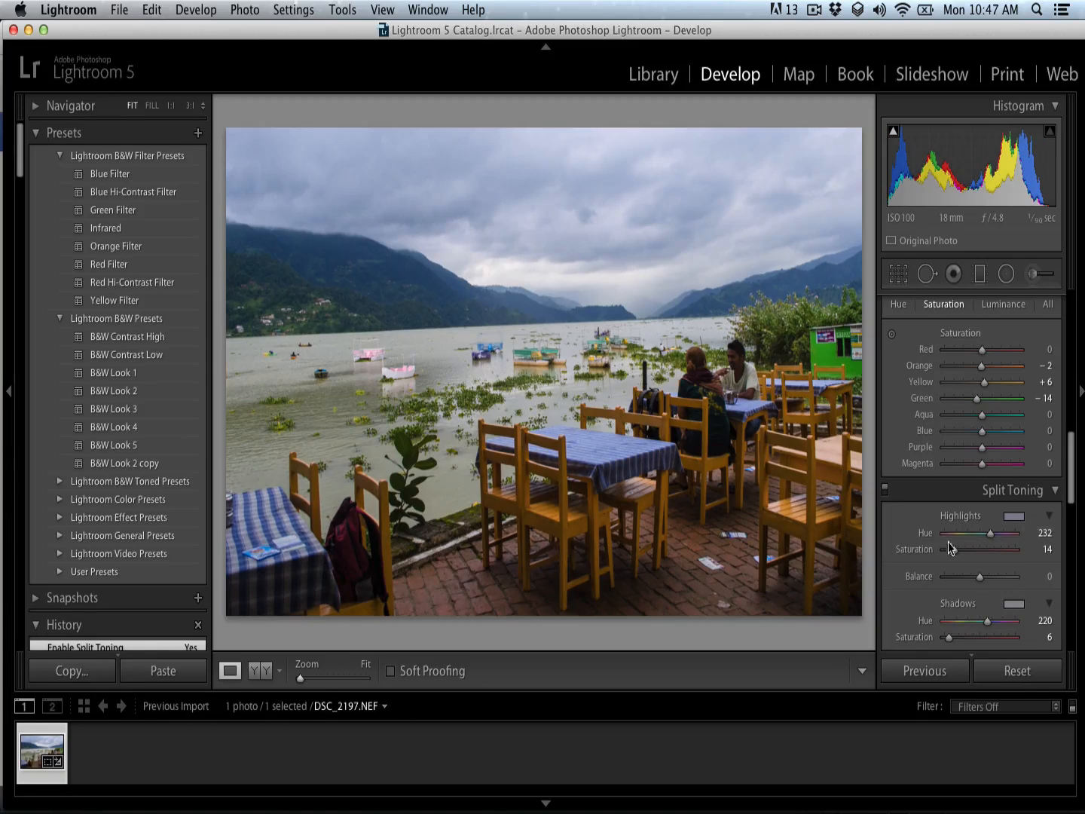
- Set the split toning balance to -37 and reset the shadow saturation to 0
drag(978, 577, 966, 577)
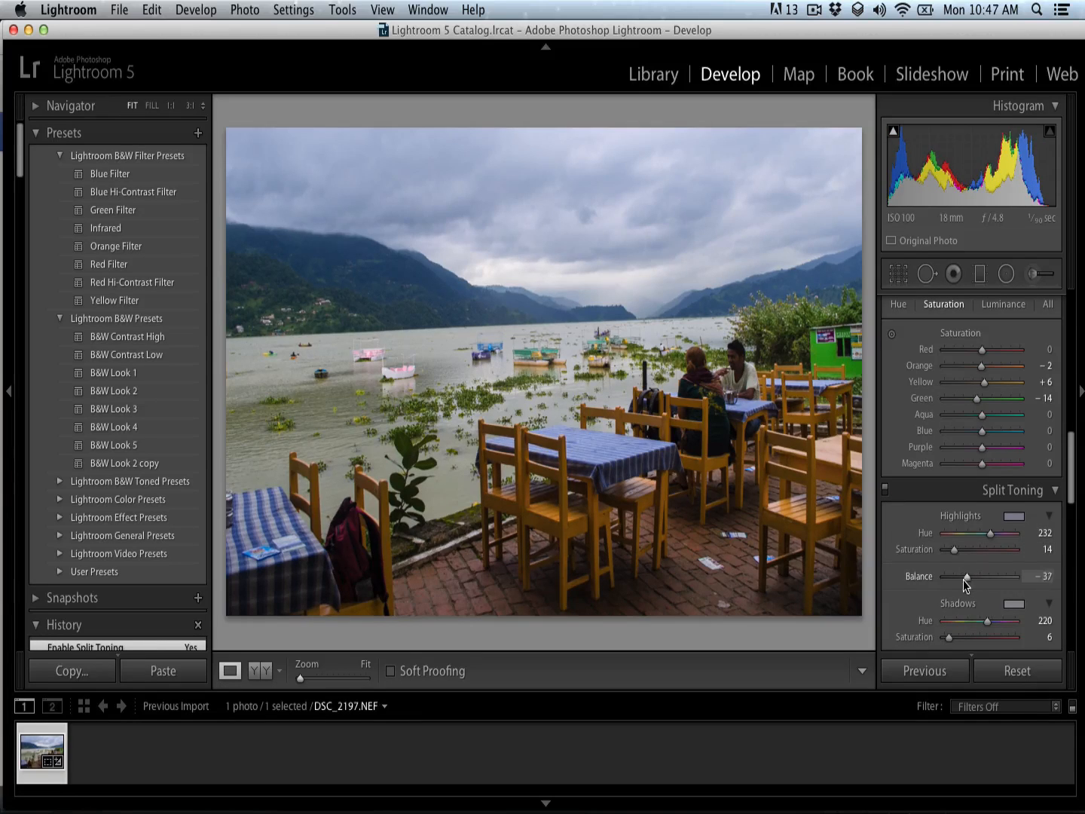
double_click(919, 637)
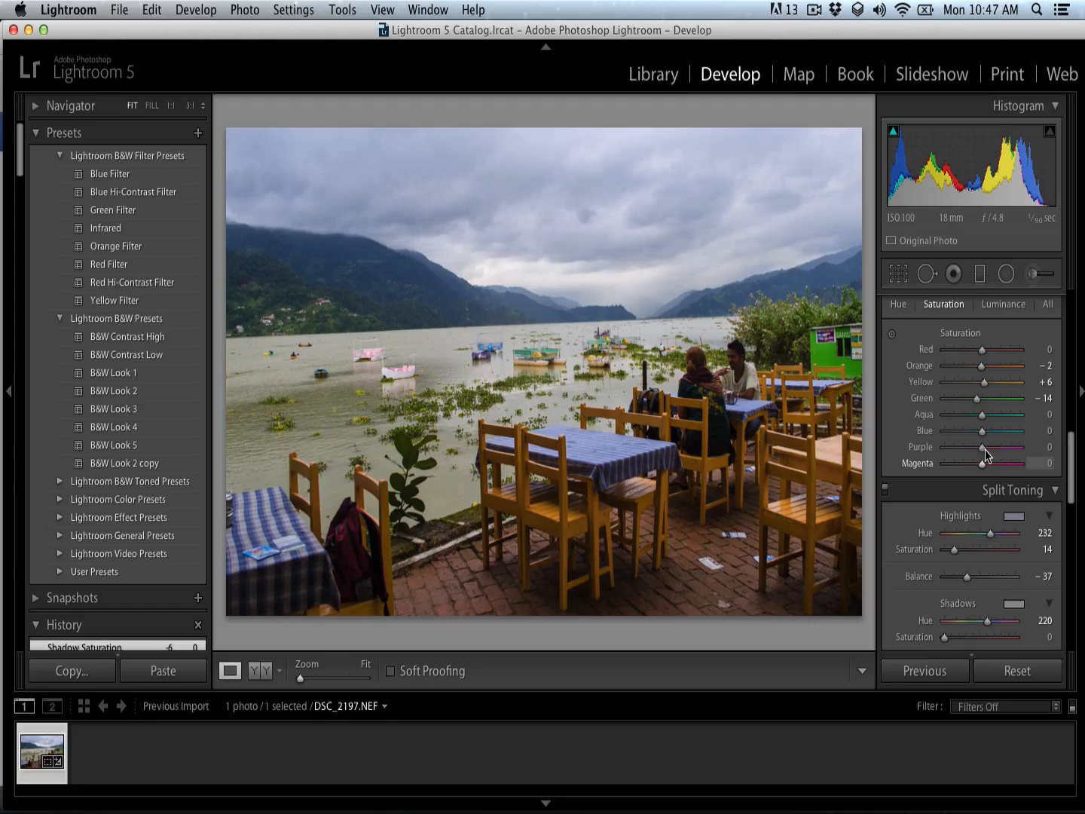
- Add a graduated filter running from the top of the sky down to the front tables and expand its individual effect settings
click(980, 275)
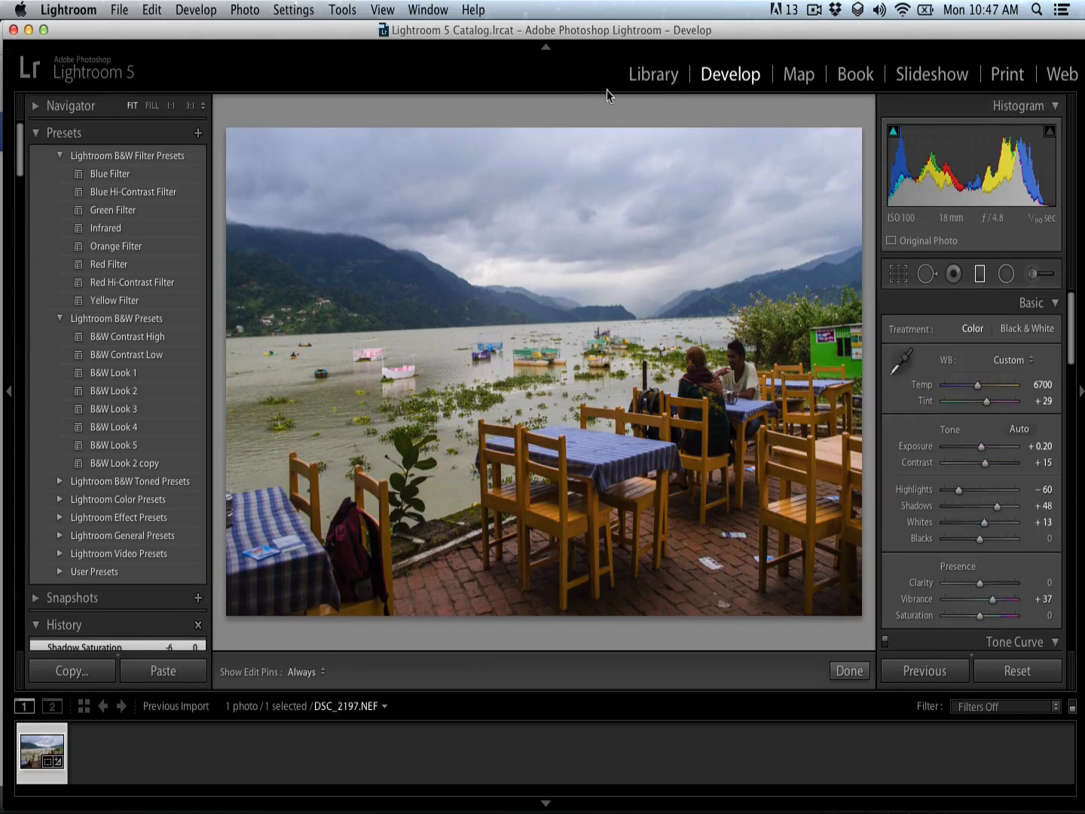
drag(585, 119, 585, 509)
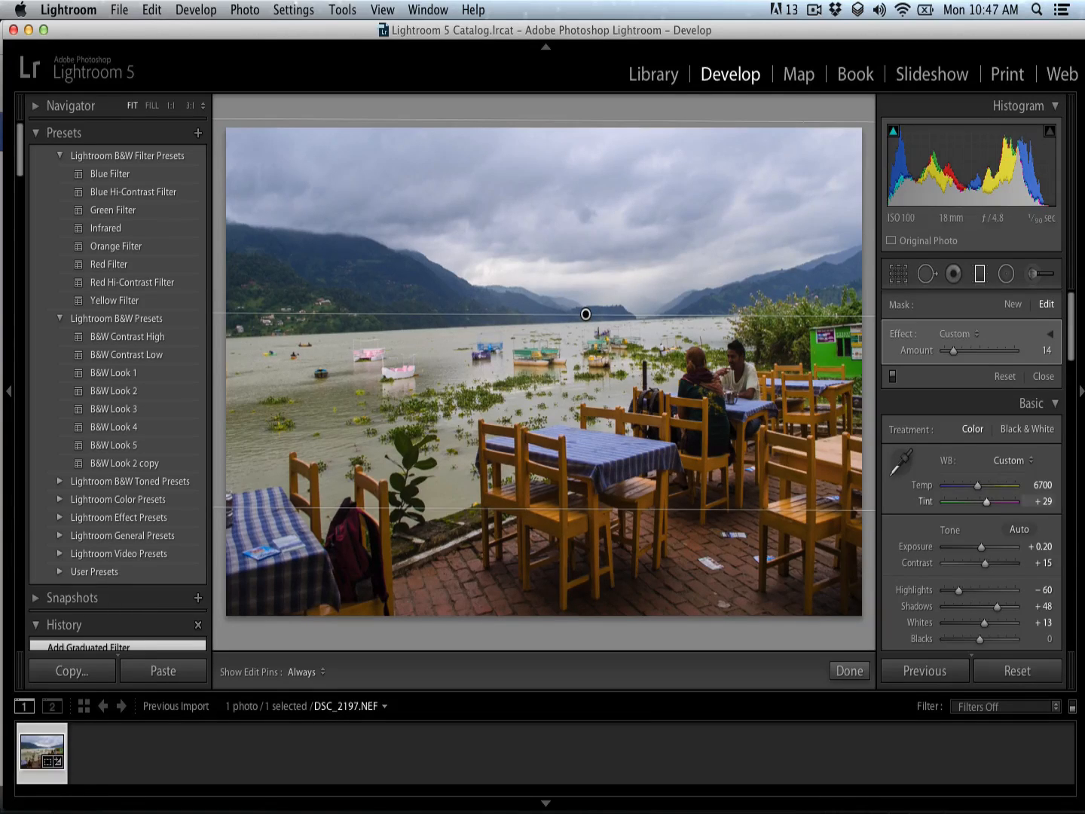
drag(1074, 337, 1070, 353)
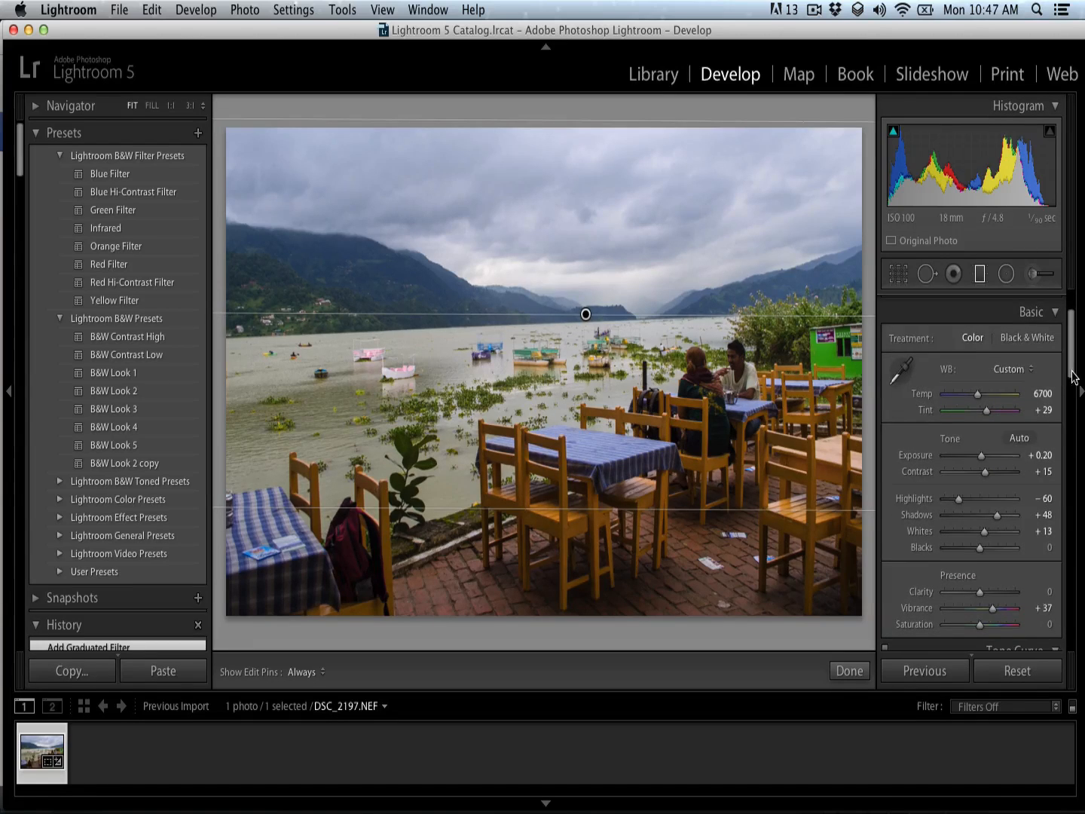
scroll(1073, 377, up, 5)
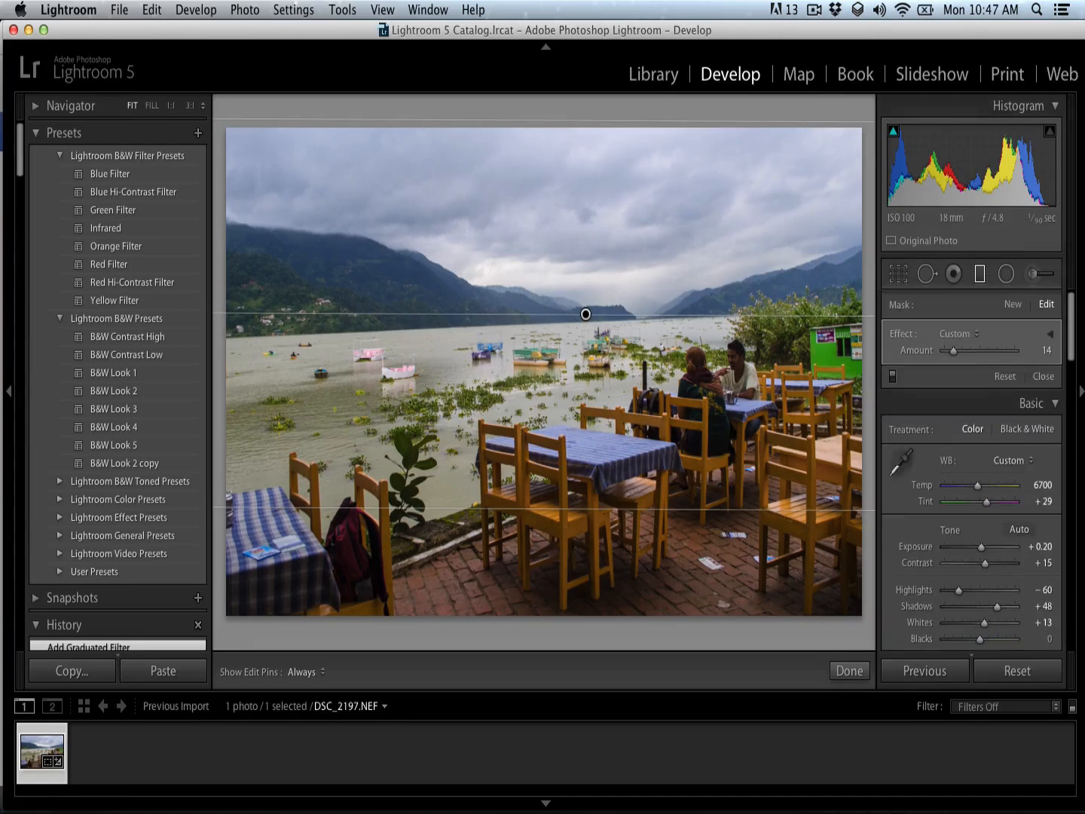
click(1049, 335)
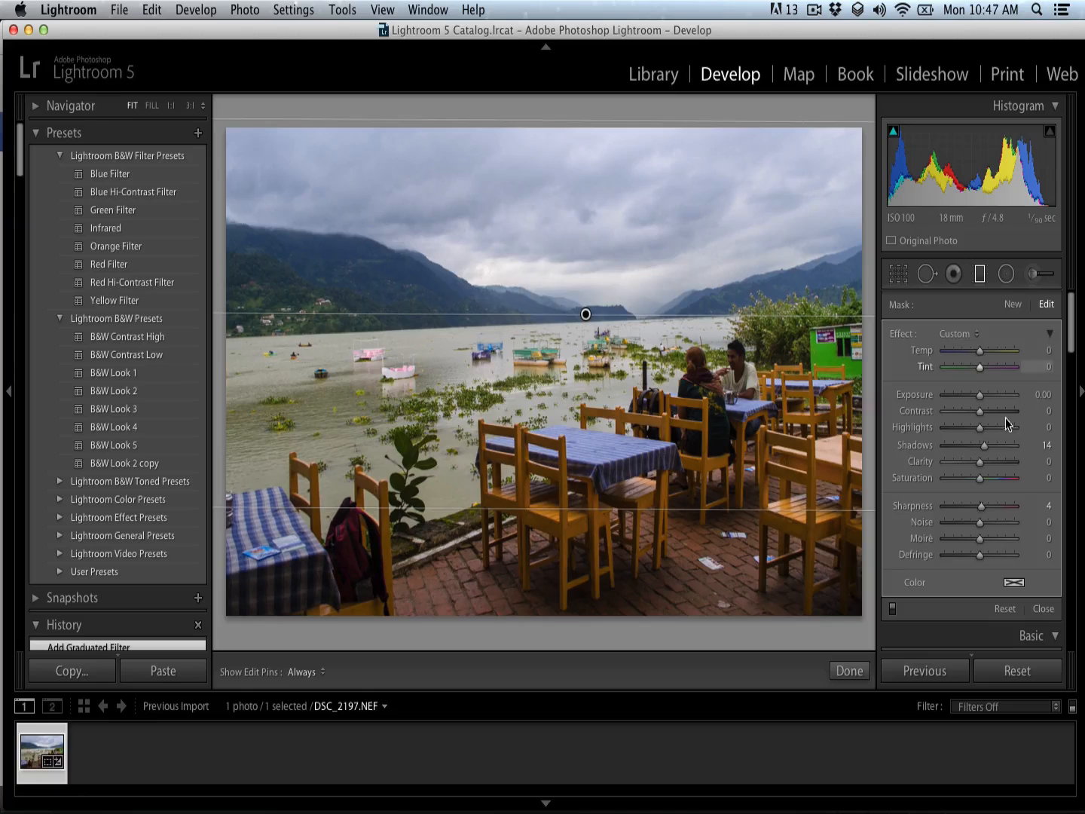
- Darken the graduated filter area with Highlights -81, Shadows -20 and Exposure -0.18
drag(979, 427, 953, 434)
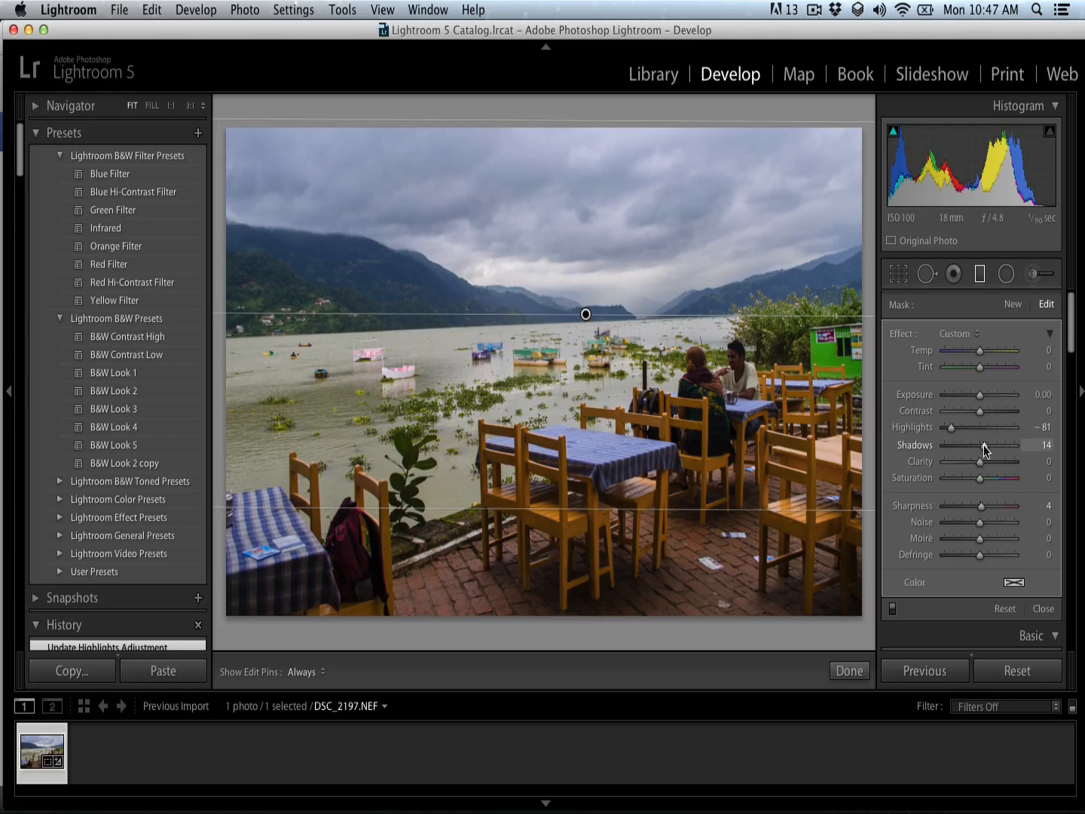
drag(978, 452, 969, 452)
drag(981, 397, 979, 399)
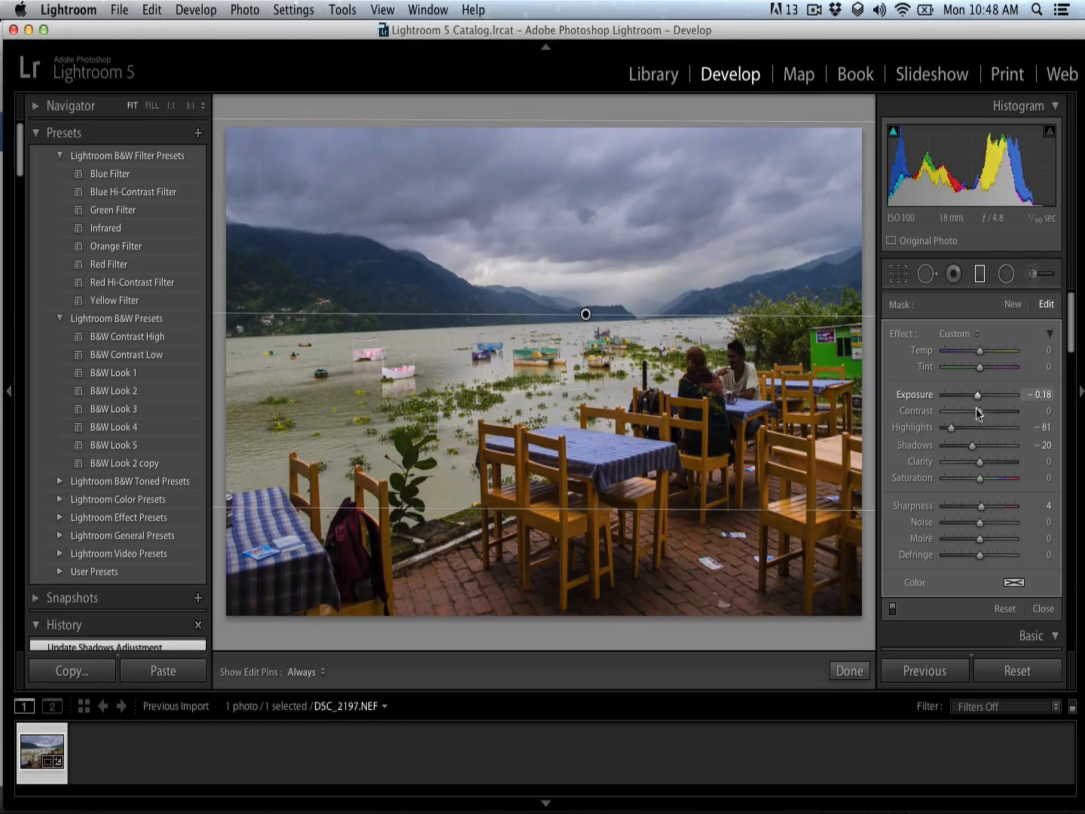
- Move the graduated filter slightly higher over the hills and compare the photo with the filter off and on
drag(583, 302, 588, 279)
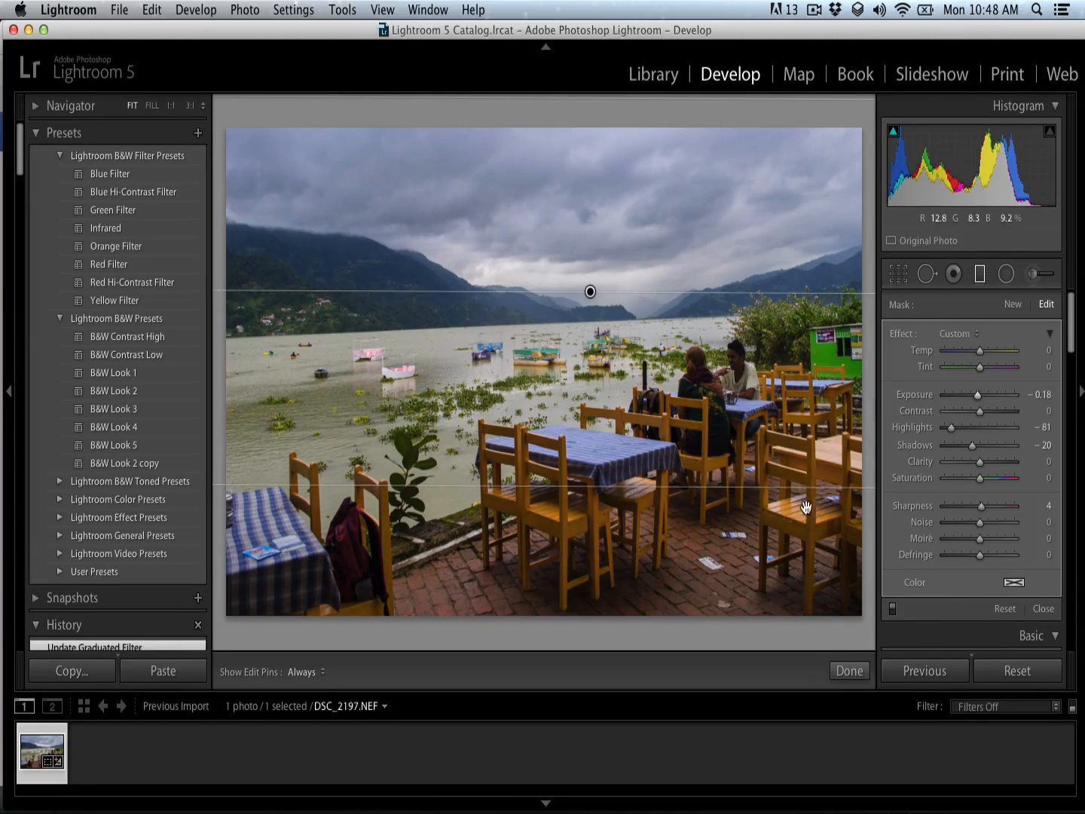
click(892, 608)
click(892, 608)
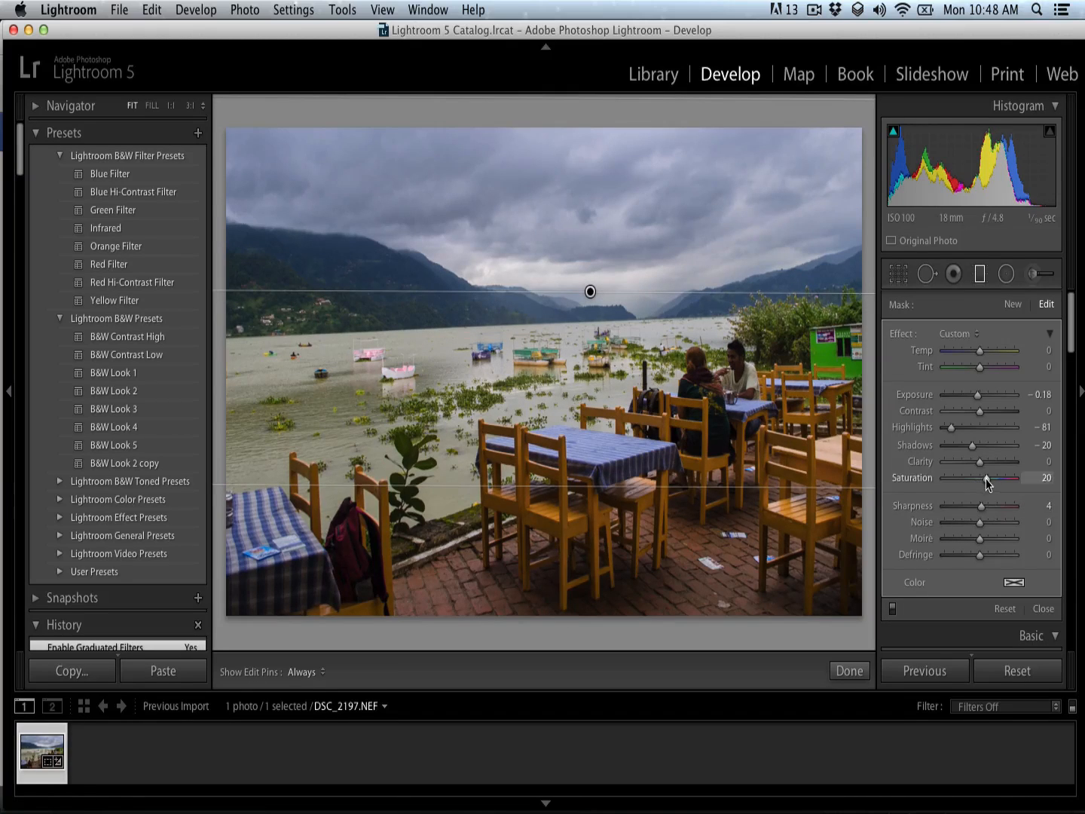
- Set the sky graduated filter's saturation to 10 and finish editing that filter
drag(987, 480, 983, 478)
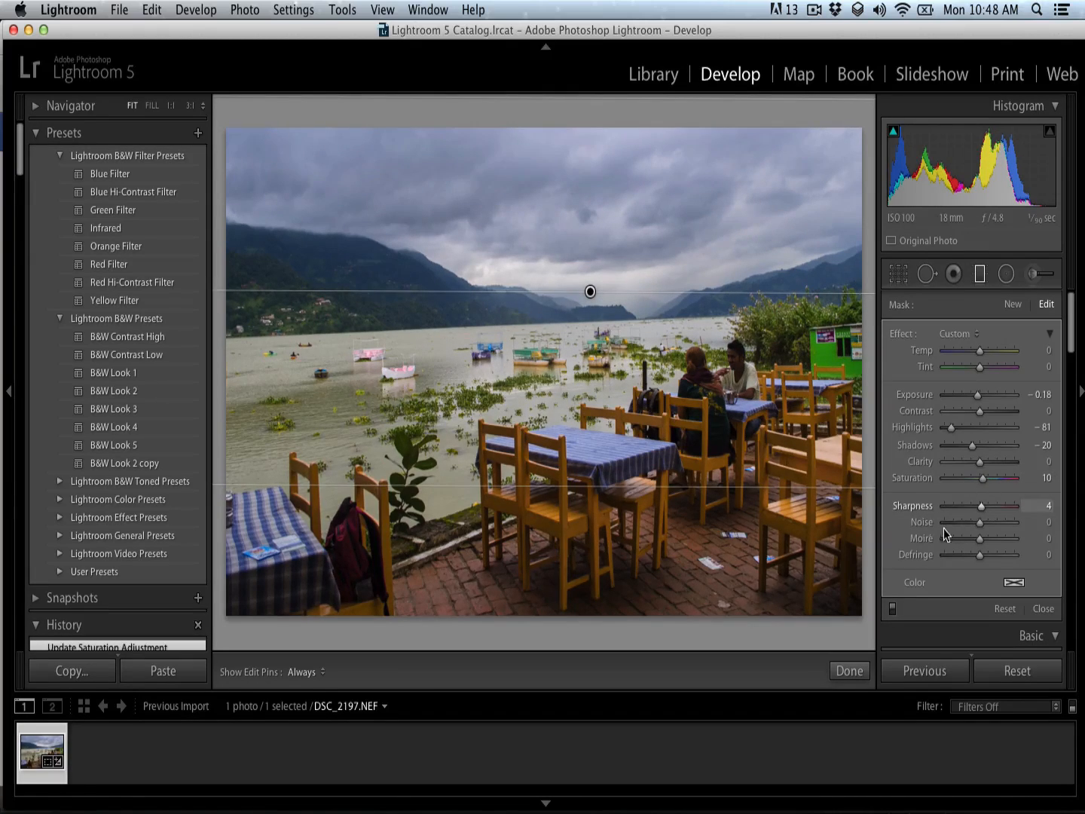
click(859, 670)
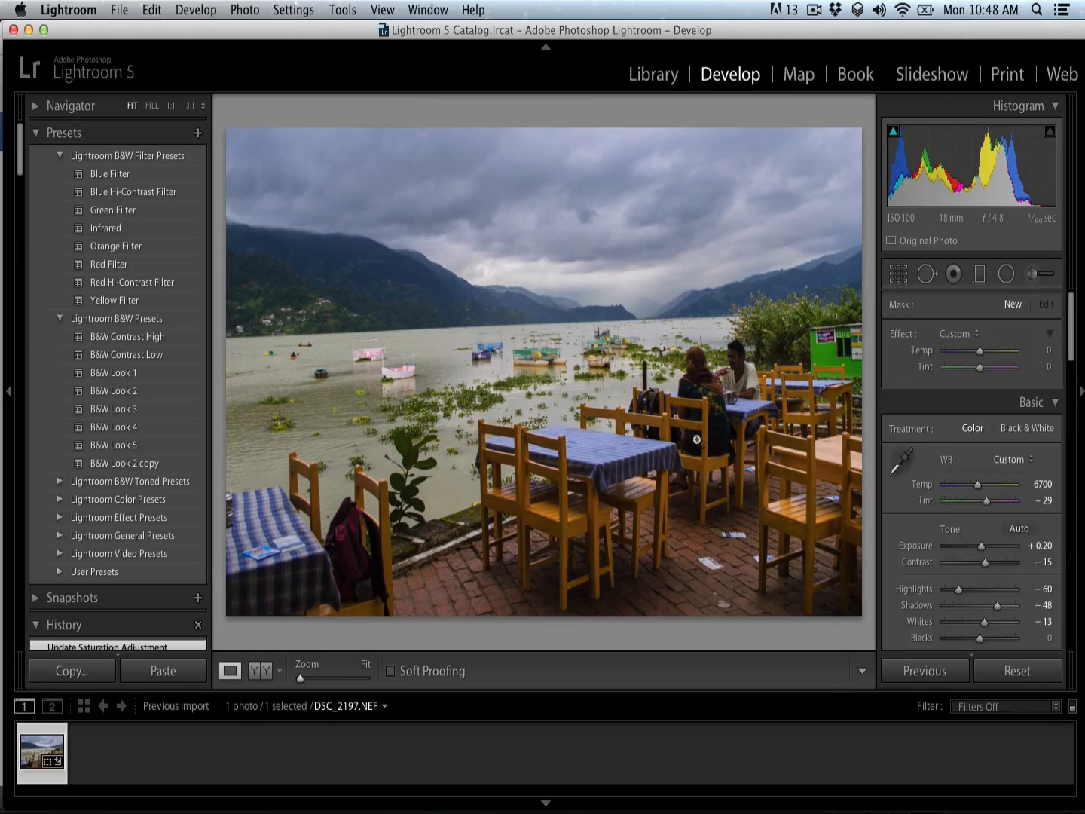
- Add a second graduated filter running from the brick floor up to the front tables and reset its shadows to 0
click(980, 274)
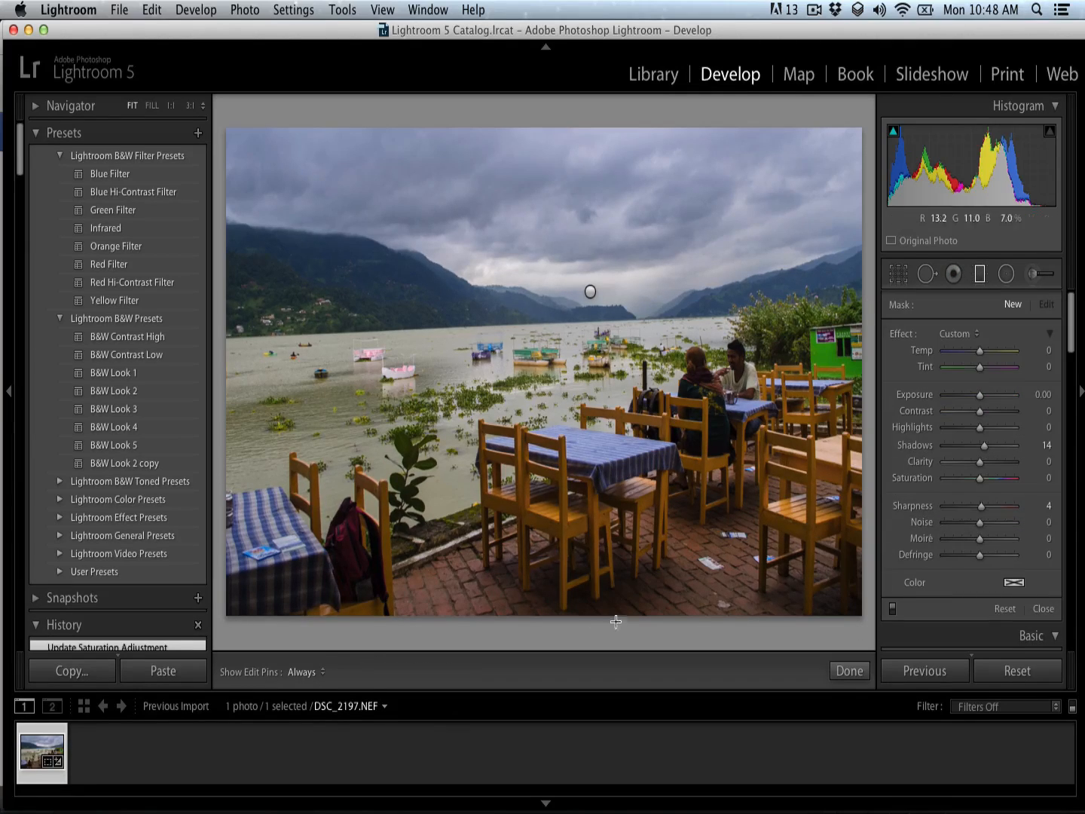
drag(604, 591, 603, 407)
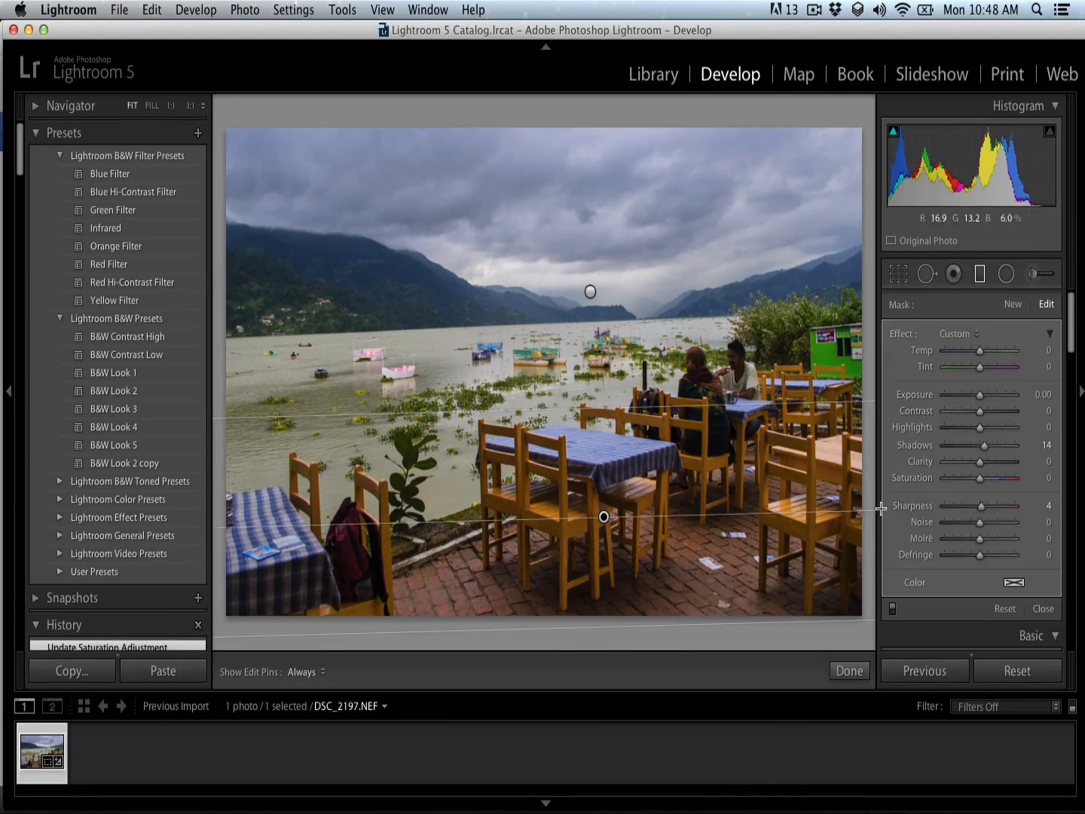
double_click(923, 448)
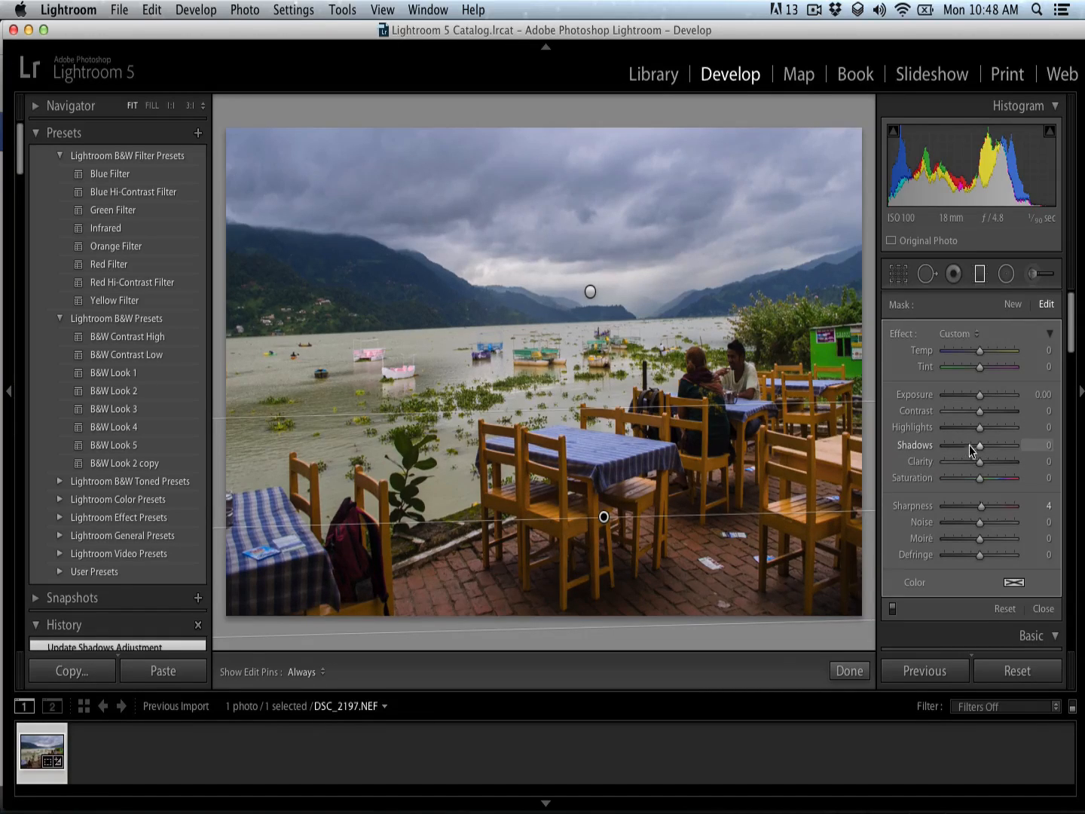
- Adjust the foreground graduated filter to Shadows 18, Highlights -69 and Exposure 0.30, and finish editing it
drag(980, 446, 1006, 444)
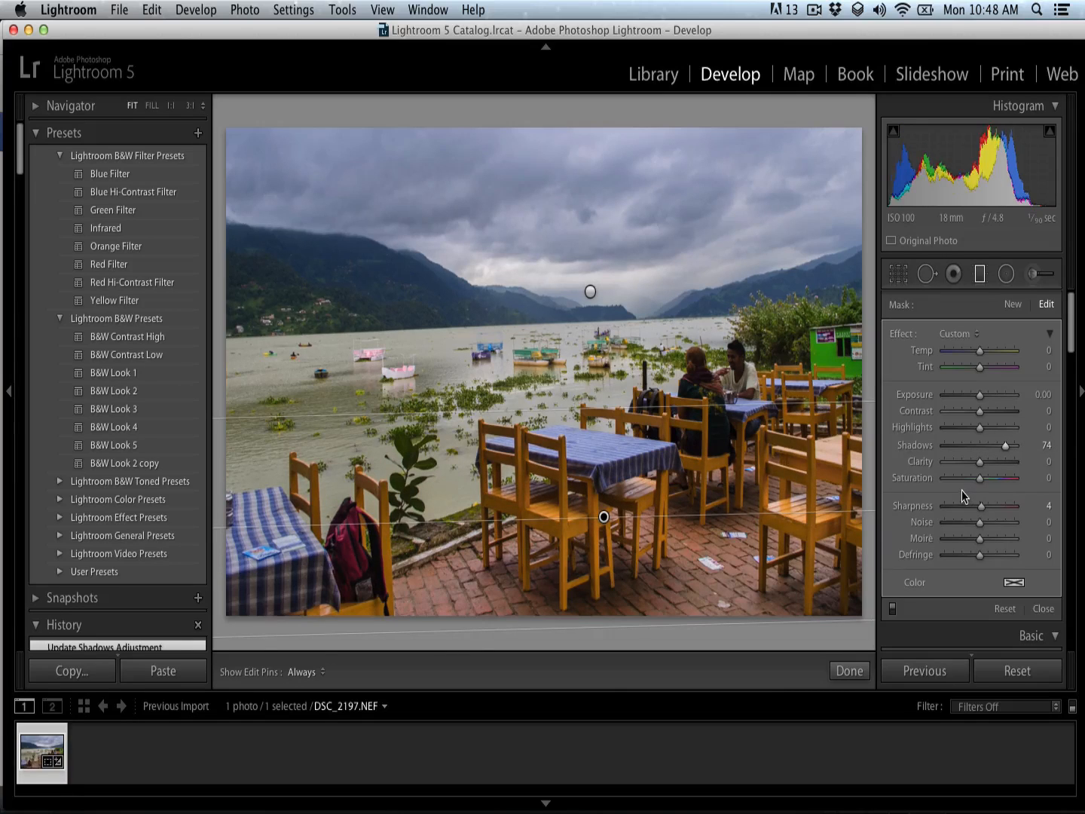
double_click(921, 446)
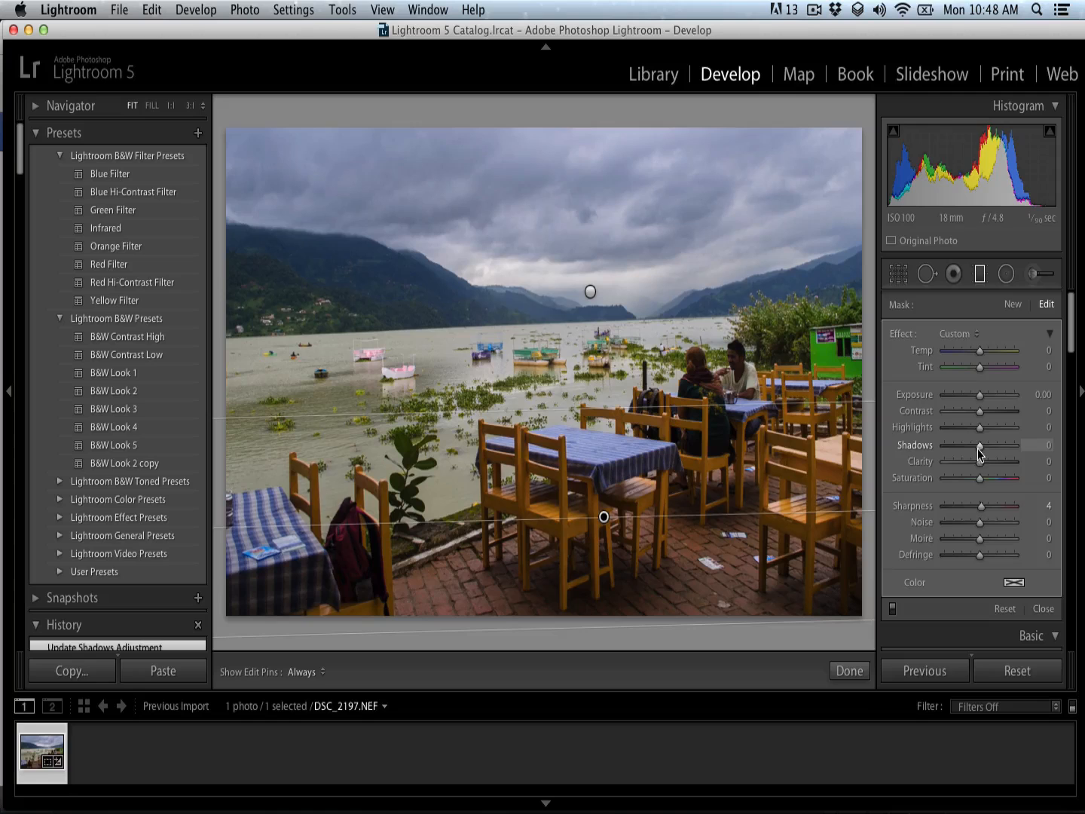
drag(984, 448, 1020, 430)
drag(953, 430, 955, 430)
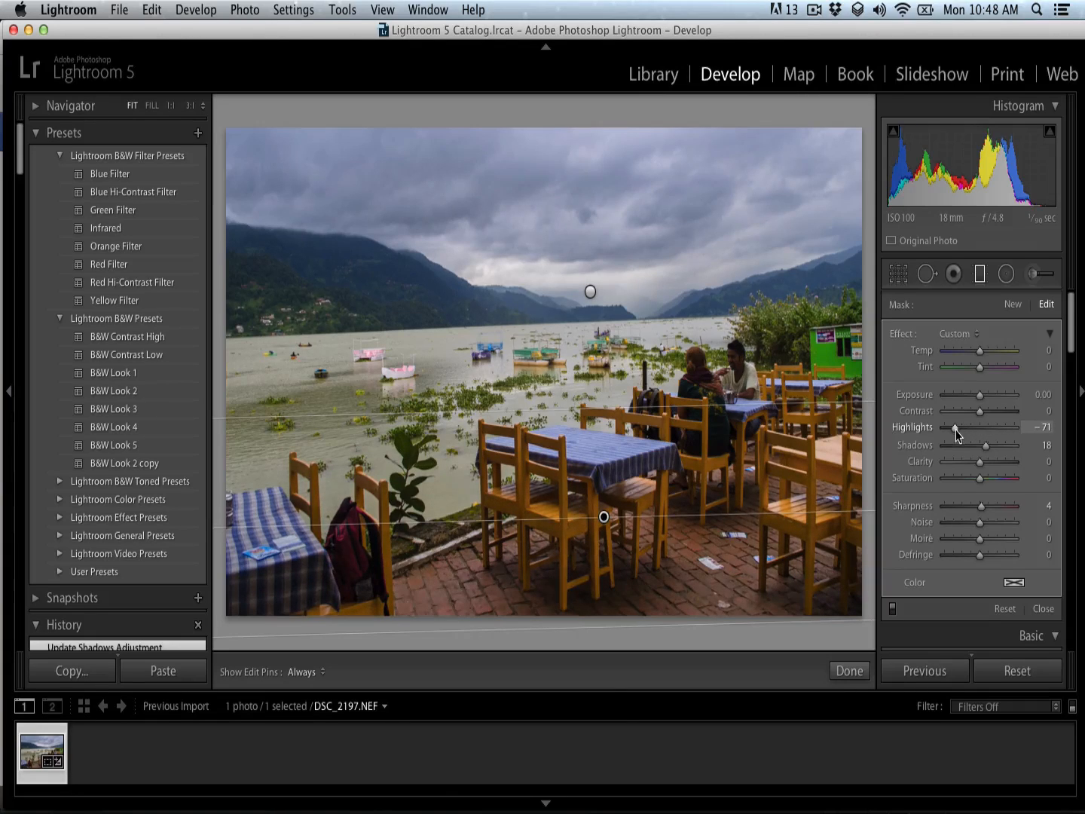
click(1041, 394)
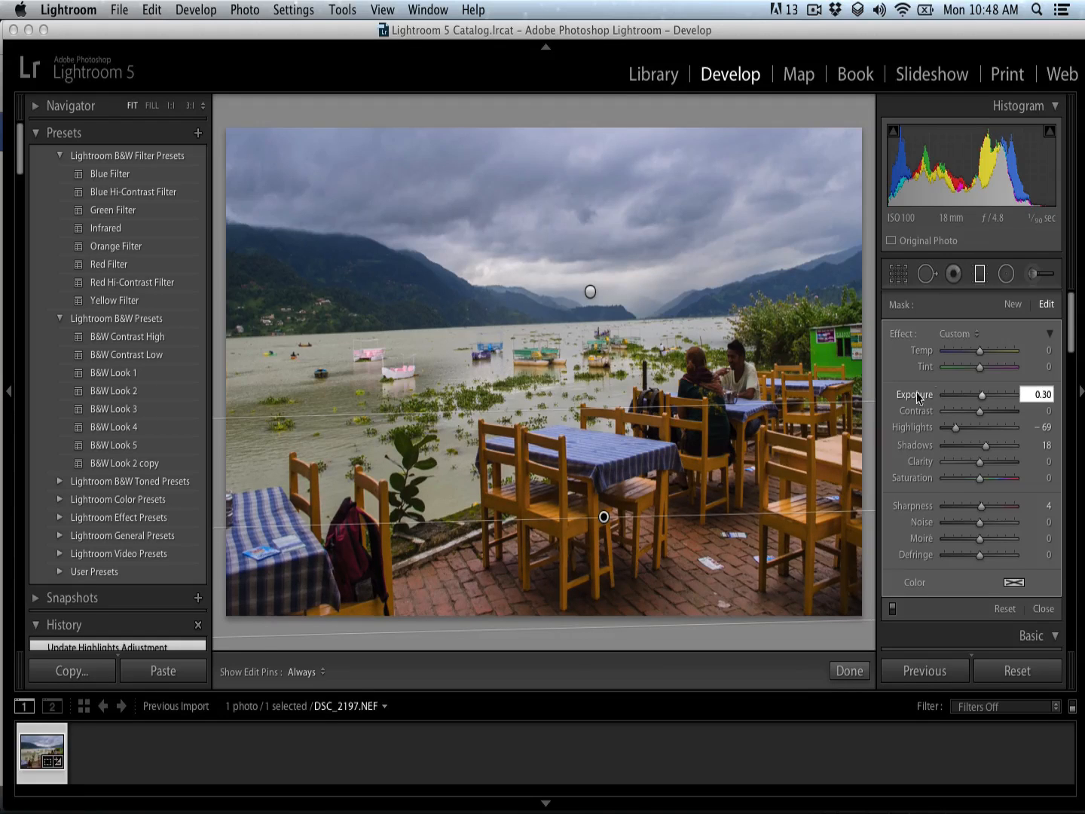
click(852, 671)
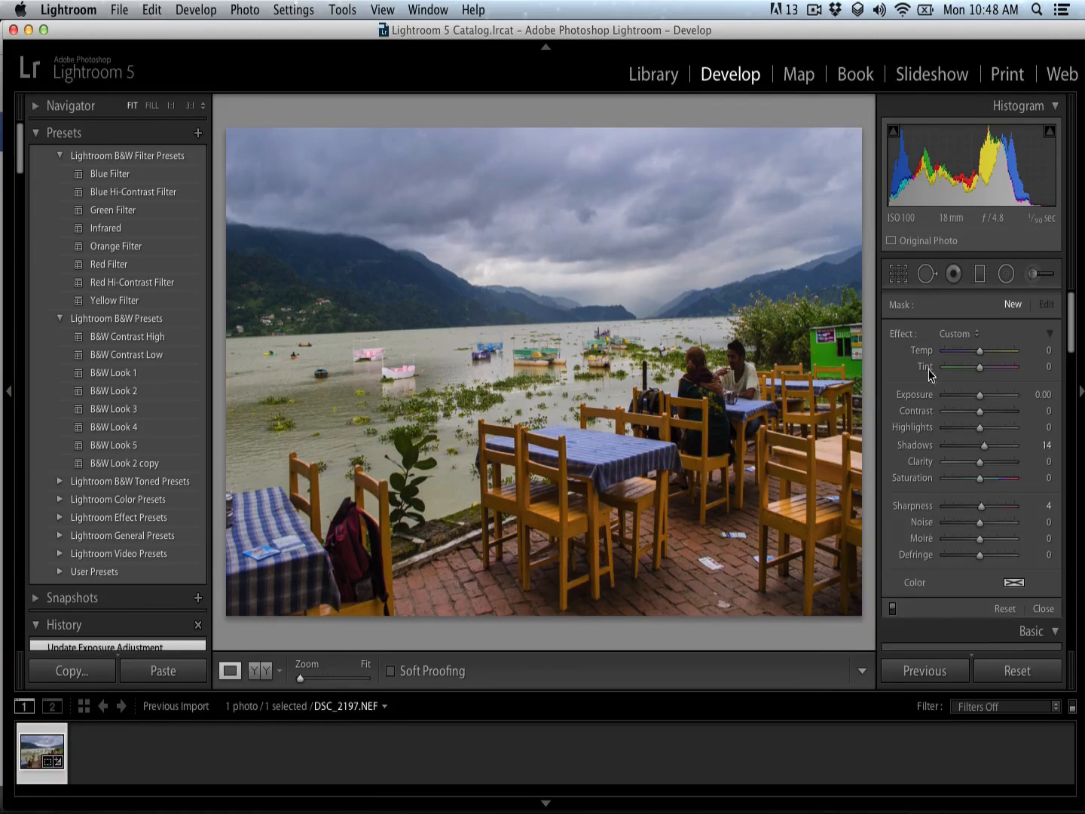
- Sharpen the photo with Amount 68 and Masking 64, and set luminance noise reduction to 18
drag(1071, 356, 1054, 576)
drag(946, 583, 994, 588)
drag(956, 532, 980, 541)
drag(1073, 563, 1071, 590)
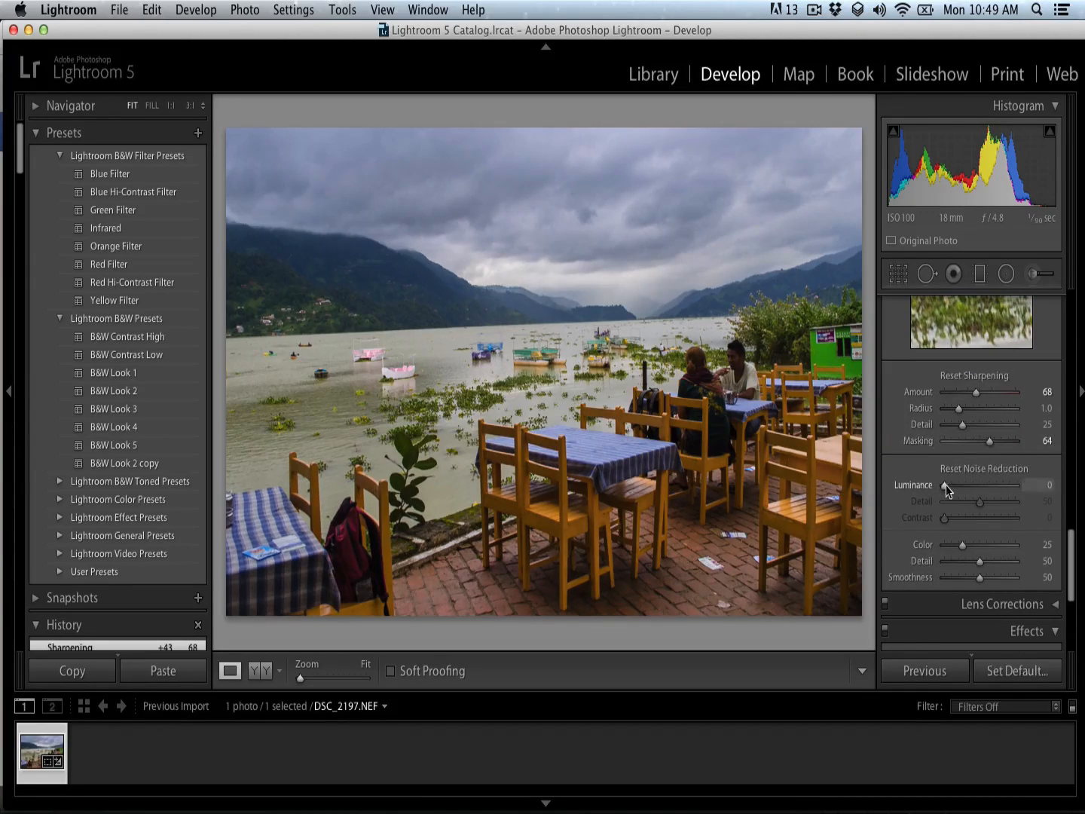
drag(945, 486, 957, 489)
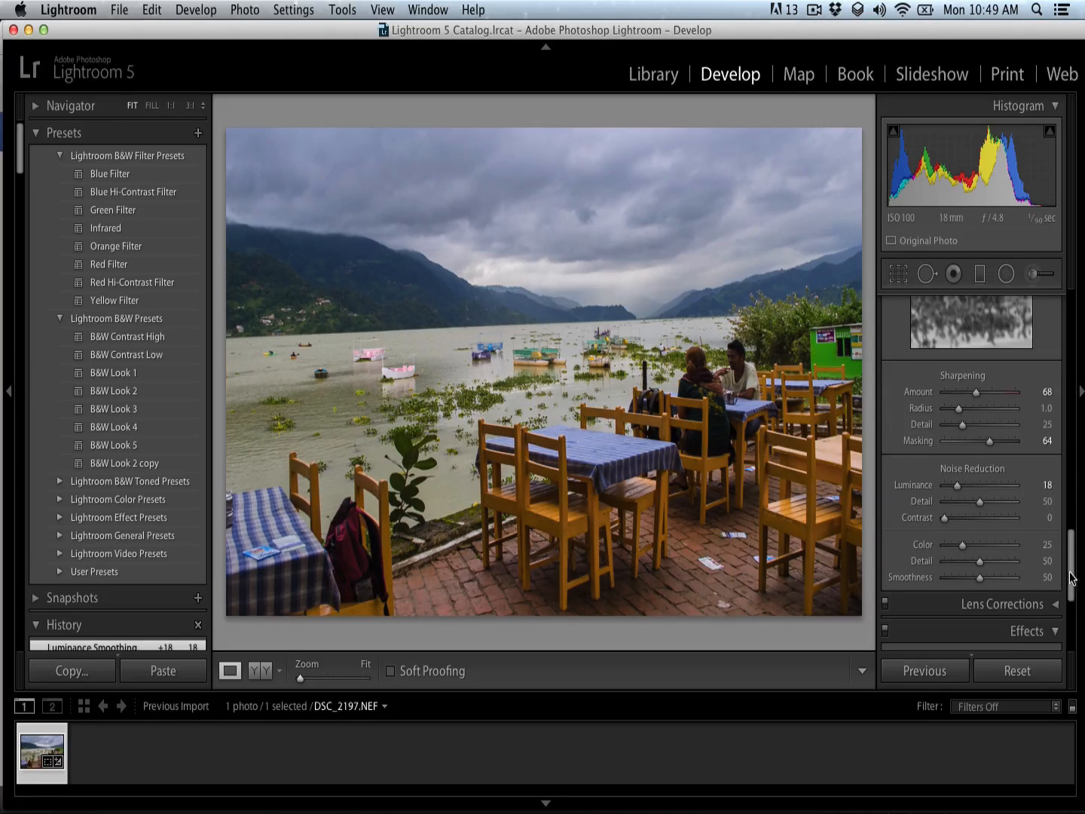
- Enable lens profile corrections and chromatic aberration removal for the photo
scroll(1071, 557, up, 5)
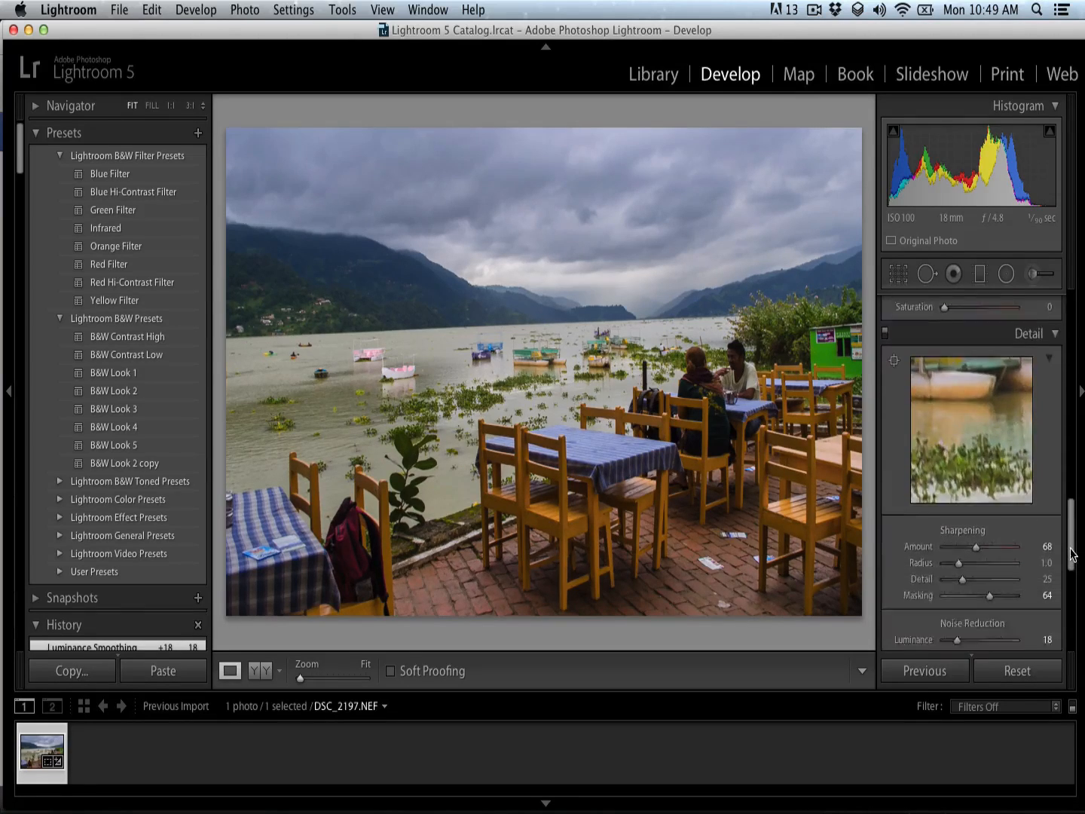
drag(1072, 555, 1065, 595)
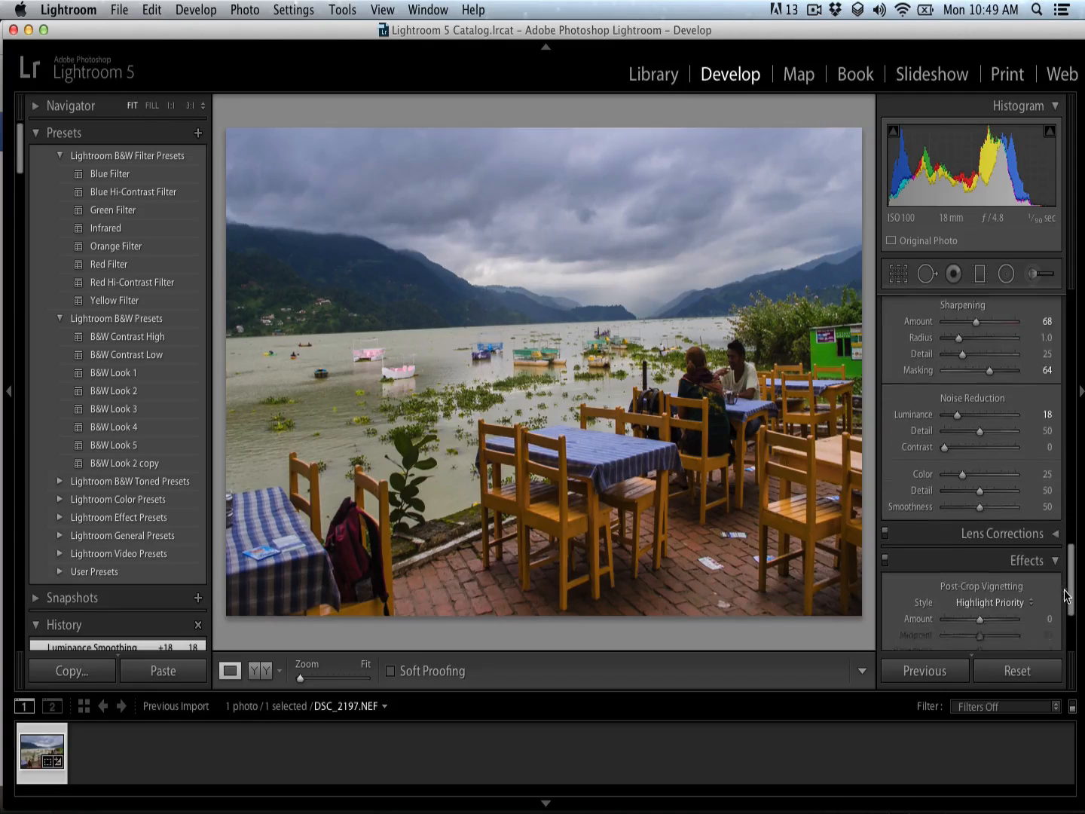
click(1055, 533)
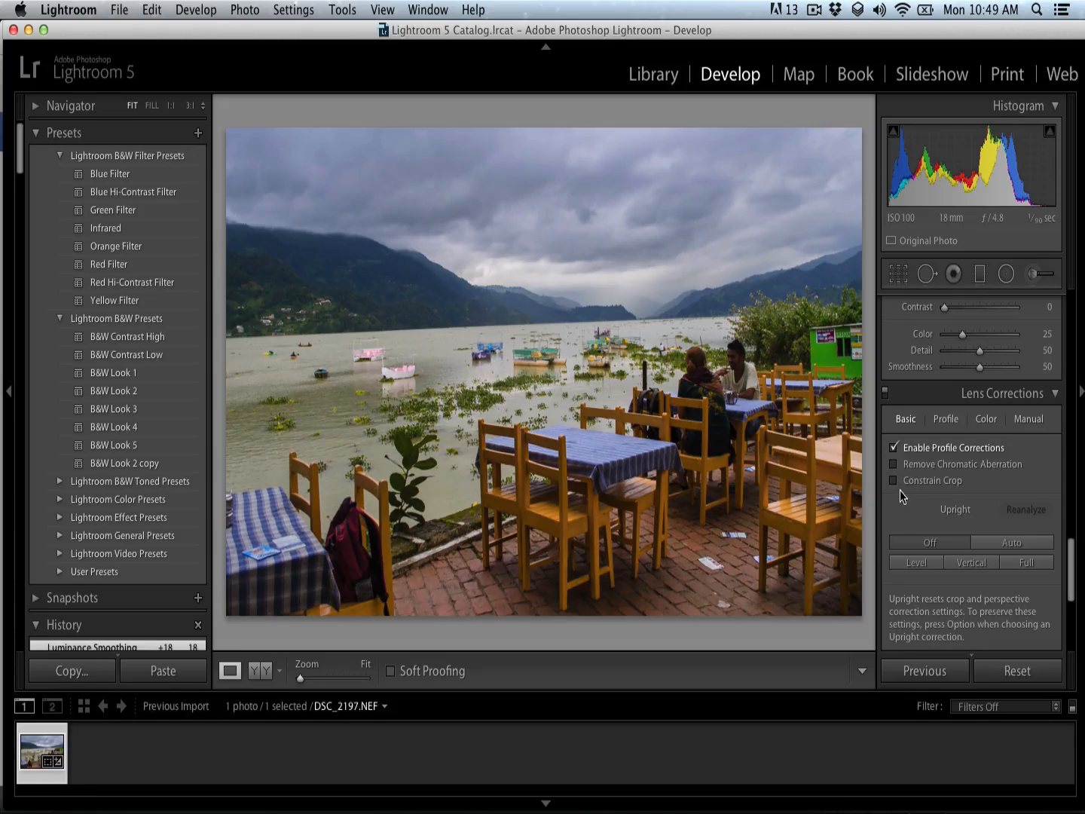
click(895, 464)
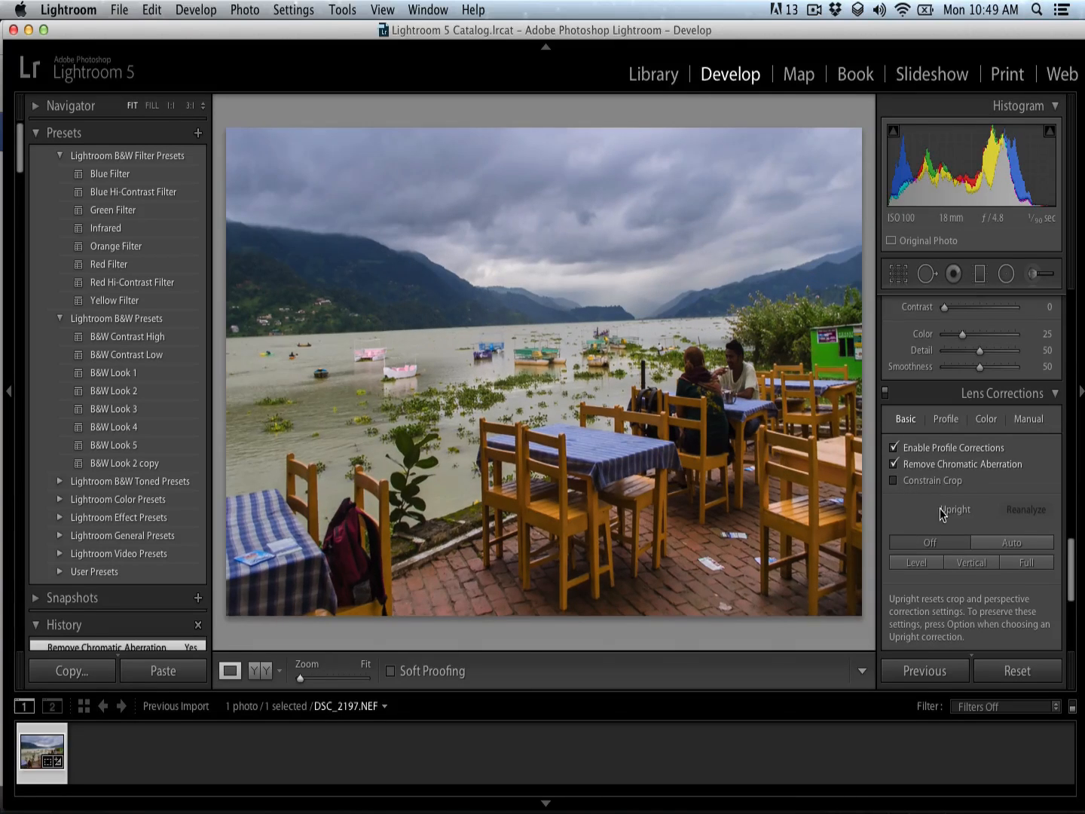
- Add a post-crop vignette with Amount -8 and Midpoint 39, checking the photo with and without the effect
scroll(1074, 570, down, 5)
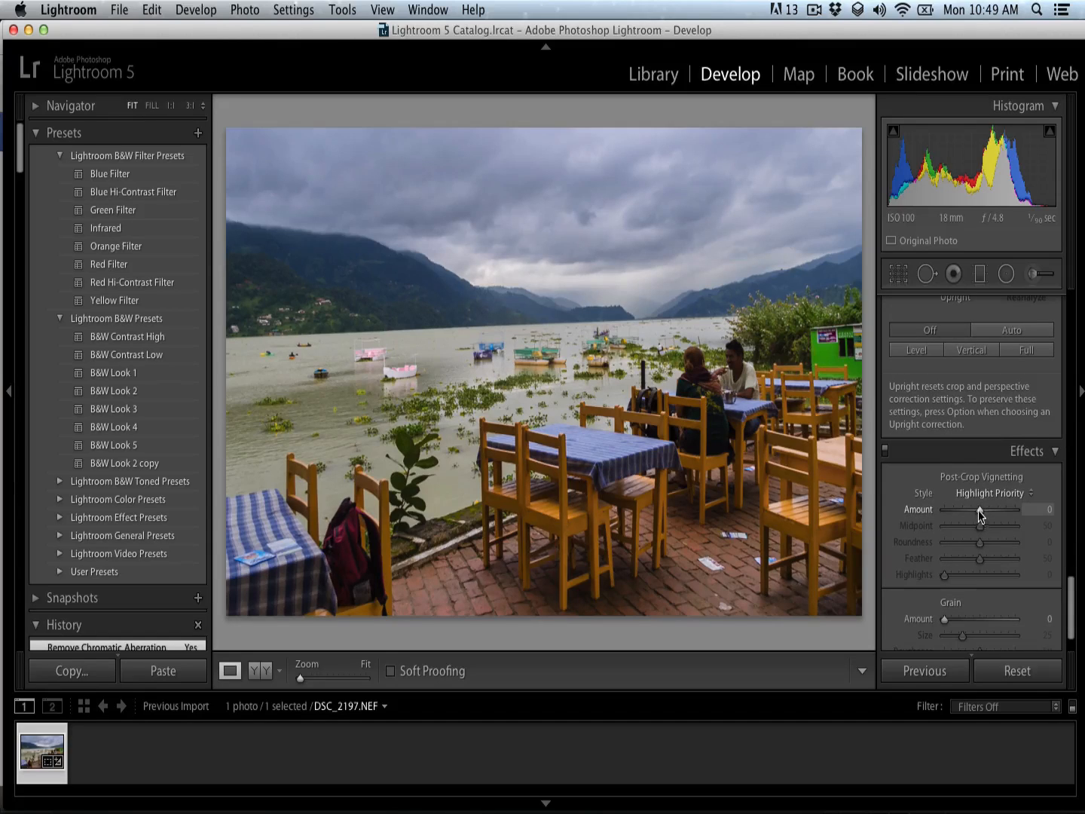
mouse_move(980, 514)
mouse_down()
mouse_move(971, 511)
mouse_move(970, 525)
mouse_up()
click(885, 451)
click(885, 451)
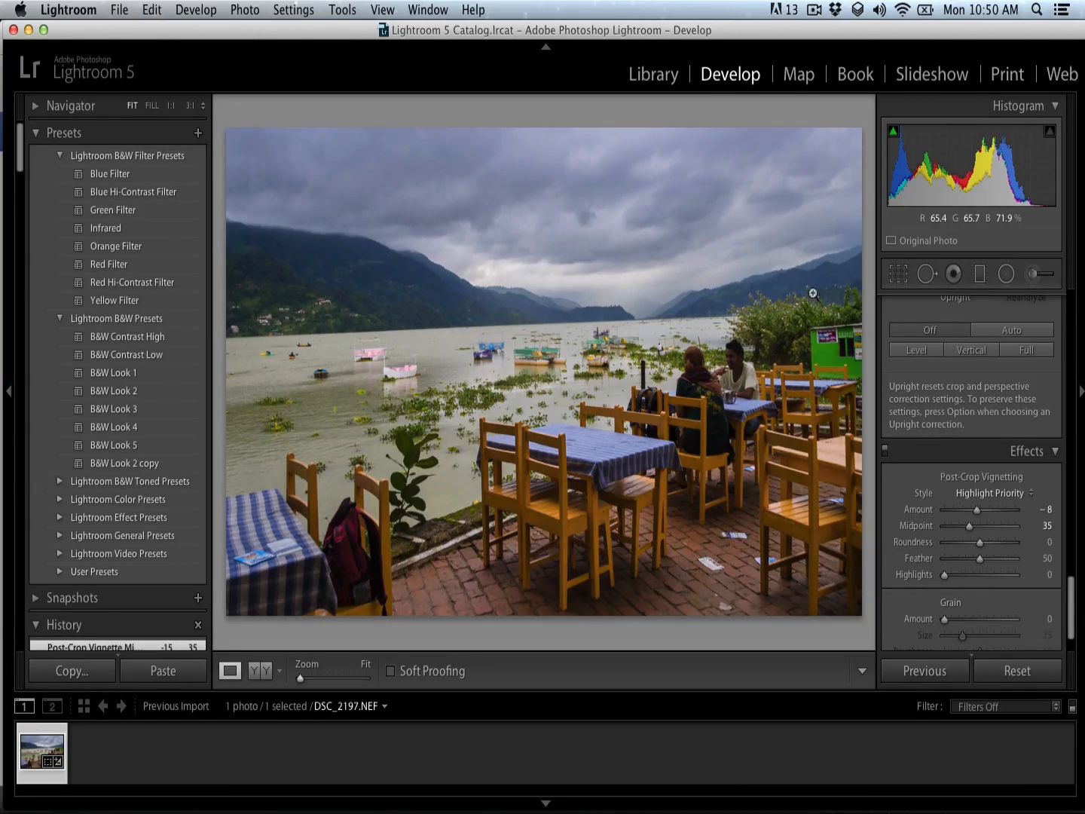
drag(971, 530, 974, 530)
- Compare the whole photo with the vignette effect switched off and on, leaving the effect enabled
click(628, 380)
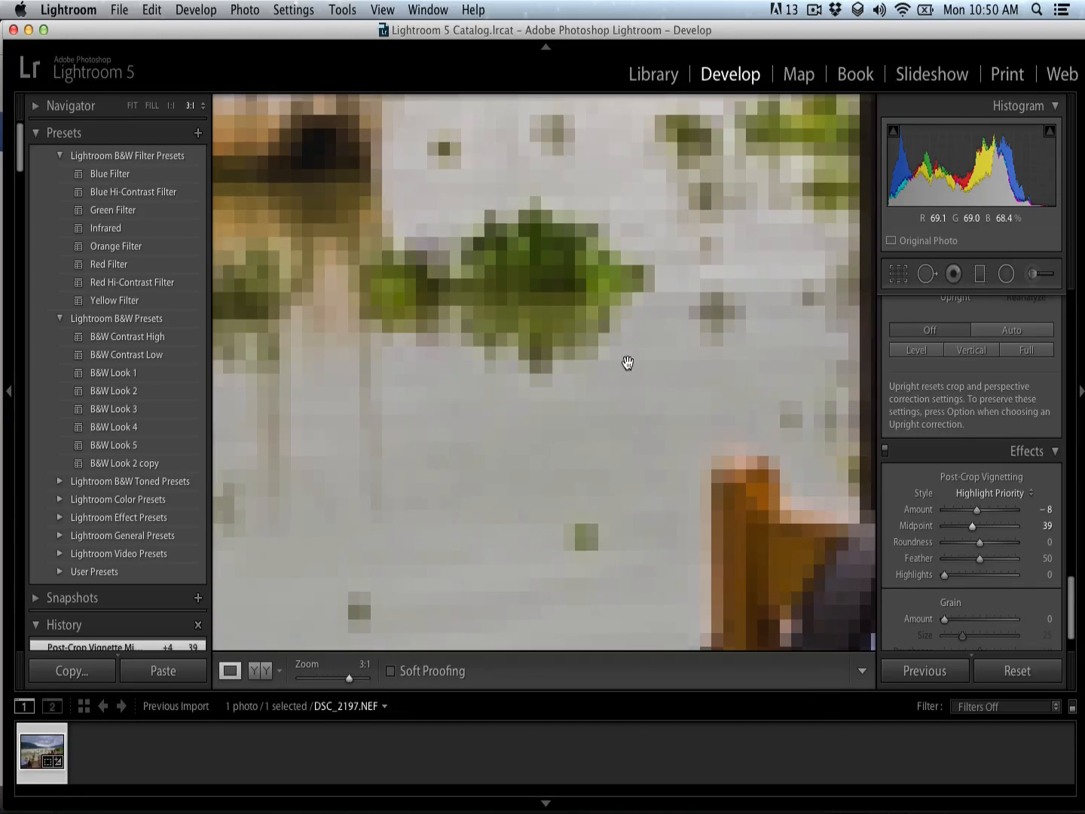
click(133, 105)
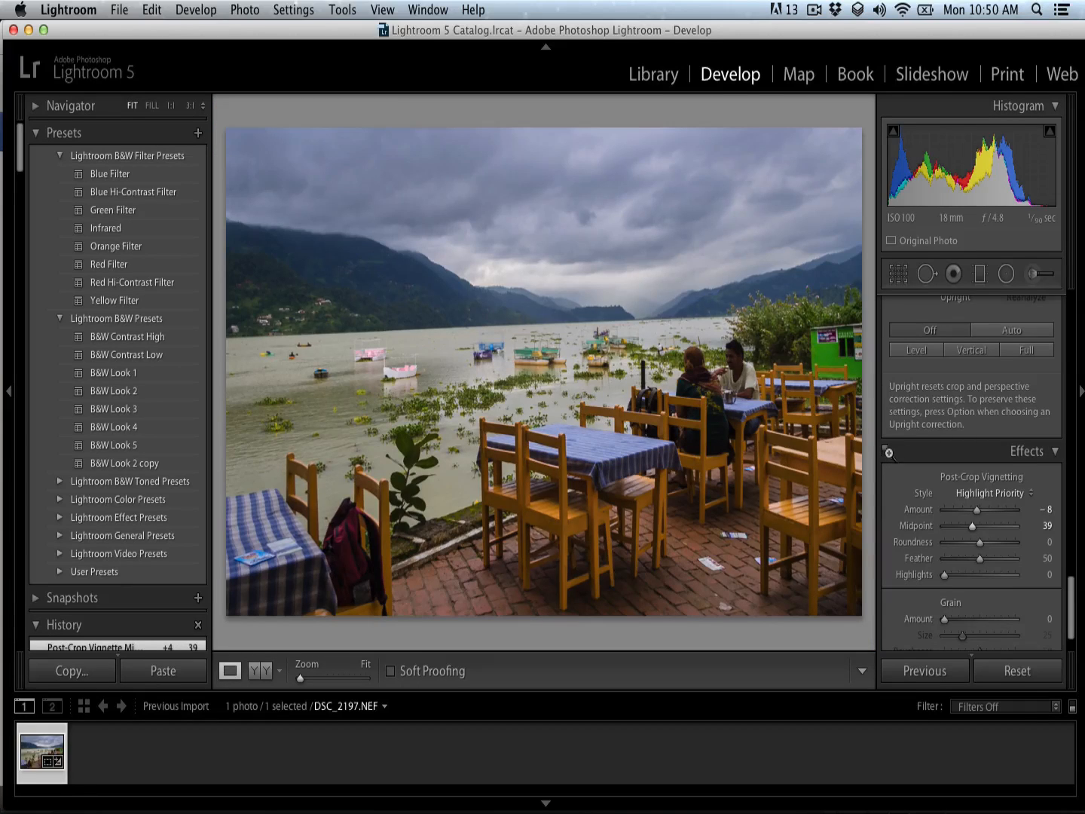
click(884, 451)
click(889, 452)
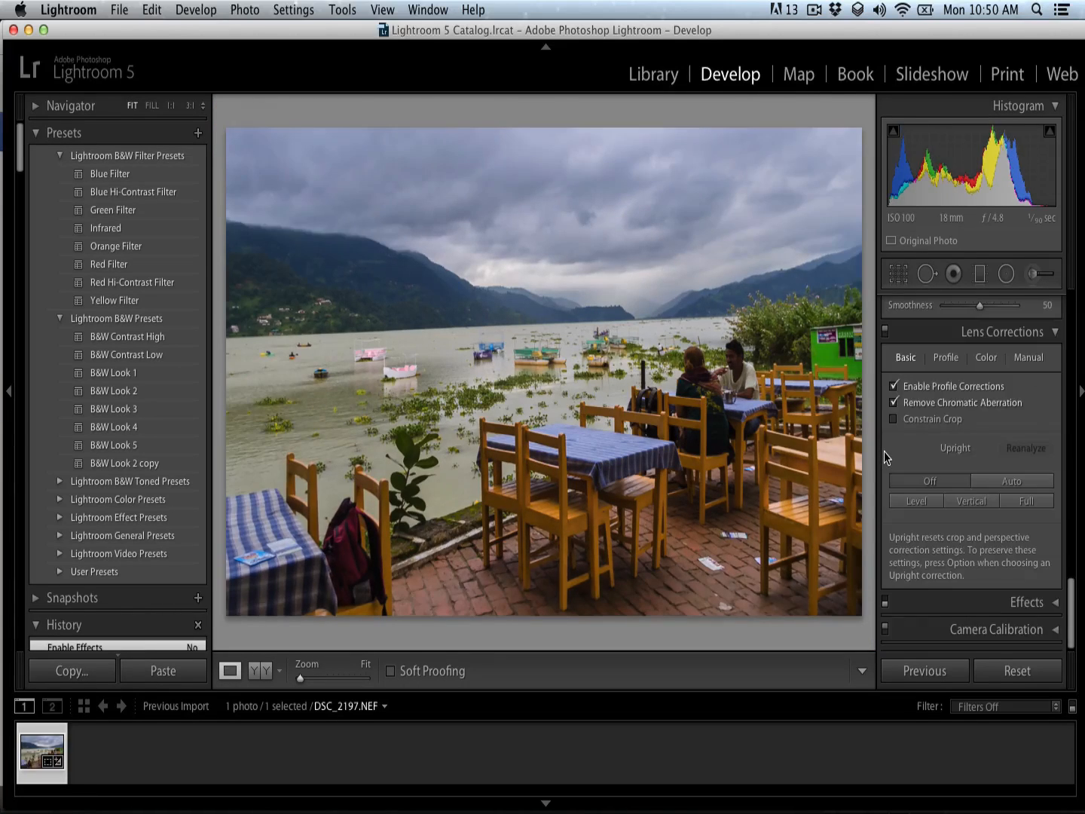
click(886, 602)
click(1057, 602)
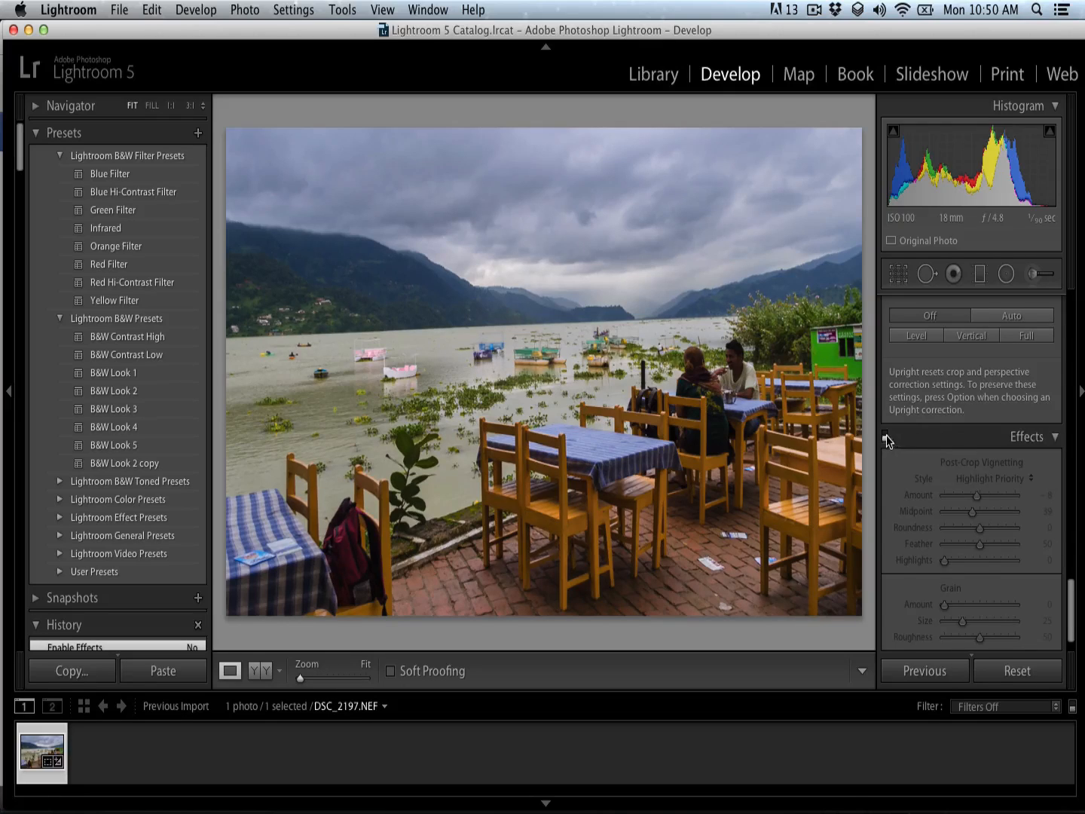
click(892, 436)
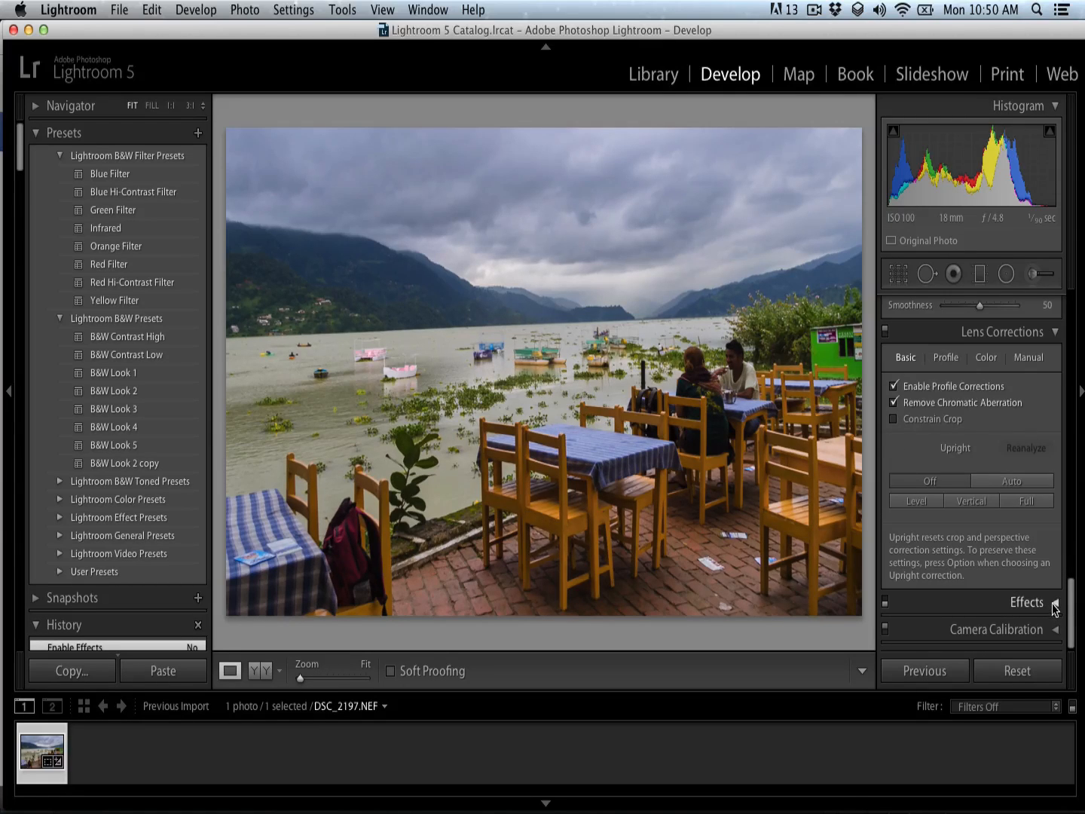
click(1055, 605)
click(886, 437)
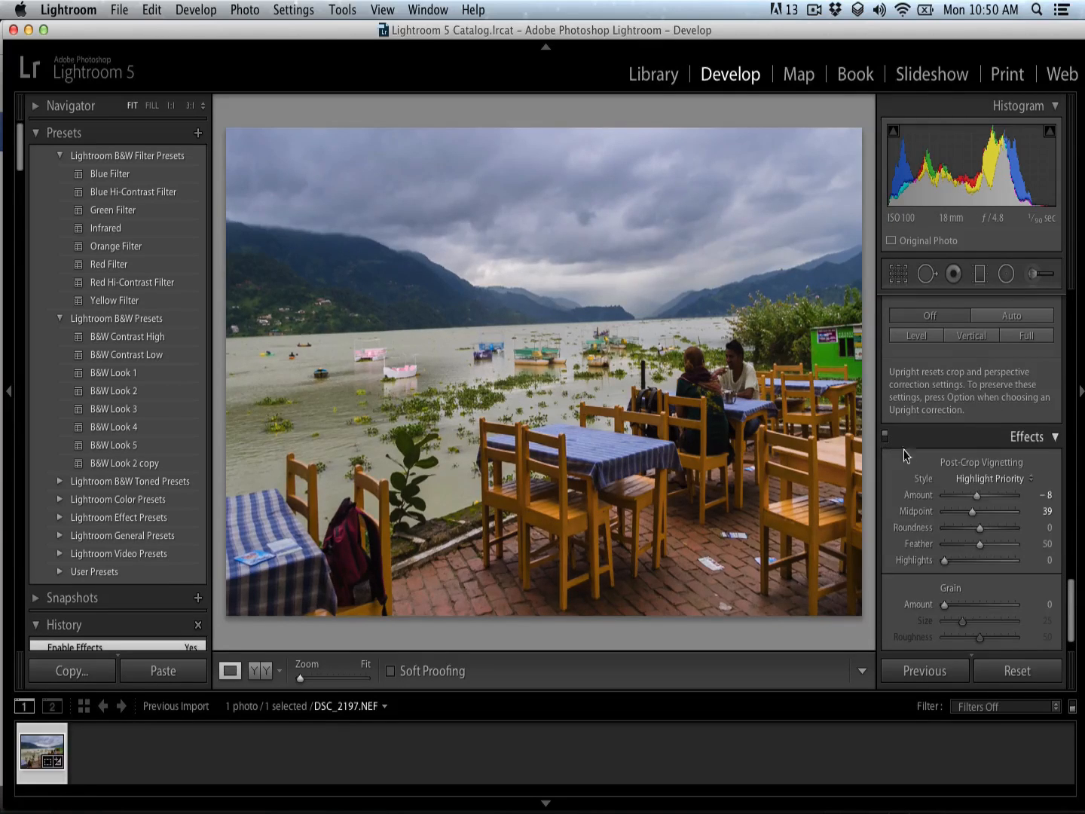
- Calibrate the camera colors with green primary saturation +13, red primary saturation +6 and blue primary saturation -2
scroll(1069, 614, down, 1)
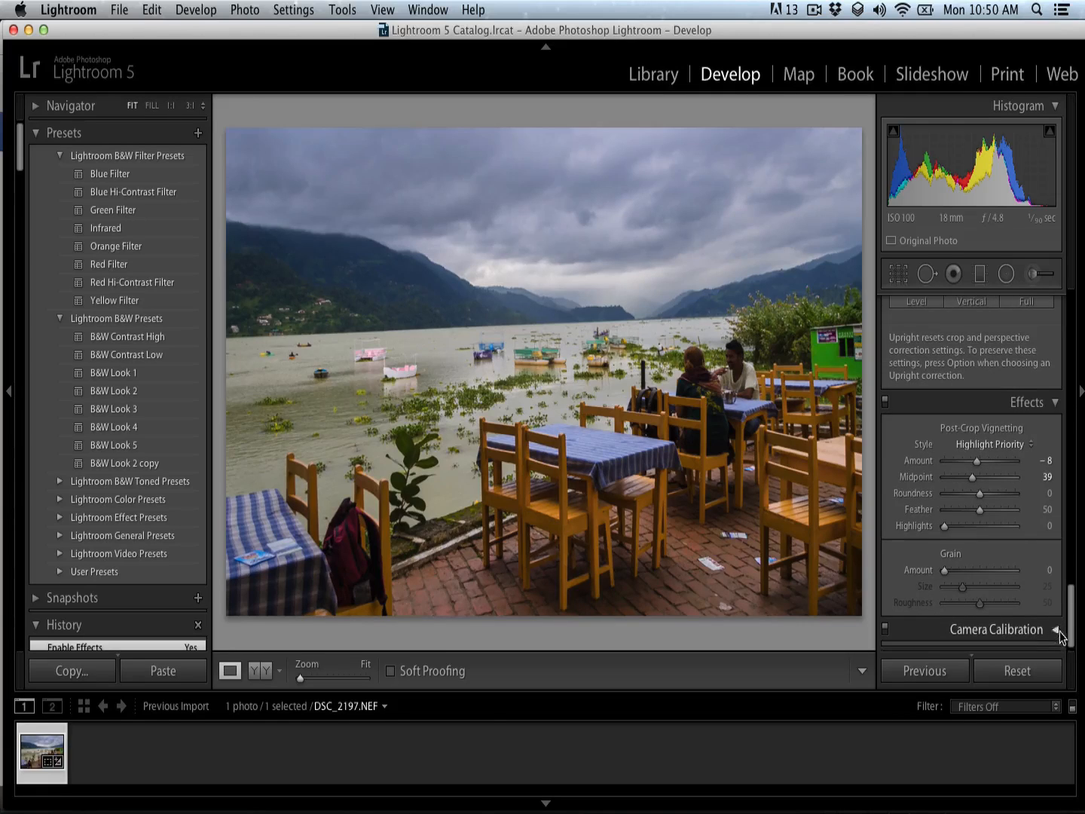
click(1056, 630)
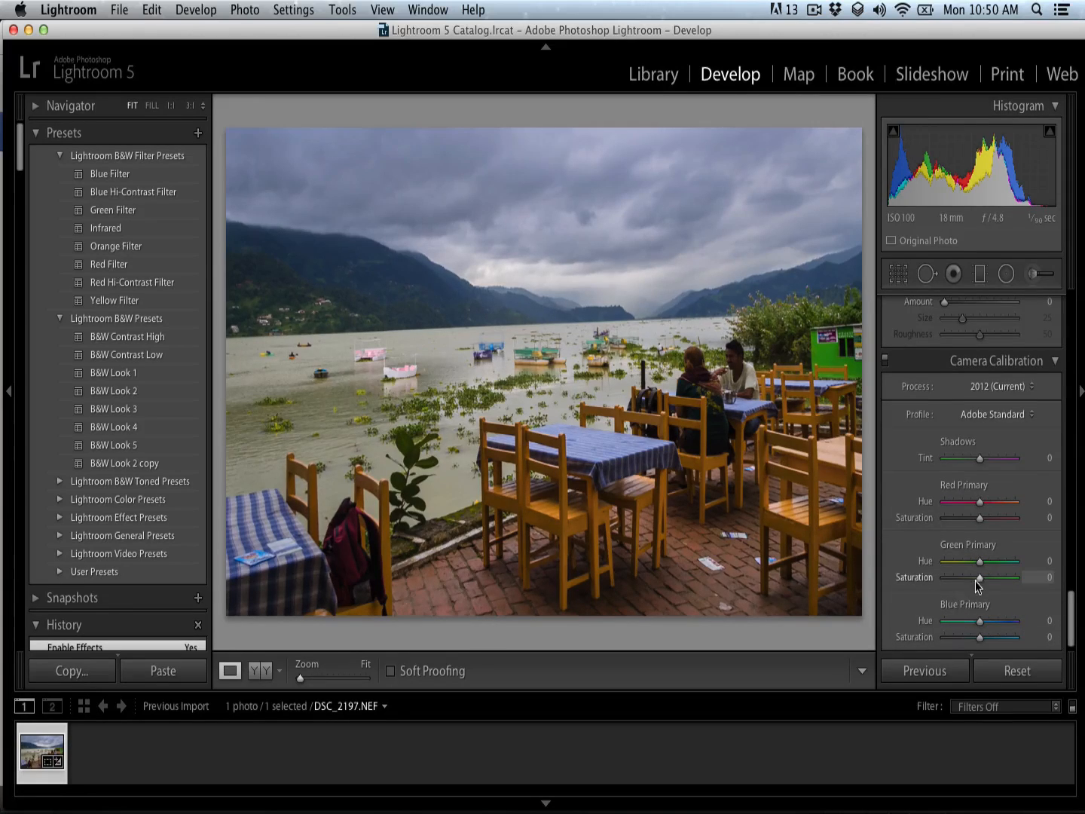
drag(972, 584, 992, 586)
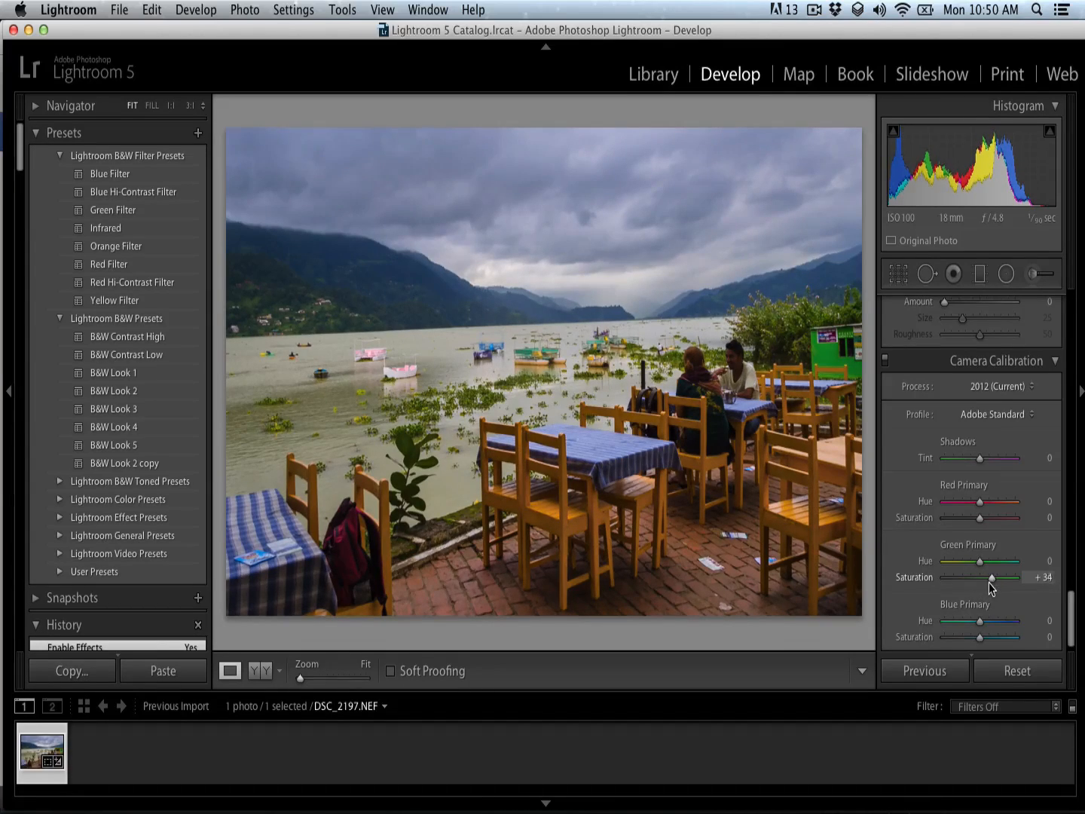
drag(993, 588, 984, 586)
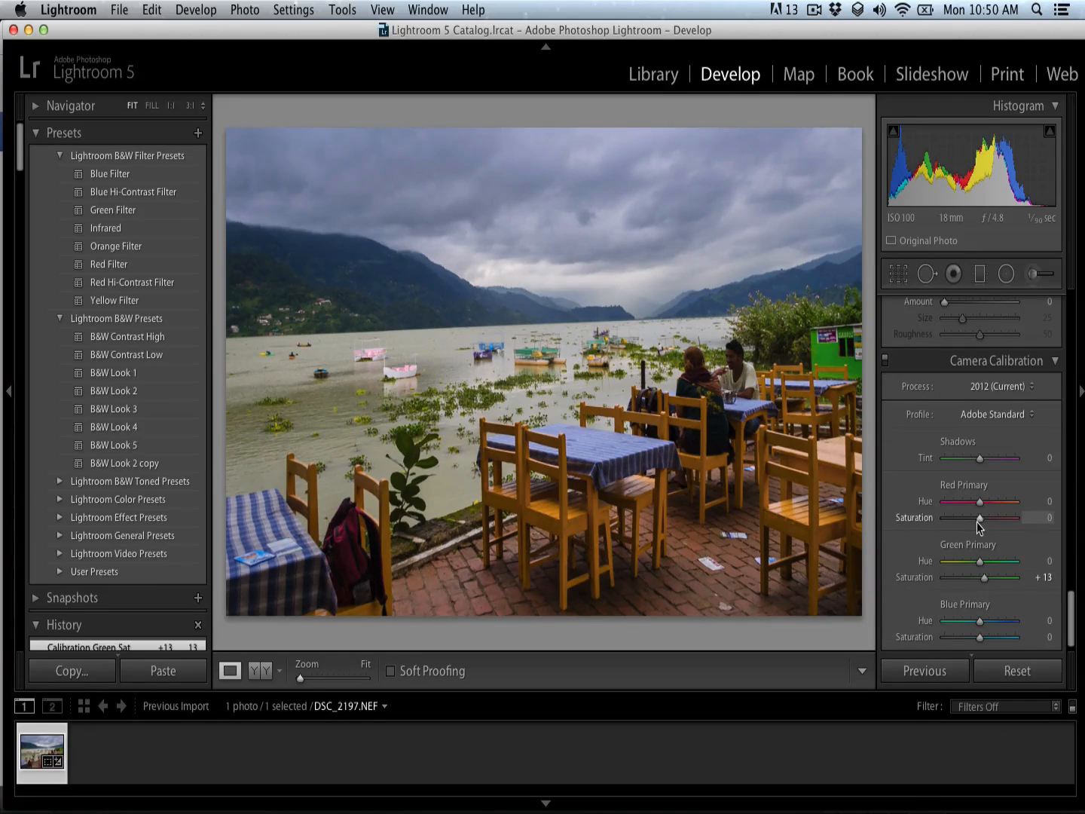
drag(981, 520, 979, 520)
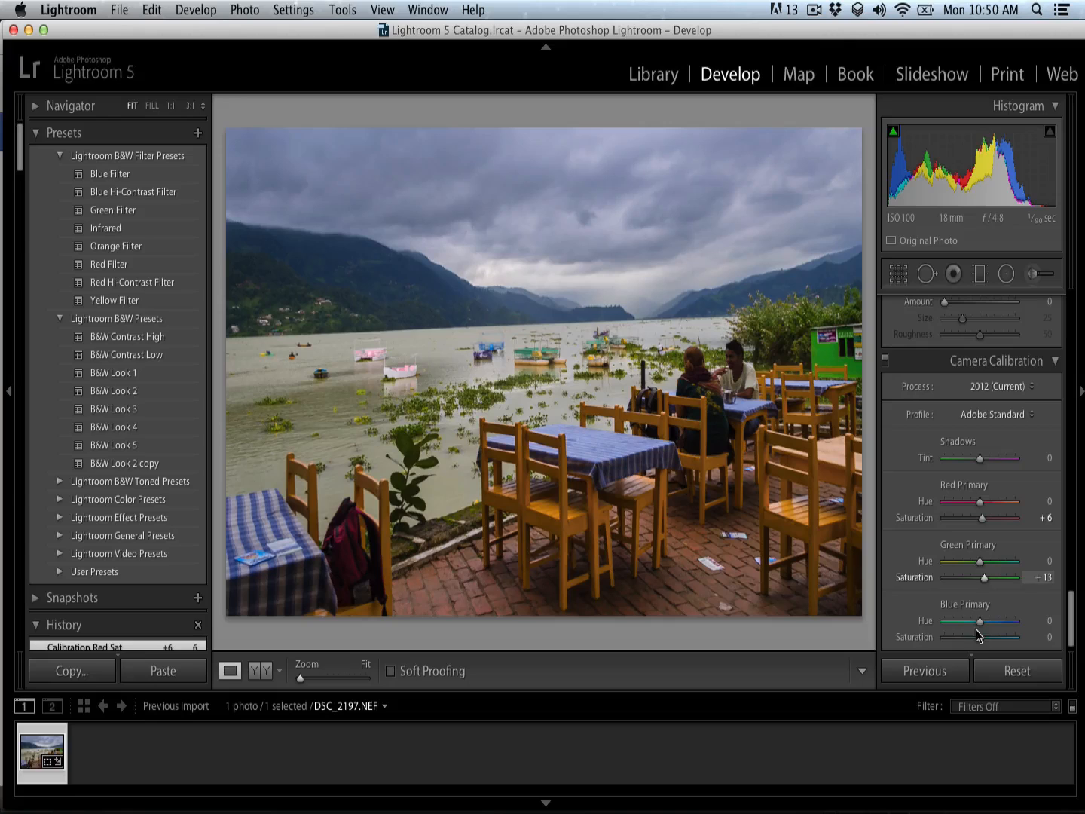
drag(979, 640, 979, 639)
- Set the basic Vibrance to +21 and compare the photo side by side before and after editing, returning to the single view
drag(1073, 637, 1077, 328)
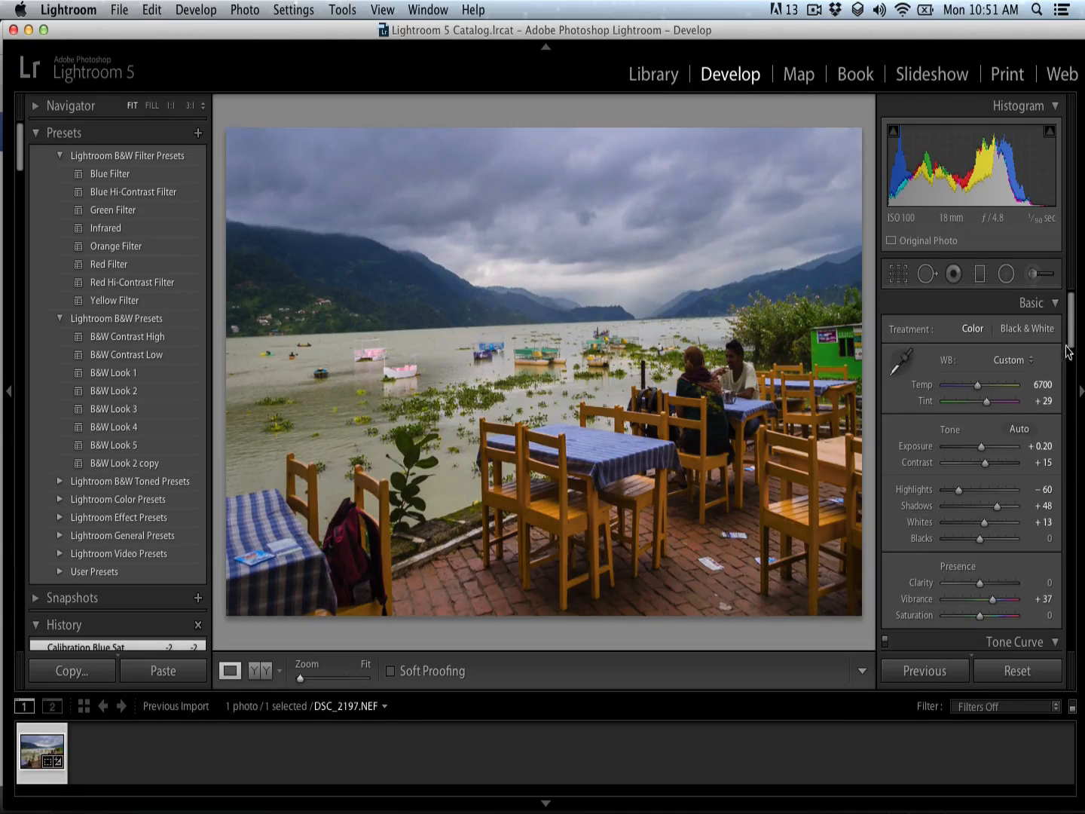
scroll(1069, 350, down, 5)
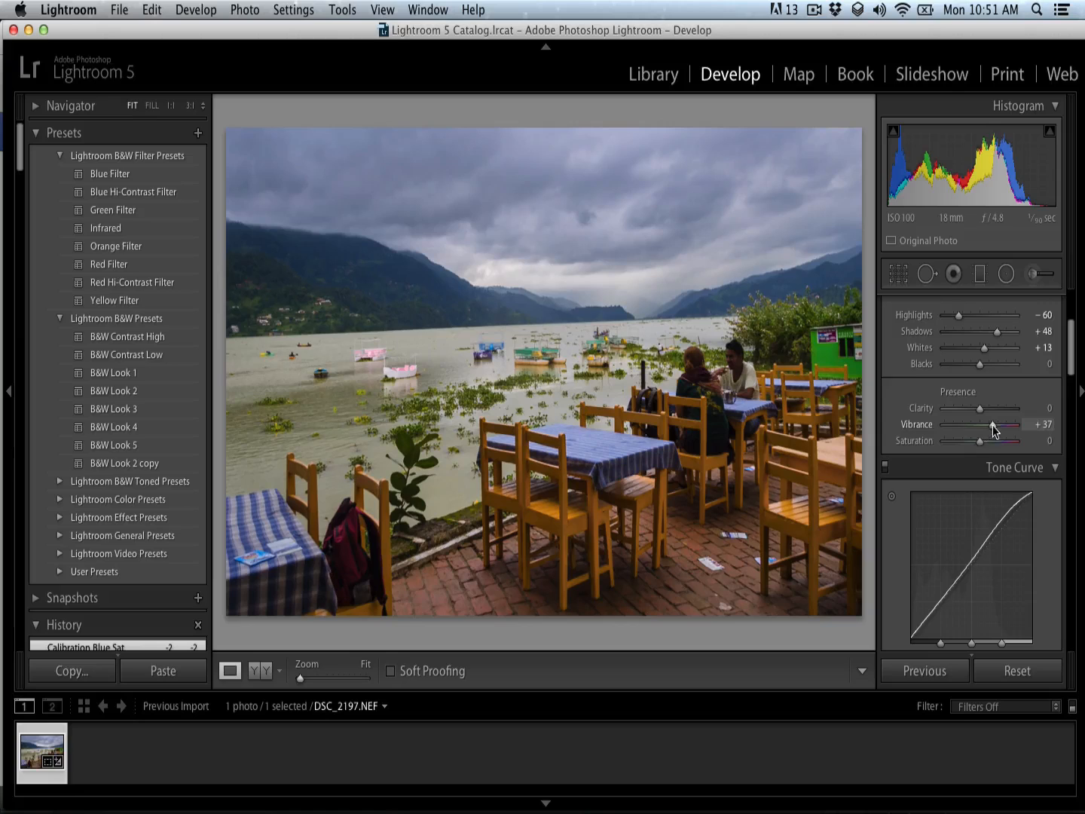
drag(993, 430, 982, 437)
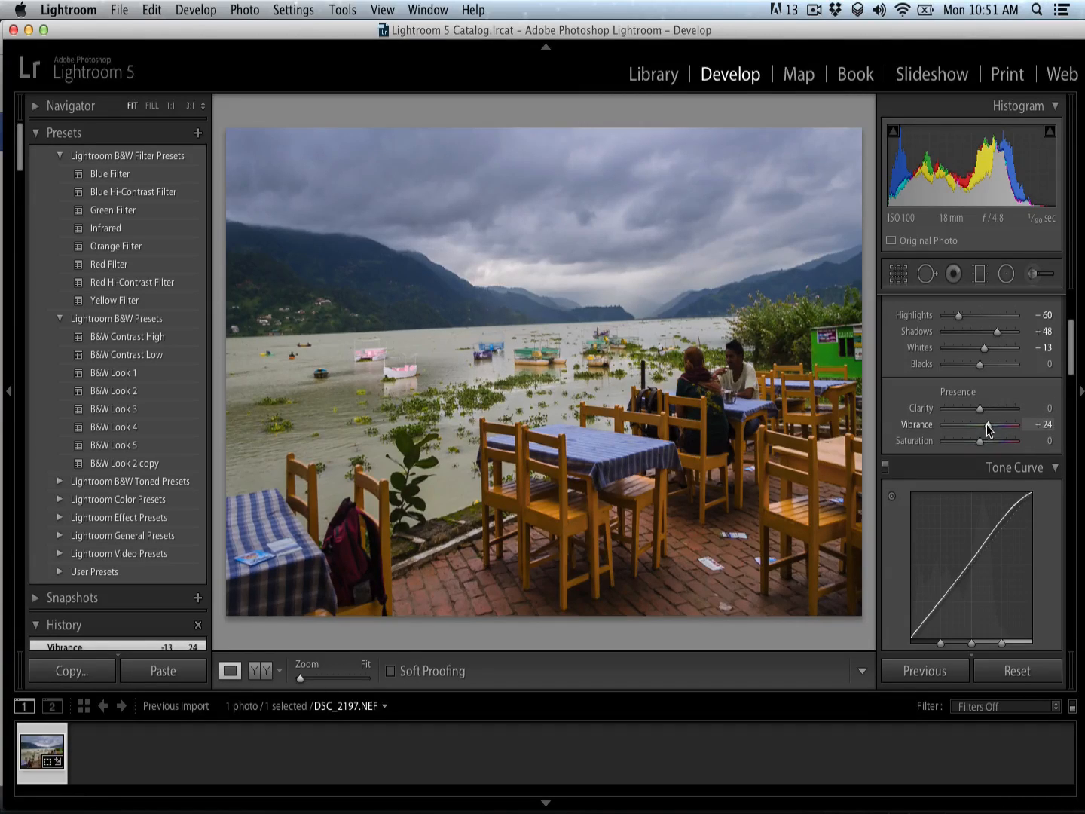
mouse_move(982, 428)
mouse_down()
mouse_move(1007, 441)
mouse_move(987, 428)
mouse_up()
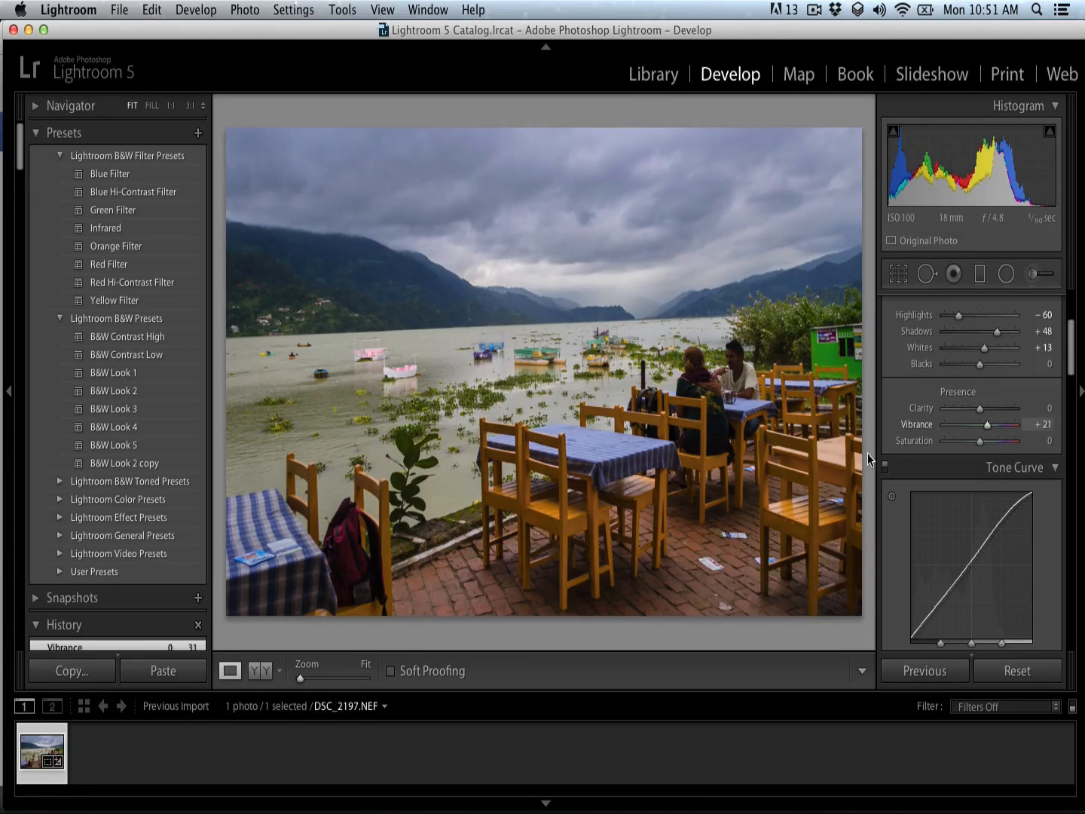
click(270, 672)
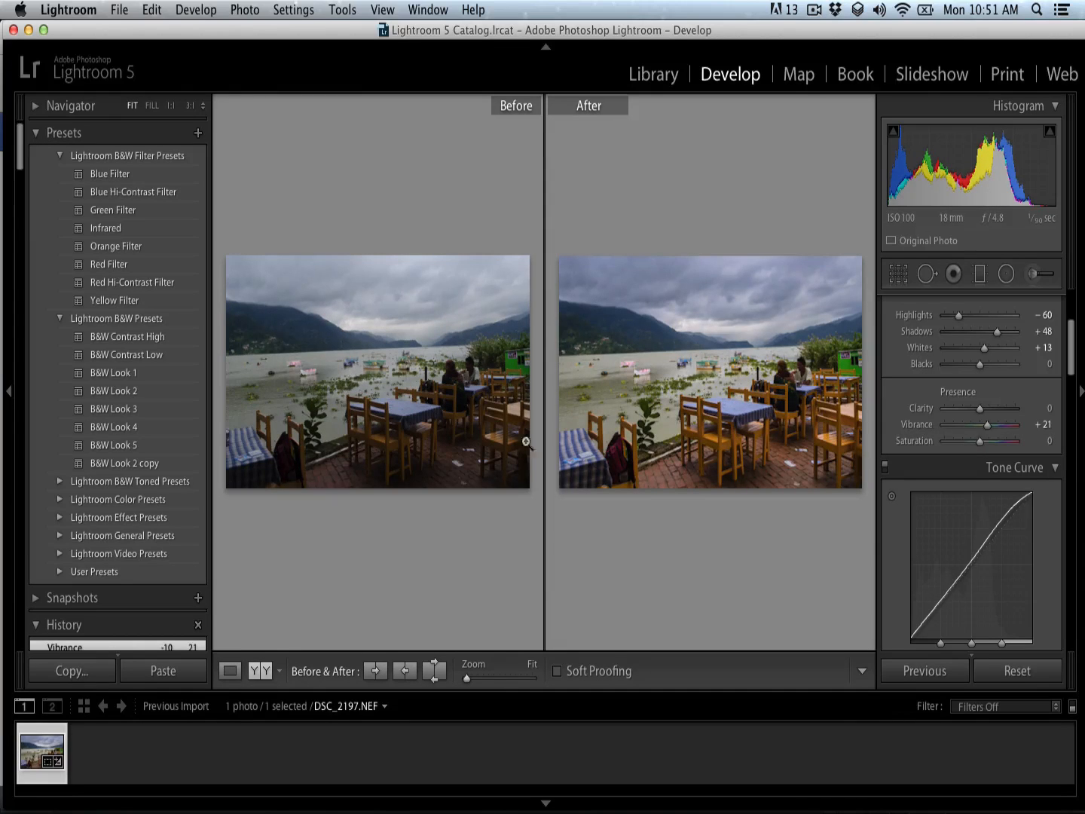
click(231, 671)
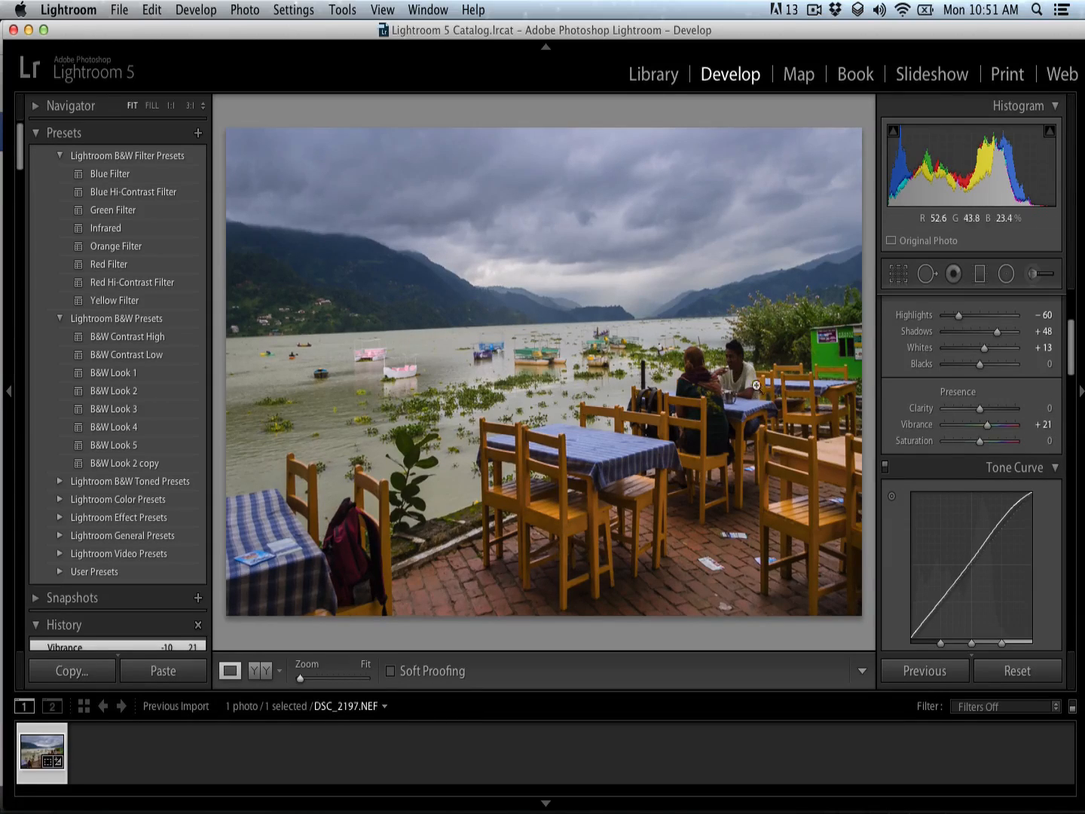
- Draw a small radial filter around the seated couple with Shadows 14 and Sharpness 4, checking the photo with and without it
click(1006, 274)
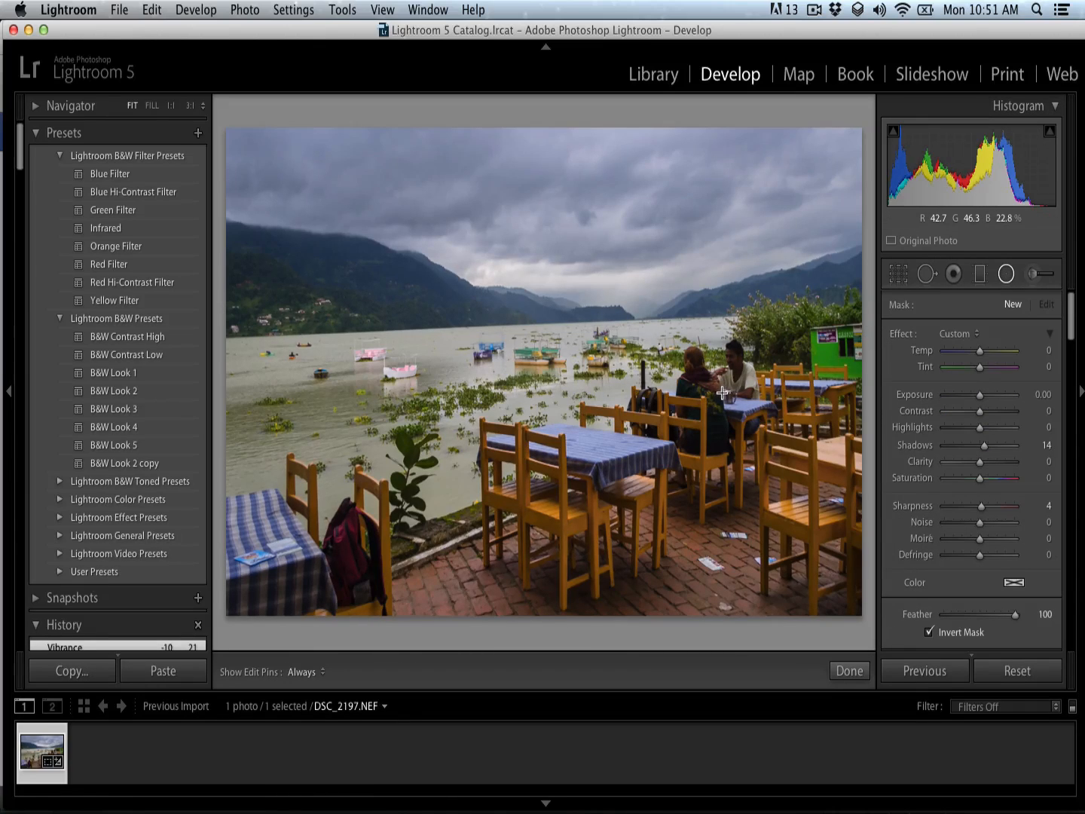
drag(701, 360, 726, 369)
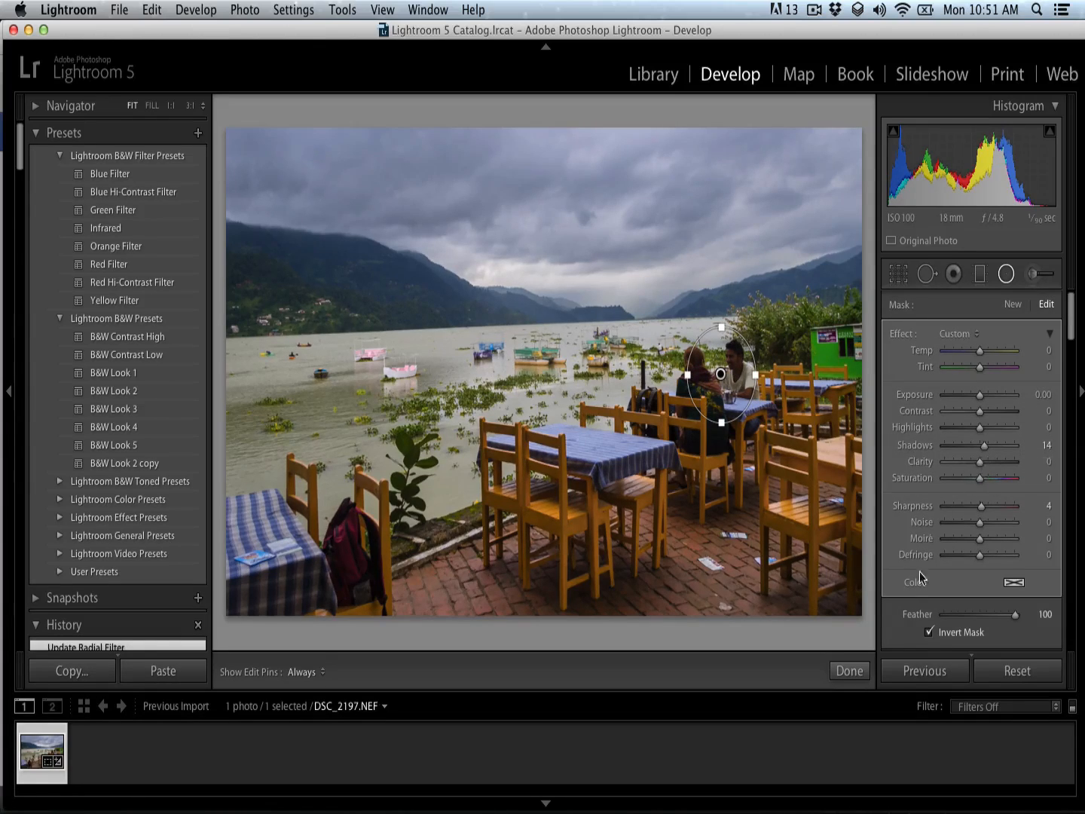
scroll(1051, 358, down, 5)
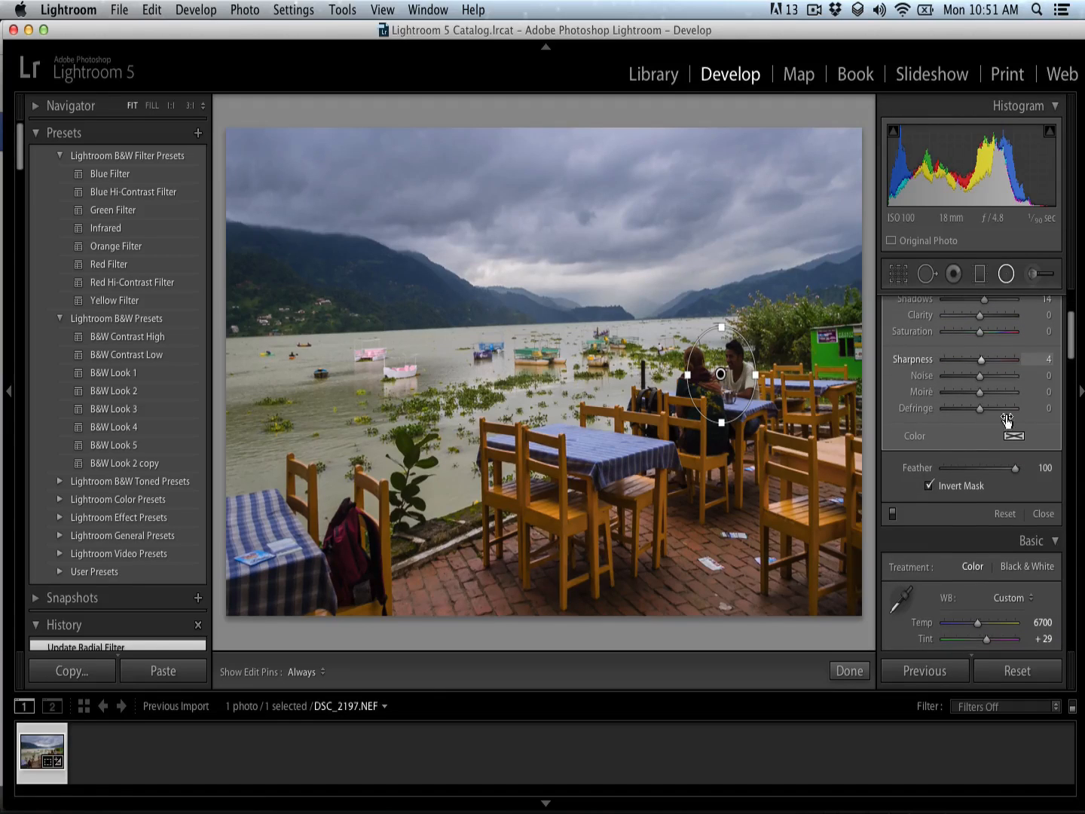
click(893, 513)
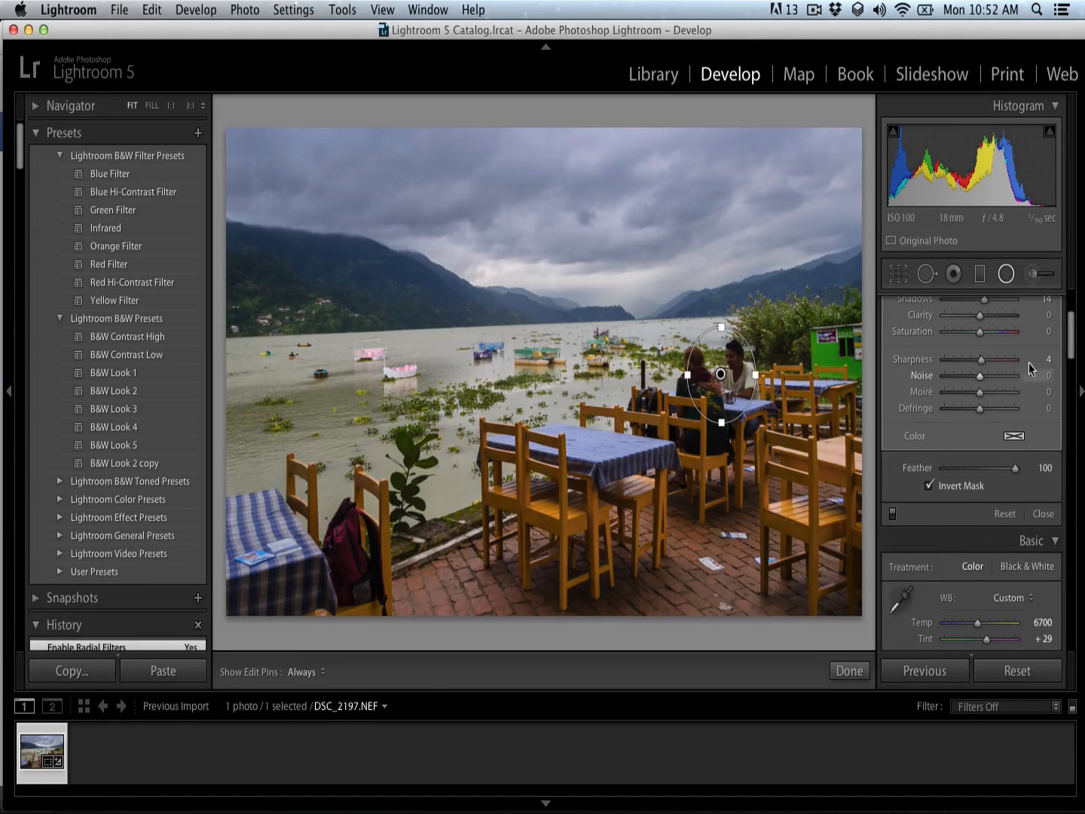
- Set the couple's radial filter Exposure to 0.10, compare the photo with the filter off and on, and finish the filter
scroll(1075, 359, up, 4)
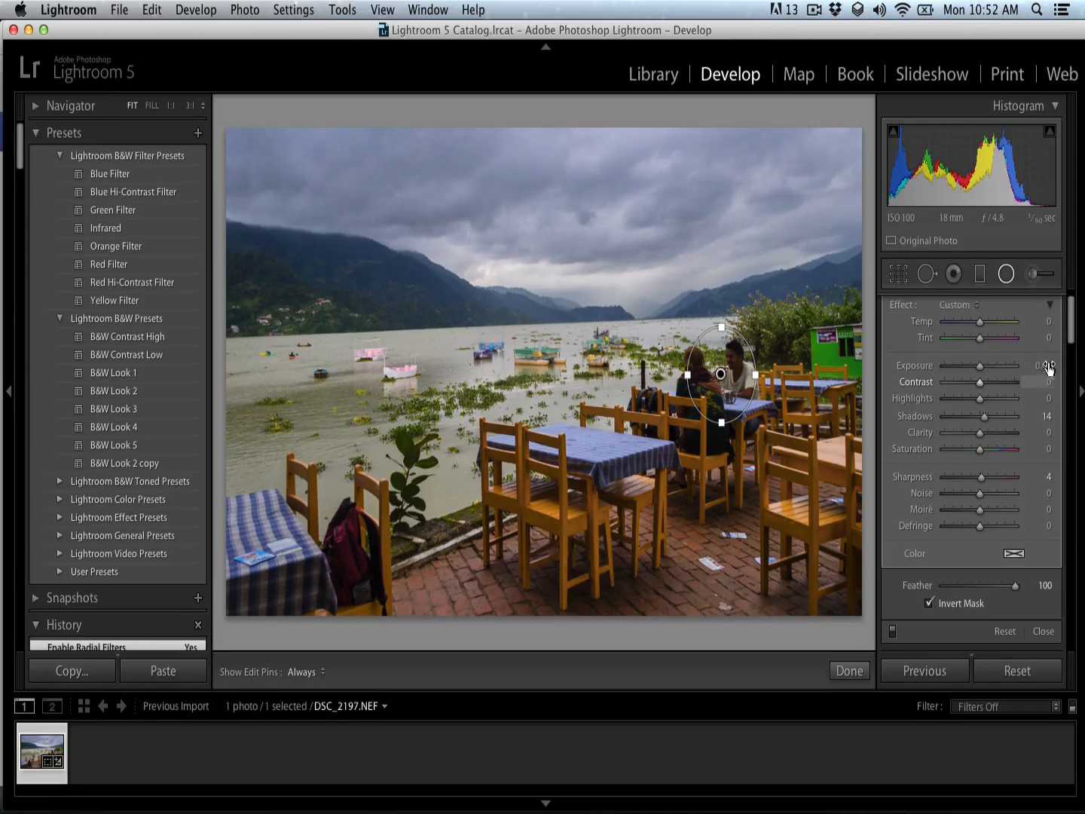
click(1045, 366)
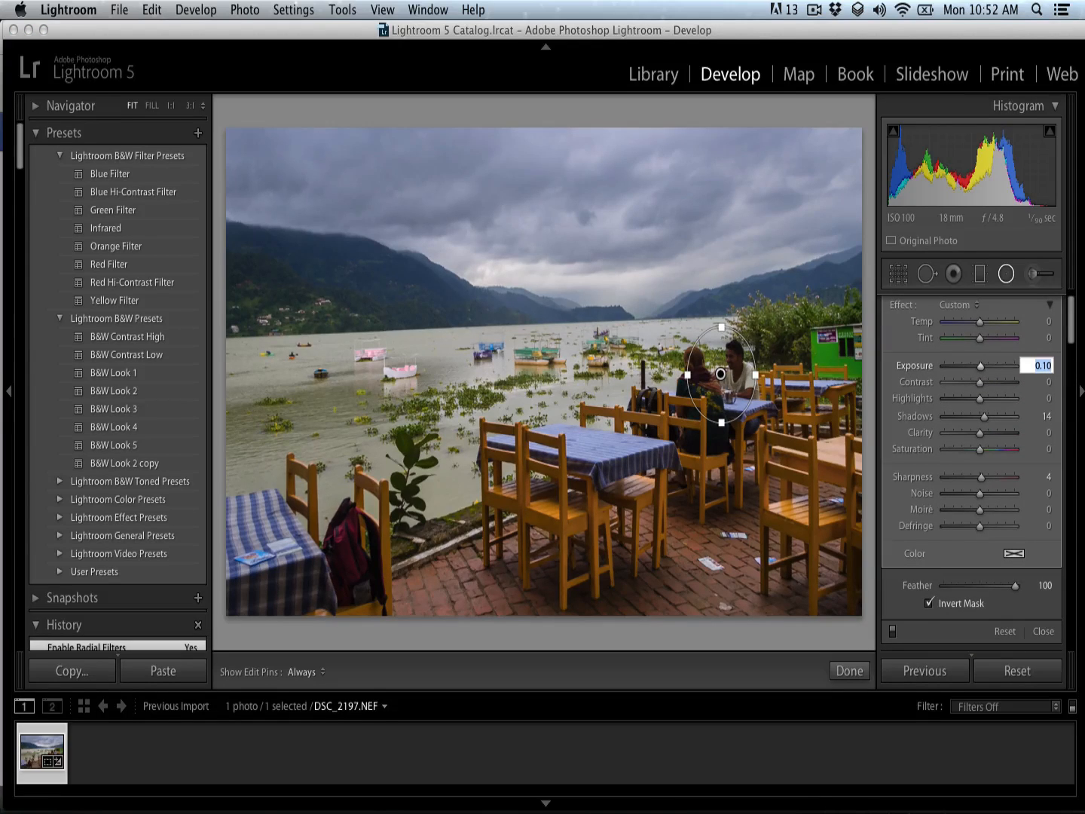
click(892, 631)
click(892, 631)
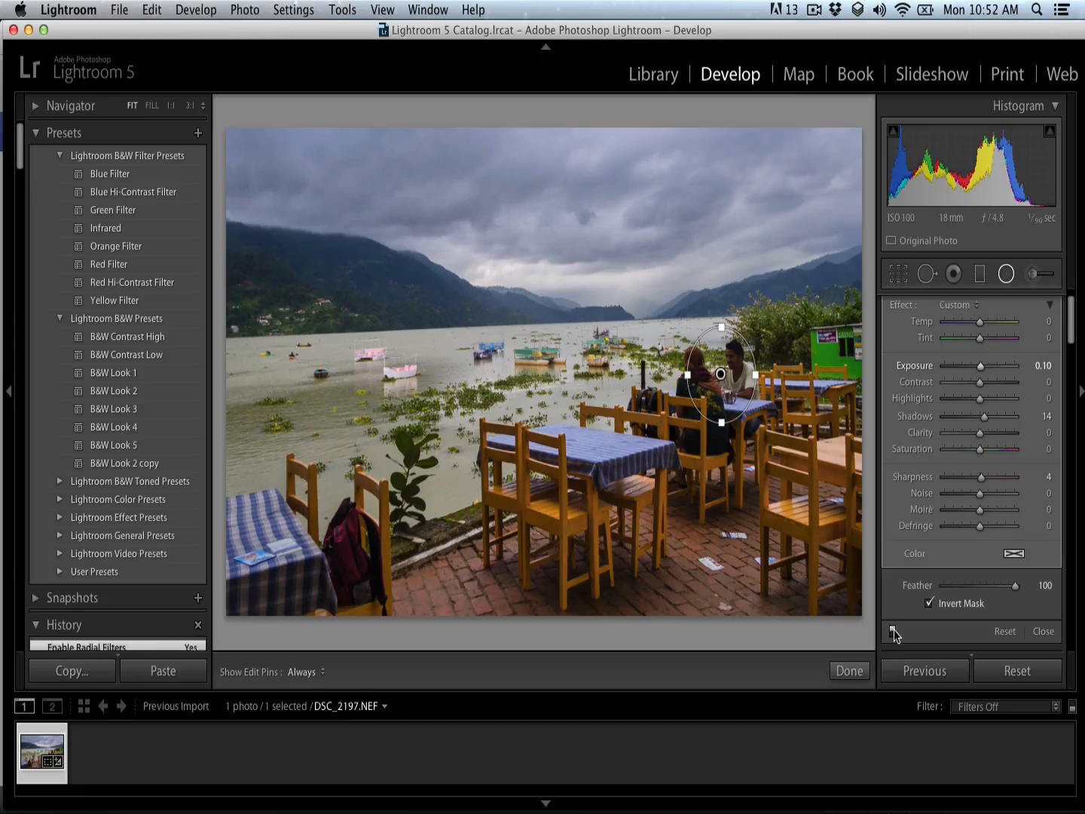
click(858, 672)
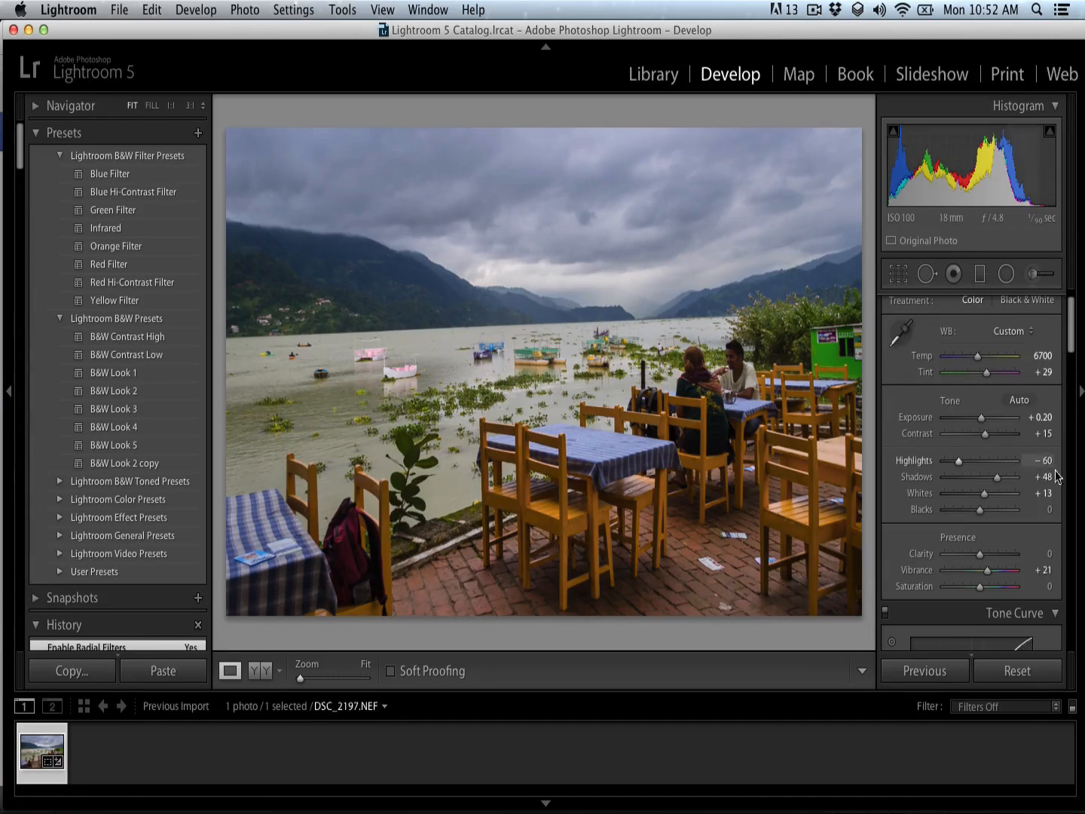
- Tighten the photo's crop by trimming slightly off the bottom edge and the sky, trying a taller sky before applying it
scroll(1070, 349, down, 5)
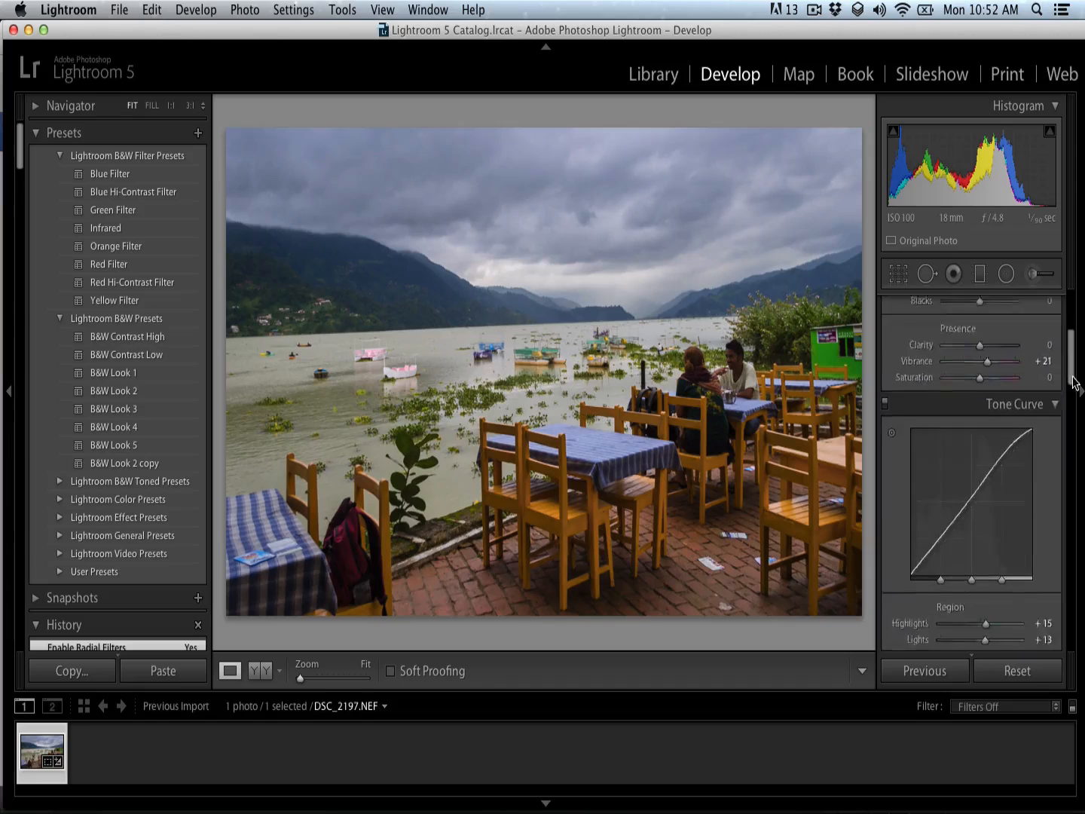
scroll(1070, 339, up, 6)
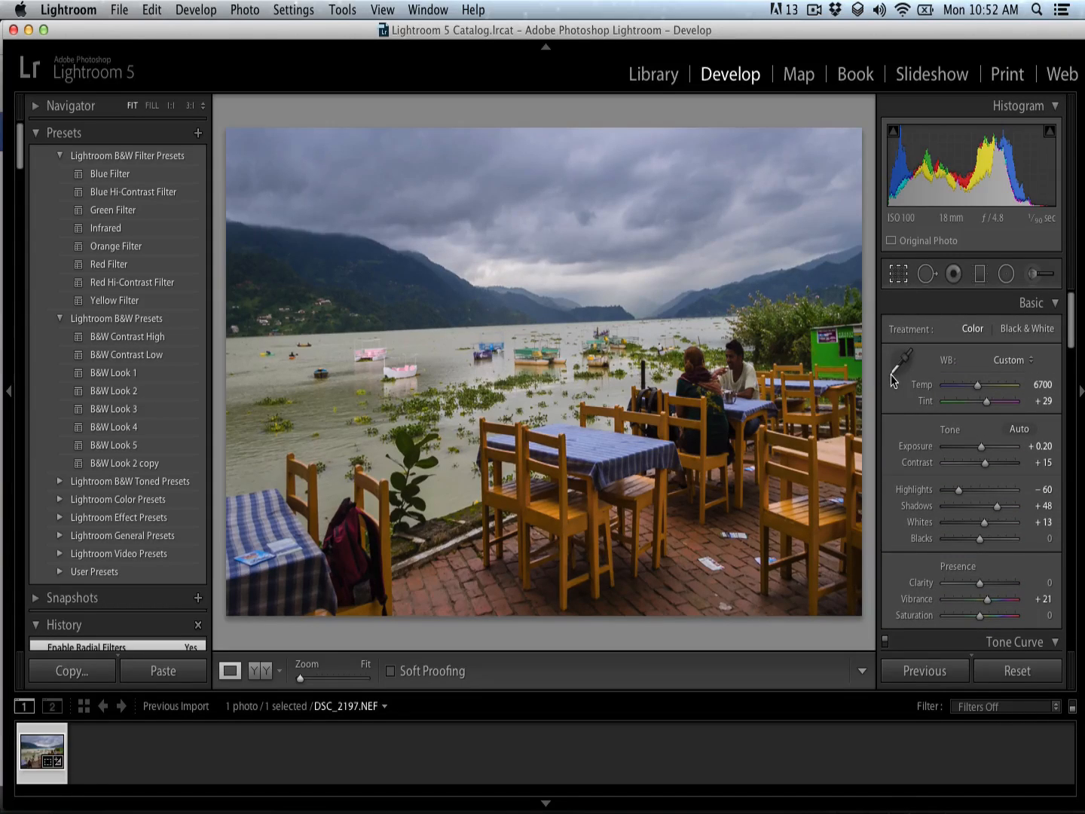
click(899, 277)
click(898, 277)
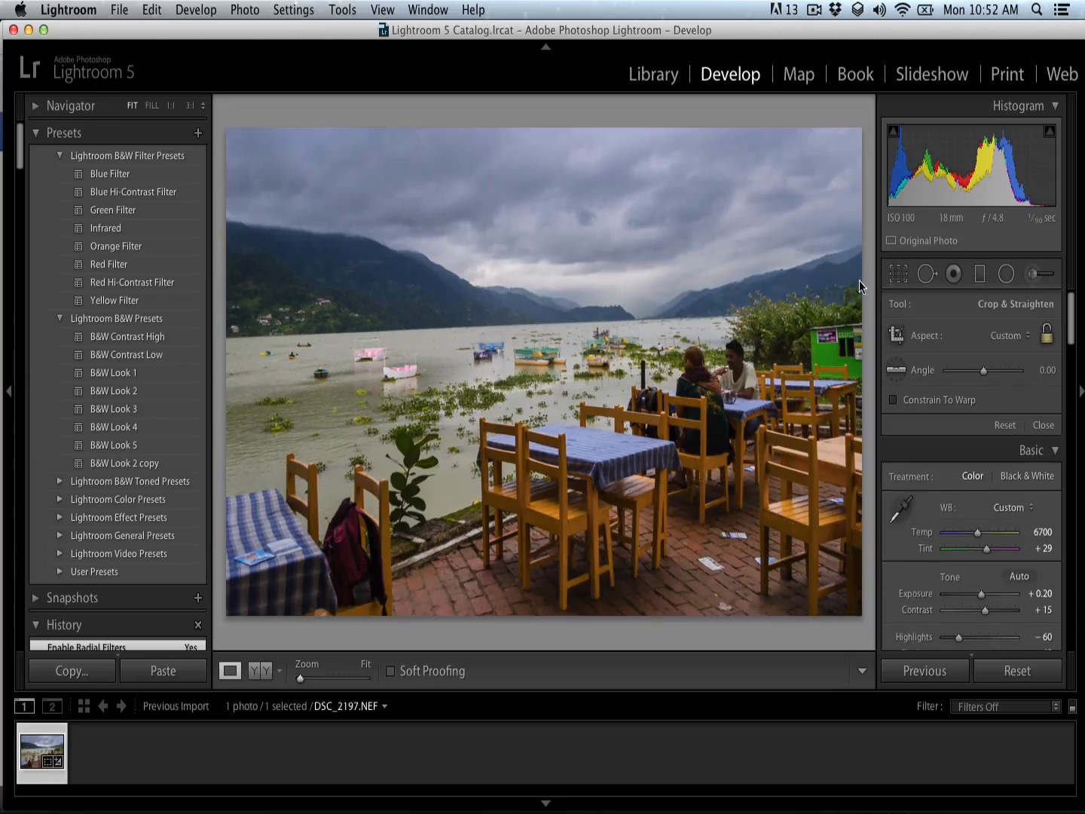
key(r)
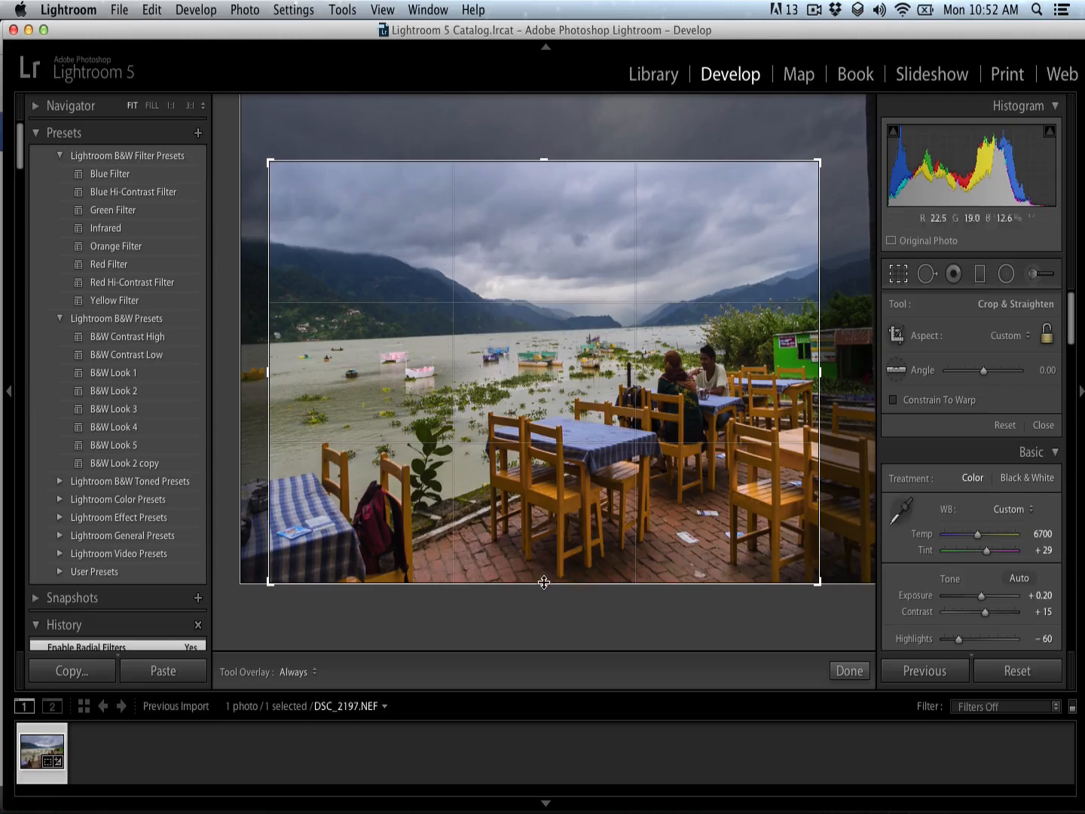
drag(542, 581, 549, 578)
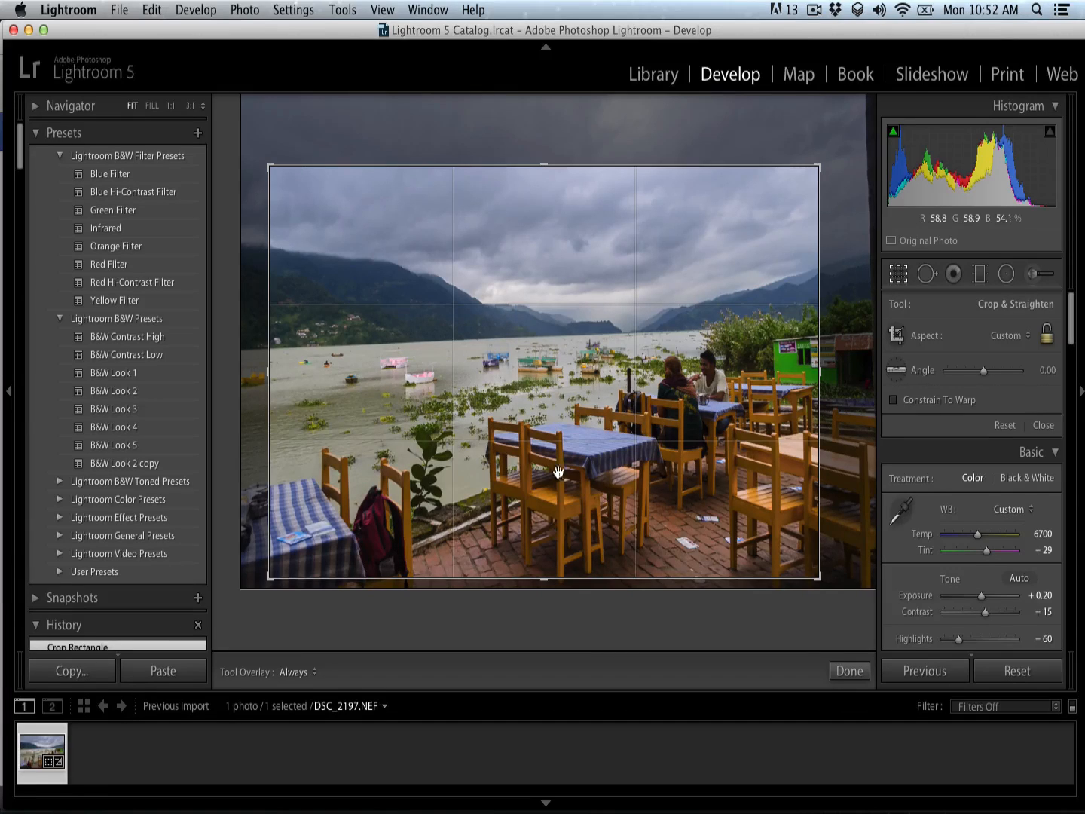
drag(544, 165, 562, 52)
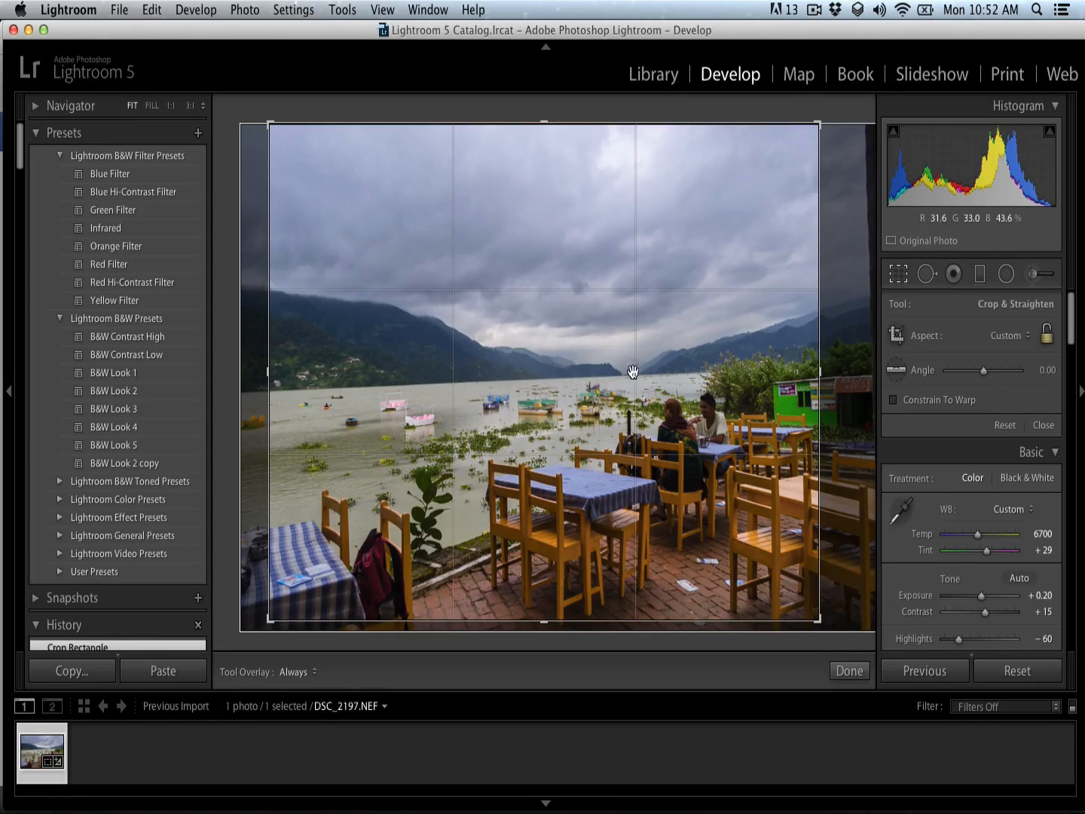
drag(543, 125, 537, 167)
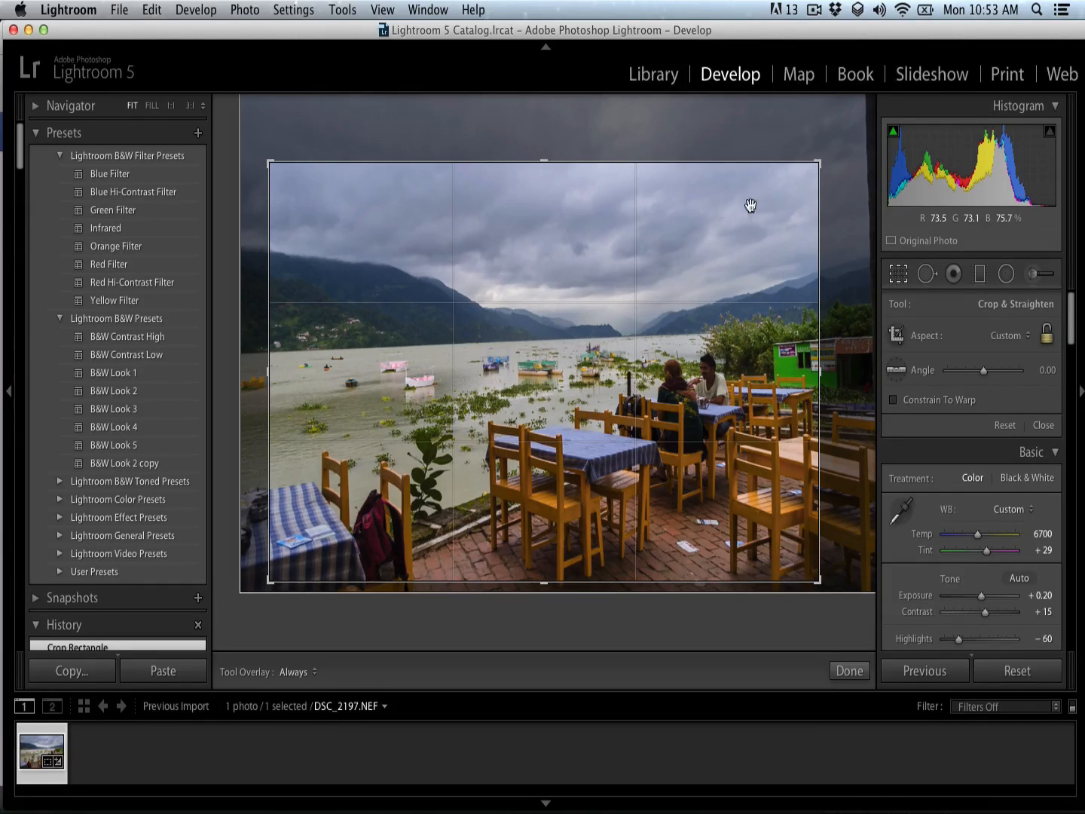
drag(537, 162, 539, 166)
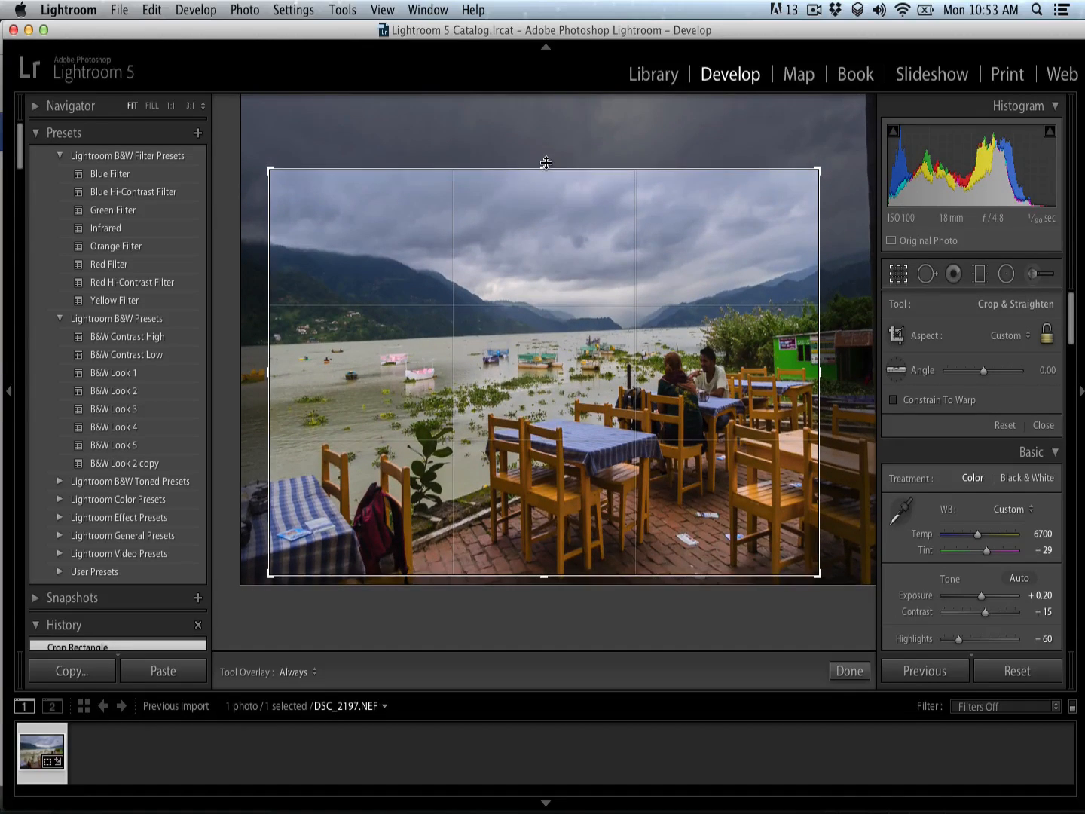
click(850, 670)
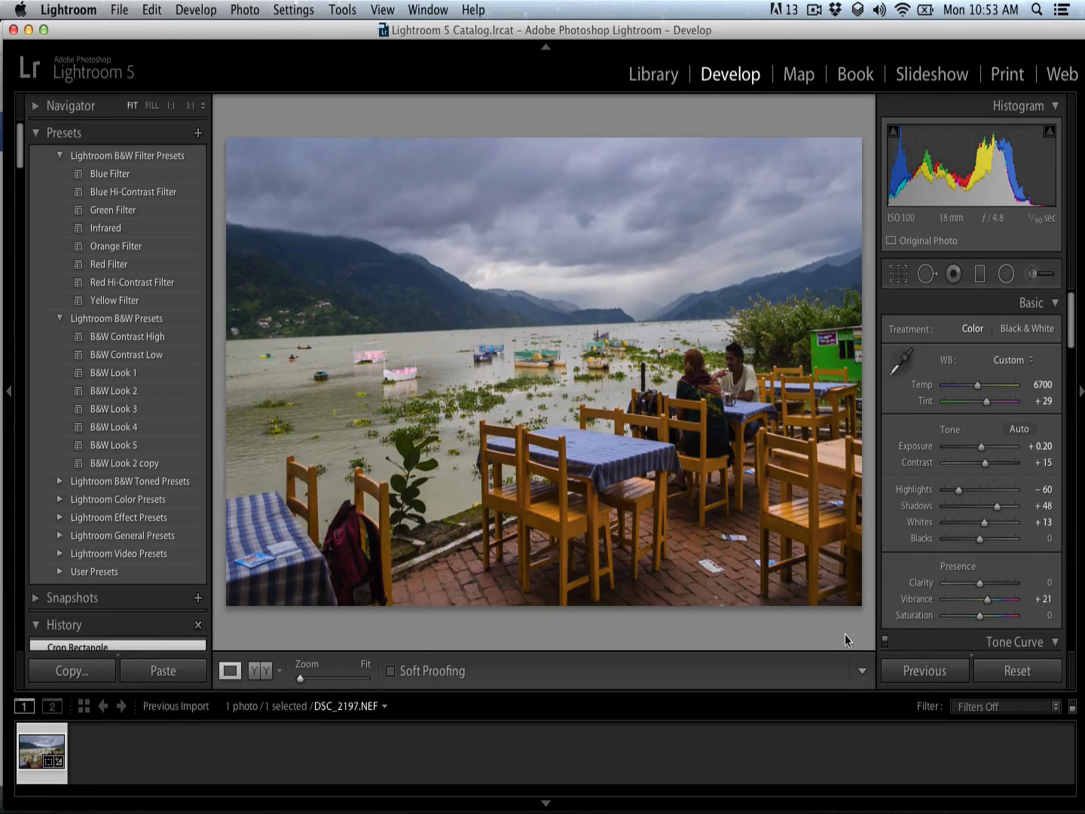
- Widen the crop on the right to include more of the green hut, extend its bottom edge slightly, and apply it
click(898, 274)
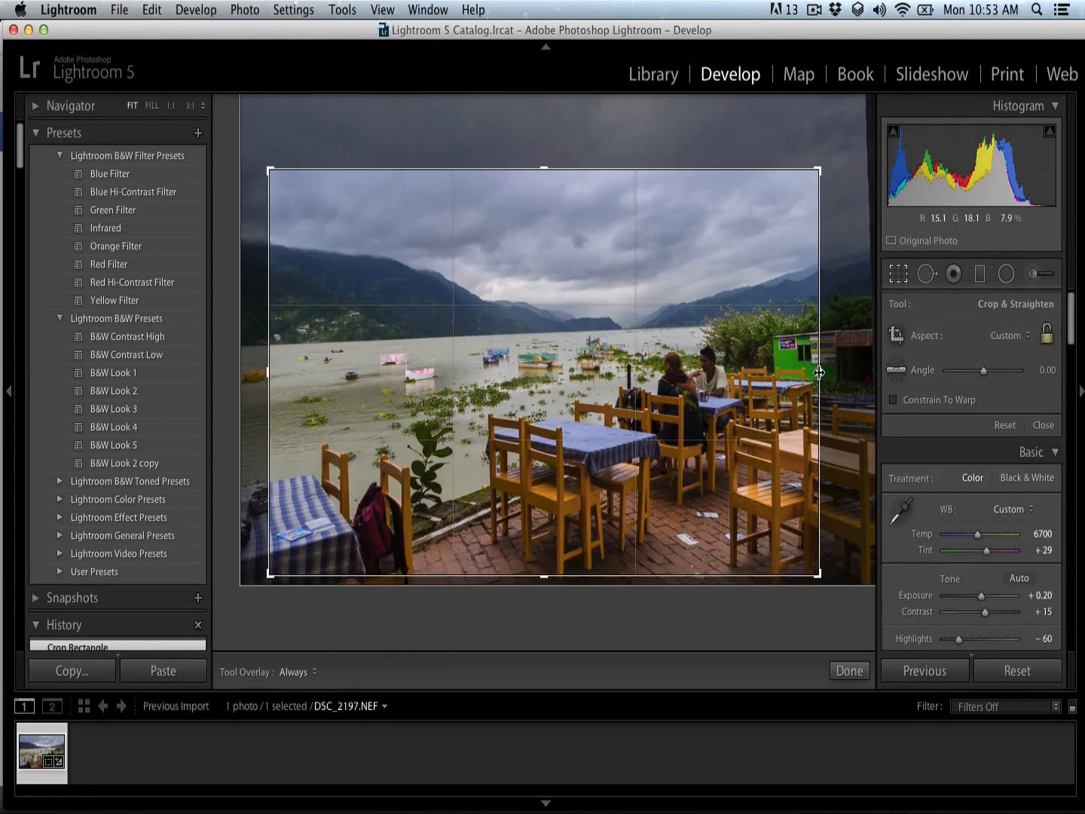
drag(819, 372, 843, 370)
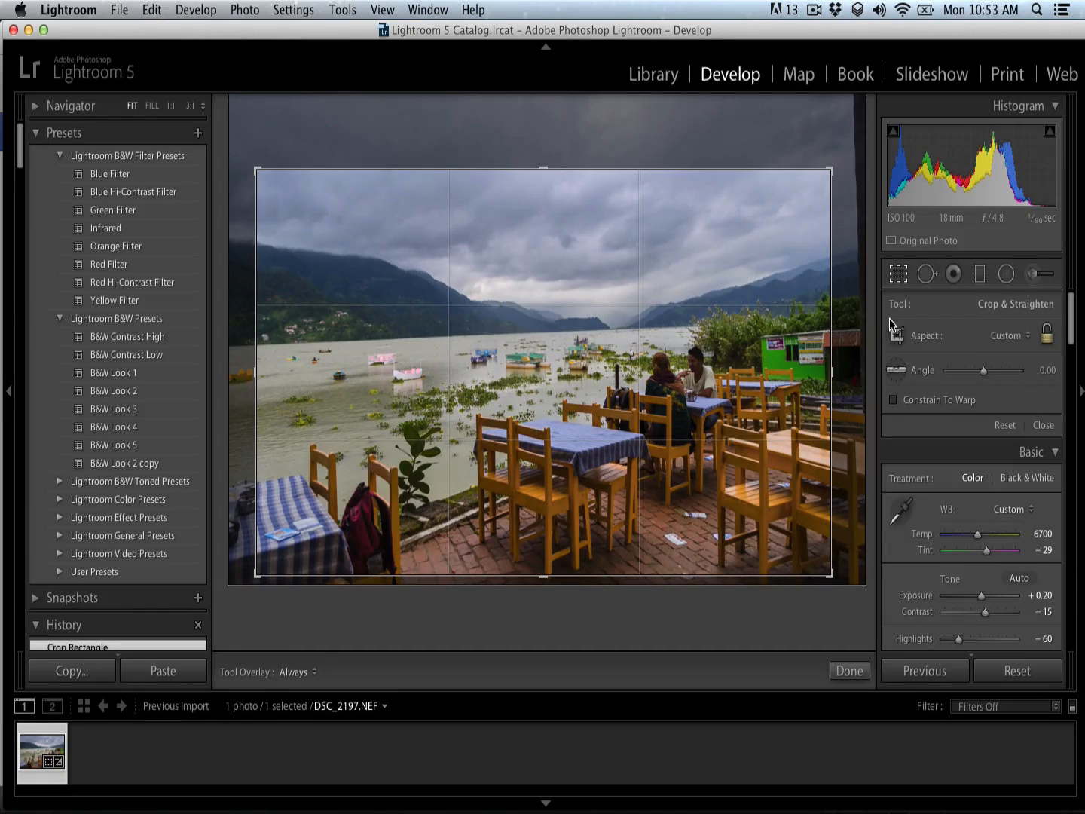
click(898, 281)
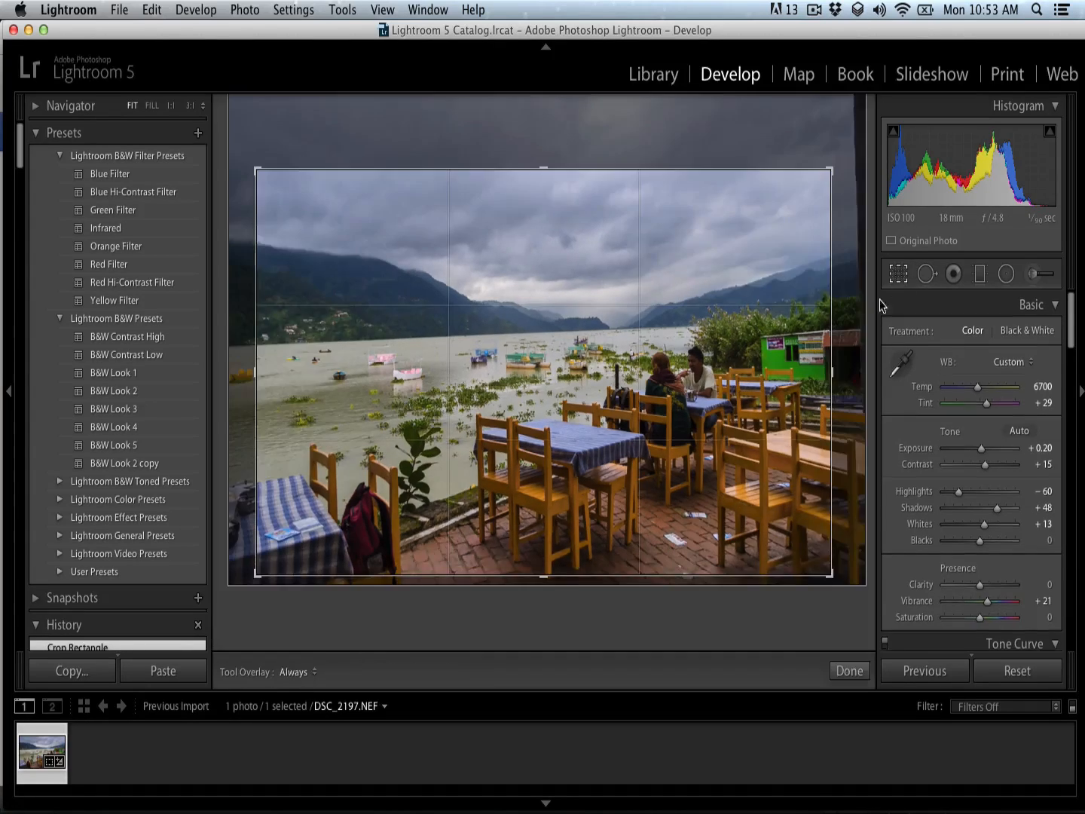
click(899, 274)
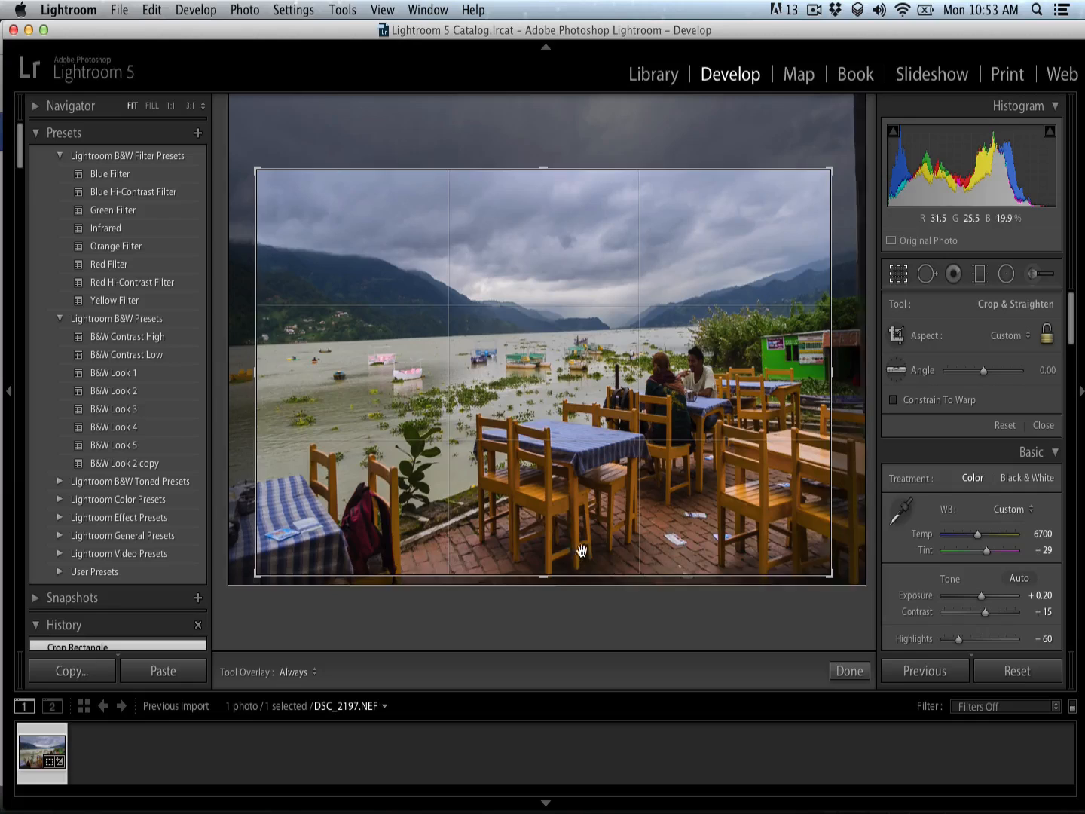
drag(562, 575, 567, 579)
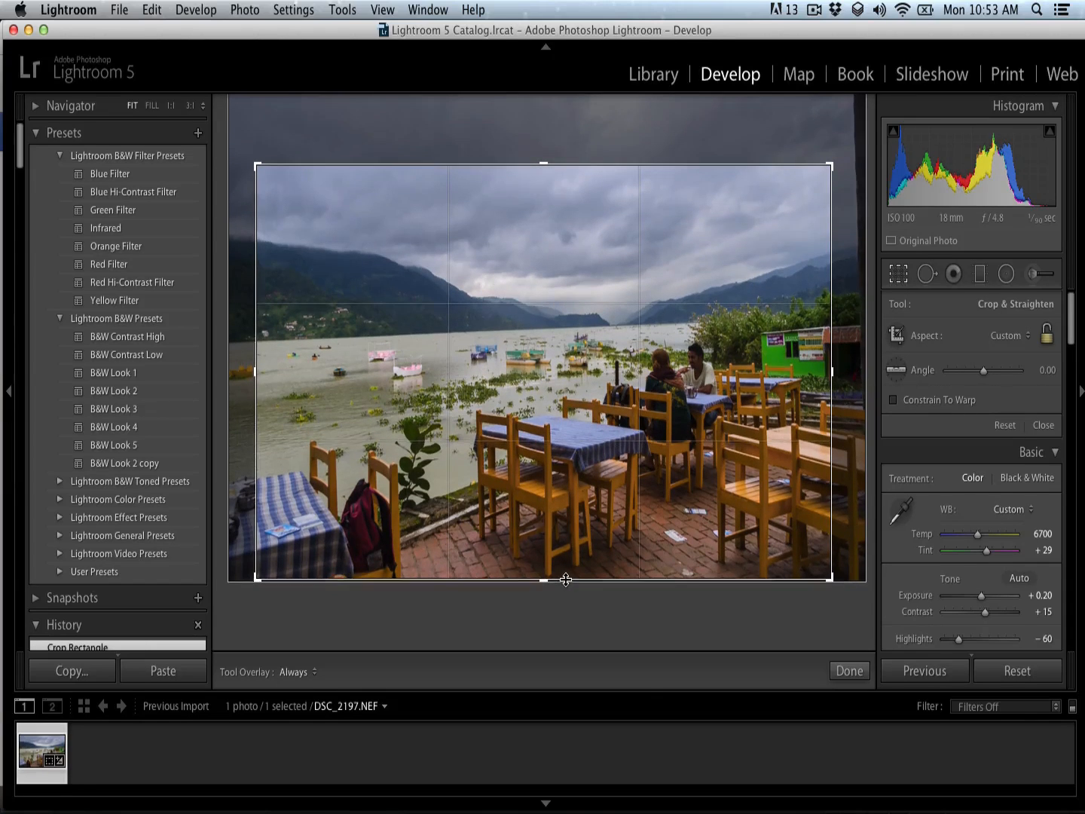
click(850, 670)
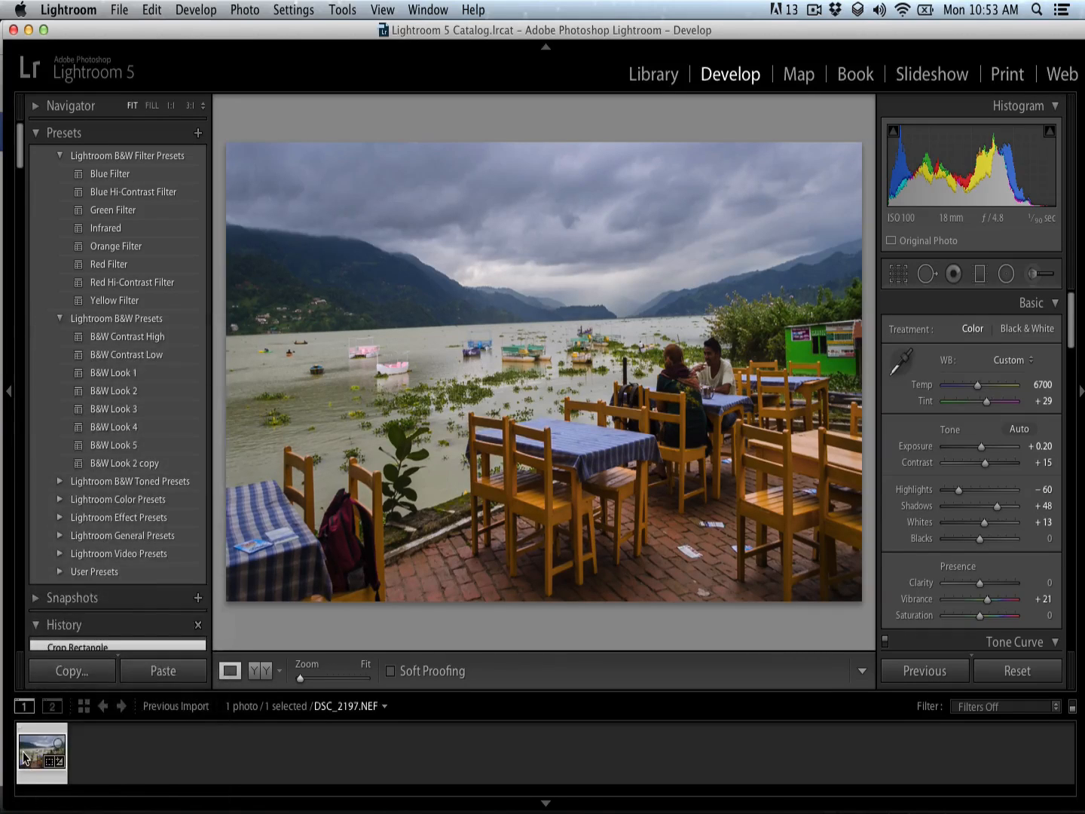
- Send the cropped photo to Adobe Photoshop CC for editing
right_click(39, 759)
mouse_move(99, 431)
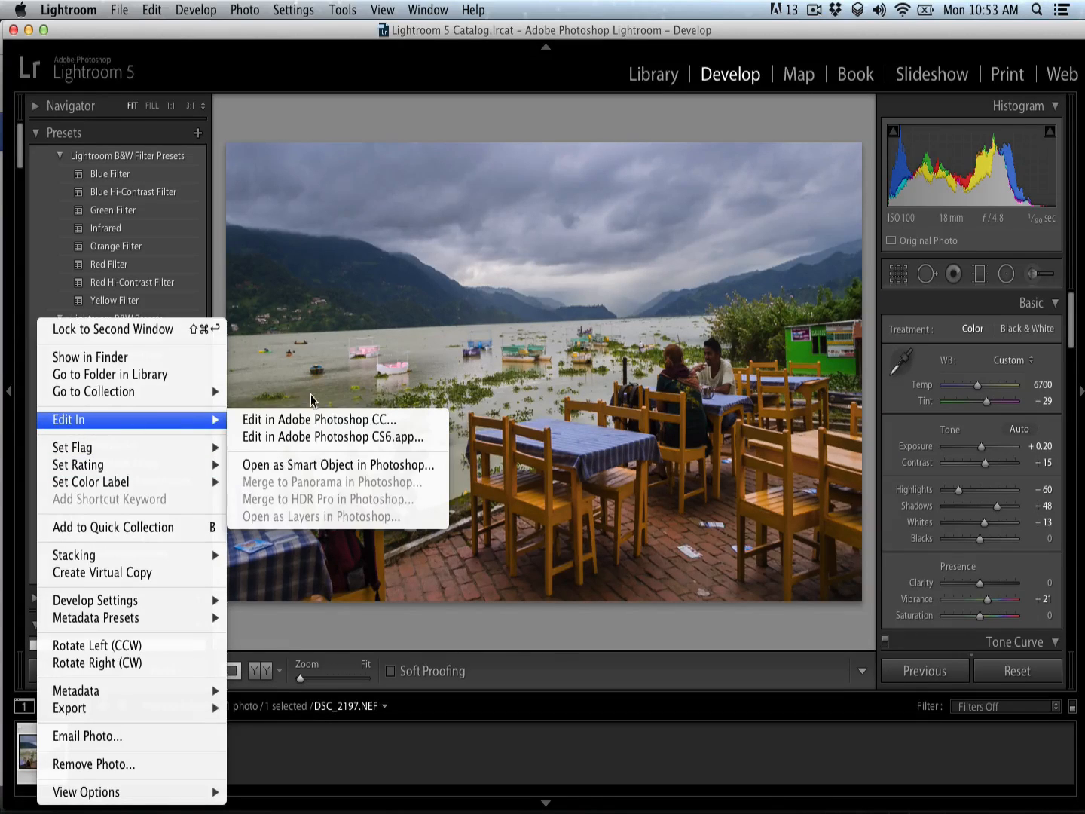
click(312, 419)
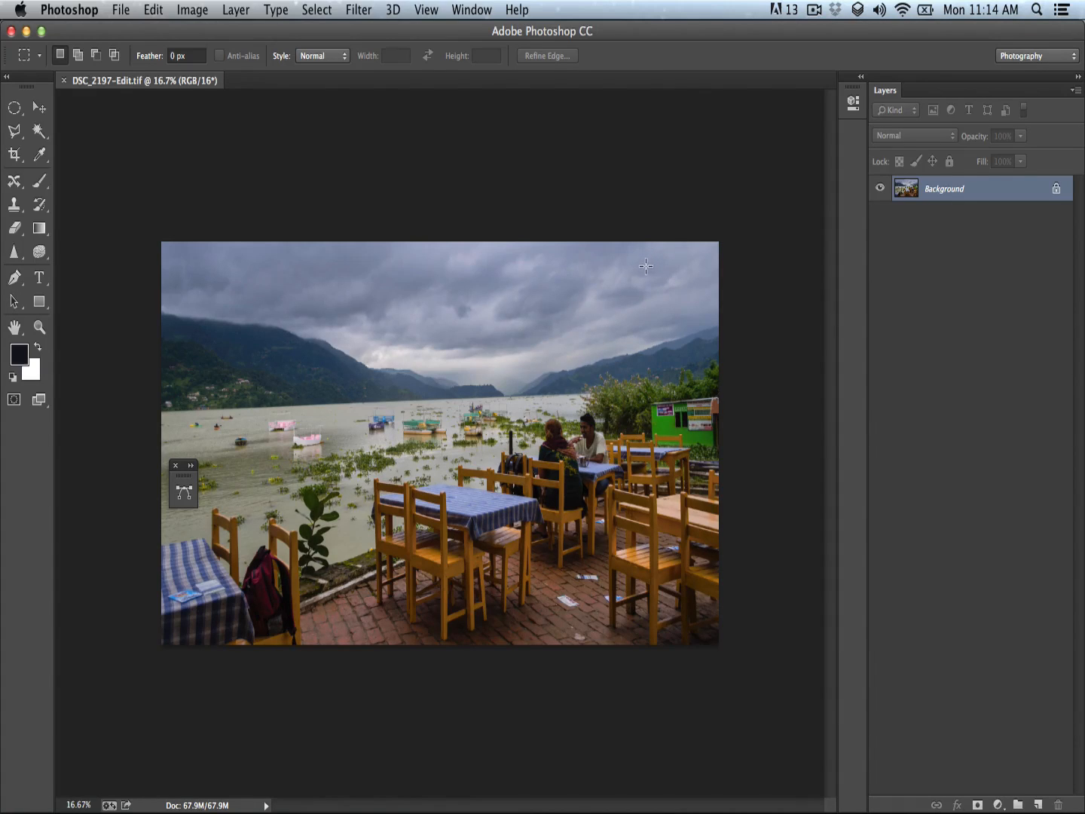
- Examine the tables, chairs and lake up close, and fit the whole photo back in view
key(v)
key(z)
mouse_move(523, 385)
mouse_down()
mouse_move(477, 322)
mouse_move(520, 407)
mouse_up()
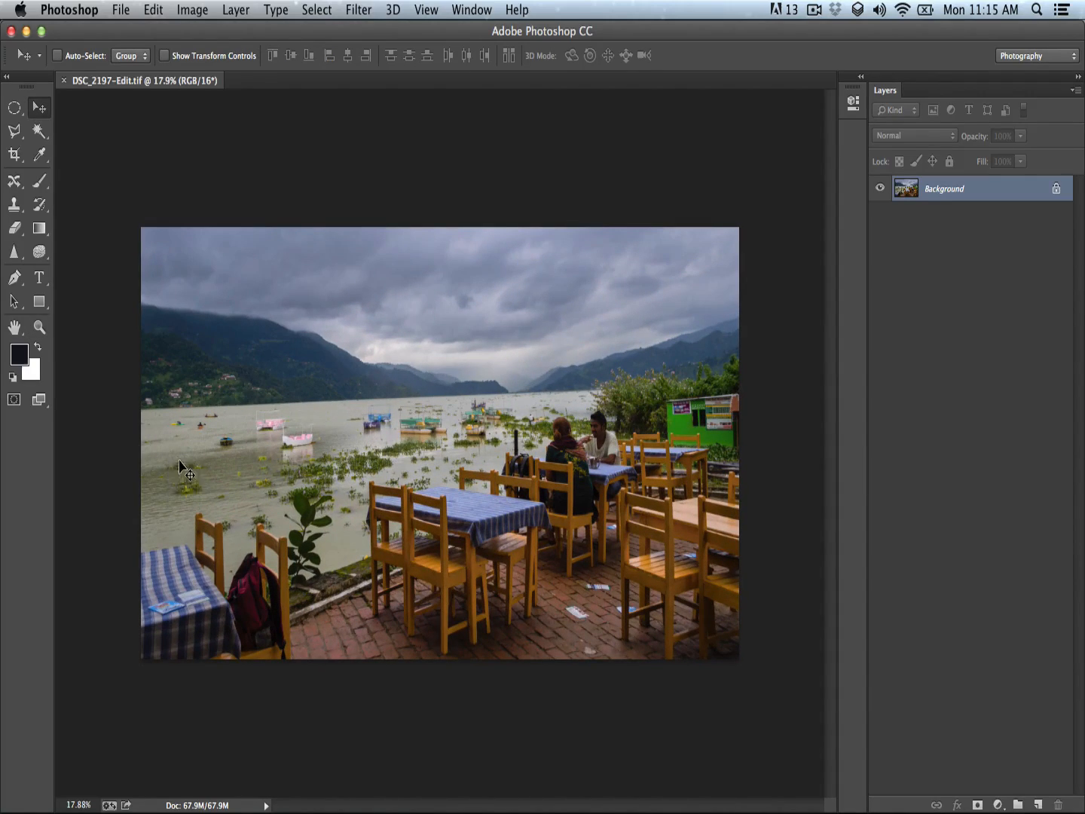
key(z)
click(464, 535)
click(464, 534)
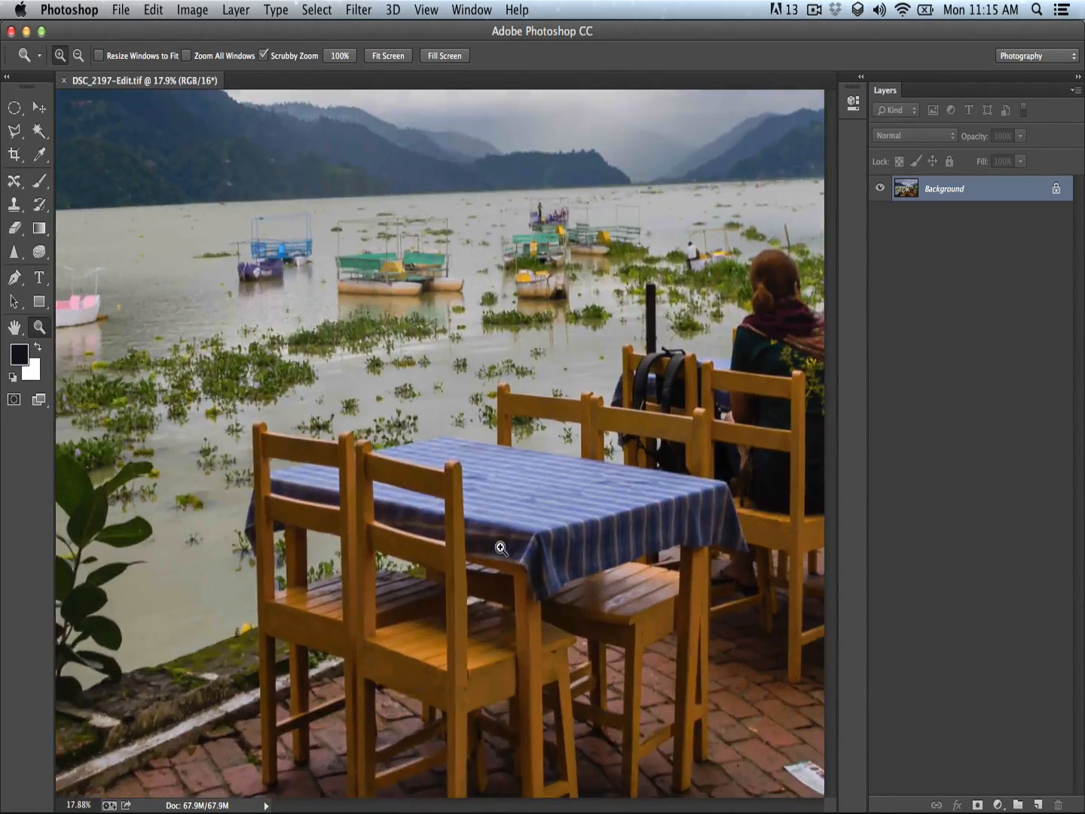
alt+click(462, 532)
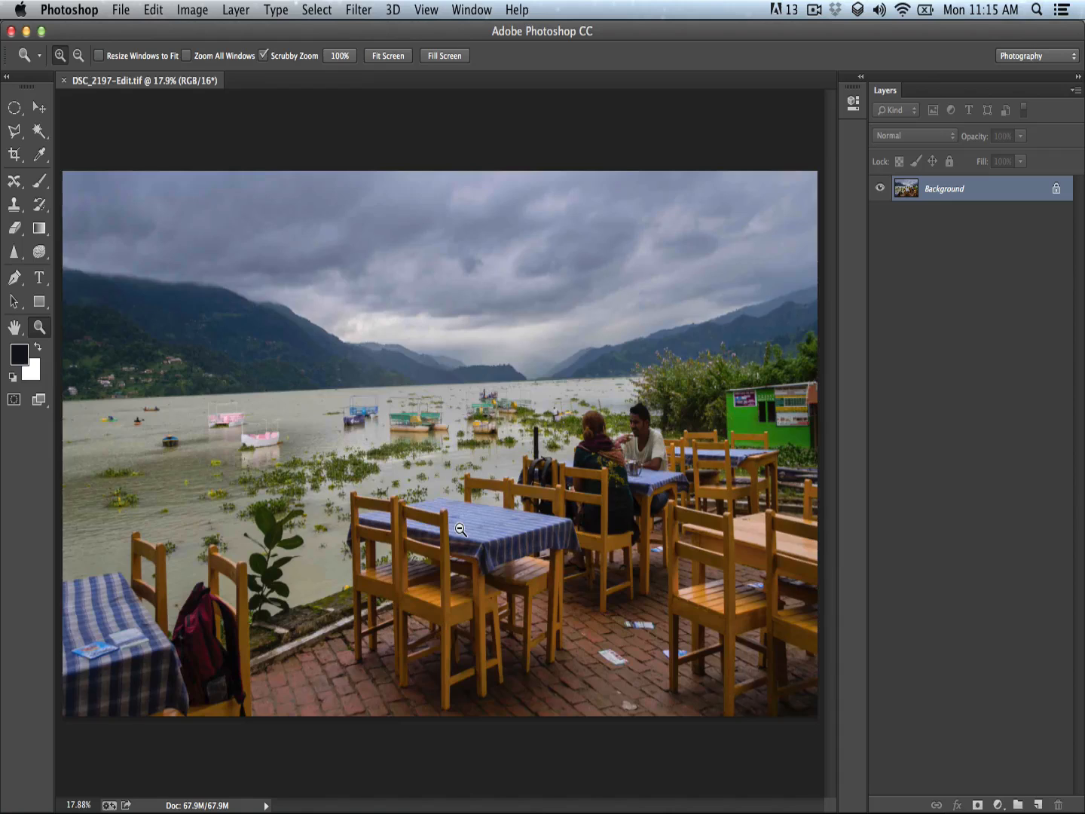
key(ctrl+0)
key(v)
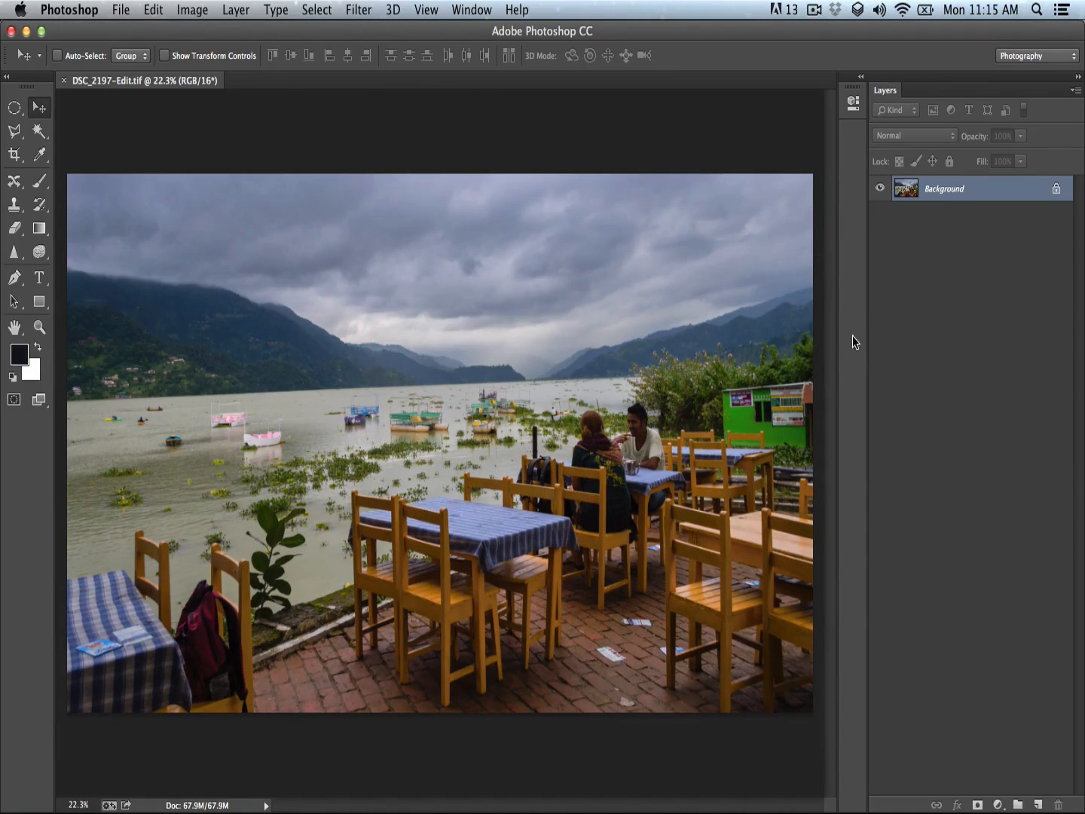
- Add a Curves adjustment layer above the background and dock its Properties together with Layers
click(994, 804)
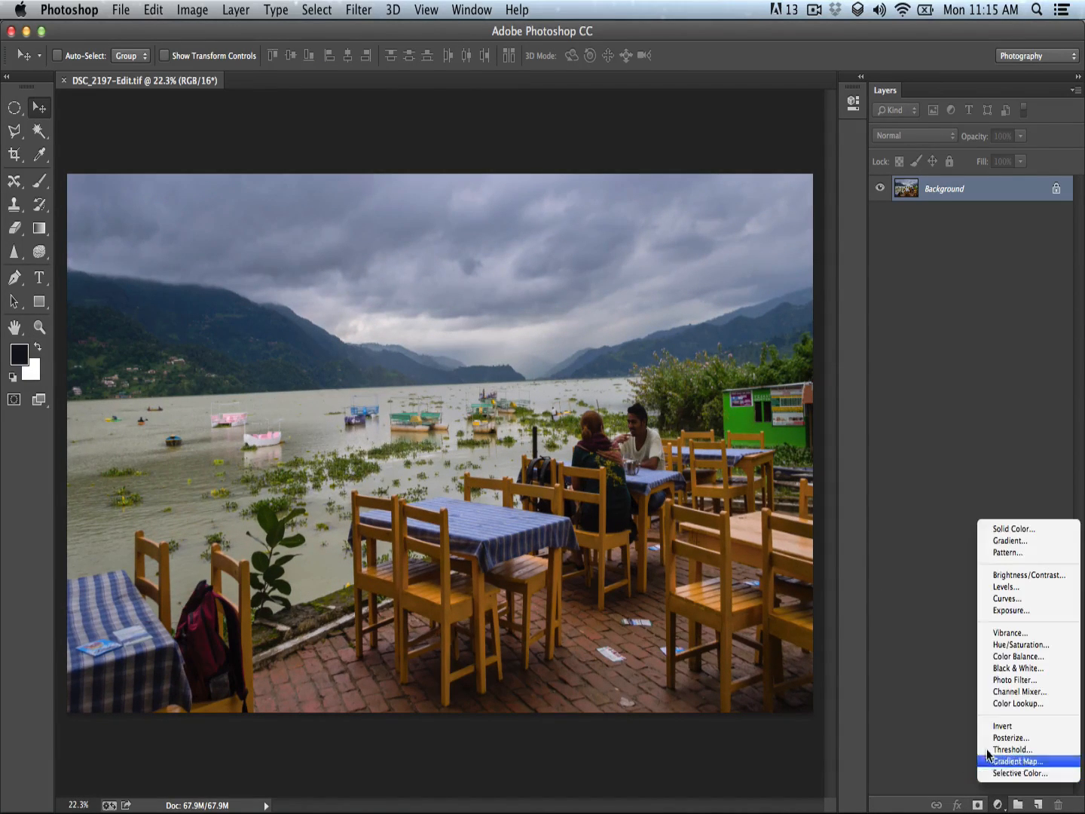
click(1018, 599)
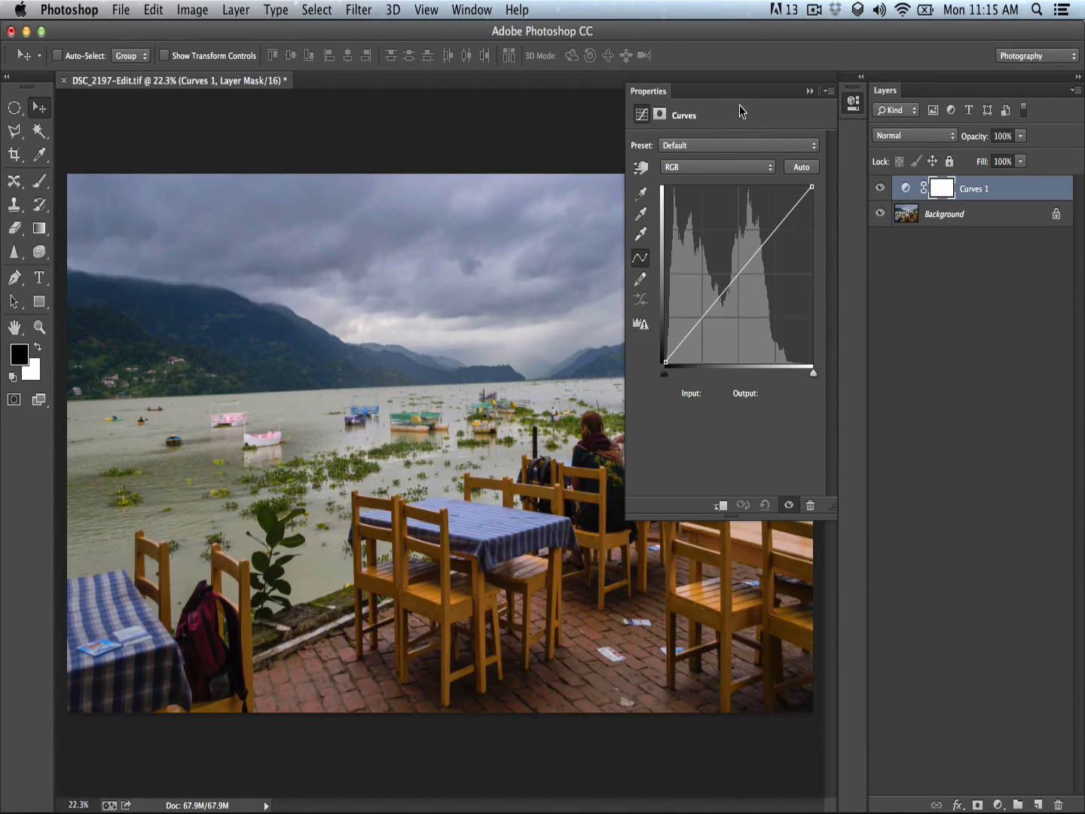
drag(736, 113, 988, 91)
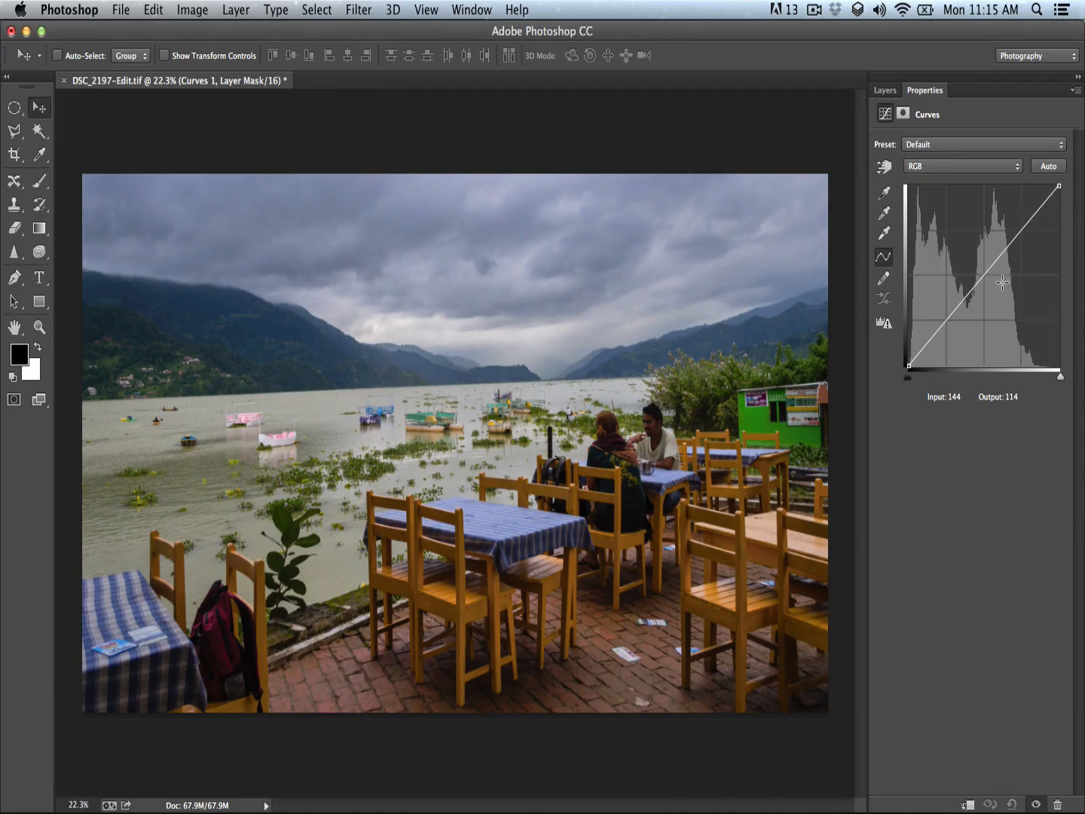
- Shape a gentle RGB contrast curve with a shadow point at input 61, output 58 and a highlight point at input 189, output 192
drag(1019, 232, 1020, 229)
drag(941, 321, 945, 324)
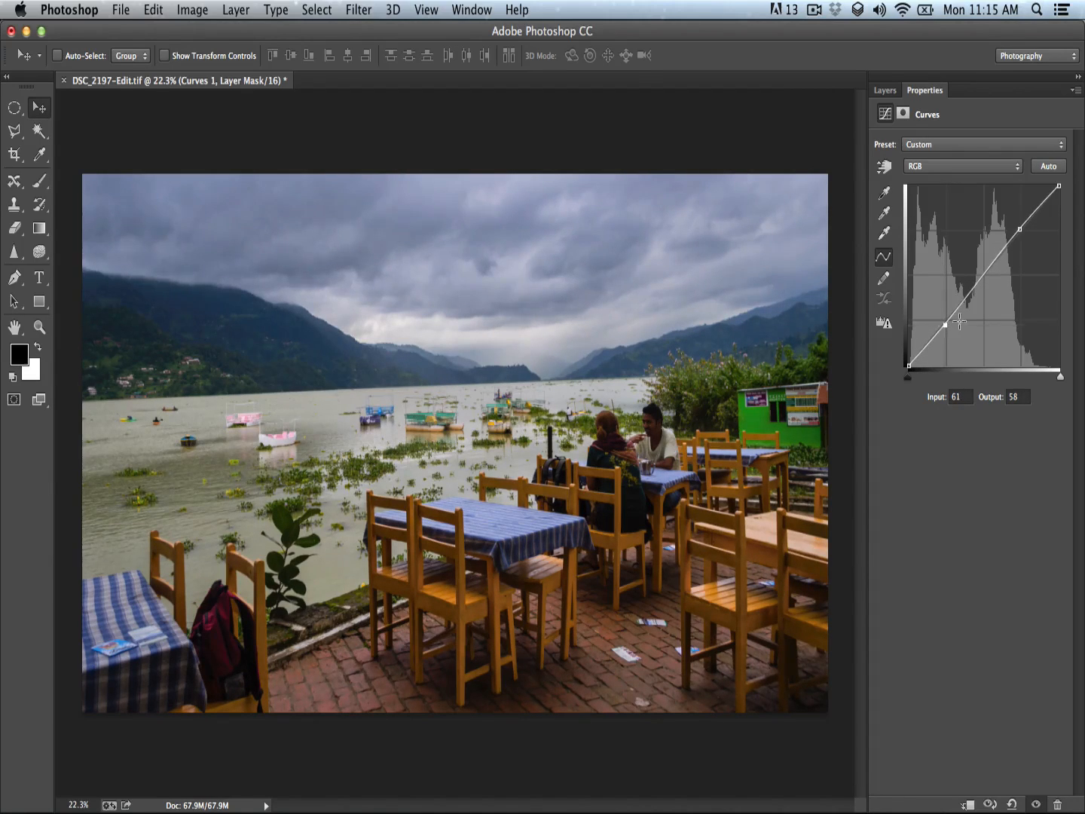
click(1020, 229)
click(886, 90)
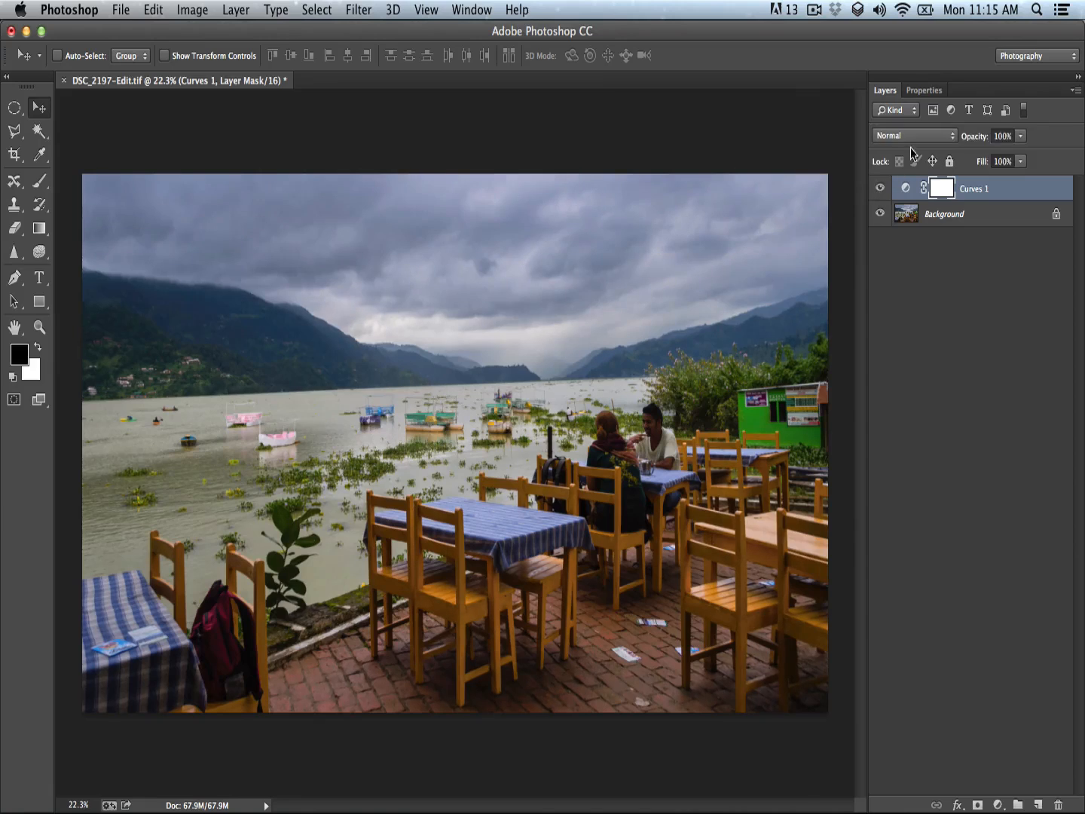
click(924, 90)
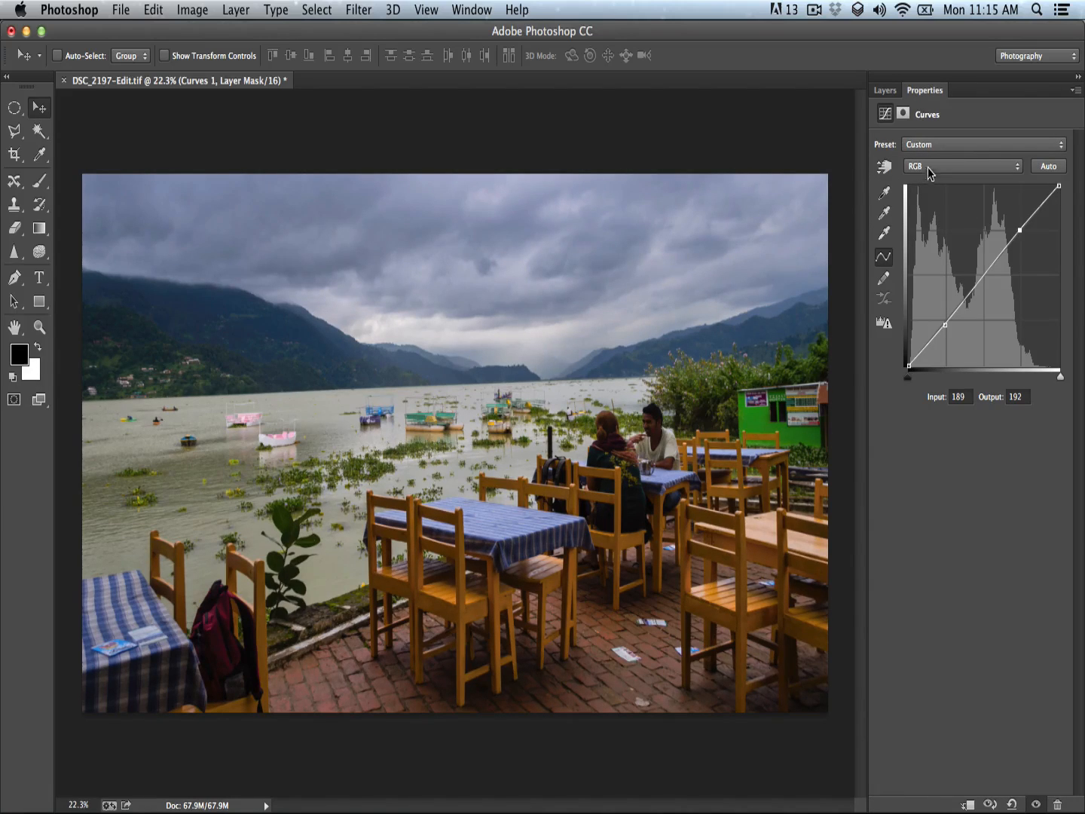
- Add a second Curves adjustment layer above the first one
click(885, 90)
click(998, 804)
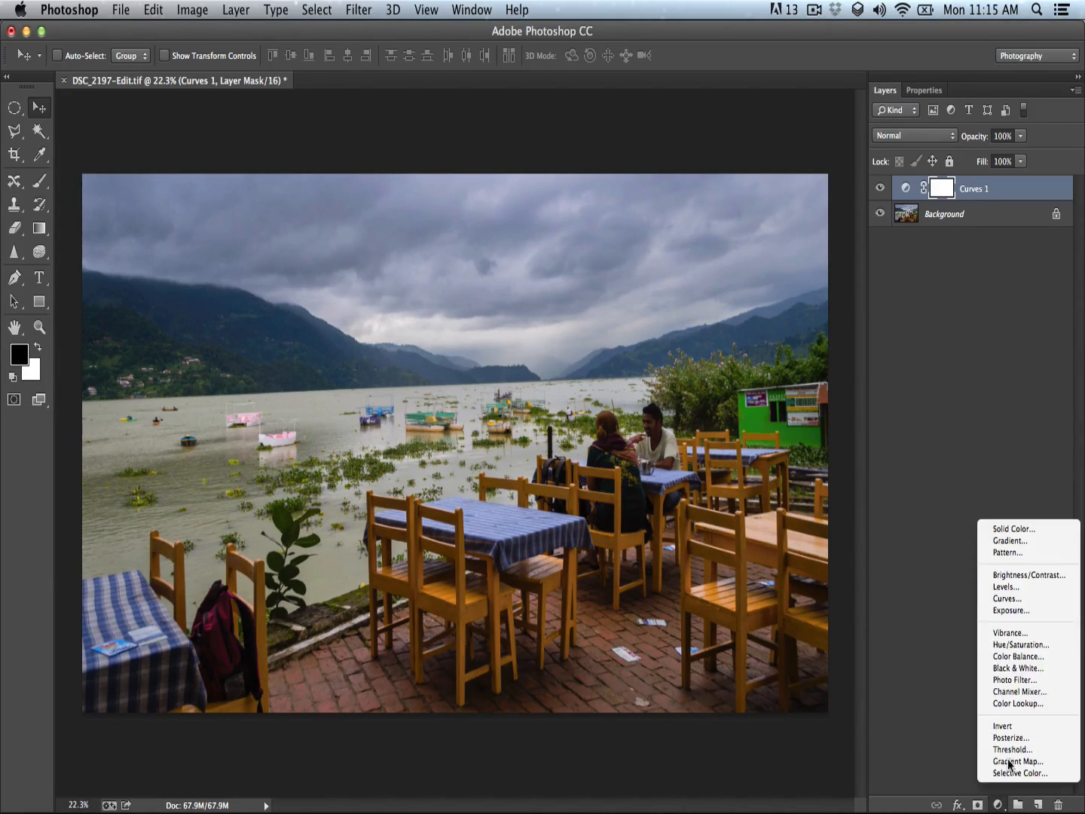
click(1026, 601)
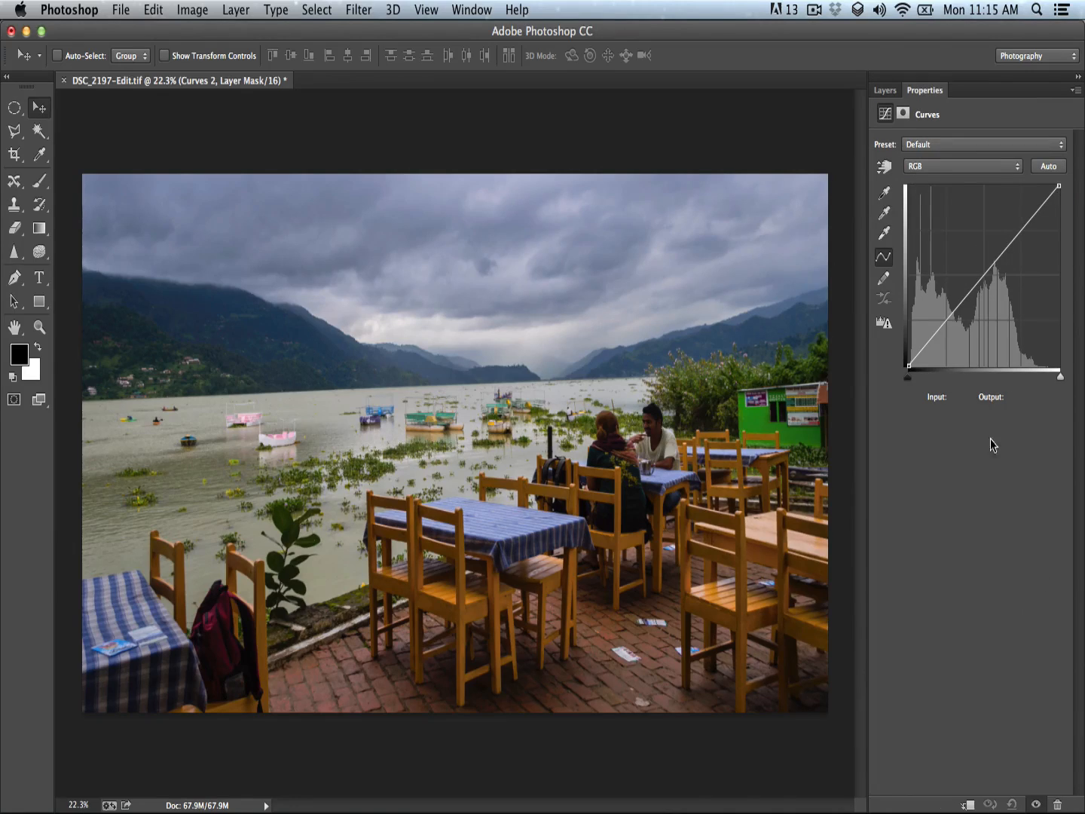
- In the Blue channel, lower the curve's white end slightly, add a highlight point at input 209, output 205, and a midtone point at 110, 110
click(935, 168)
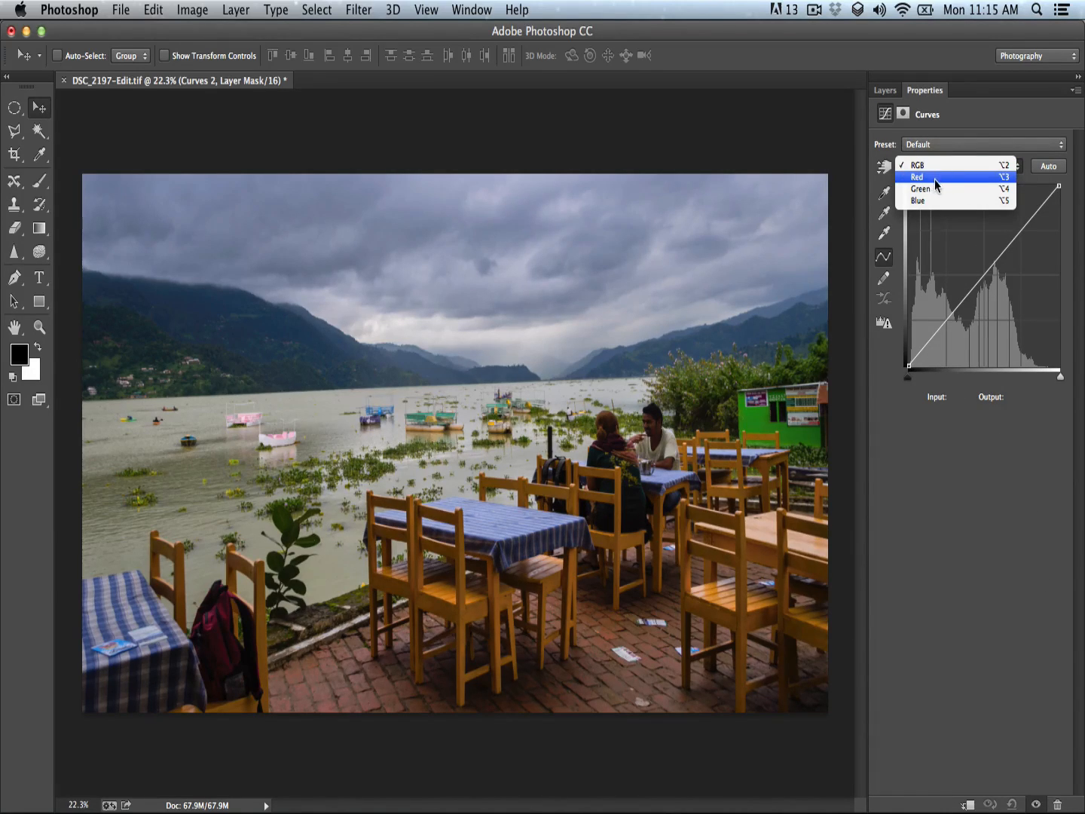
click(932, 200)
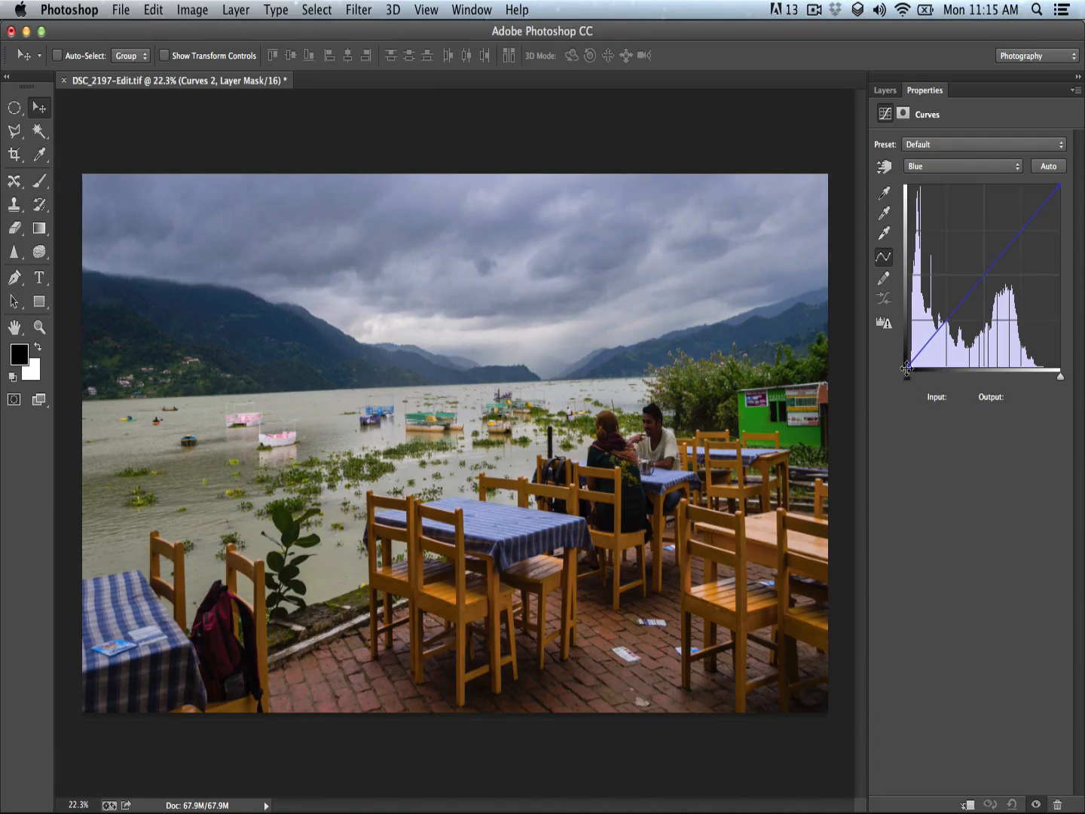
drag(910, 371, 908, 368)
drag(1060, 186, 1031, 222)
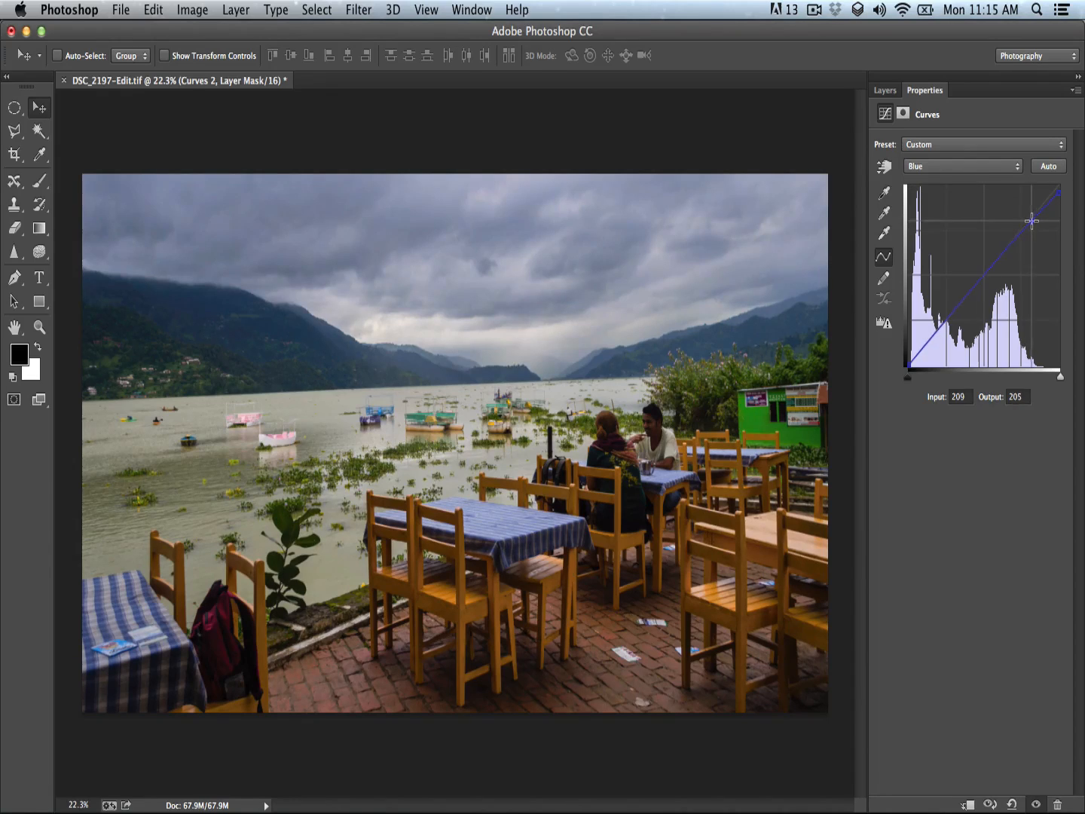
click(974, 291)
drag(973, 291, 973, 288)
- Compare the photo with and without the second Curves layer, both as a whole and up close around the seated couple
click(891, 91)
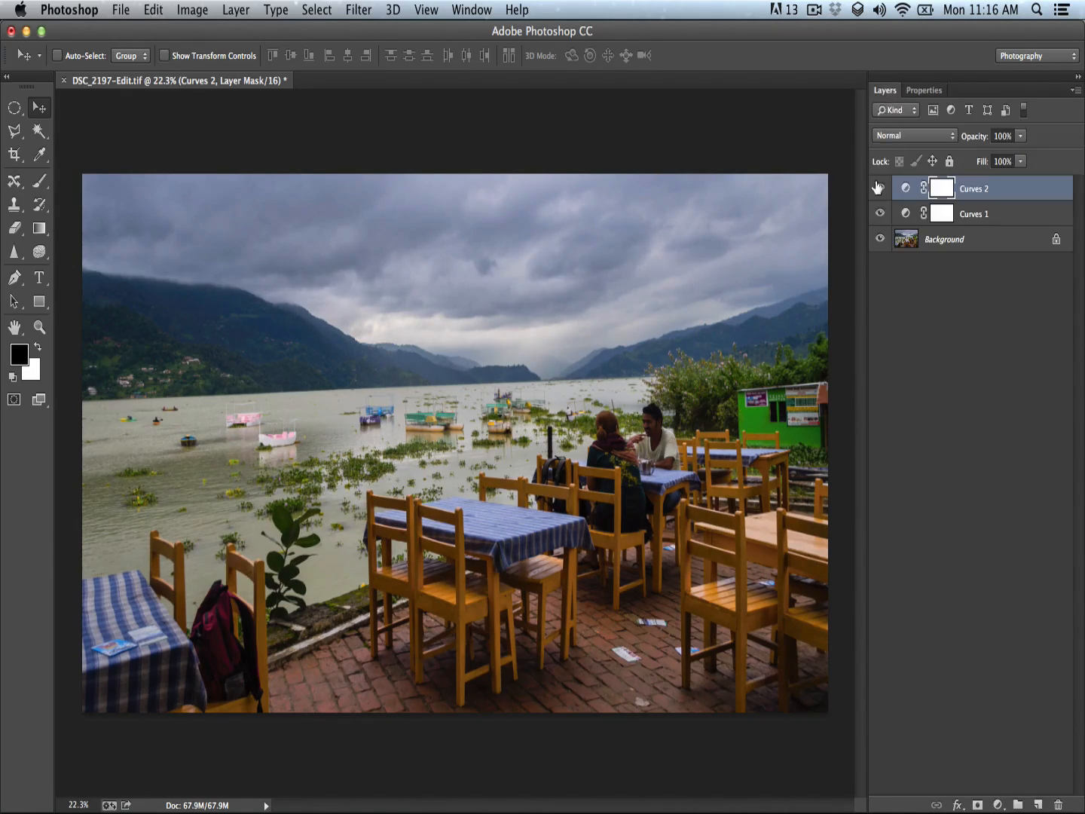
click(881, 189)
click(881, 189)
click(881, 188)
click(881, 188)
key(z)
click(598, 501)
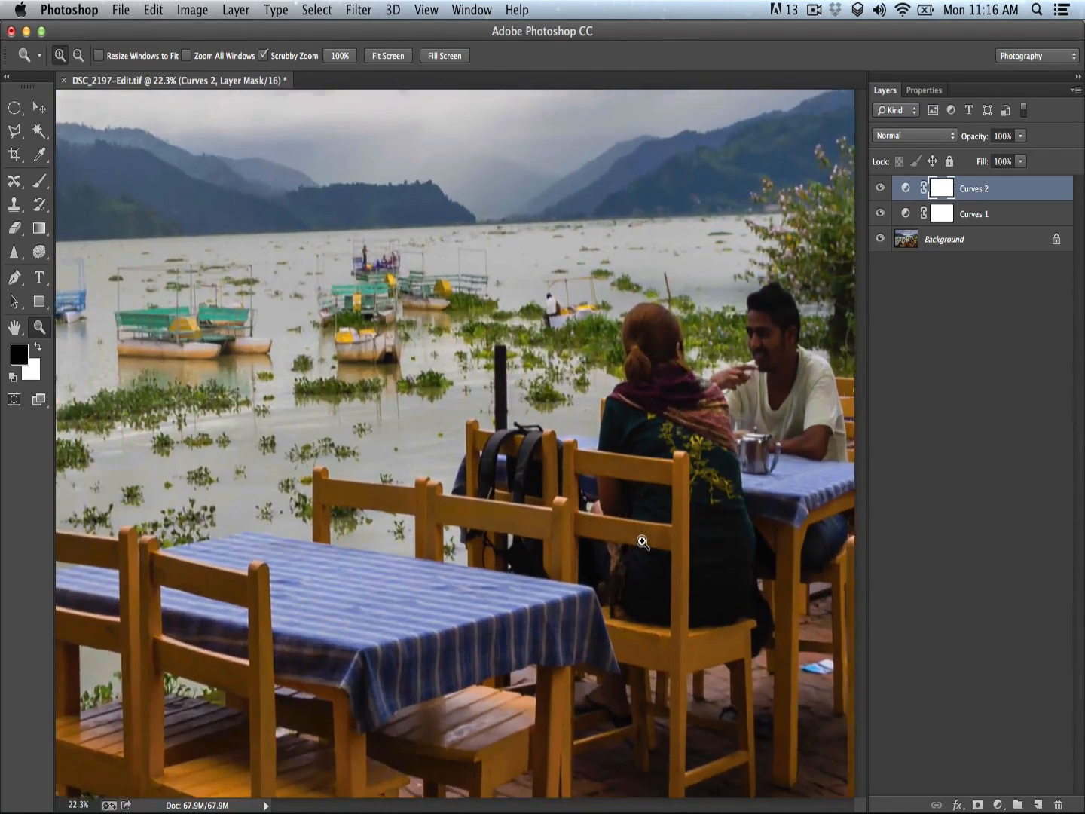
key(v)
click(879, 188)
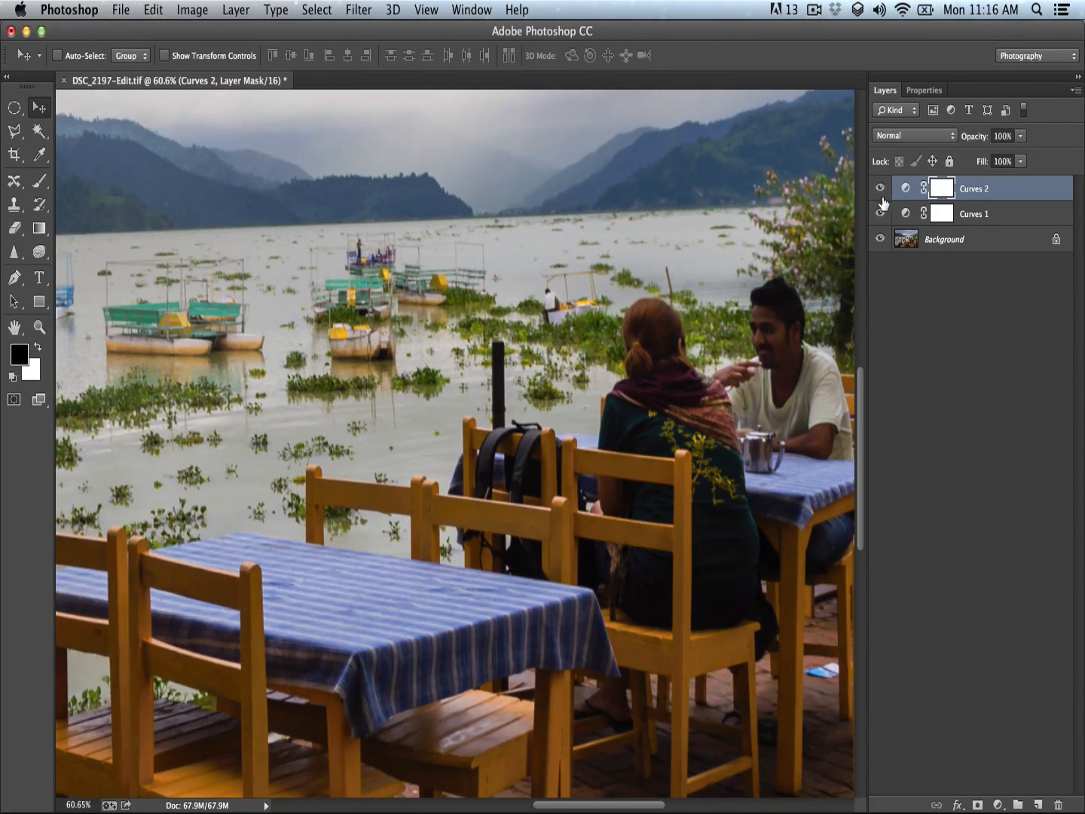
key(z)
drag(693, 383, 636, 329)
key(v)
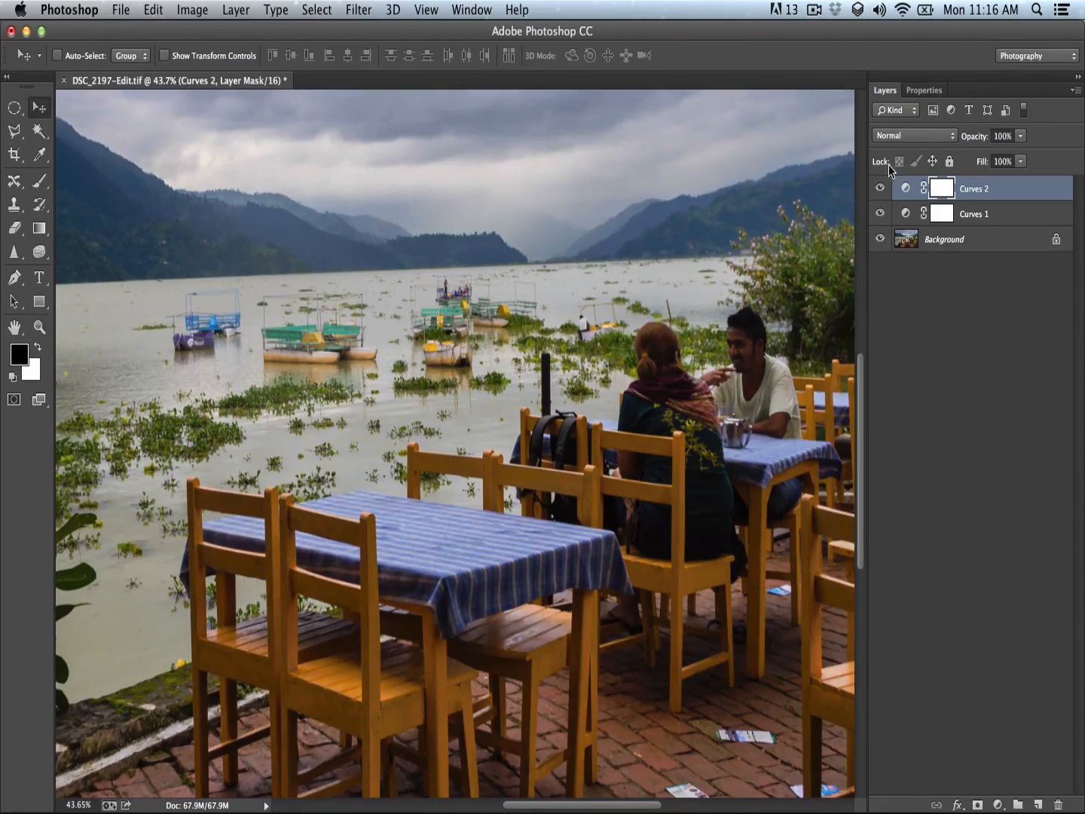
- Add three midtone points to the second Curves layer's Red channel, with the middle one at input 125, output 125
click(923, 91)
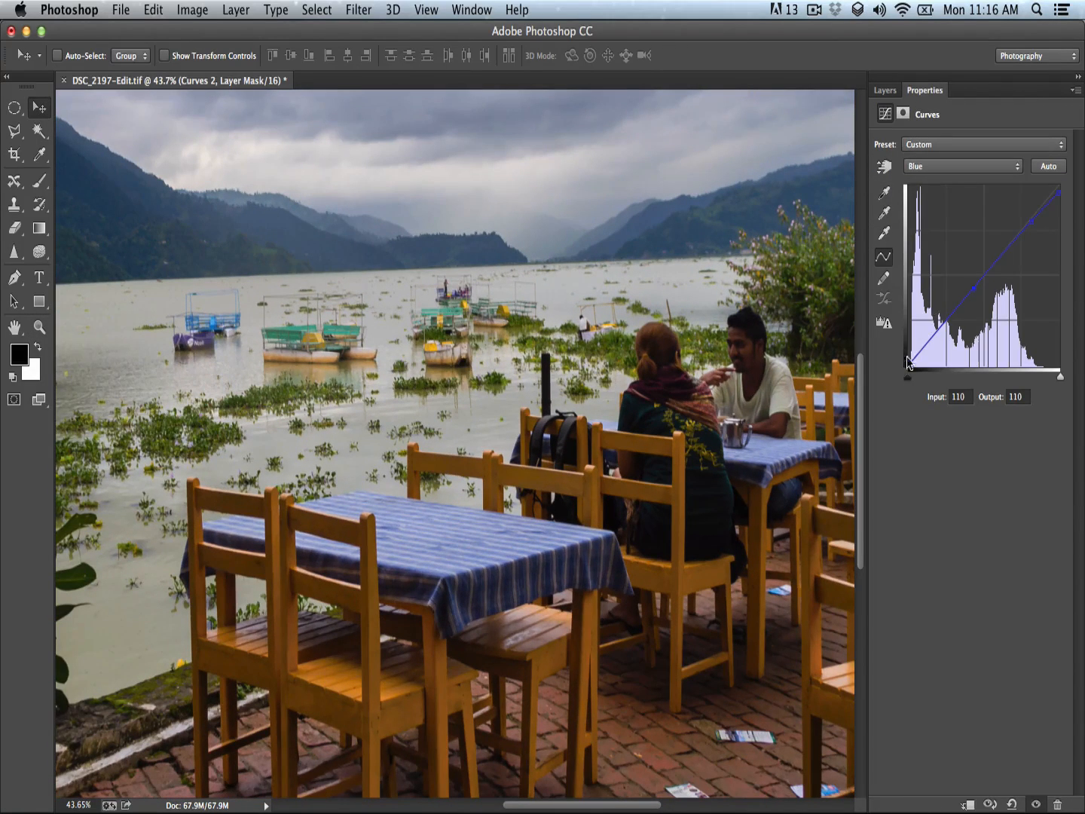
key(z)
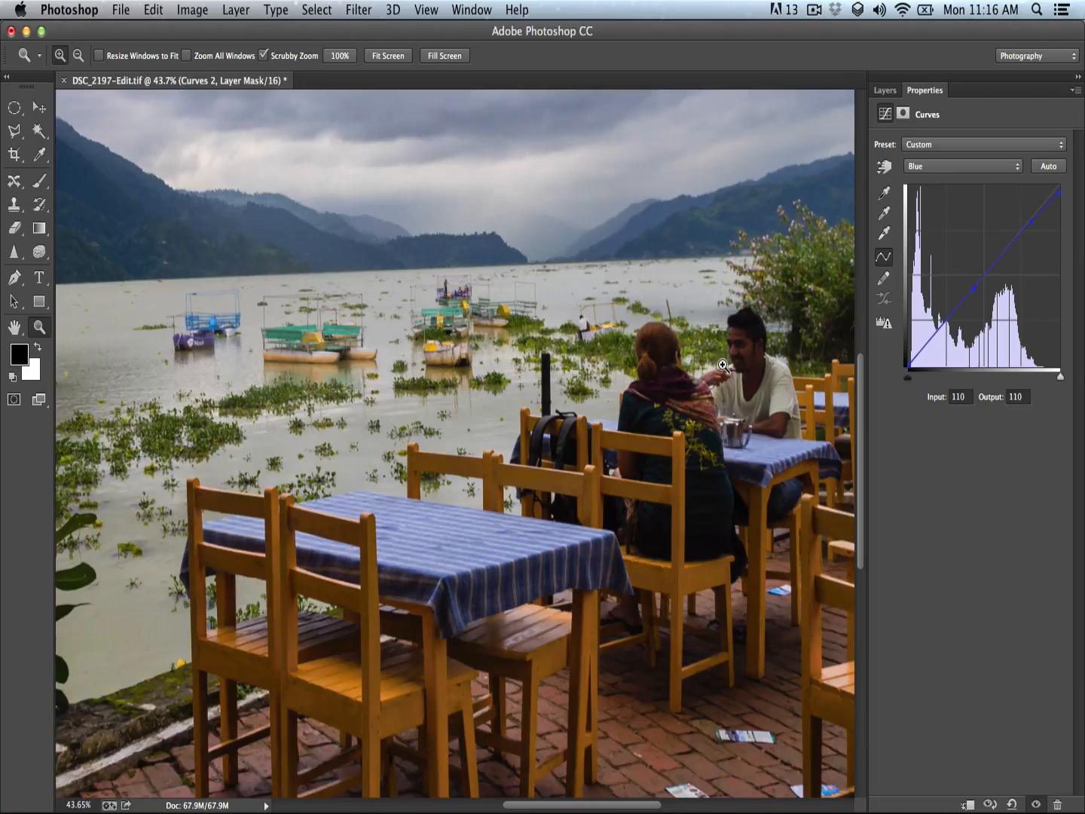
drag(721, 358, 669, 339)
key(space)
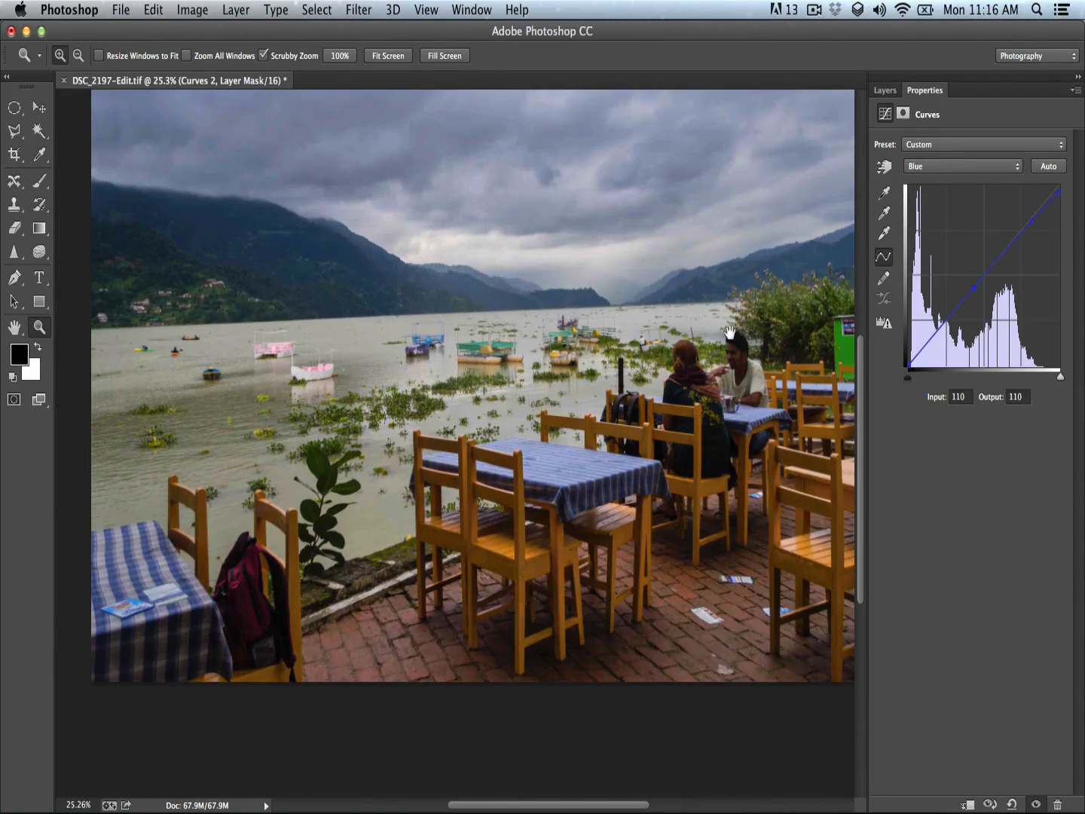
drag(732, 322, 696, 366)
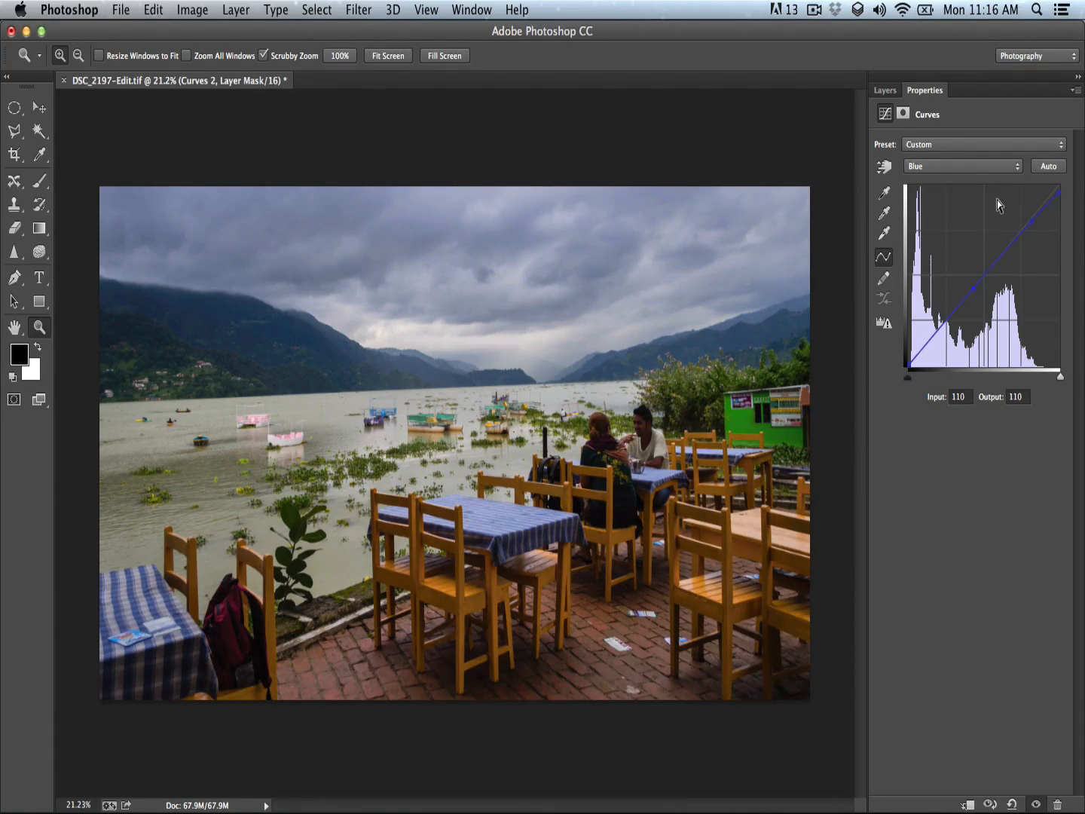
click(944, 168)
click(938, 140)
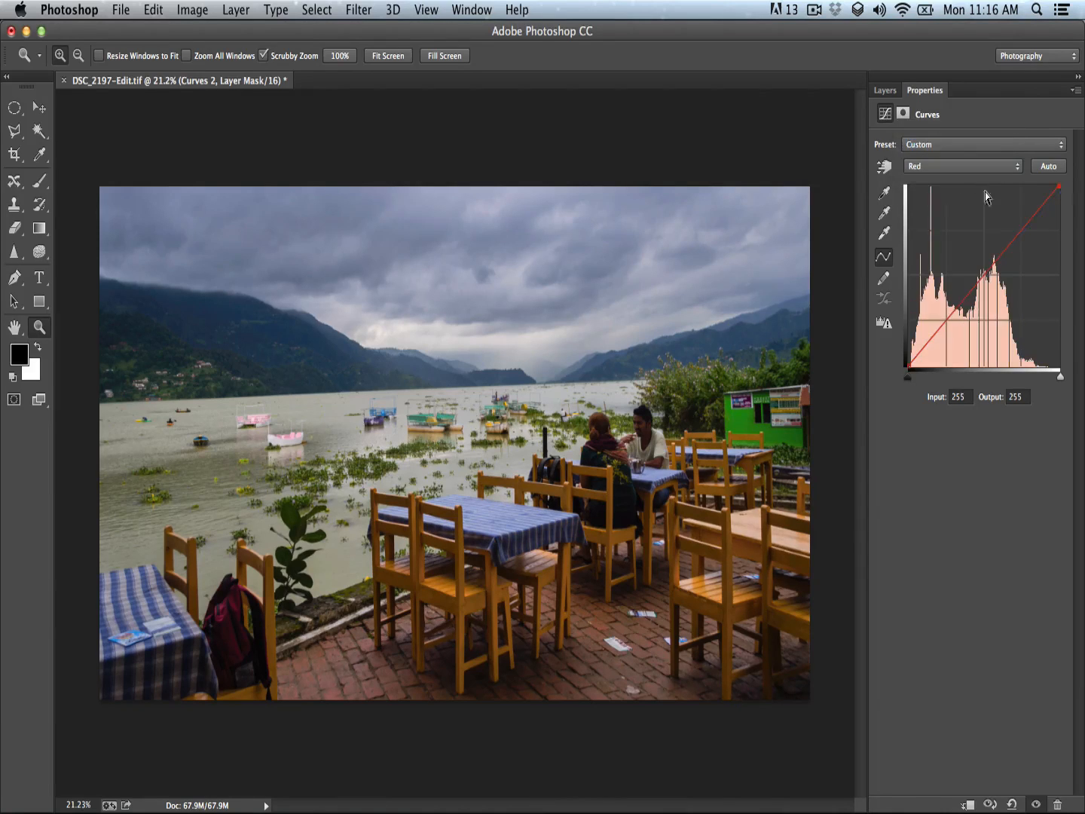
drag(1061, 186, 1060, 184)
click(982, 275)
click(965, 296)
click(998, 257)
drag(984, 274, 983, 277)
click(886, 91)
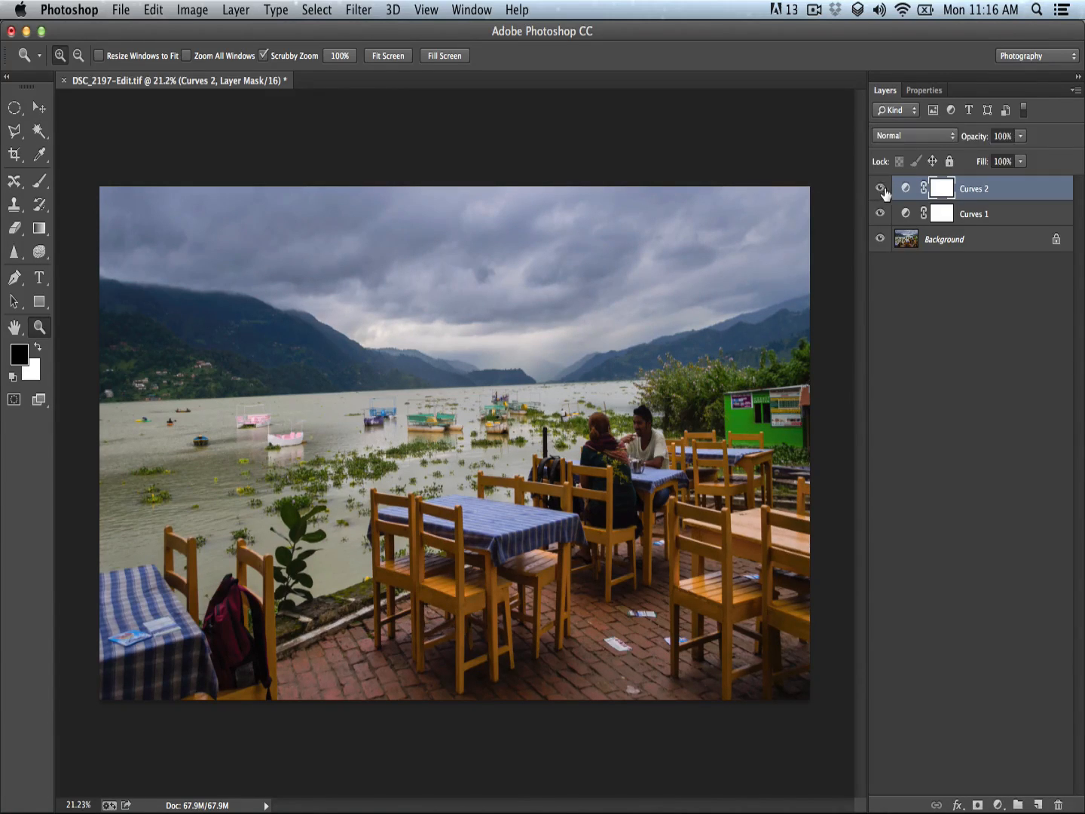
click(923, 93)
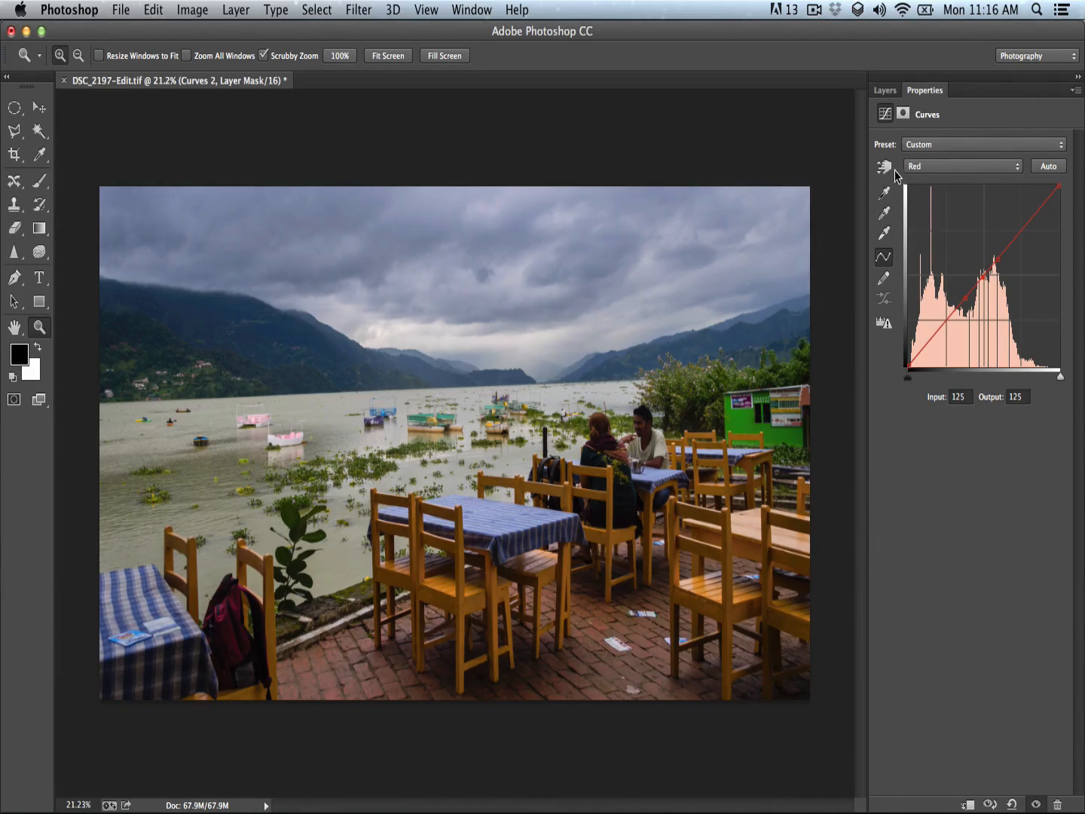
- Add a Hue/Saturation adjustment layer on top with Saturation -37 and invert its mask to black
click(886, 92)
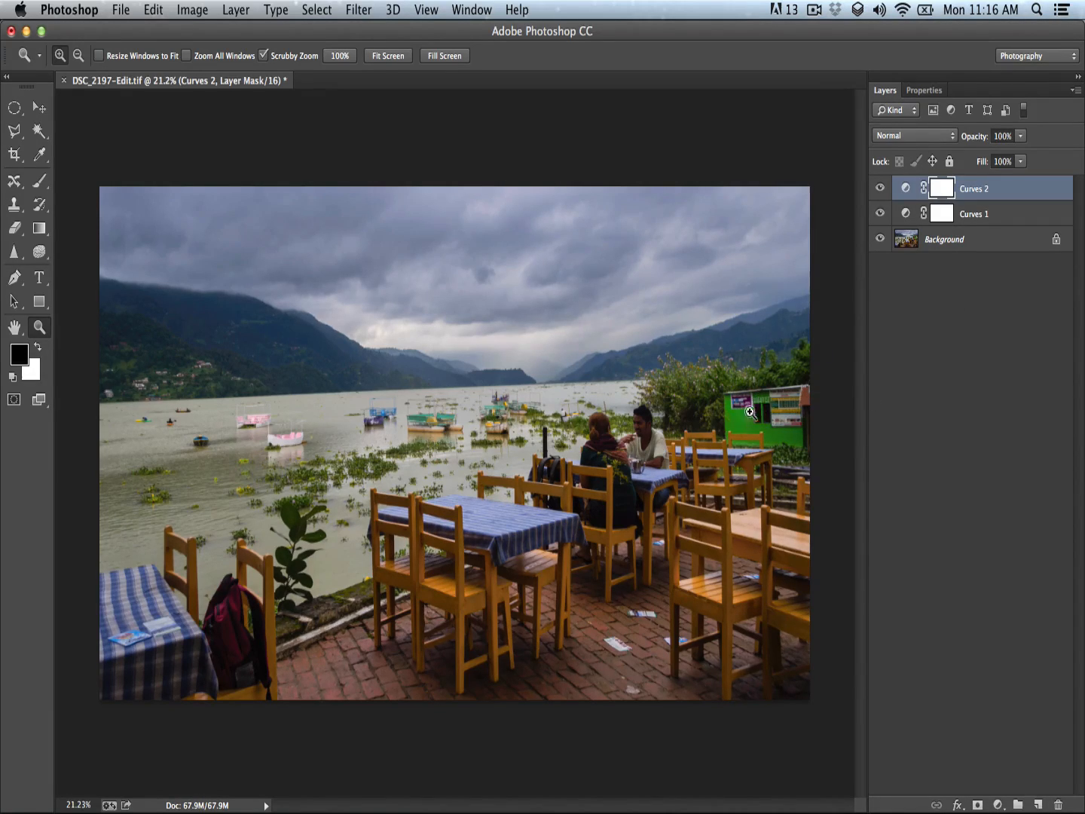
click(993, 803)
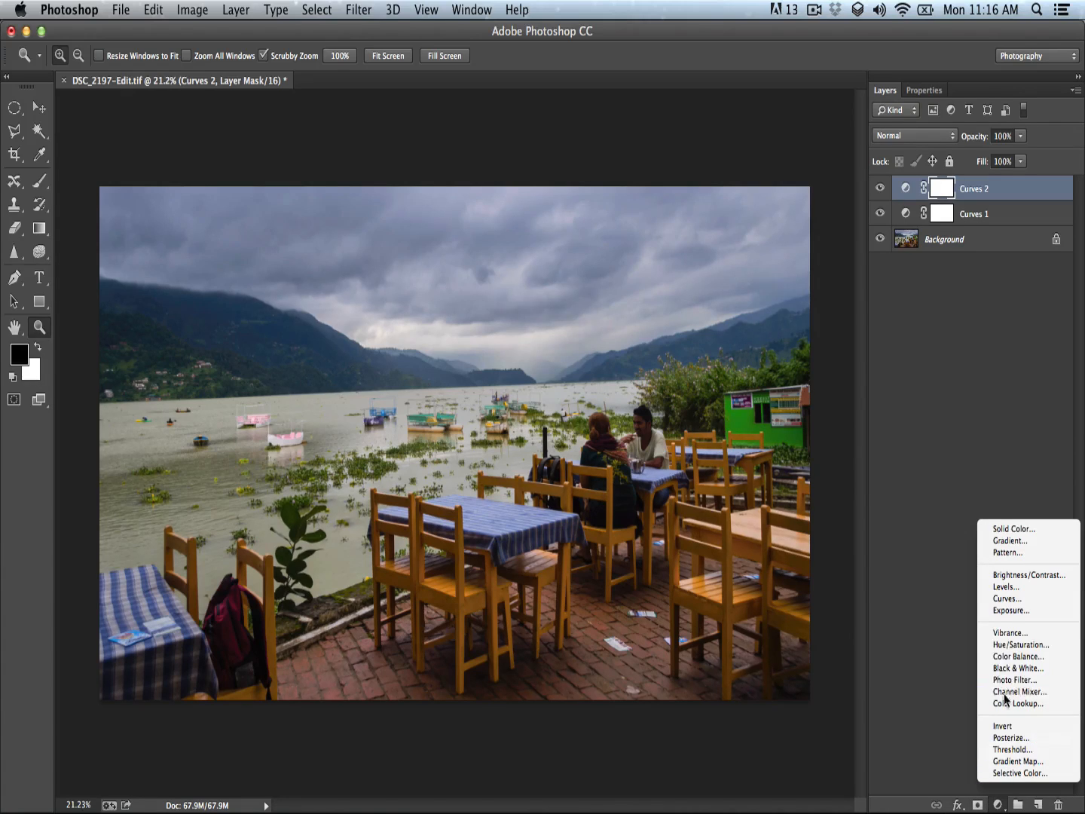
click(1019, 645)
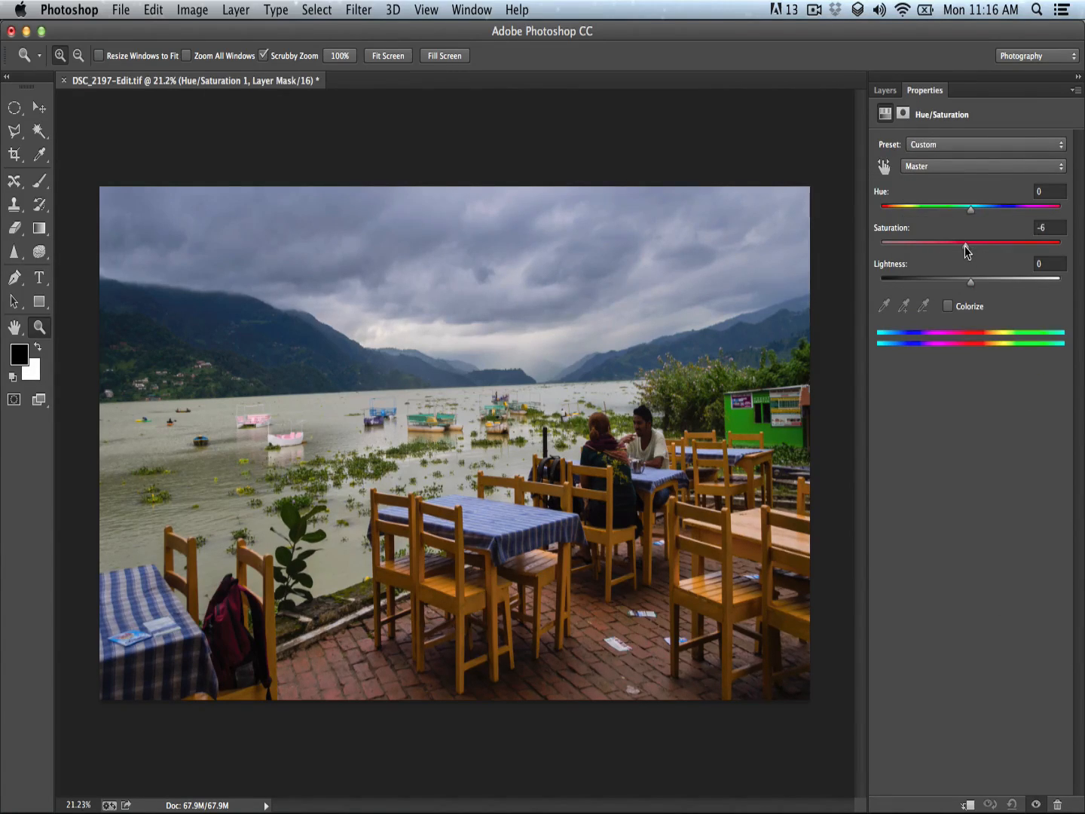
drag(947, 244, 936, 243)
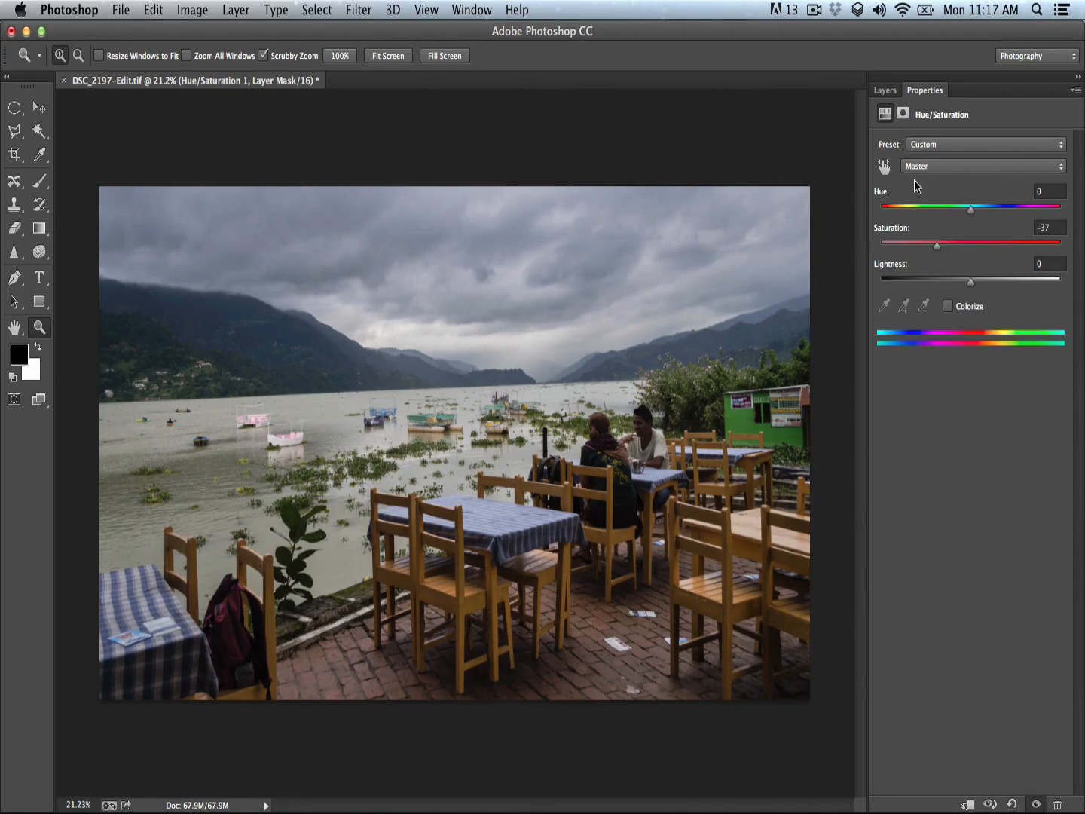
click(885, 92)
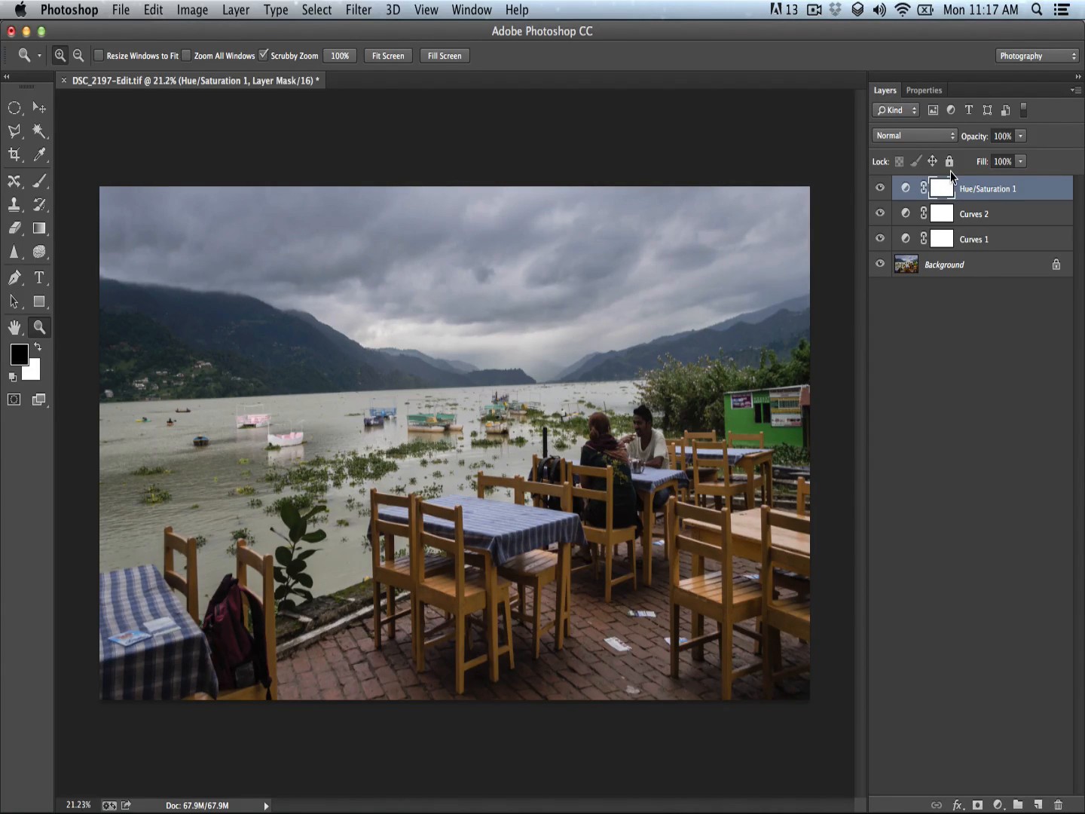
key(super+i)
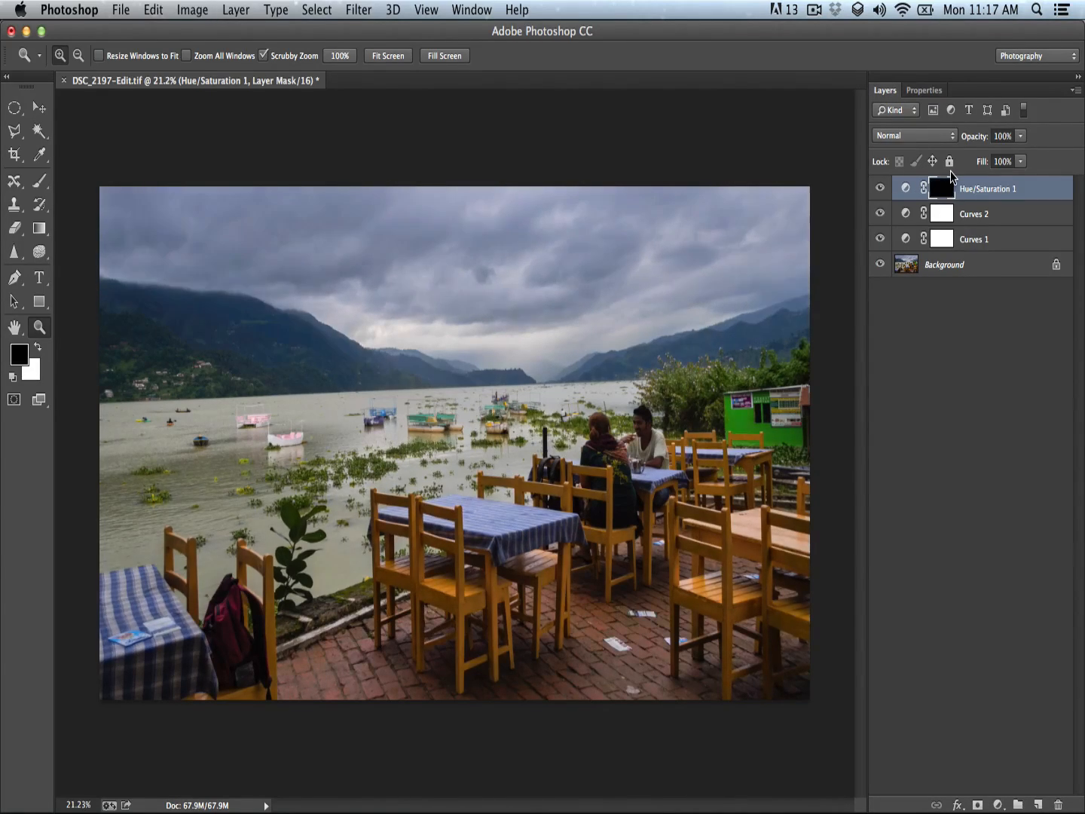
- Paint the green shed into the Hue/Saturation mask with a white 302 px brush at 23% flow
key(b)
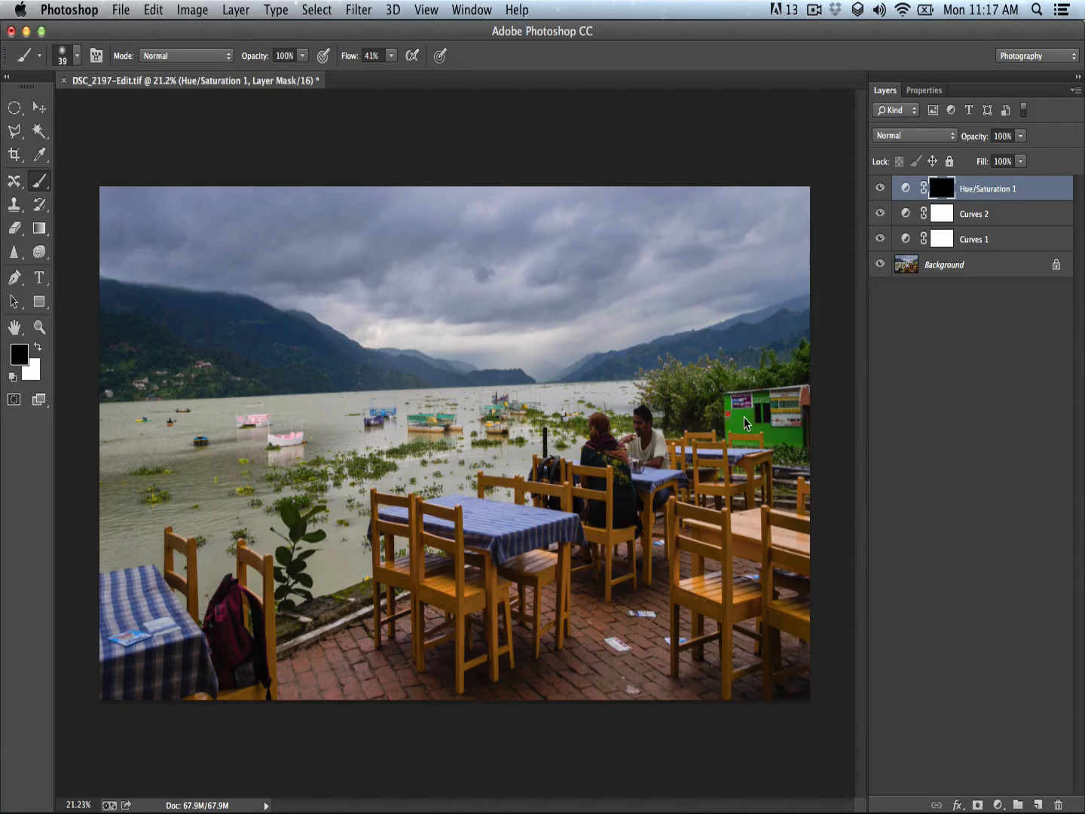
drag(729, 417, 754, 416)
key(x)
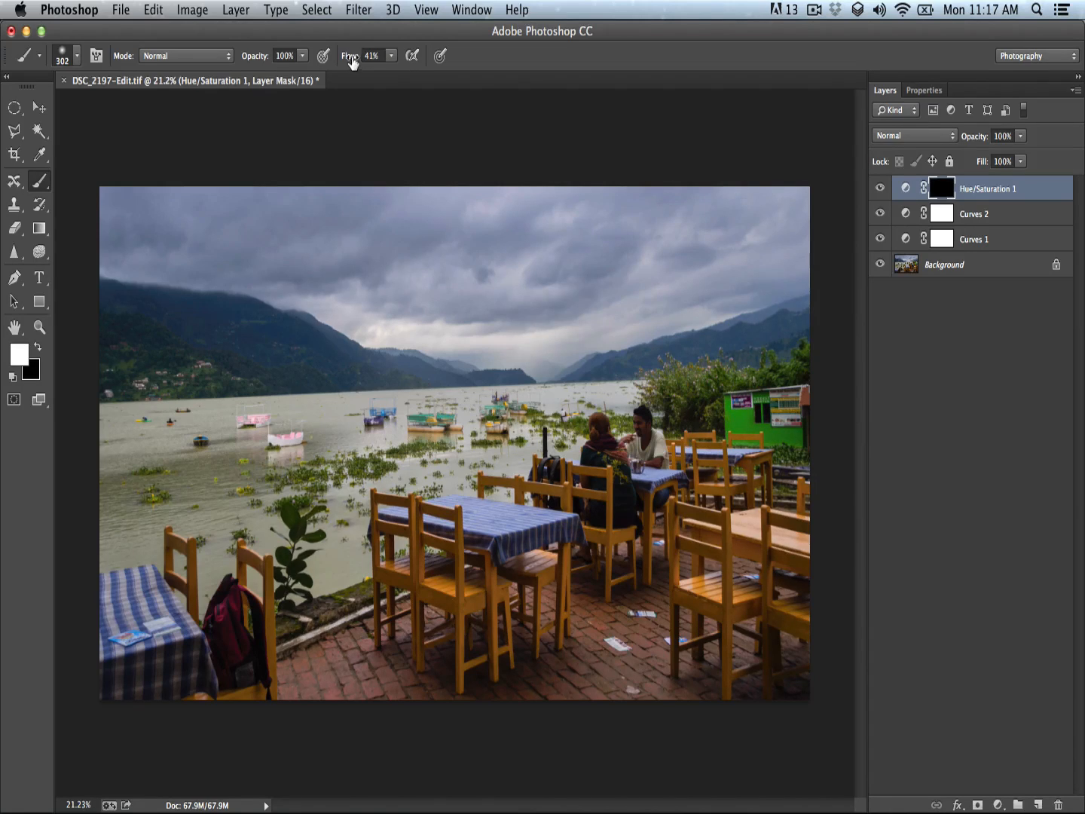
drag(352, 60, 339, 59)
mouse_move(772, 426)
mouse_down()
mouse_move(734, 409)
mouse_move(748, 404)
mouse_move(770, 434)
mouse_up()
- Refine the Hue/Saturation mask over the shed's green walls using a smaller 120 px brush
key(z)
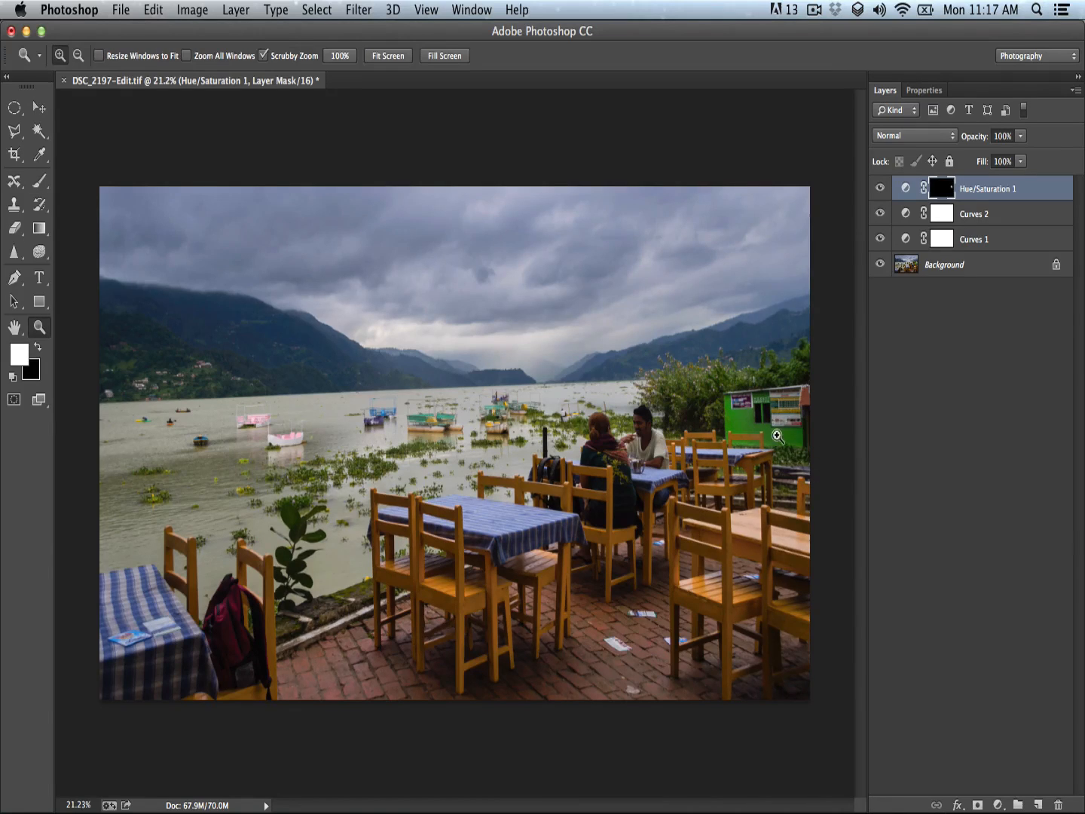
click(778, 437)
key(b)
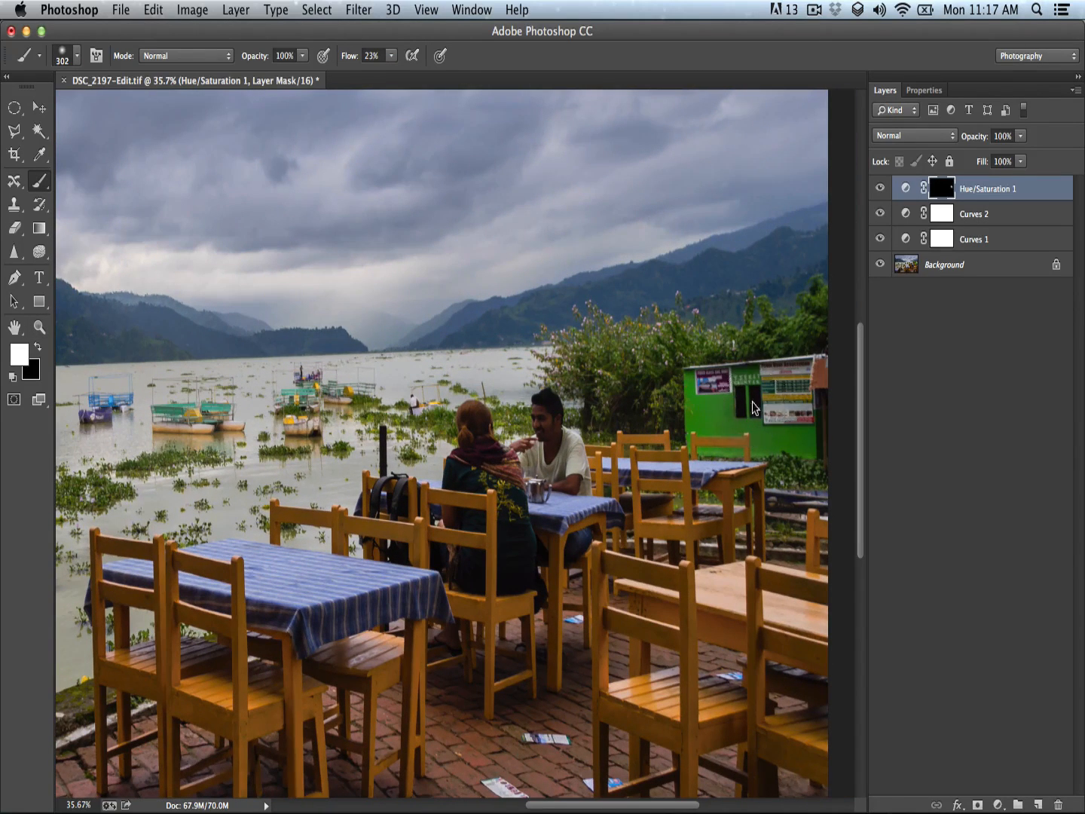
drag(754, 407, 719, 406)
mouse_move(804, 430)
mouse_down()
mouse_move(787, 440)
mouse_move(800, 440)
mouse_up()
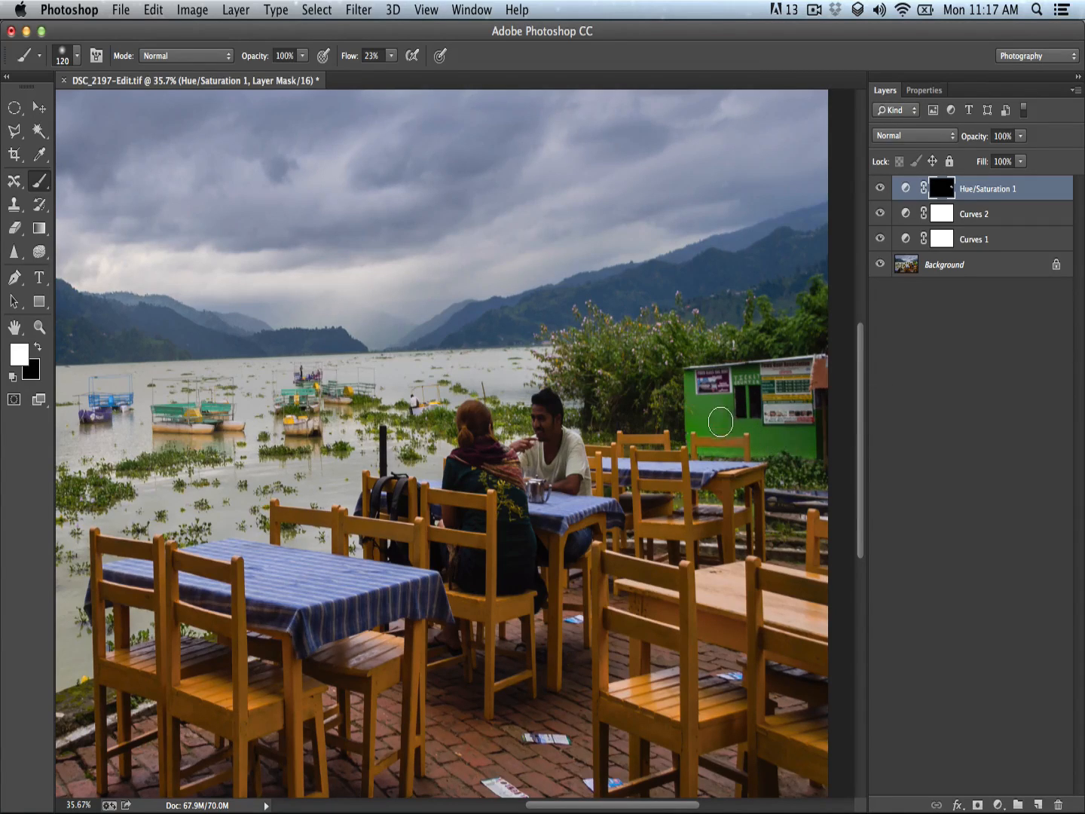
mouse_move(720, 422)
mouse_down()
mouse_move(697, 391)
mouse_move(692, 401)
mouse_move(738, 380)
mouse_move(702, 424)
mouse_move(737, 411)
mouse_move(808, 444)
mouse_move(710, 451)
mouse_up()
- Lower the Hue/Saturation layer's opacity to 93%
mouse_move(756, 288)
mouse_down()
mouse_move(705, 320)
mouse_move(629, 321)
mouse_up()
drag(981, 141, 973, 141)
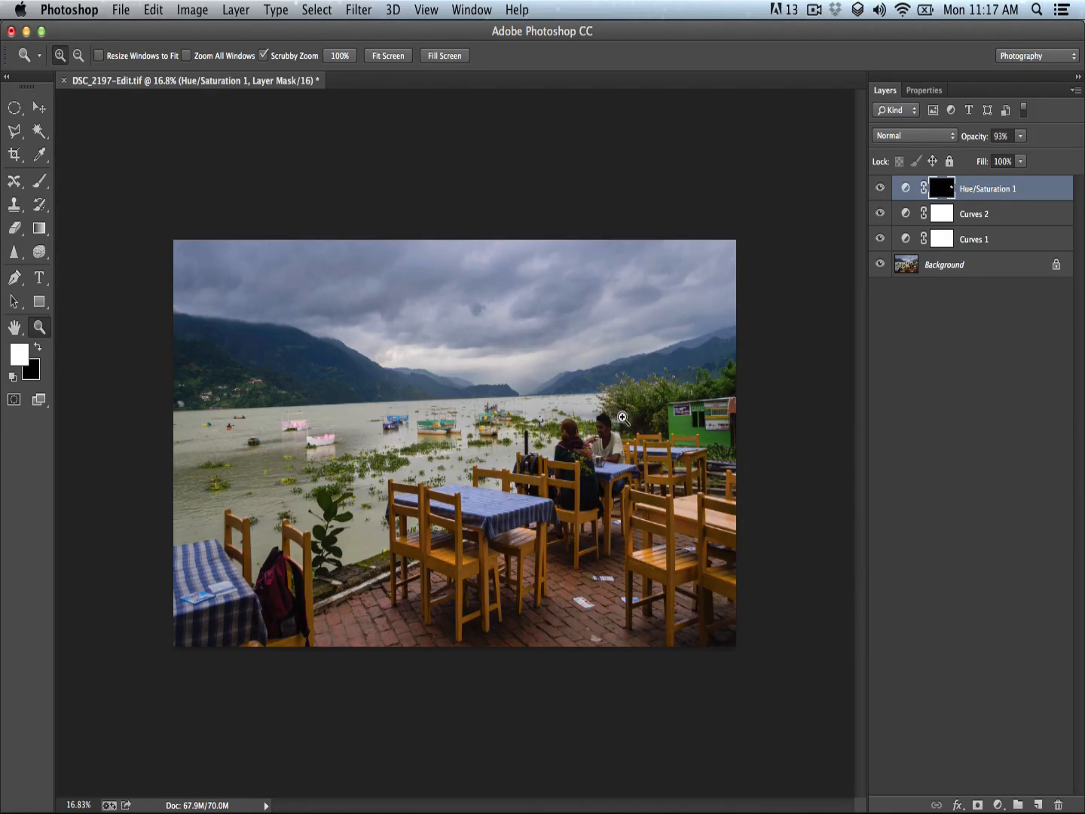
drag(618, 415, 659, 416)
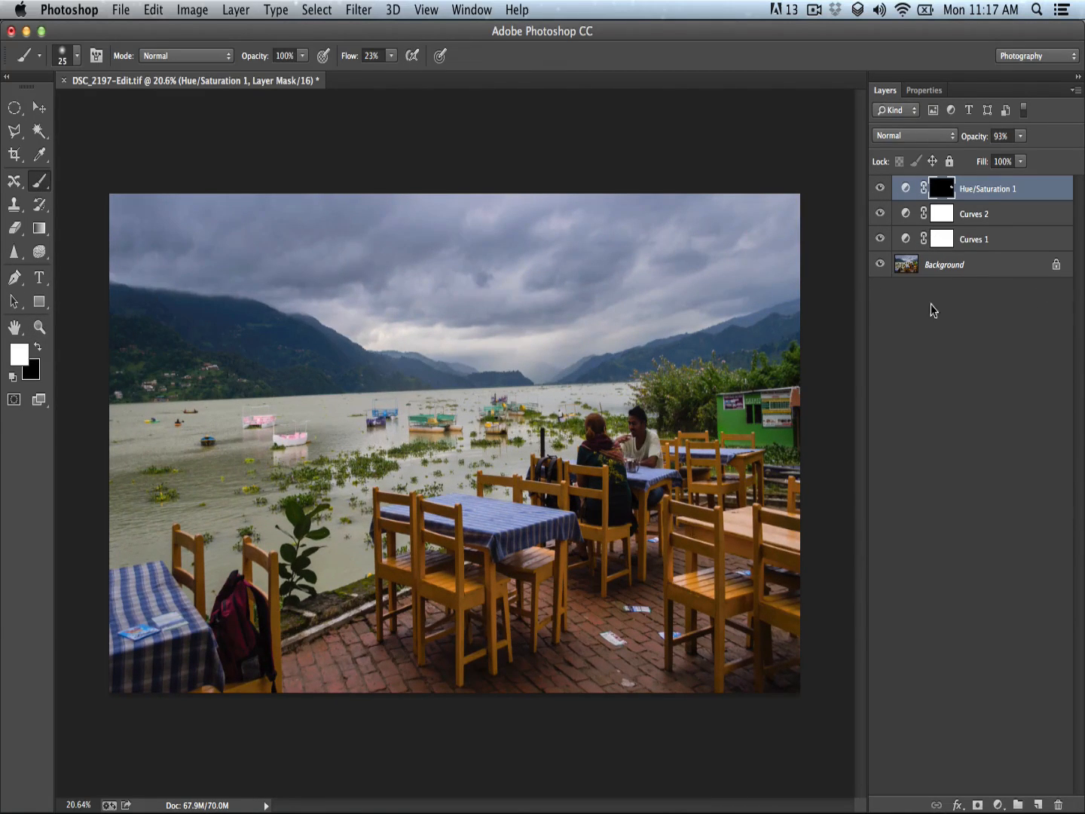
- Add a Color Balance adjustment layer, try Magenta–Green shifts in the midtones, and set that balance to +0
click(998, 805)
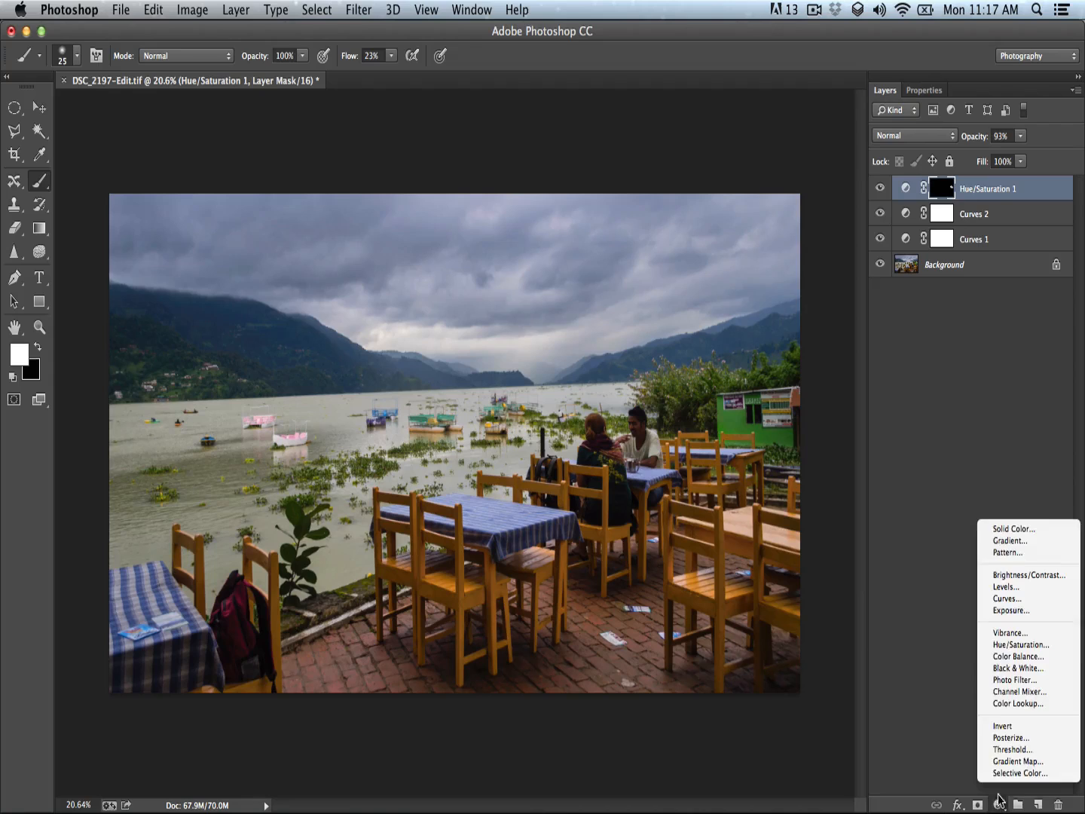
click(1031, 658)
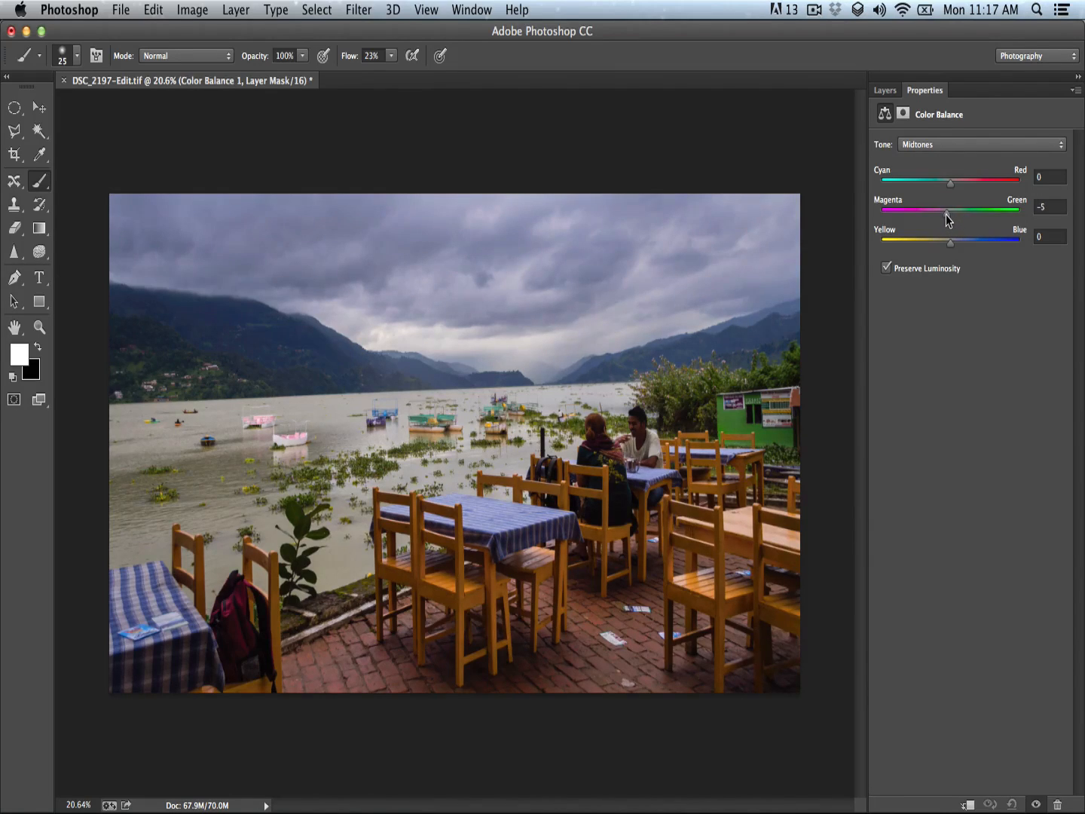
drag(945, 215, 951, 215)
click(1050, 204)
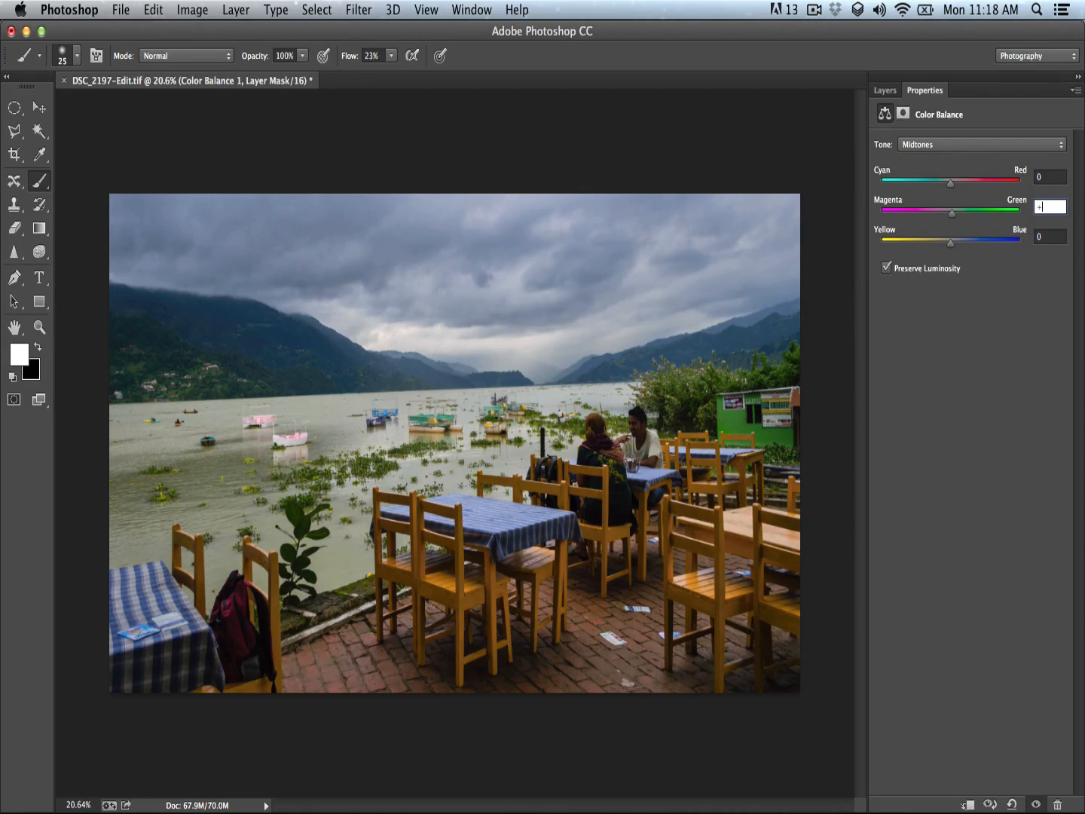
text(0)
- Try shifting the midtones toward cyan to -12 and reset the Cyan–Red balance to 0
drag(948, 186, 896, 181)
click(1053, 177)
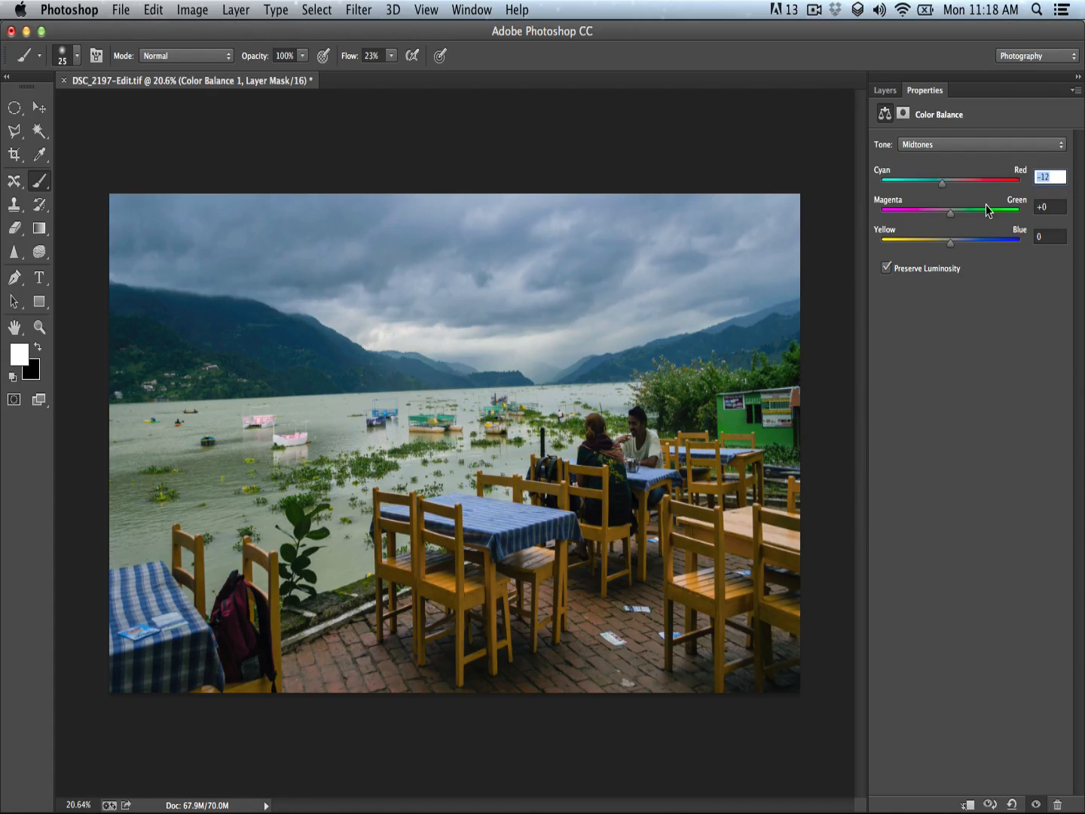
text(0)
- Nudge the midtone Yellow–Blue balance slightly and compare the photo with and without the Color Balance layer
drag(950, 242, 952, 246)
click(885, 90)
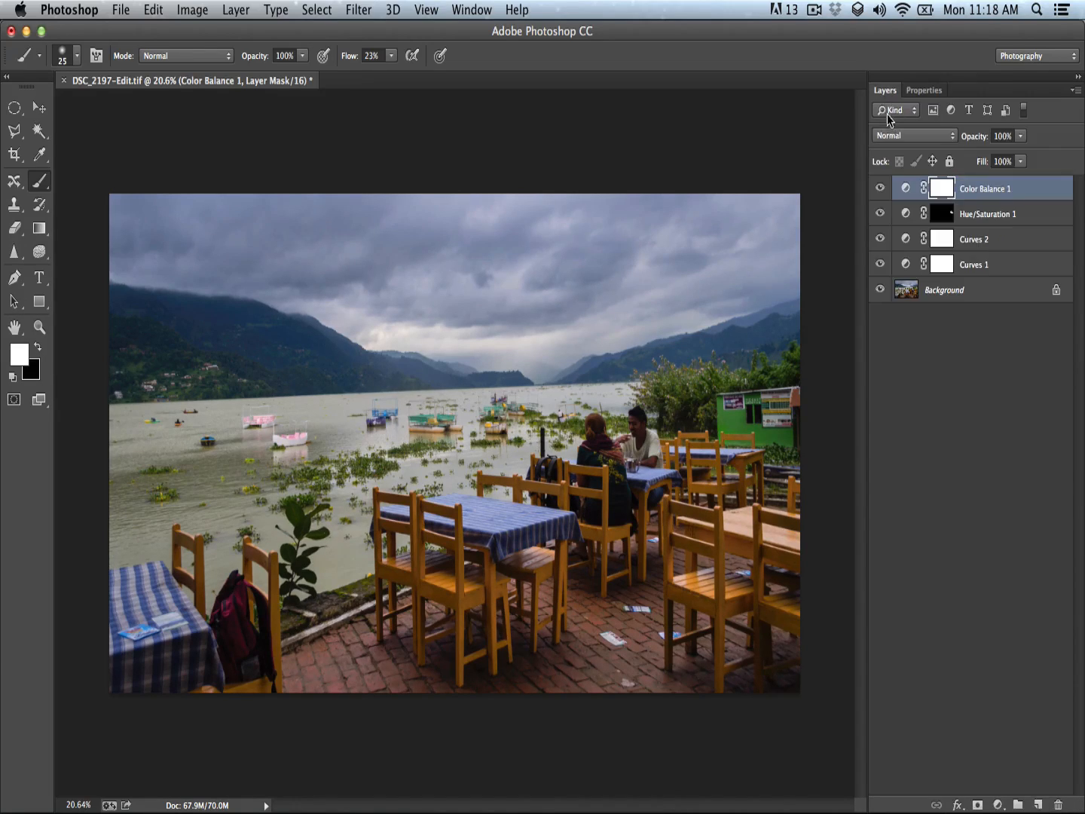
click(879, 187)
click(879, 189)
click(879, 189)
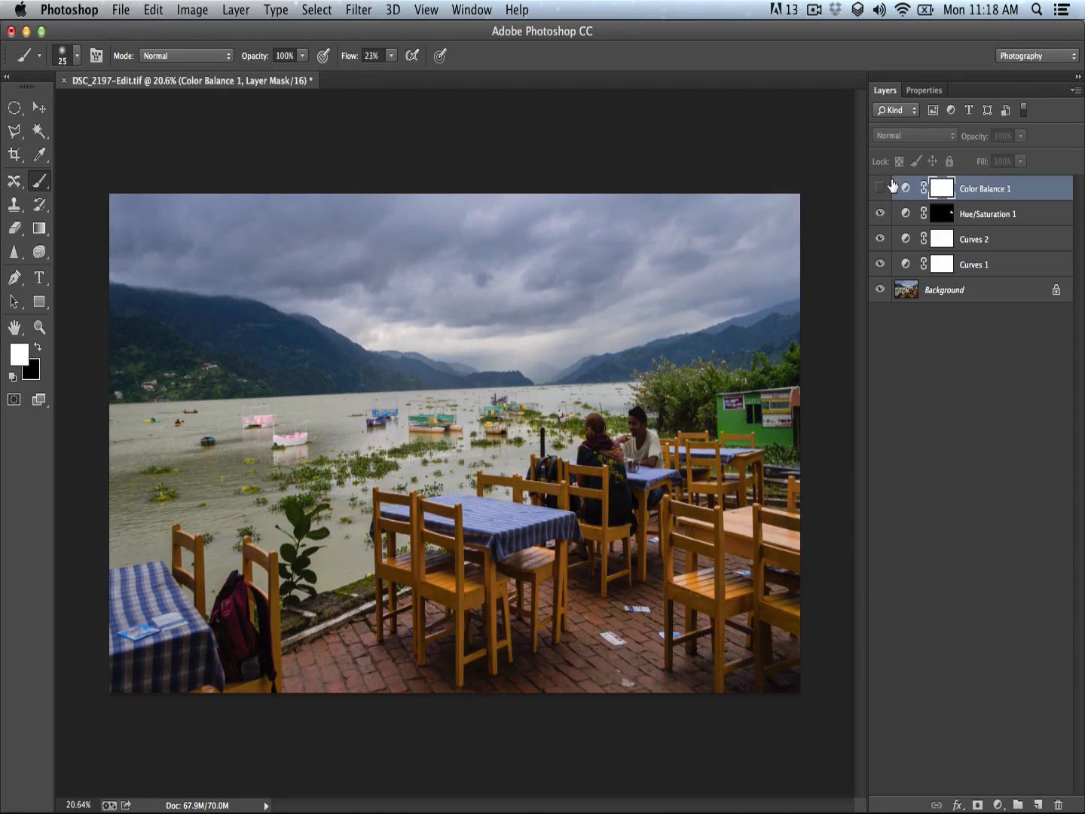
- Turn the Color Balance layer back on and lower its opacity to 79%
double_click(889, 189)
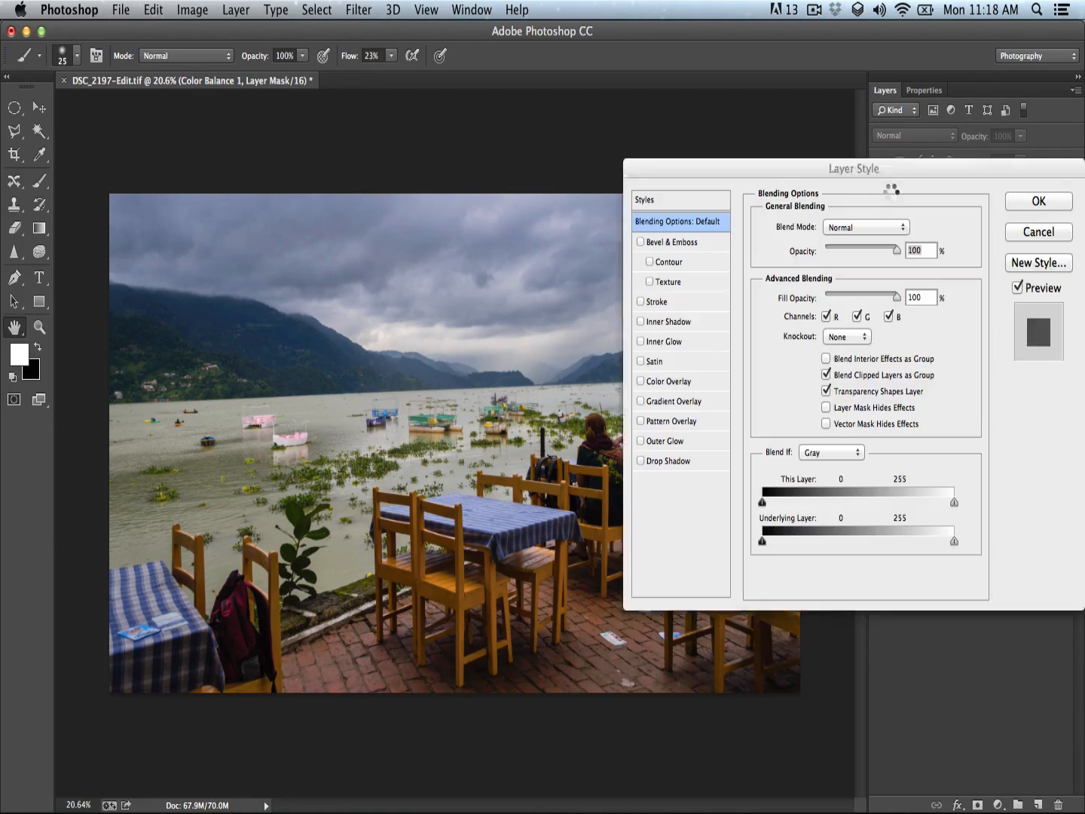
click(1023, 200)
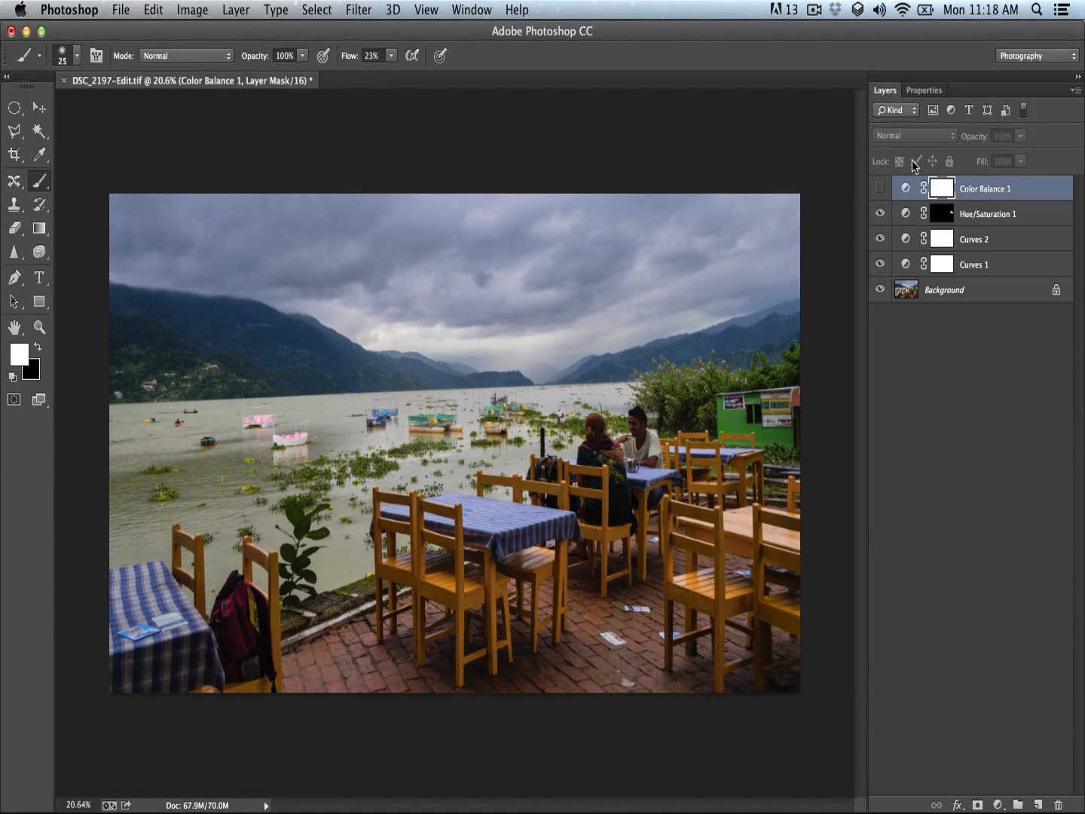
click(880, 189)
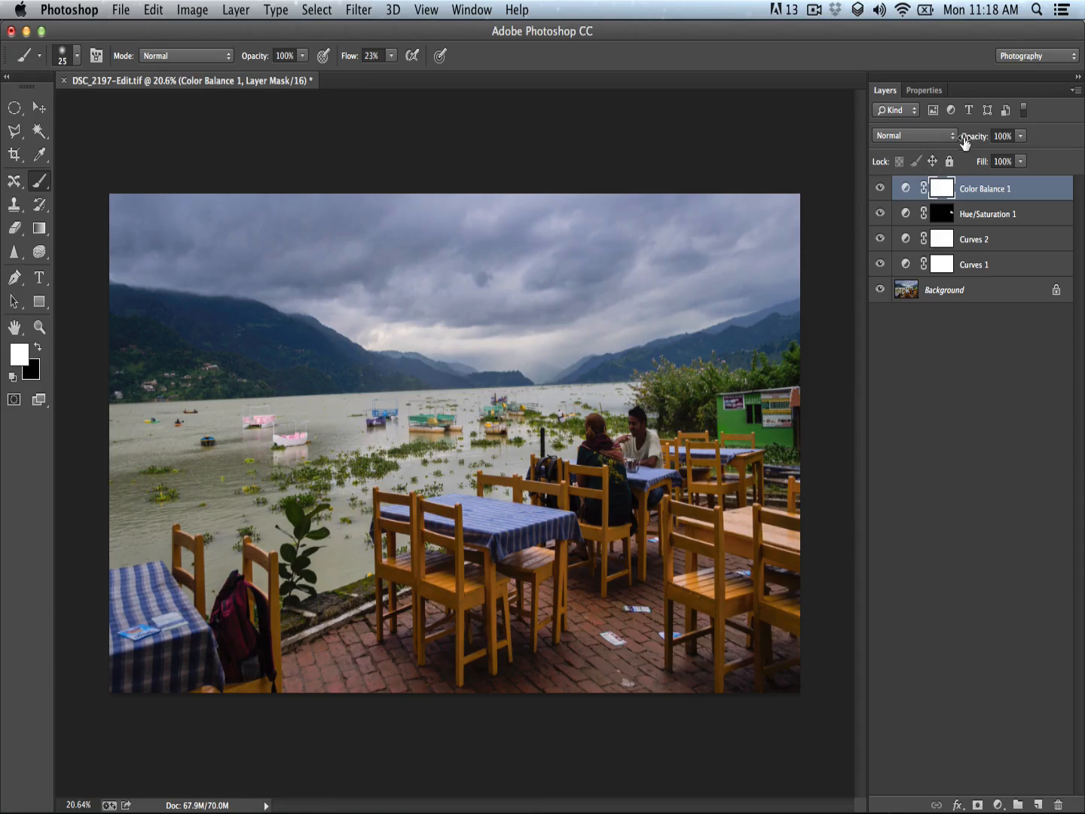
drag(974, 139, 957, 156)
- Shift the Color Balance layer's highlights toward yellow, with Yellow–Blue at -9
double_click(904, 189)
click(923, 144)
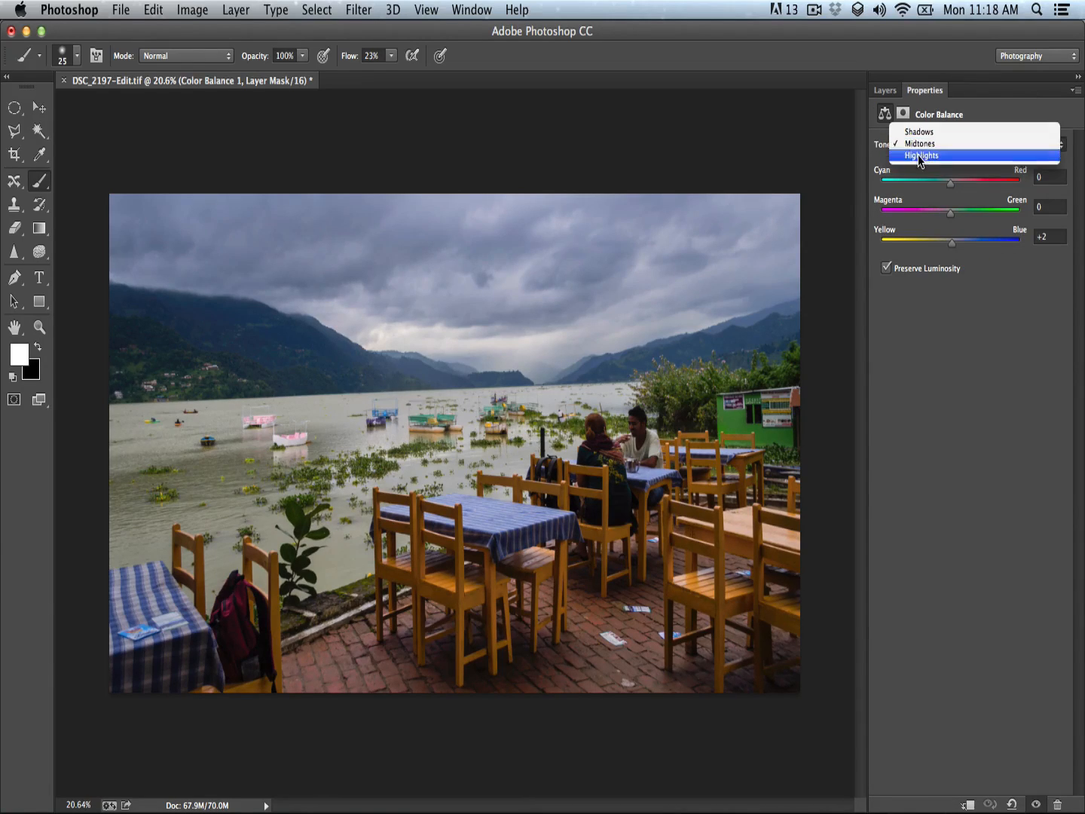
click(922, 156)
drag(949, 245, 944, 254)
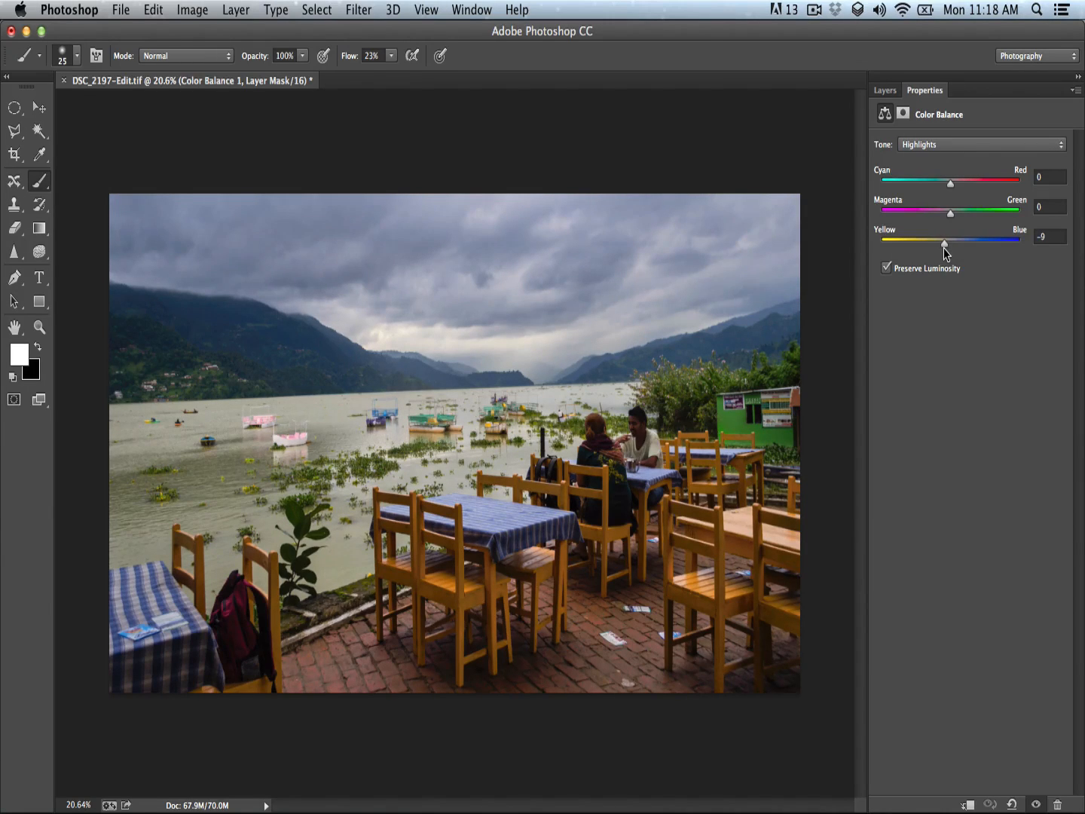
- Compare the photo with and without the Color Balance layer, leaving the layer visible
click(885, 91)
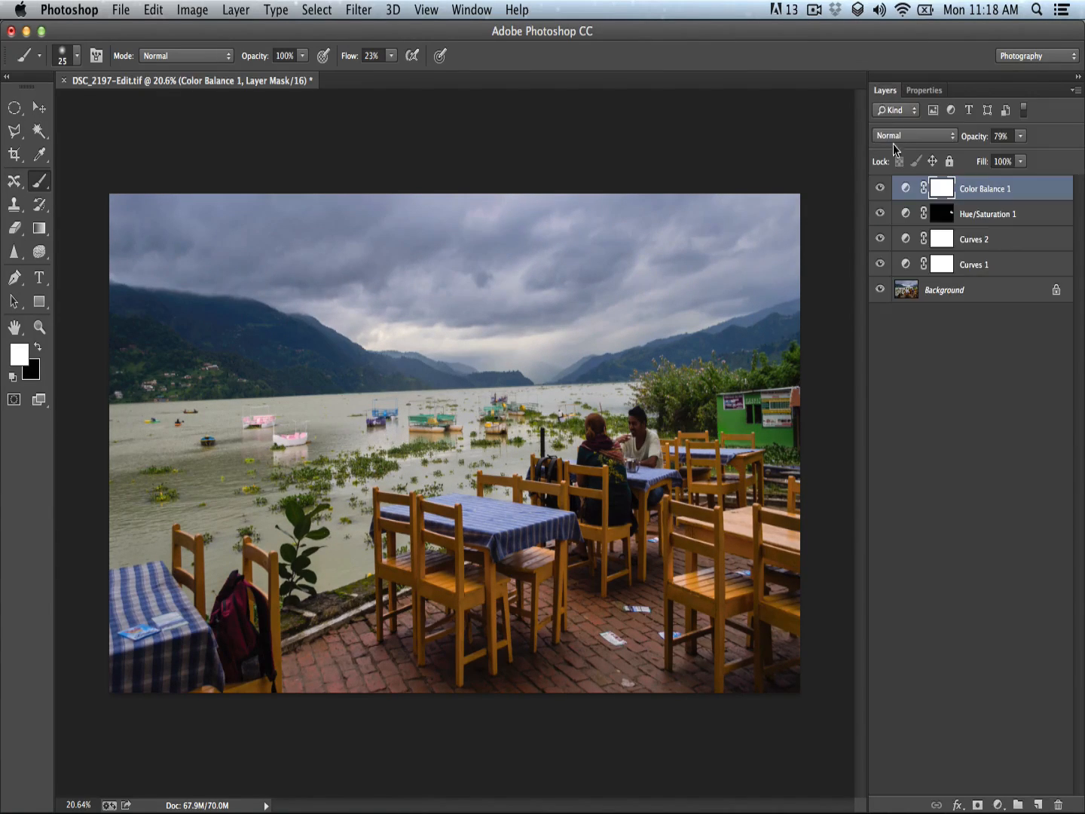
click(879, 190)
click(880, 191)
click(880, 190)
click(882, 193)
click(886, 196)
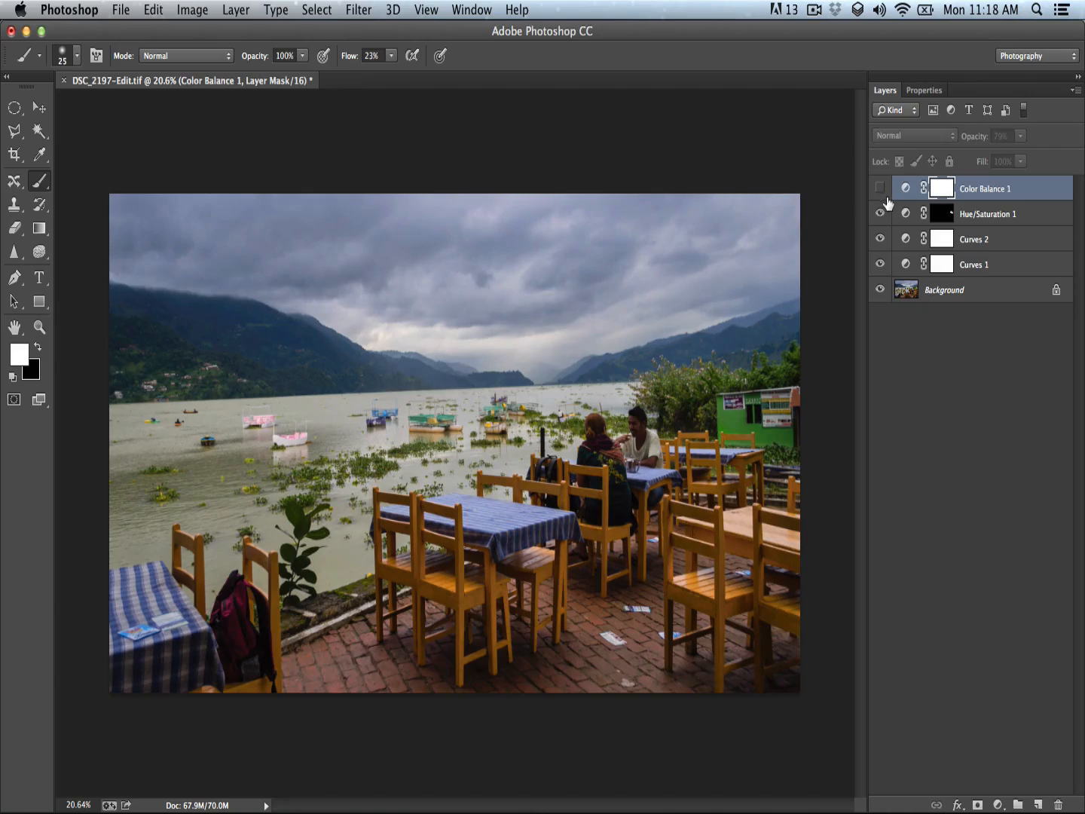
click(886, 198)
click(879, 191)
click(878, 188)
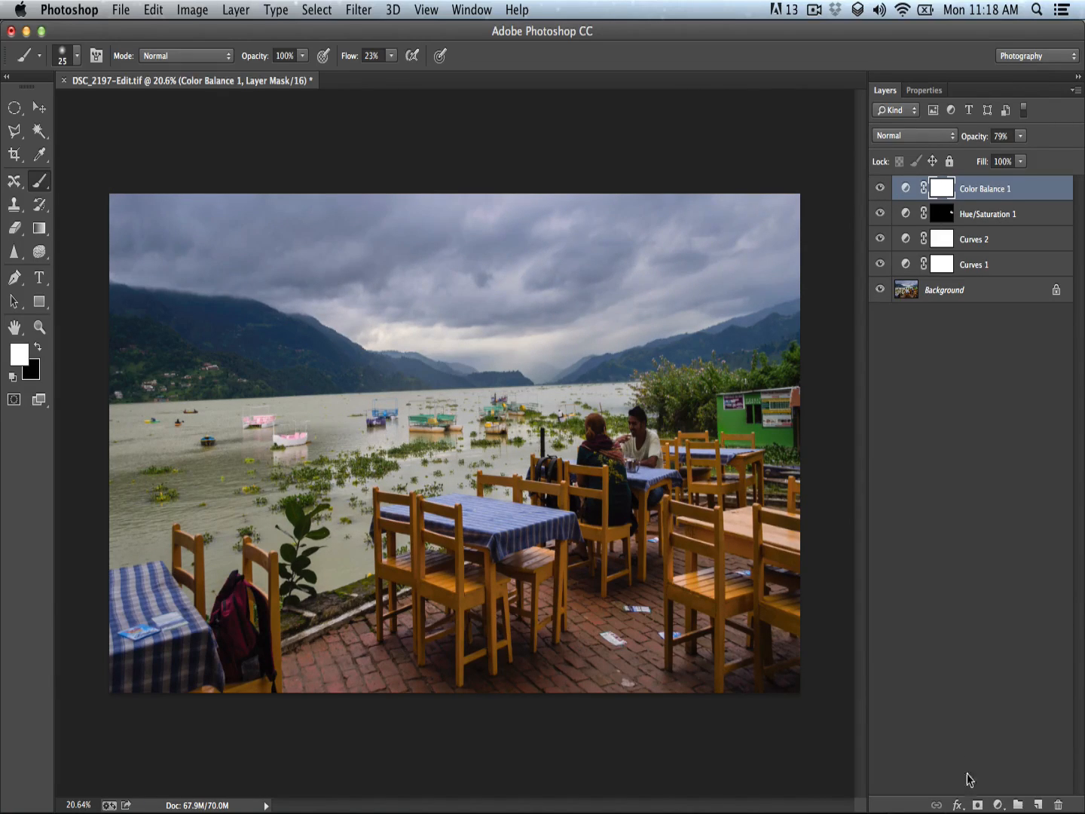
- Add a Selective Color adjustment layer and adjust the Reds with Black at +44%, Cyan at -2% and slight Magenta changes
click(998, 805)
click(998, 663)
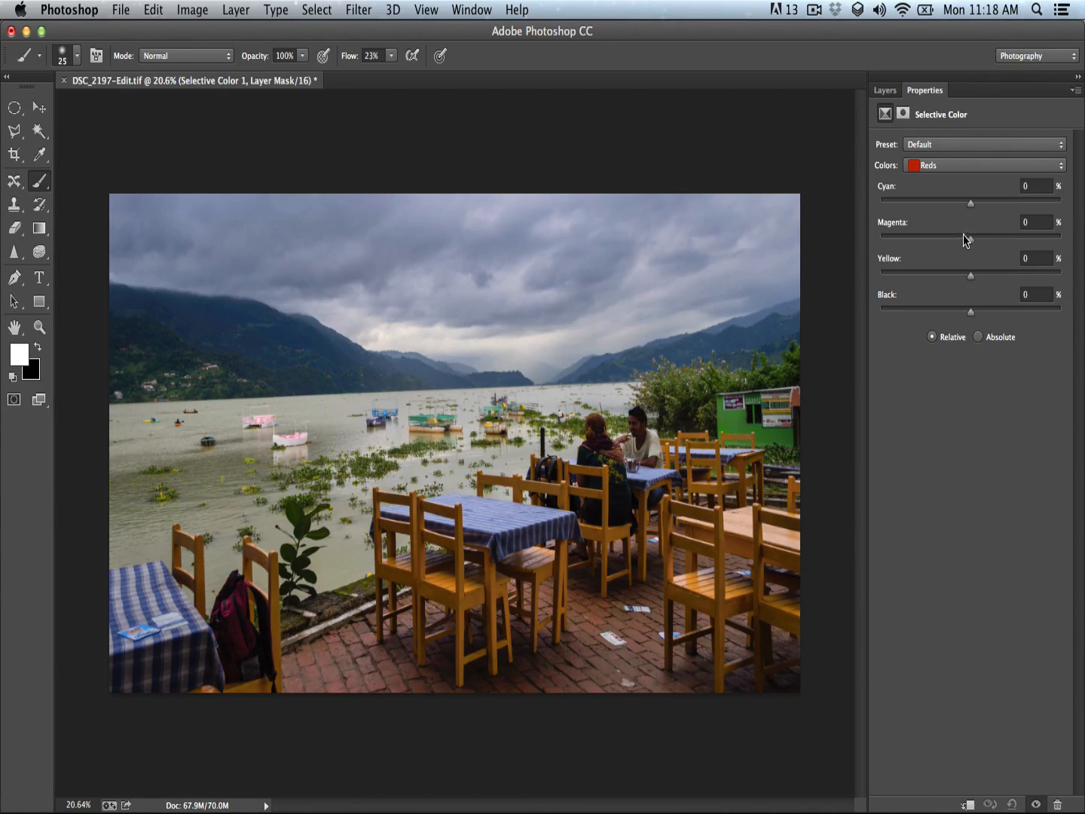
drag(970, 310, 1014, 330)
mouse_move(971, 204)
mouse_down()
mouse_move(942, 205)
mouse_move(988, 210)
mouse_move(972, 212)
mouse_up()
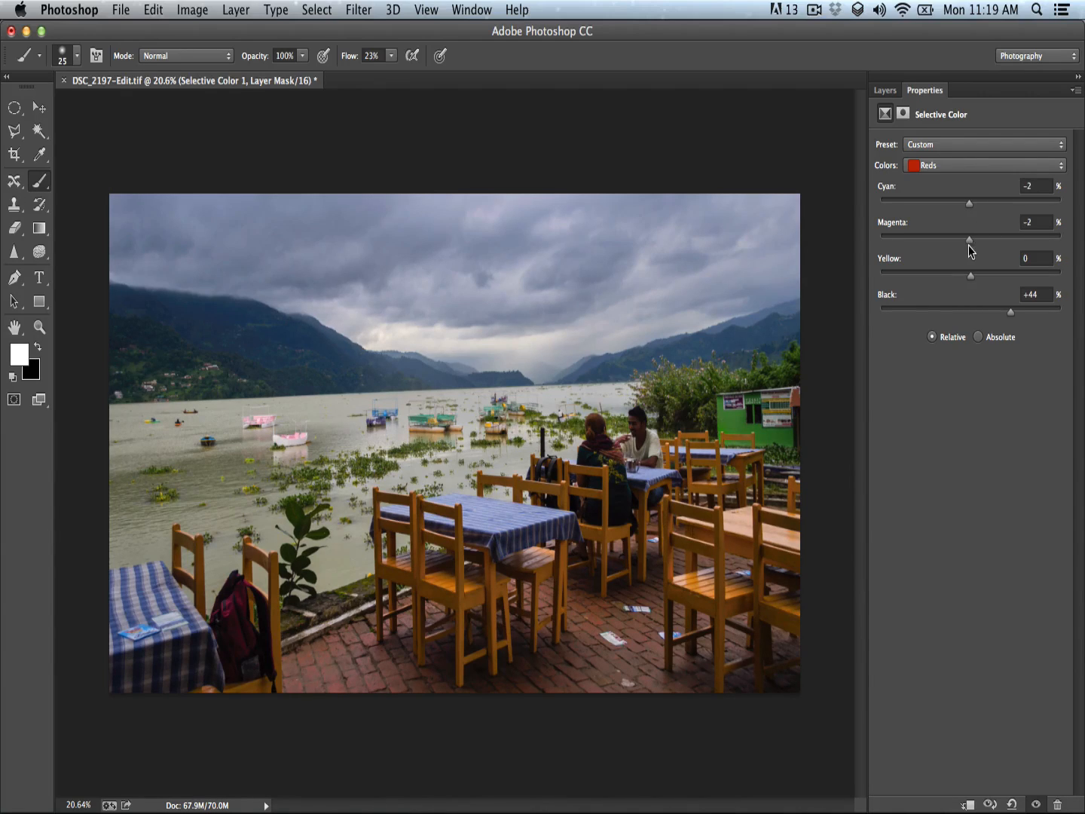
drag(969, 246, 985, 285)
- Fine-tune the Selective Color sliders for the Yellows, and set Yellow to +23% for the Greens
click(952, 165)
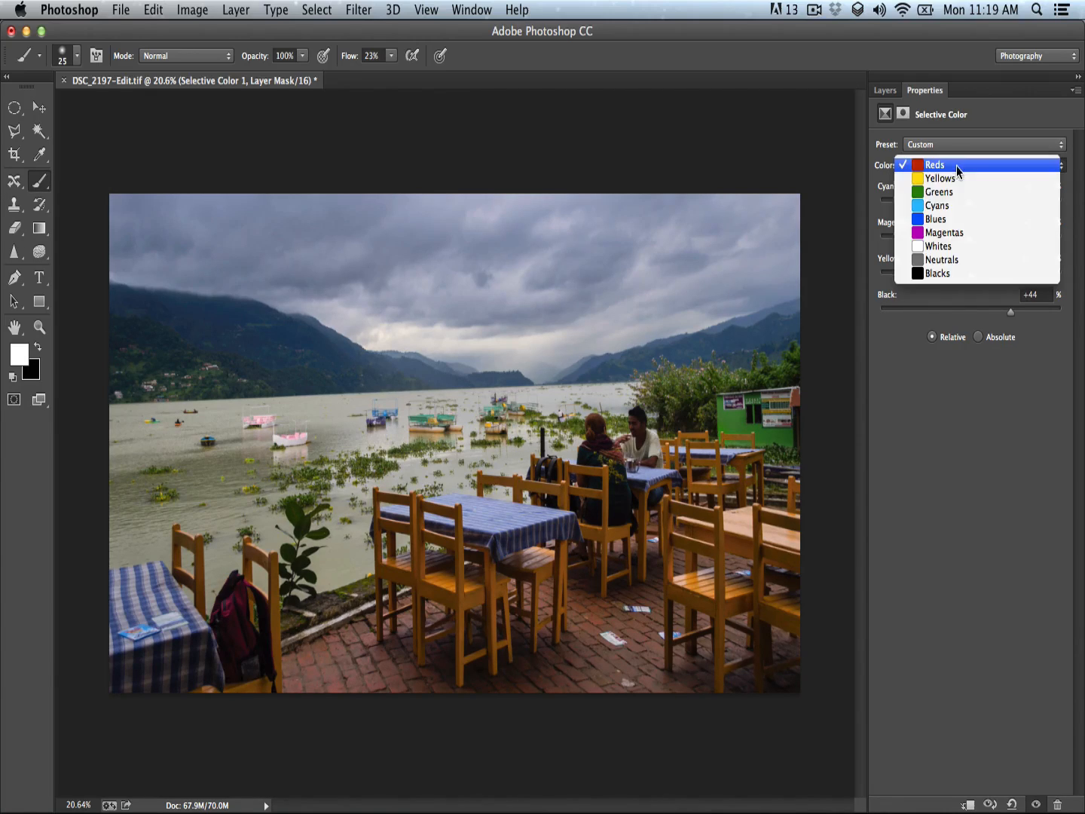
click(967, 179)
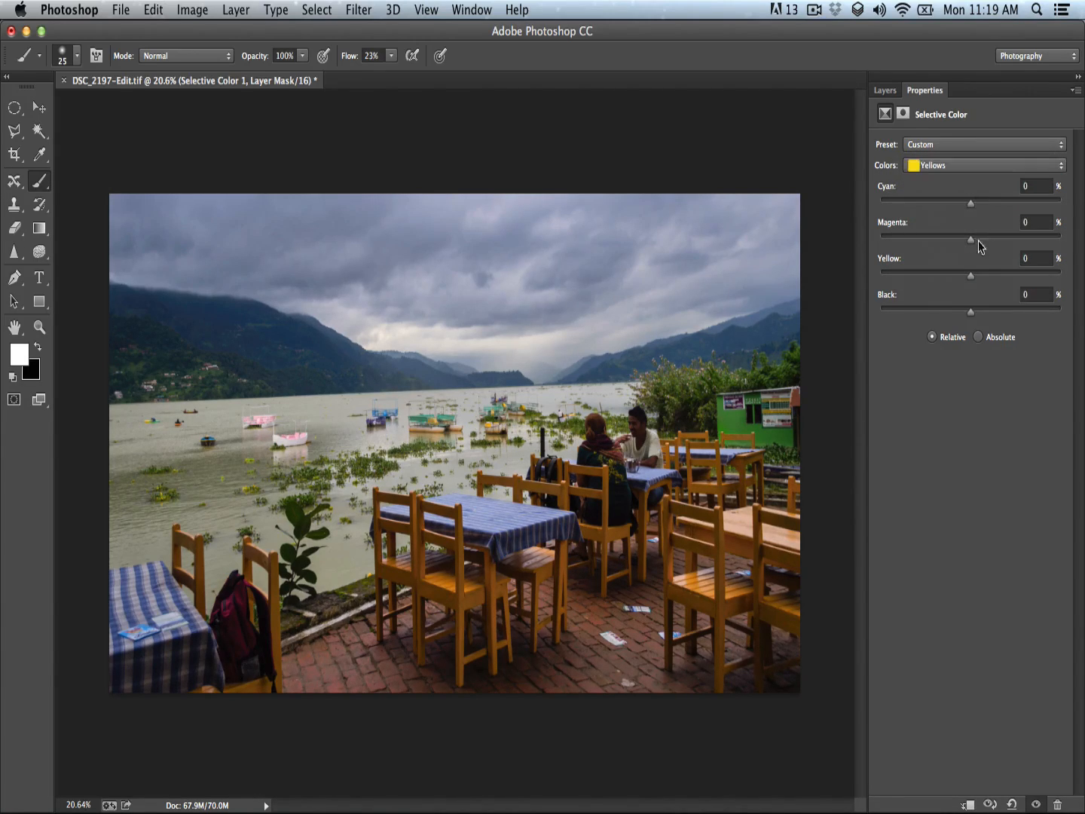
drag(969, 277, 963, 204)
click(946, 173)
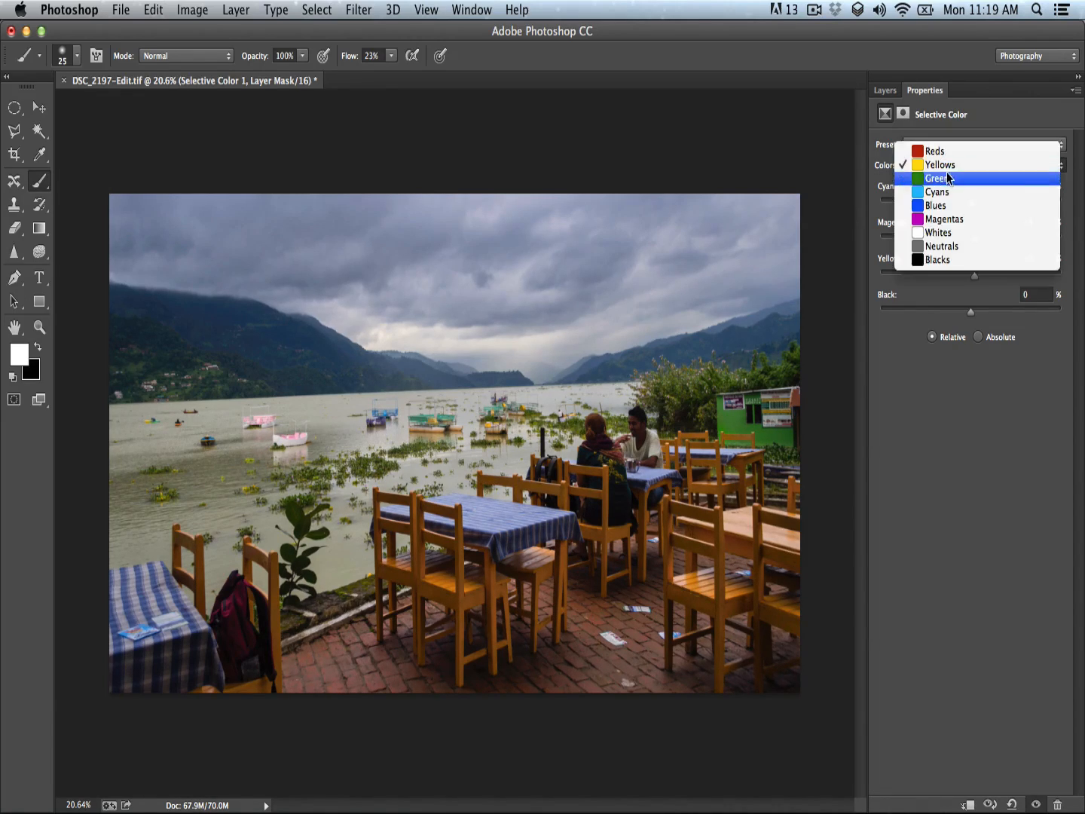
click(950, 178)
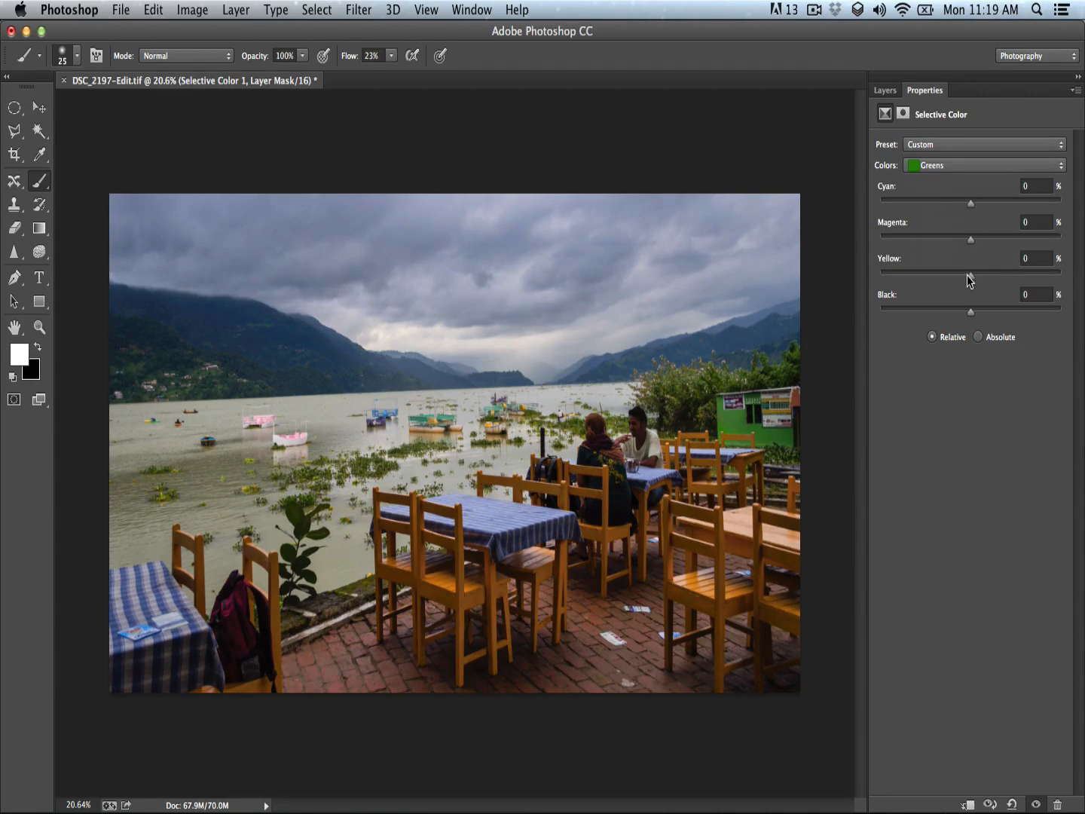
drag(970, 276, 960, 207)
- Set the Selective Color Blues to Cyan +51%, Magenta +14%, Yellow -47% and Black +74%
click(953, 163)
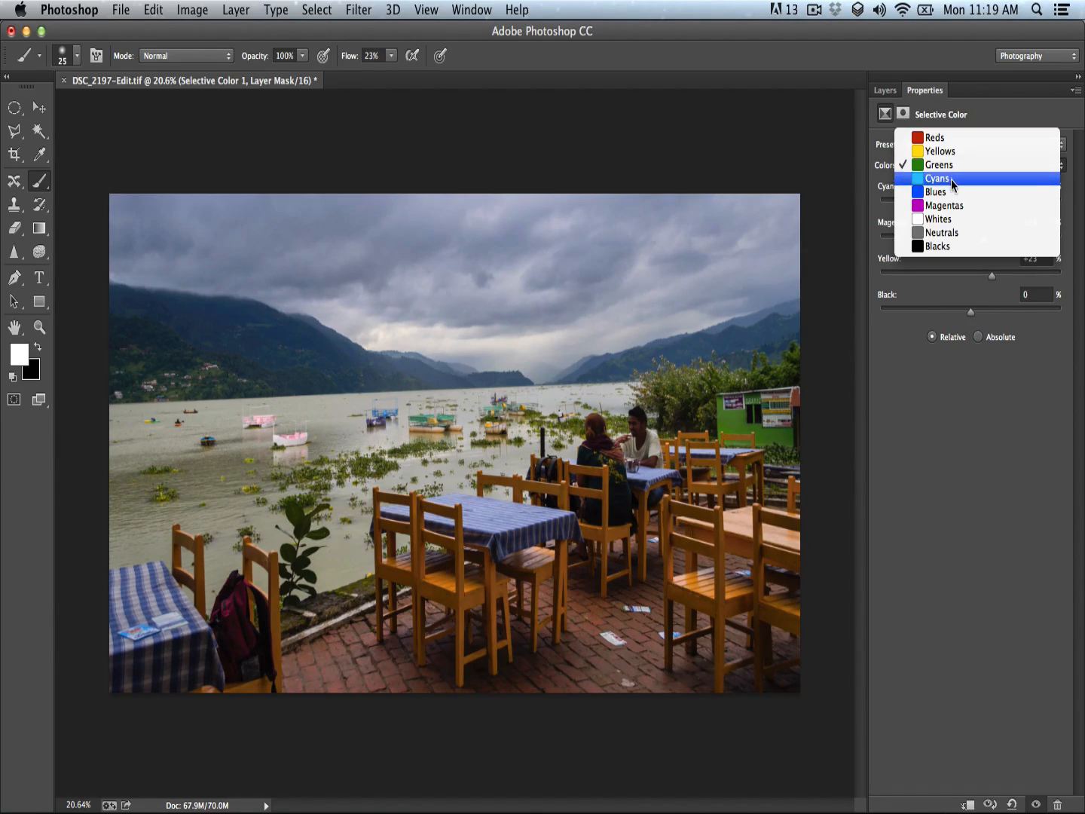
click(950, 192)
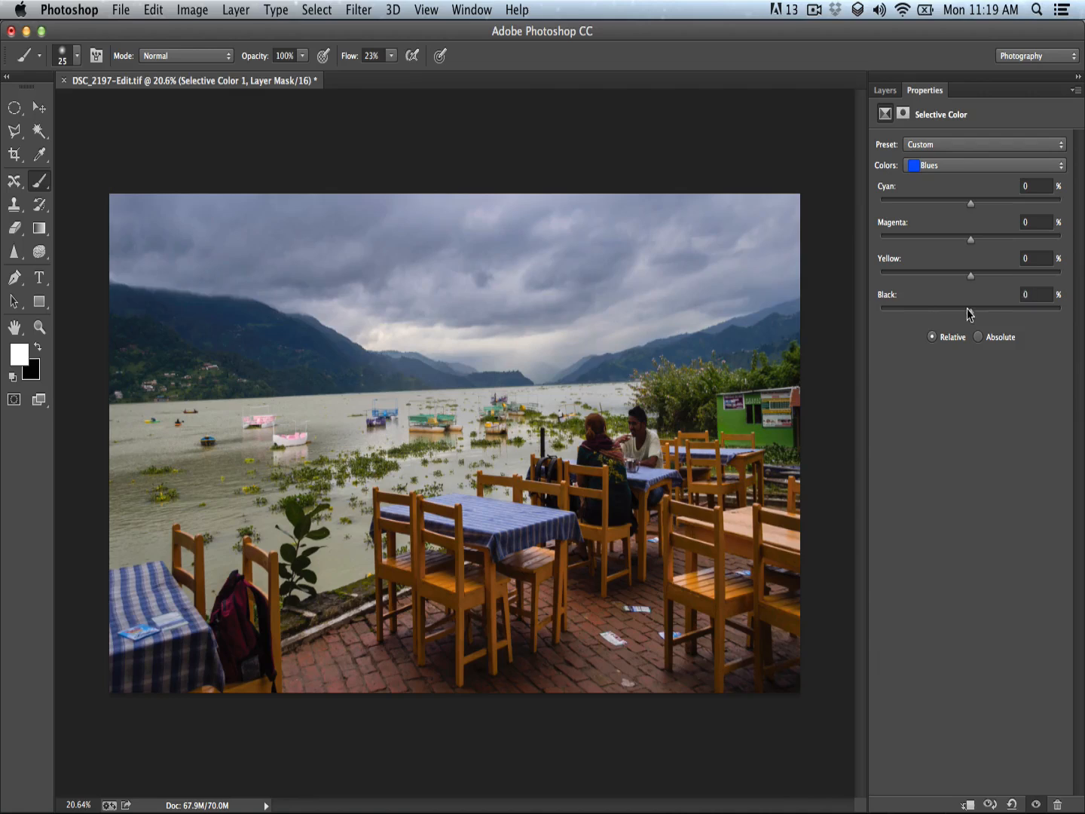
drag(969, 311, 1036, 325)
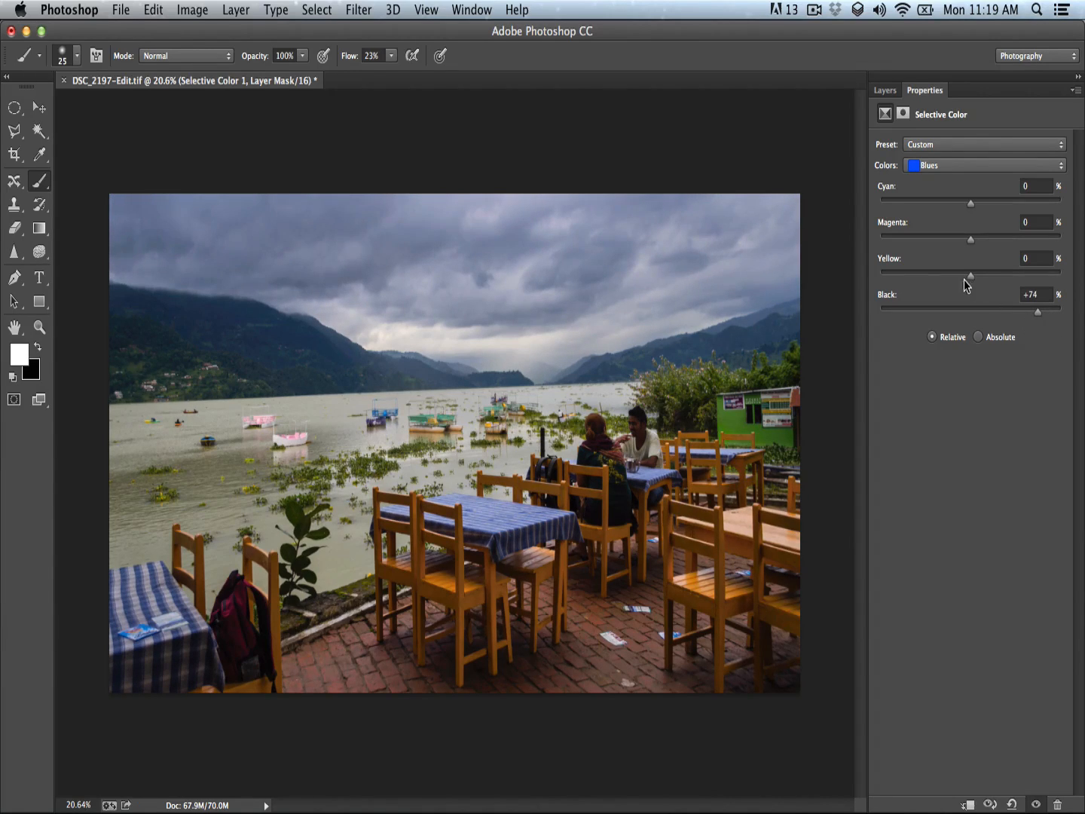
drag(971, 276, 926, 281)
mouse_move(1000, 250)
mouse_down()
mouse_move(970, 249)
mouse_move(936, 205)
mouse_move(1038, 226)
mouse_move(933, 206)
mouse_move(1021, 222)
mouse_move(972, 240)
mouse_move(993, 252)
mouse_move(983, 244)
mouse_up()
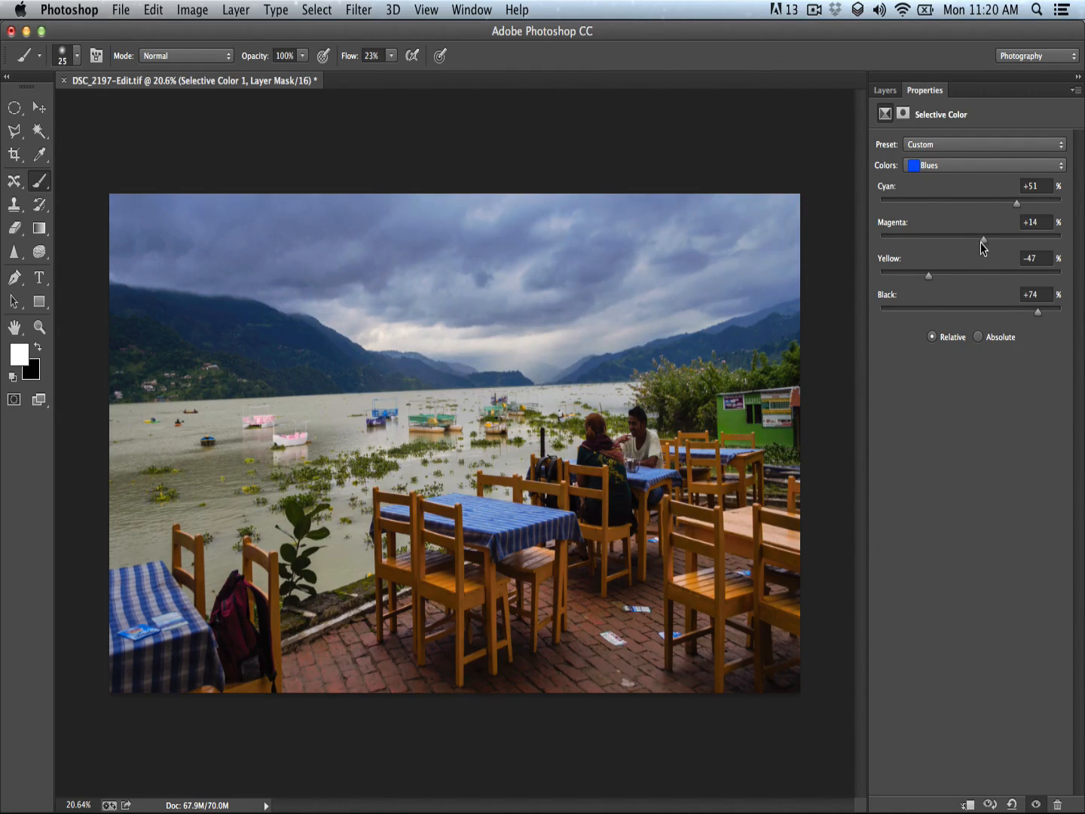
- Compare the photo with and without the Selective Color layer
click(885, 90)
click(879, 187)
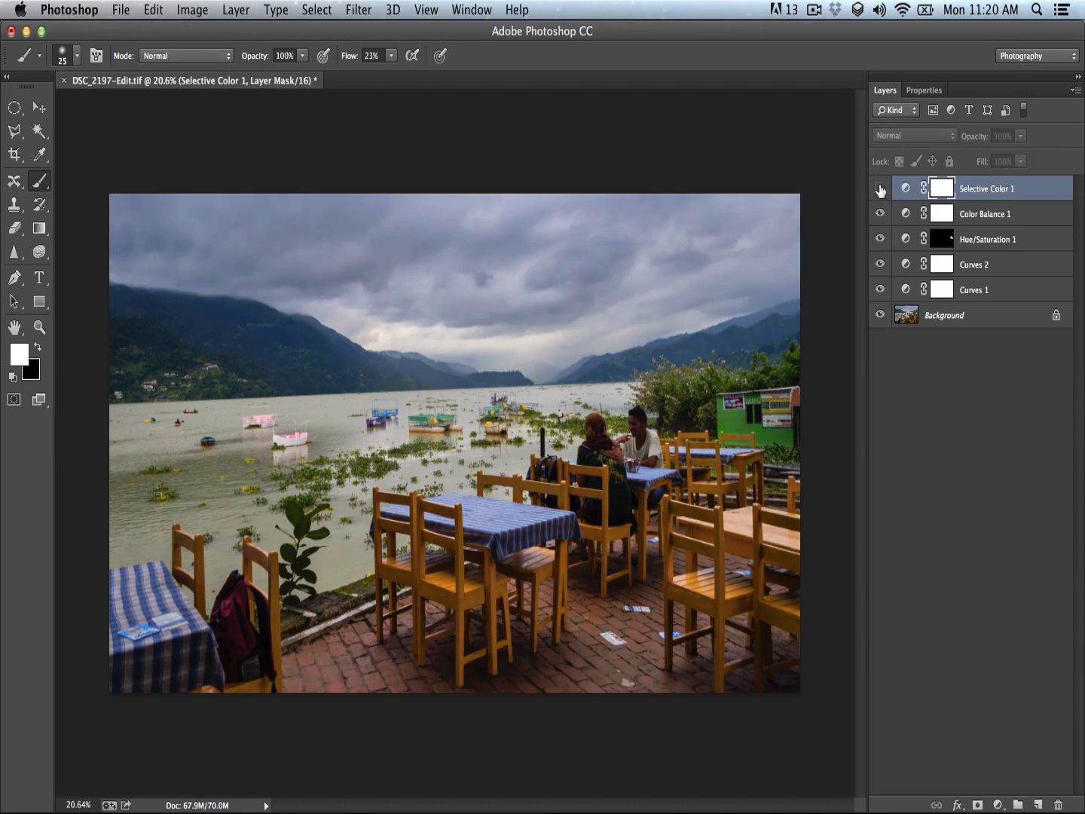
click(879, 187)
click(879, 187)
click(879, 187)
- In the Selective Color adjustment, set Black to -12% for the Whites and -2% for the Blacks
double_click(902, 186)
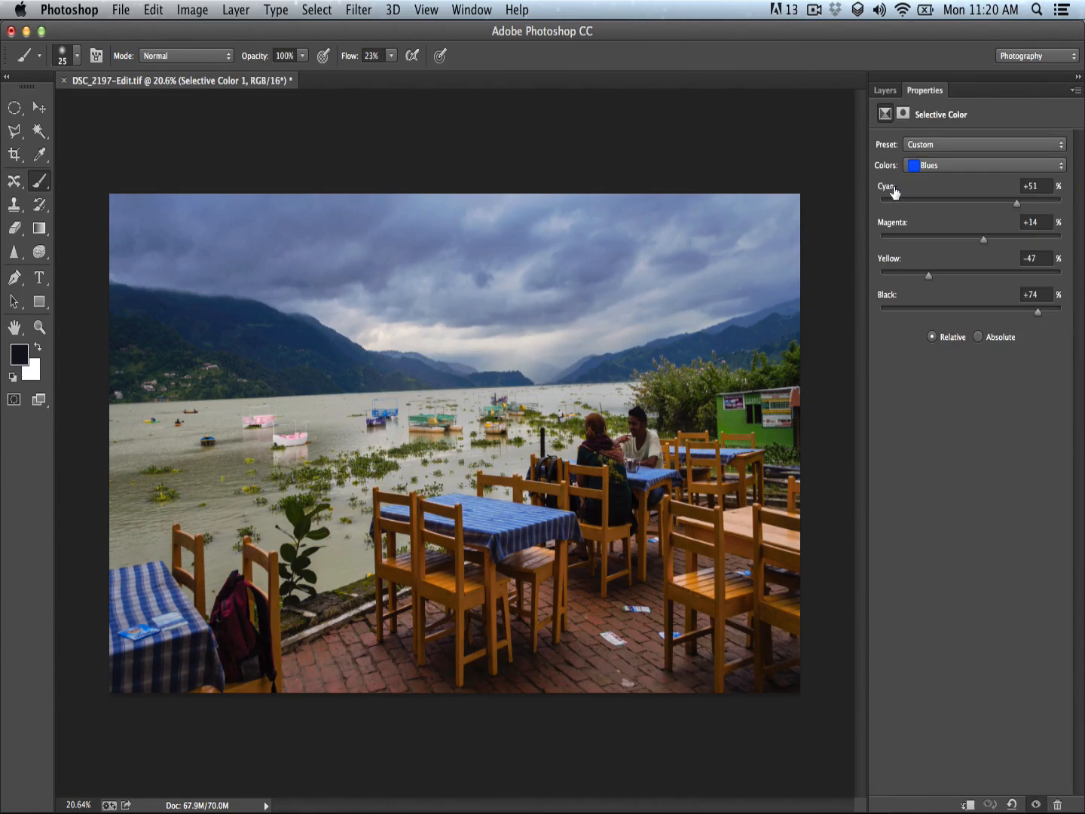
click(923, 166)
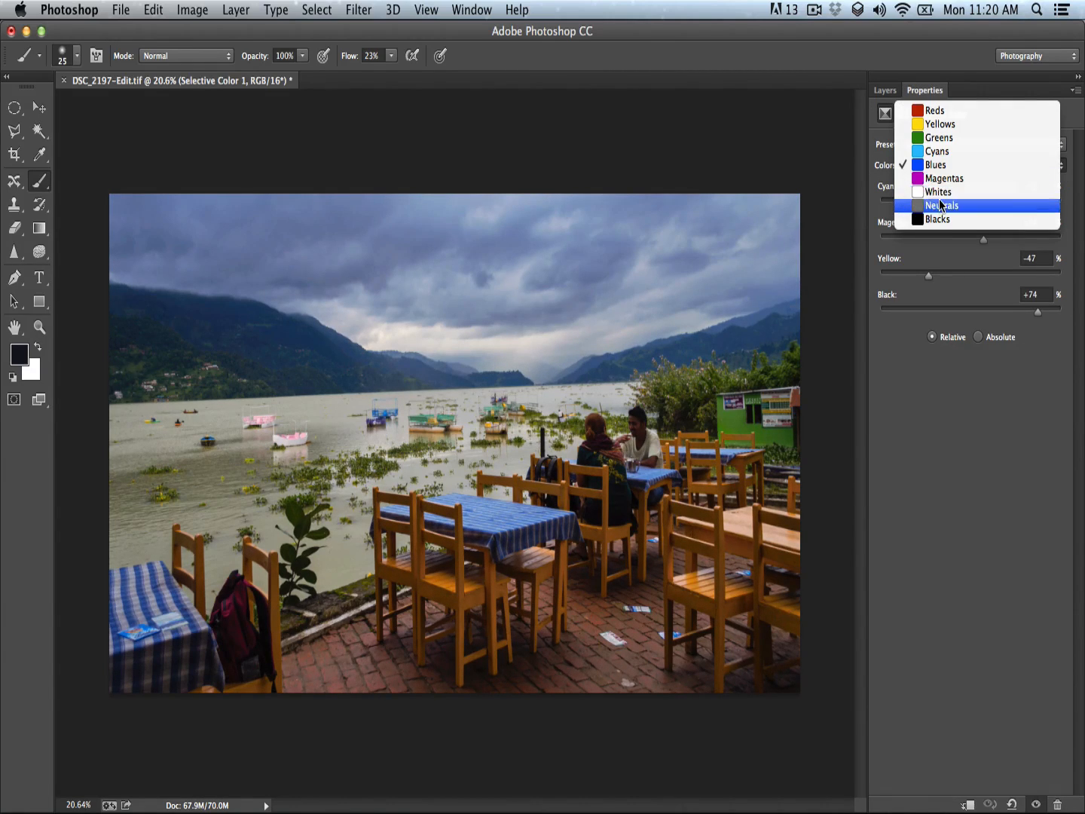
click(939, 192)
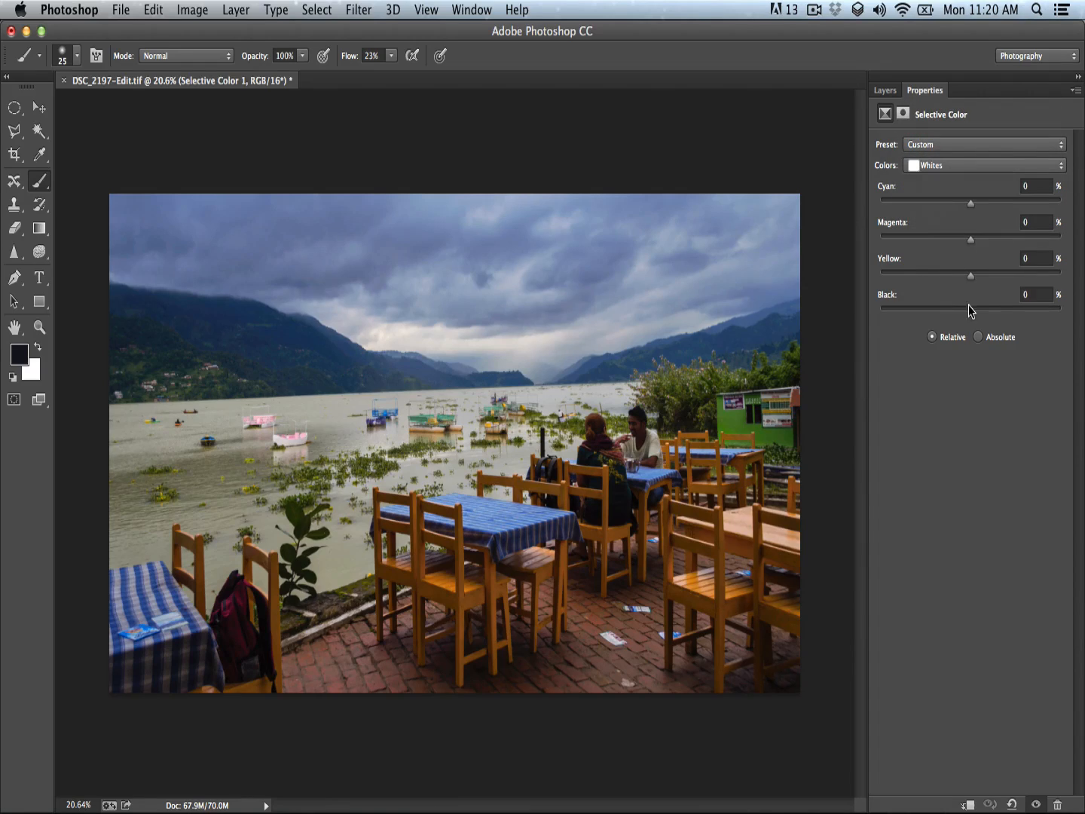
mouse_move(951, 301)
mouse_down()
mouse_move(1040, 307)
mouse_move(960, 306)
mouse_up()
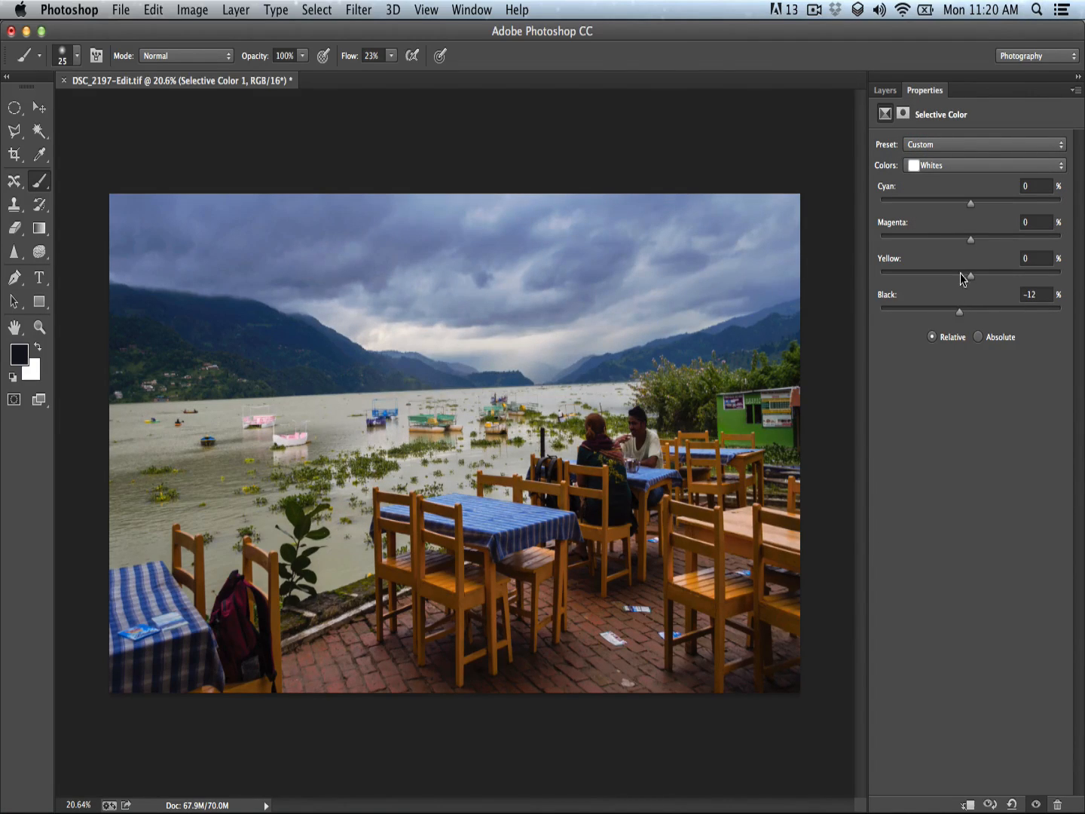
click(940, 165)
click(939, 193)
drag(970, 315, 969, 316)
- Check the revised Selective Color effect against the photo with that layer hidden, then leave it visible
click(885, 90)
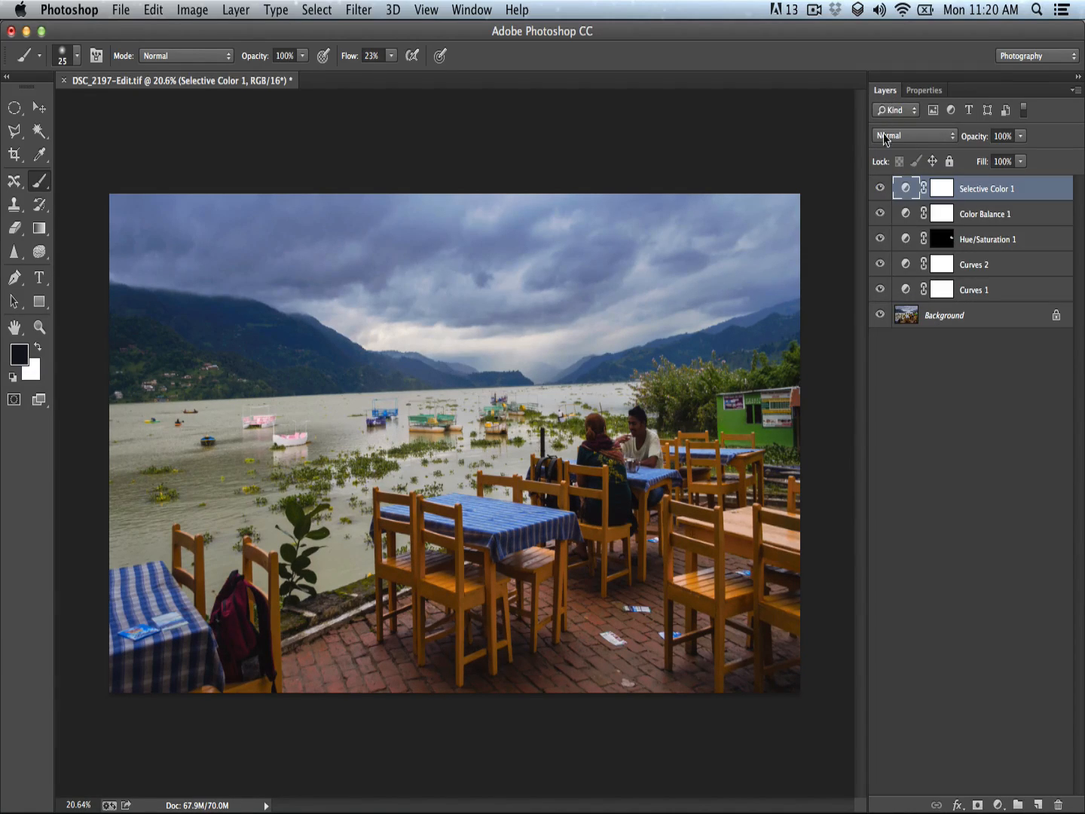
click(879, 188)
click(879, 187)
click(879, 188)
click(879, 187)
click(998, 805)
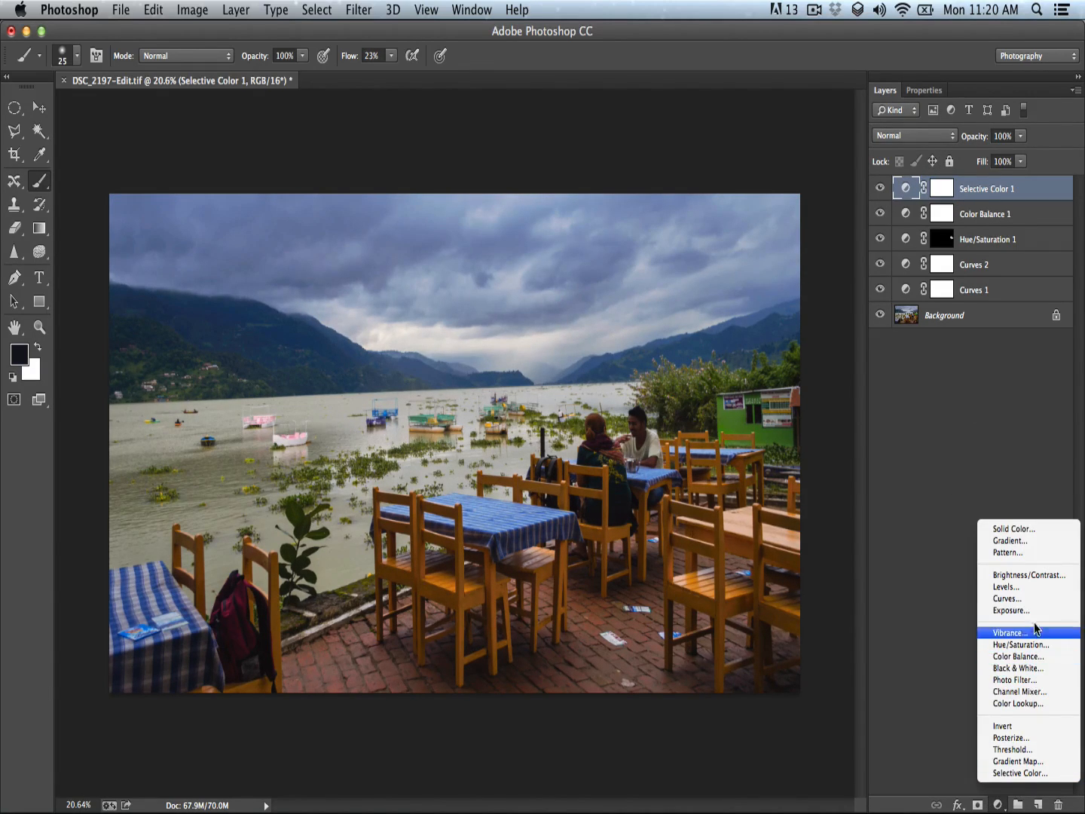
click(1010, 587)
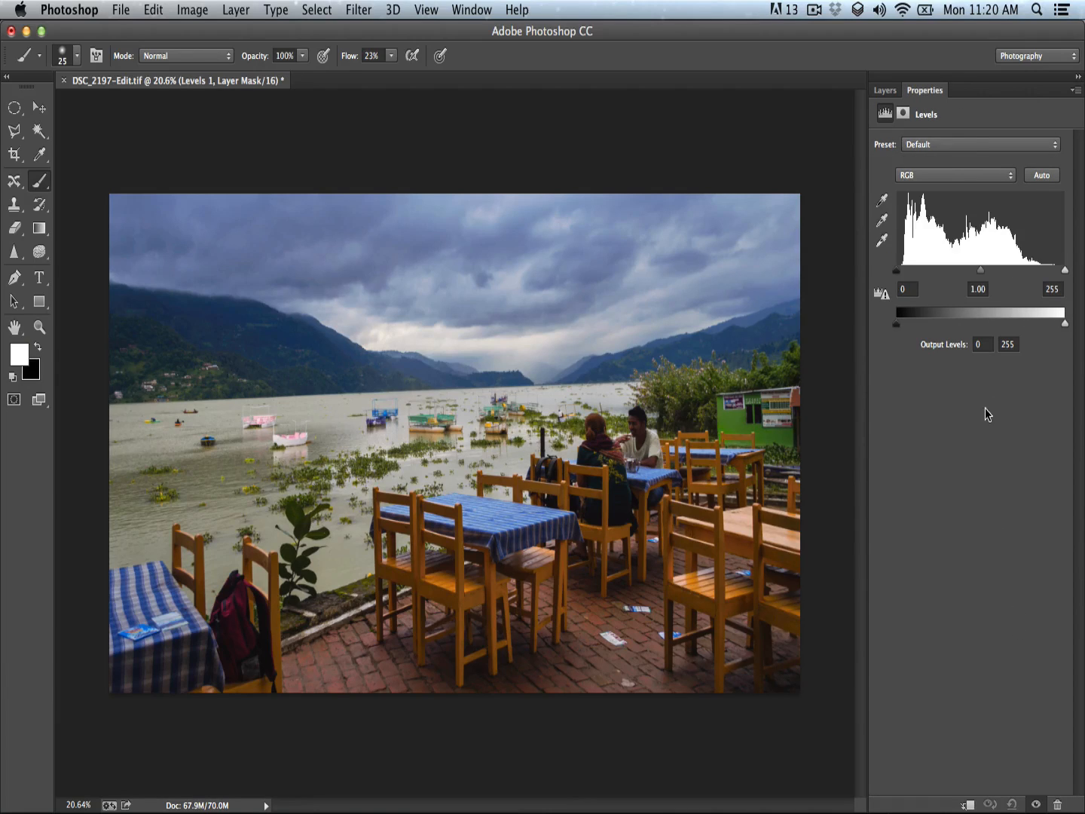
key(super+z)
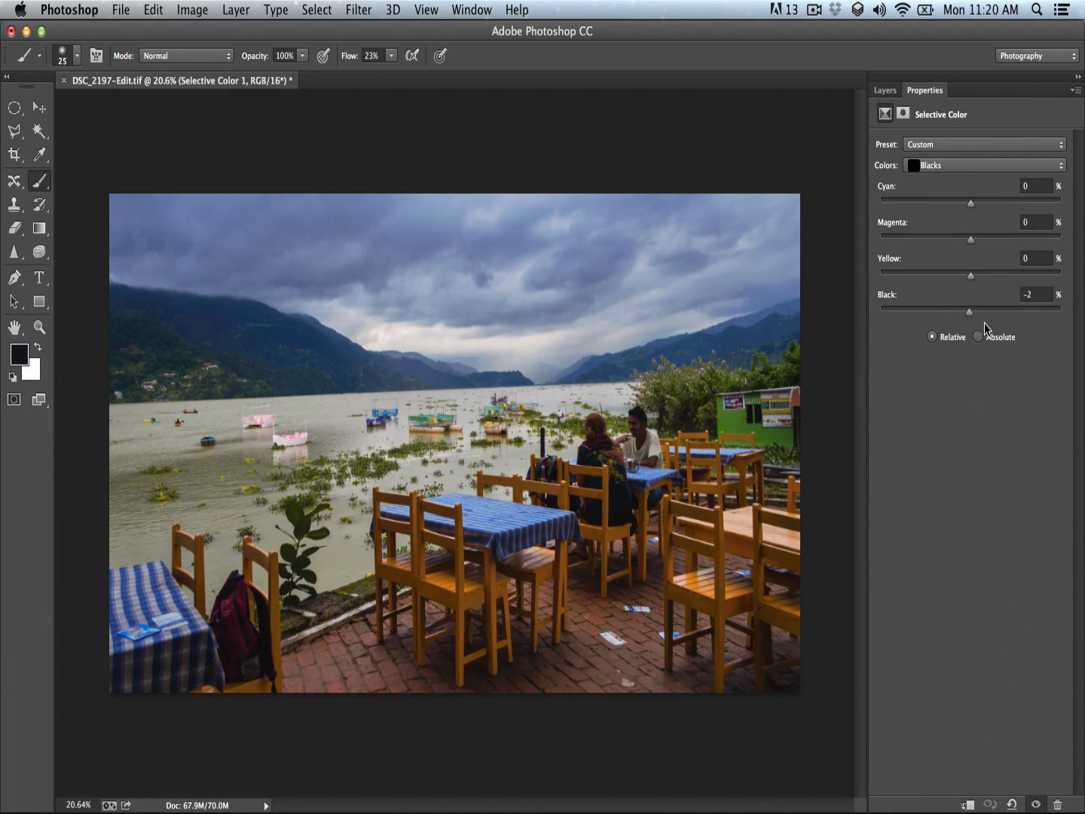
click(880, 91)
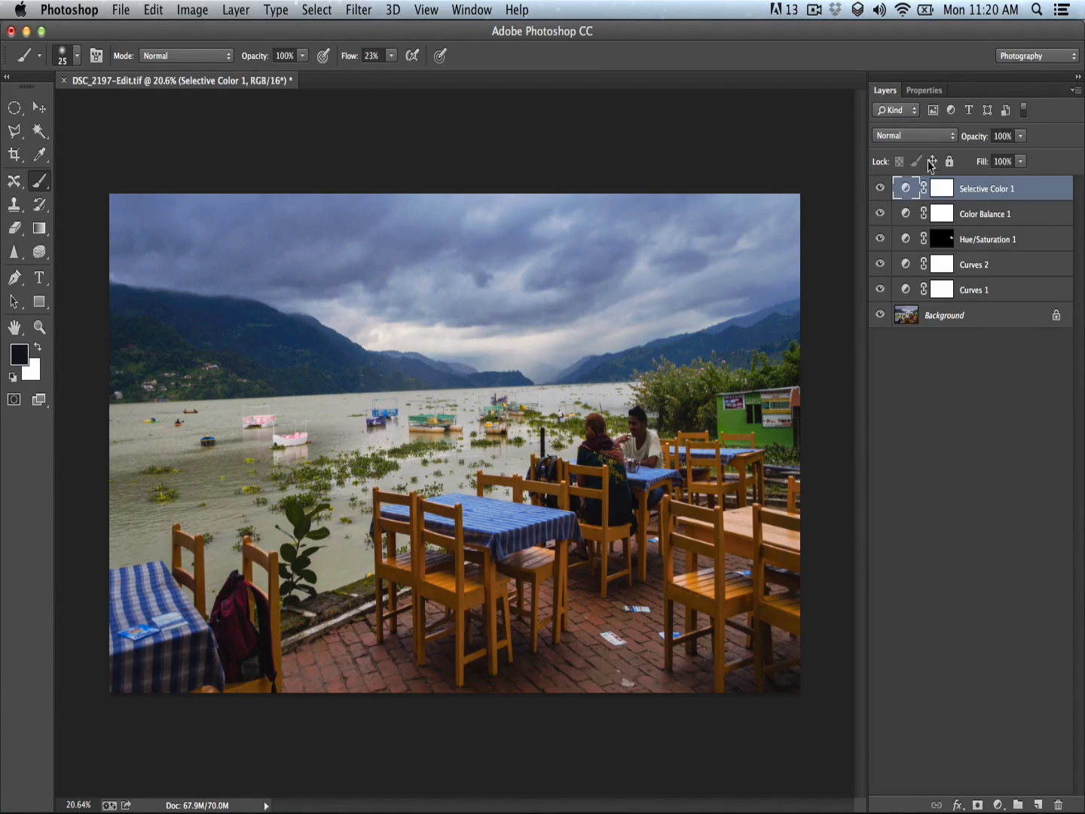
- Add another Curves adjustment layer with a highlight point at input 188, output 192, and a second point in the shadows
click(997, 804)
click(1007, 599)
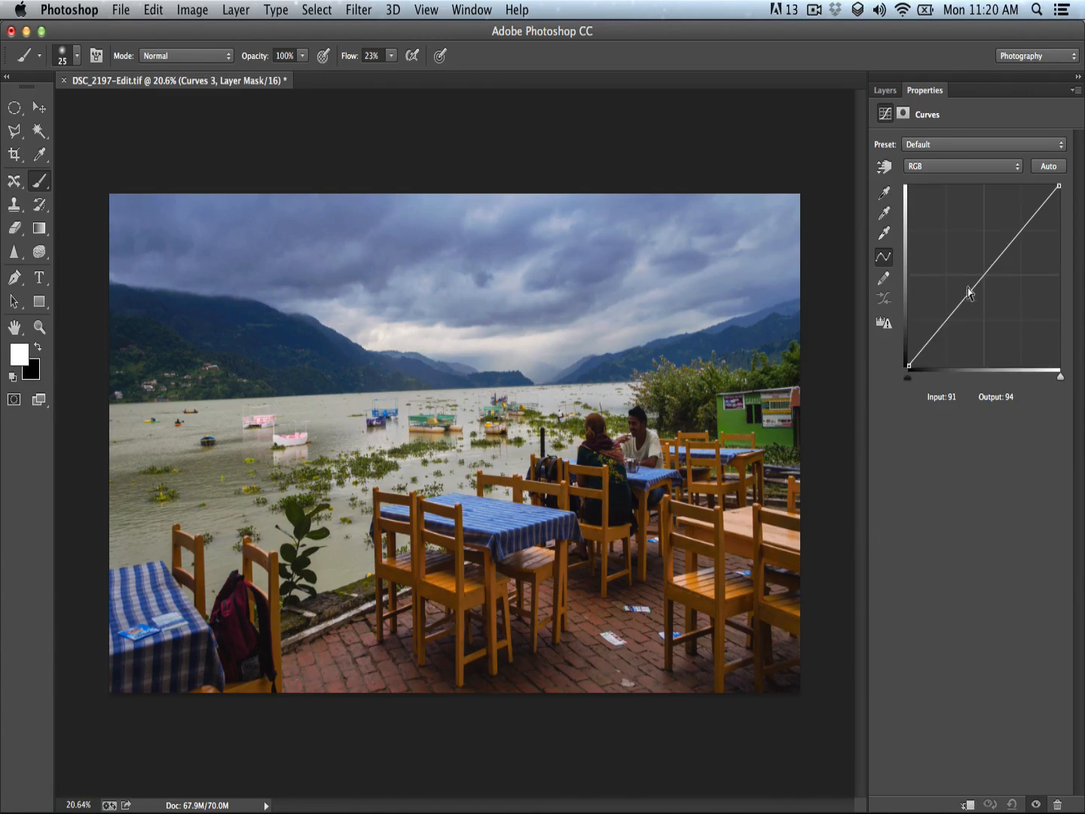
drag(1018, 233, 1020, 230)
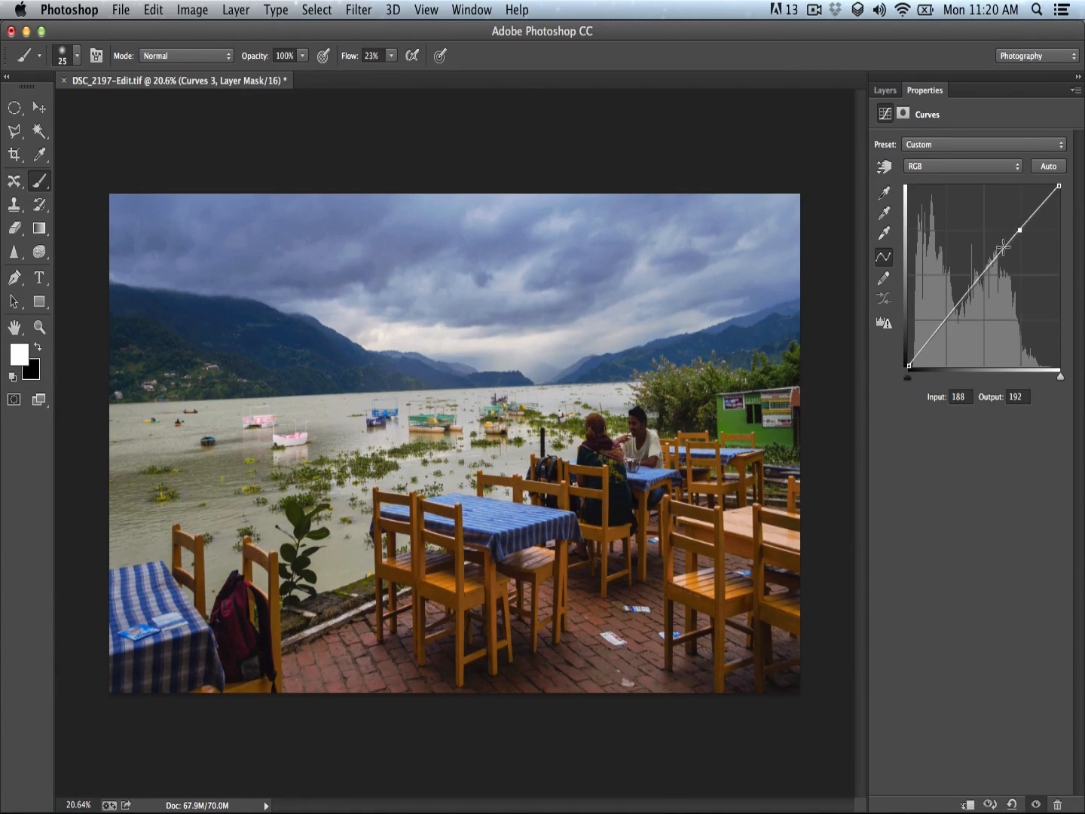
drag(944, 329, 947, 323)
- Group all the adjustment layers above the Background, from Curves 3 down to Curves 1
click(885, 90)
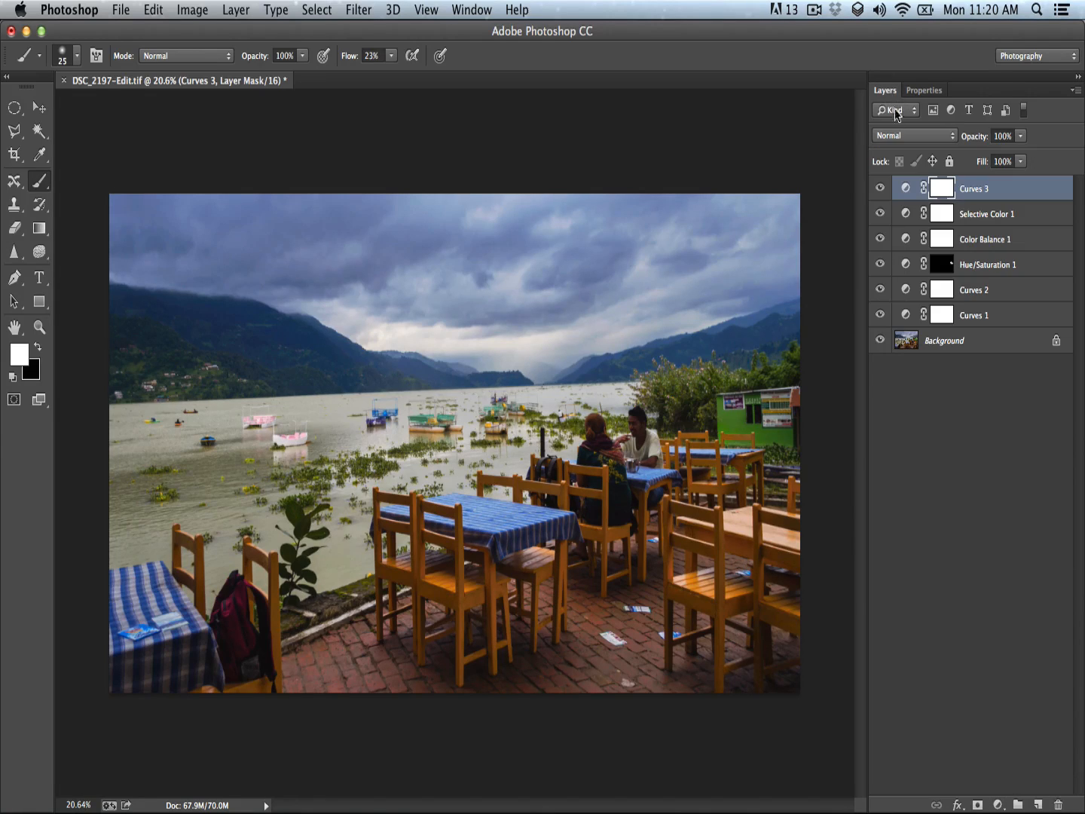
shift+click(986, 317)
key(super+g)
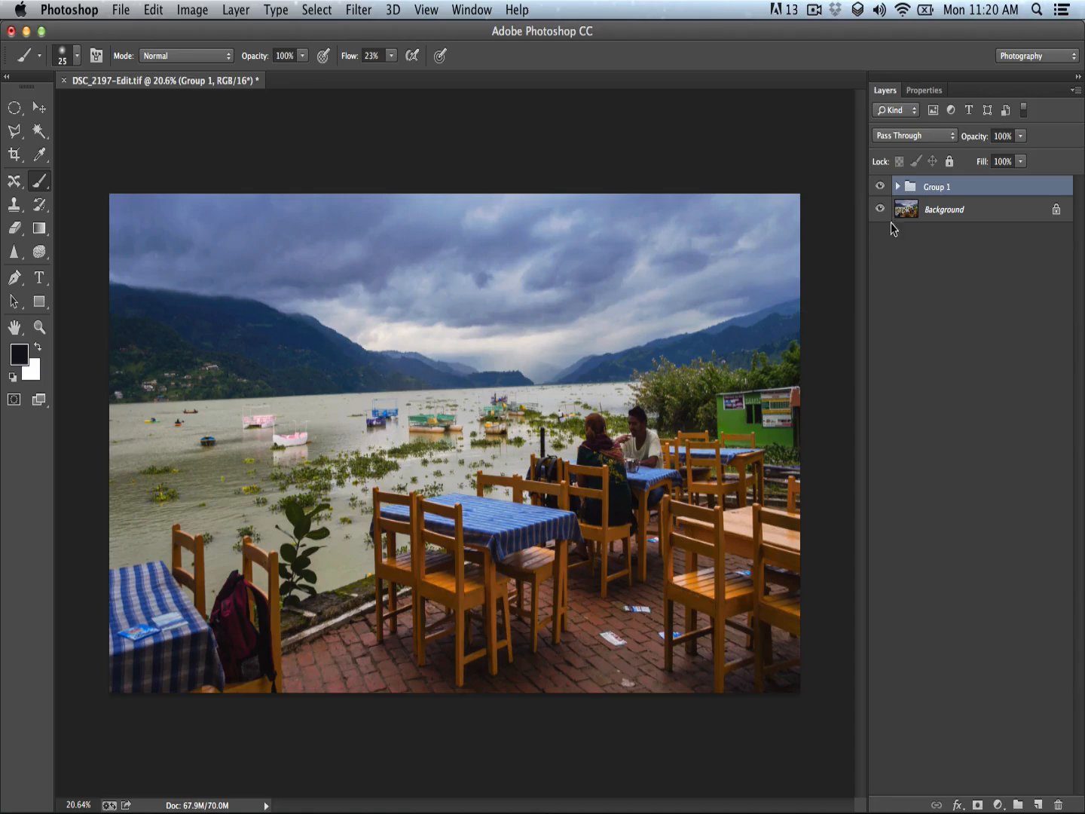
- Compare the photo with and without the whole adjustment group, leaving the group visible
click(880, 187)
click(880, 186)
click(880, 186)
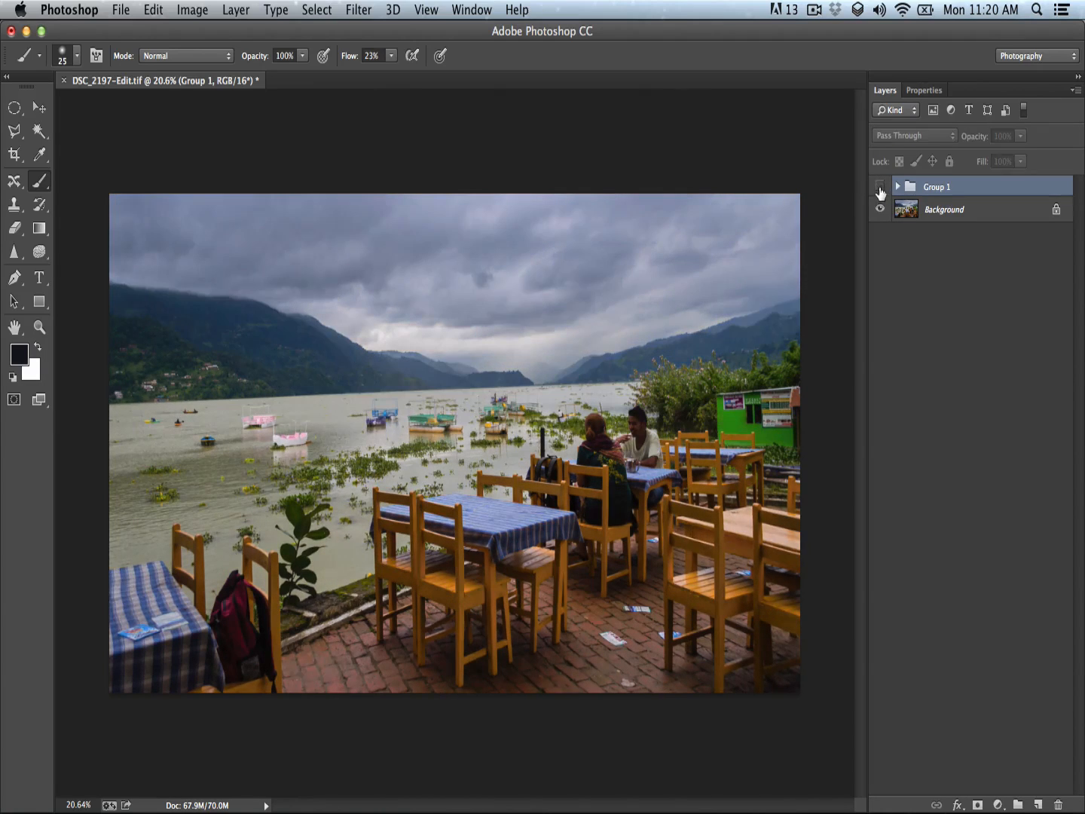
click(880, 187)
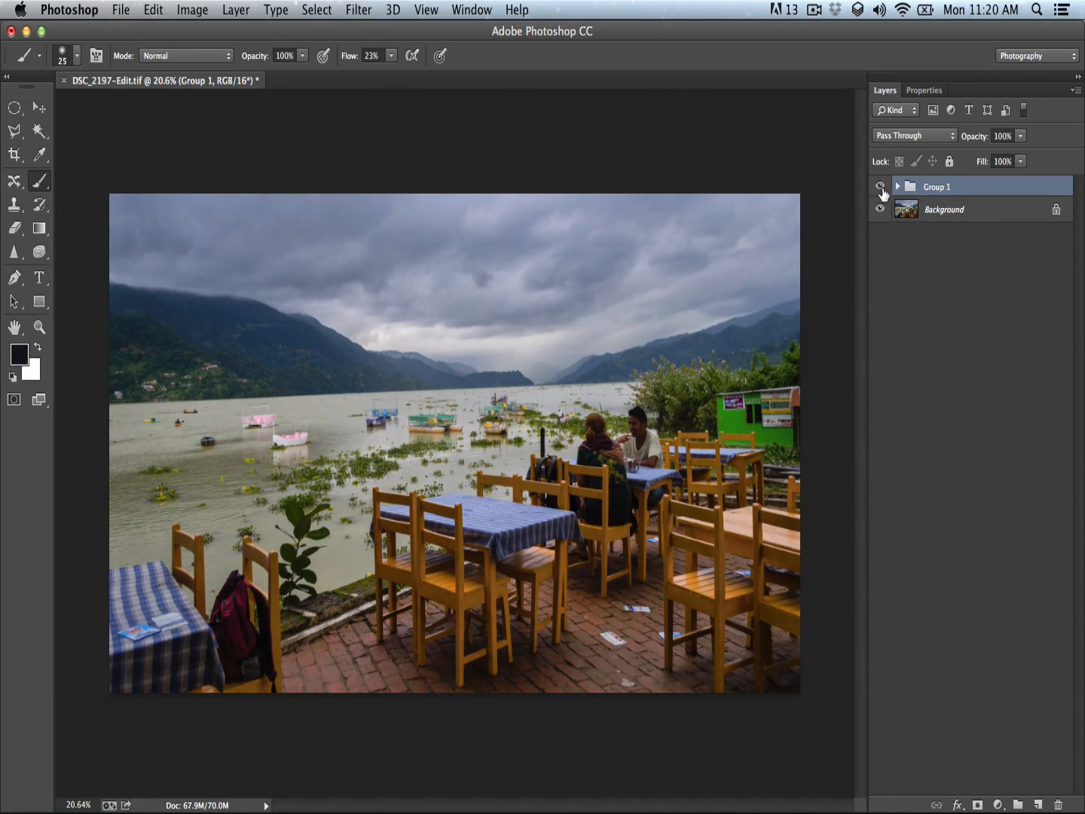
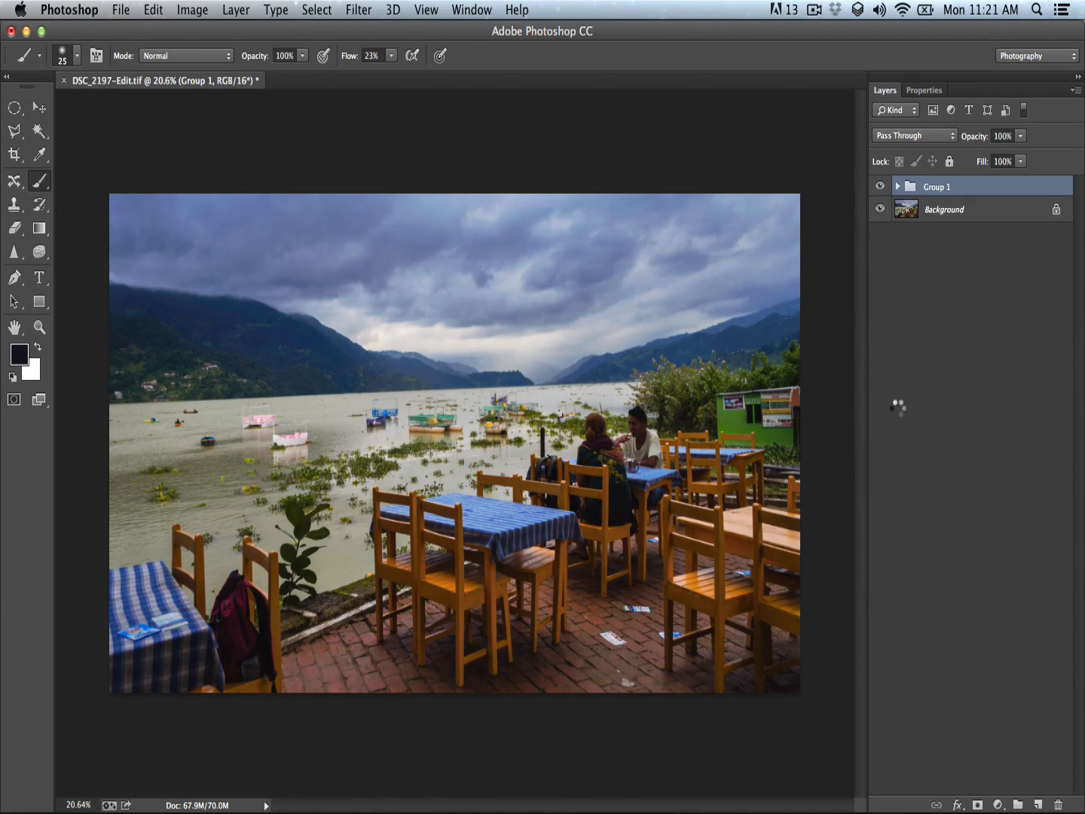
- Stamp all visible layers onto a new top layer and convert it for Smart Filters, leaving the layer visible
click(358, 9)
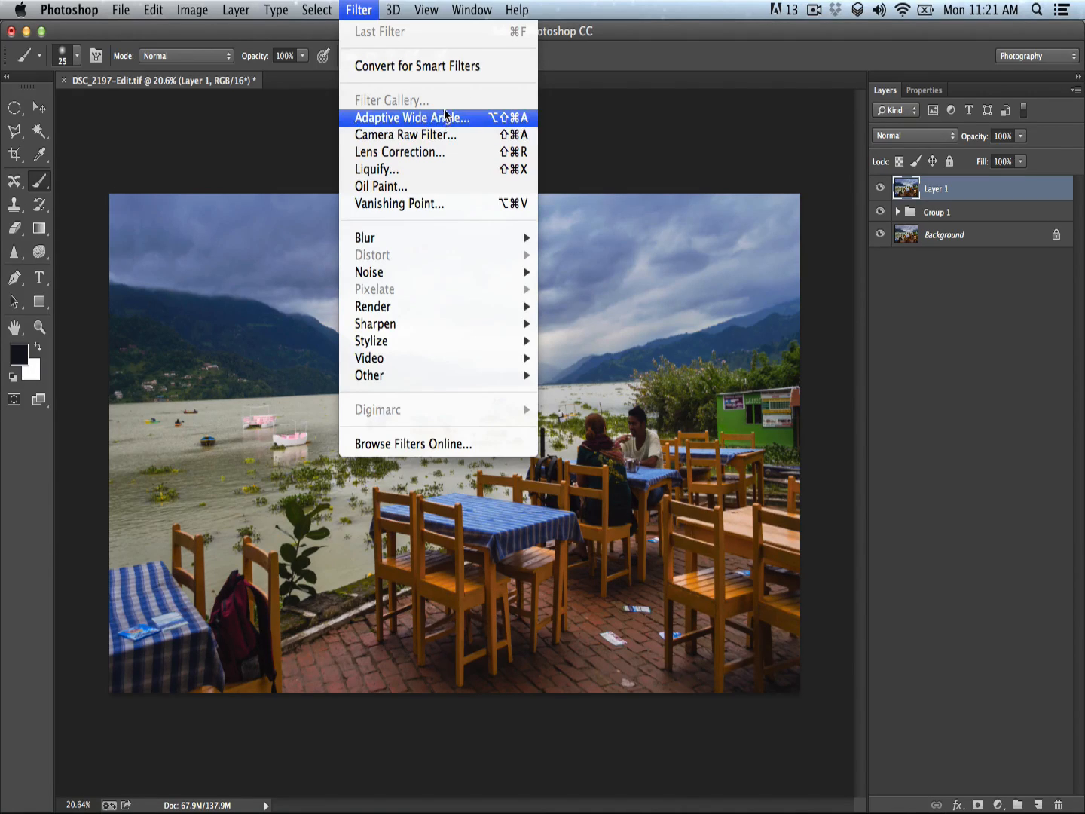
click(446, 68)
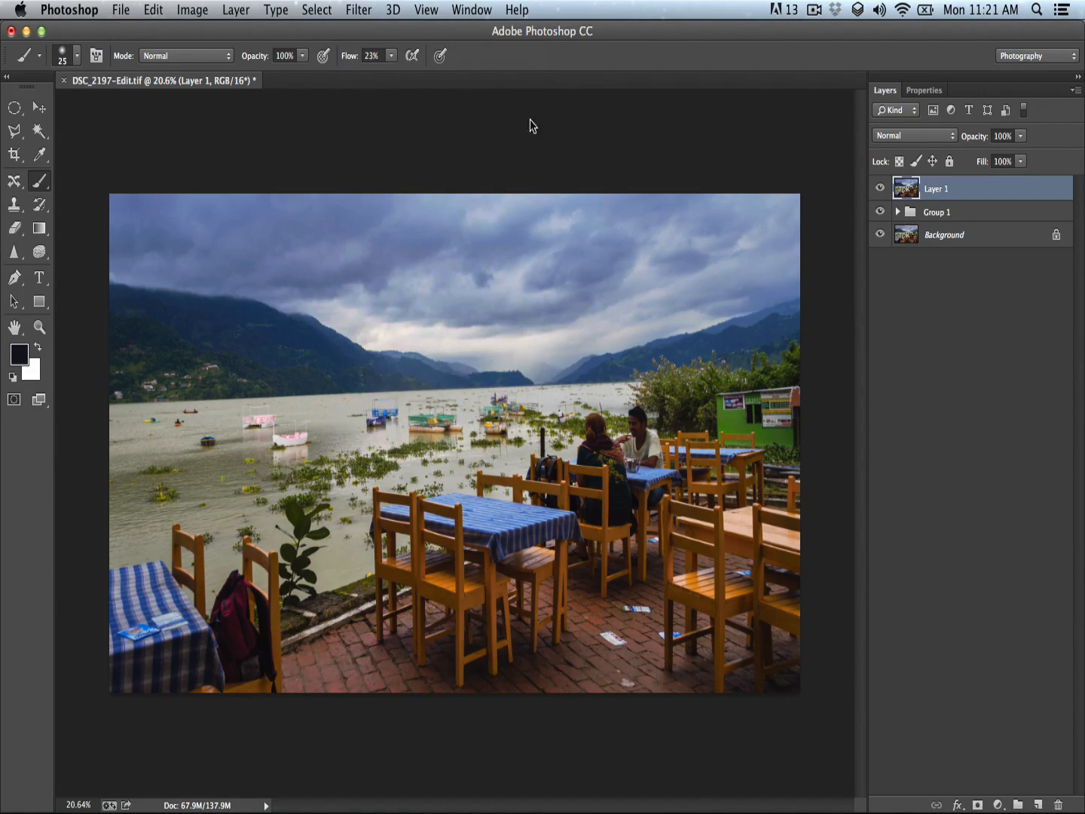
click(880, 189)
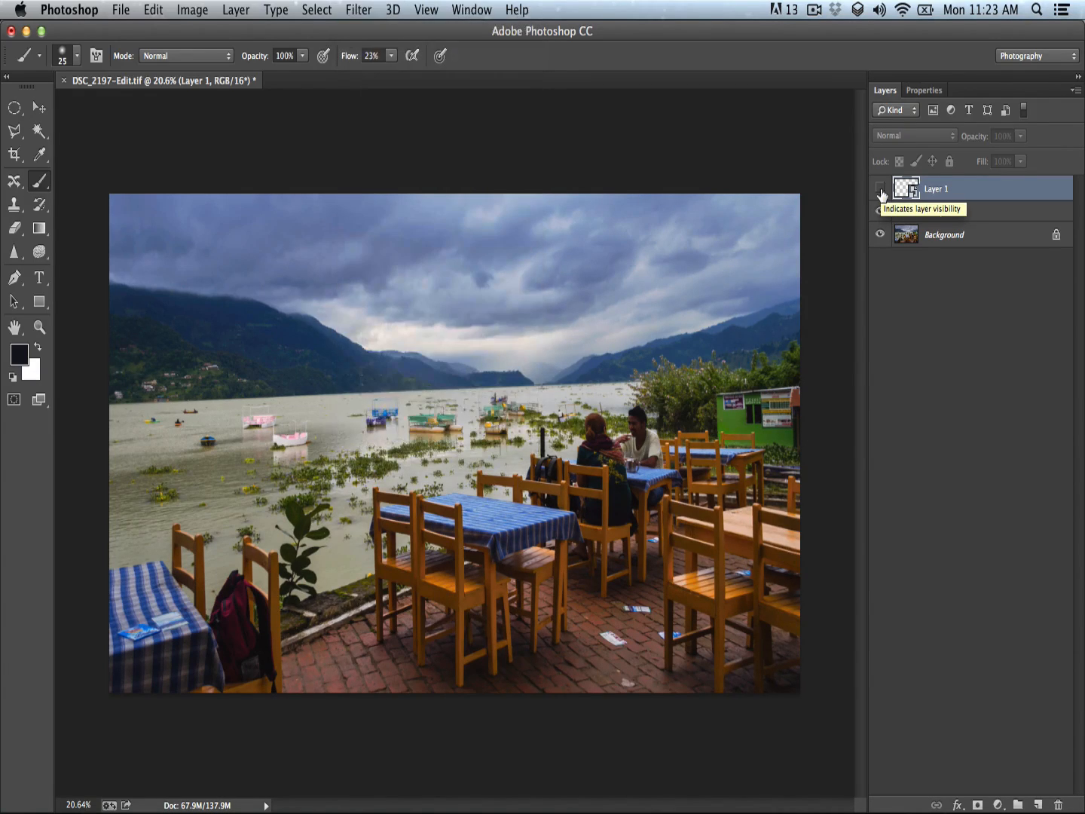
click(881, 190)
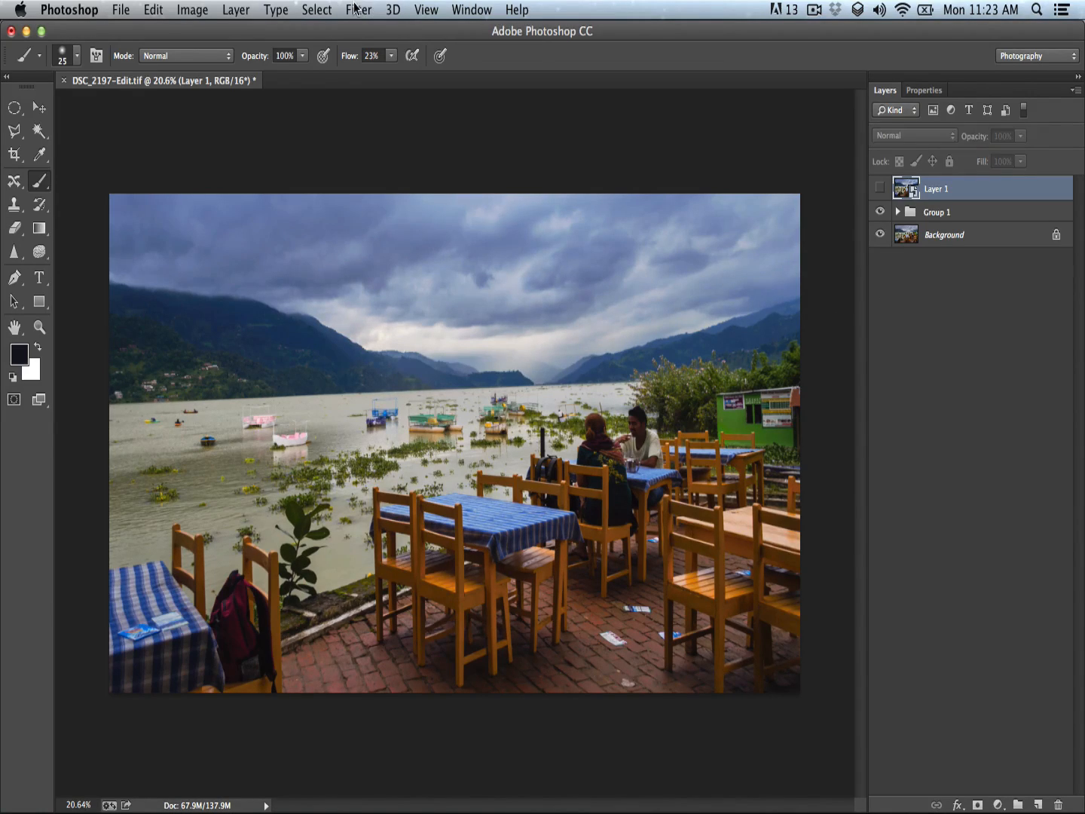
click(356, 9)
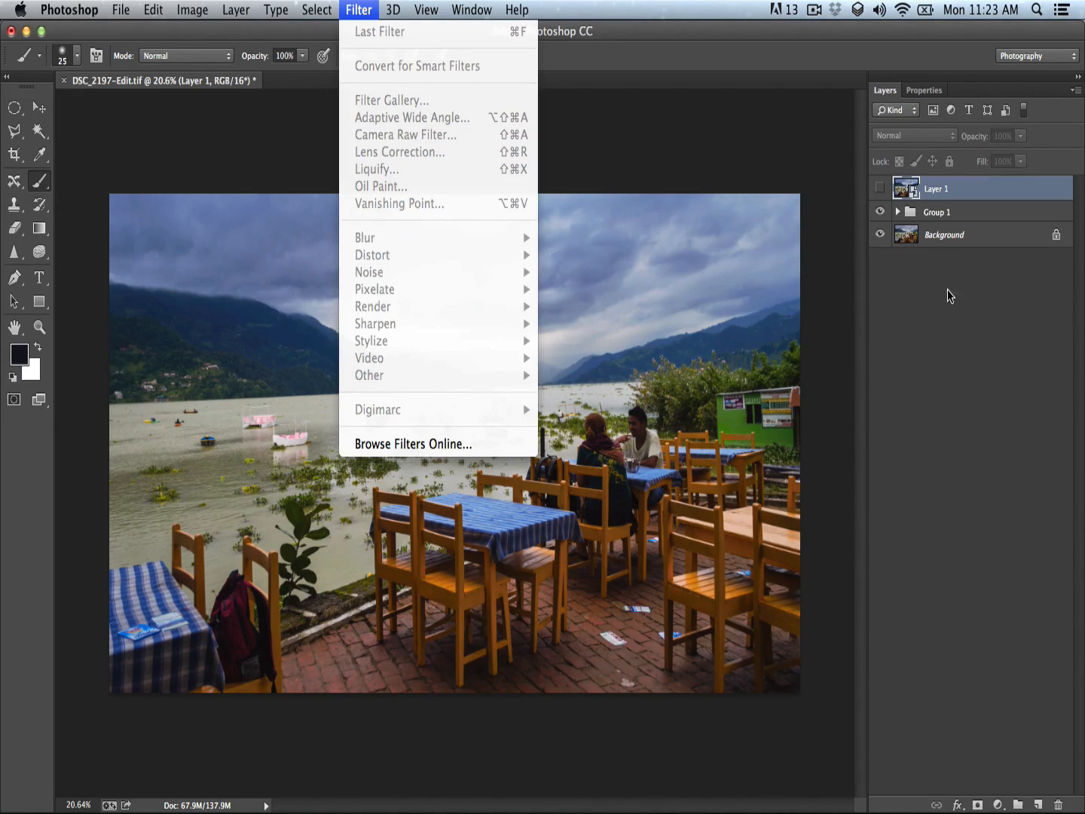
click(880, 188)
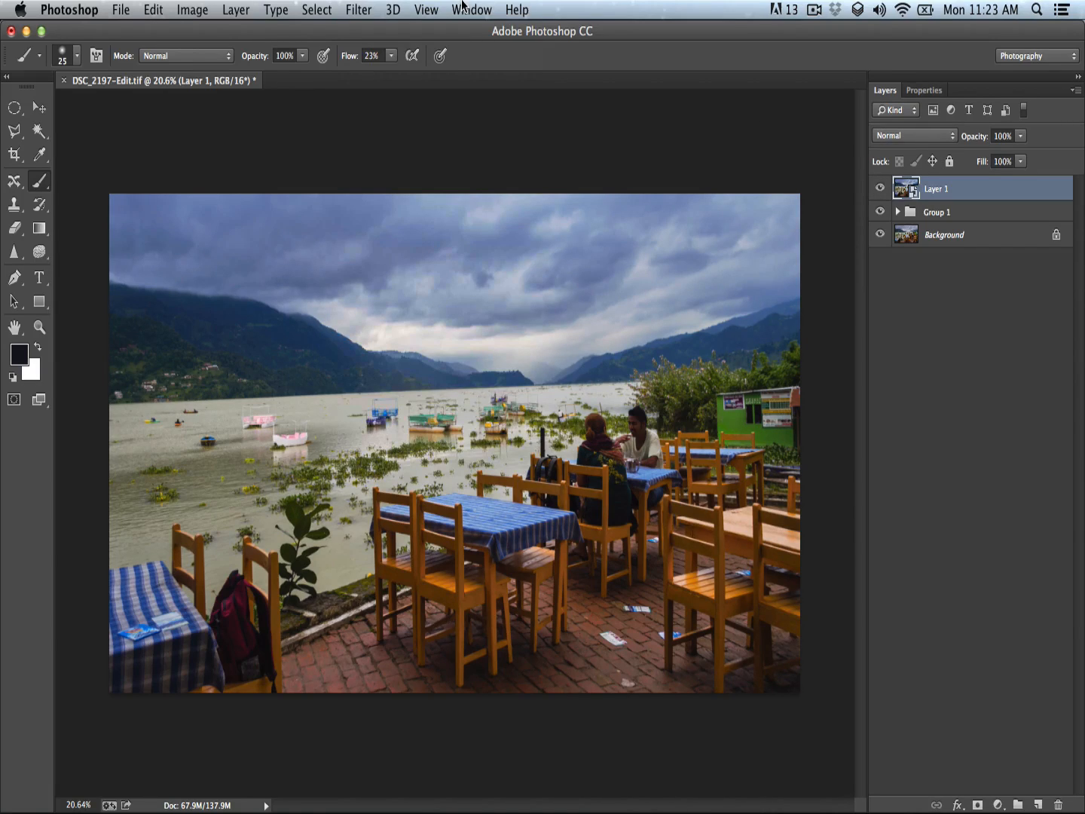
- Apply a High Pass filter with a radius of 1.0 pixel to the merged smart layer
click(358, 10)
mouse_move(399, 375)
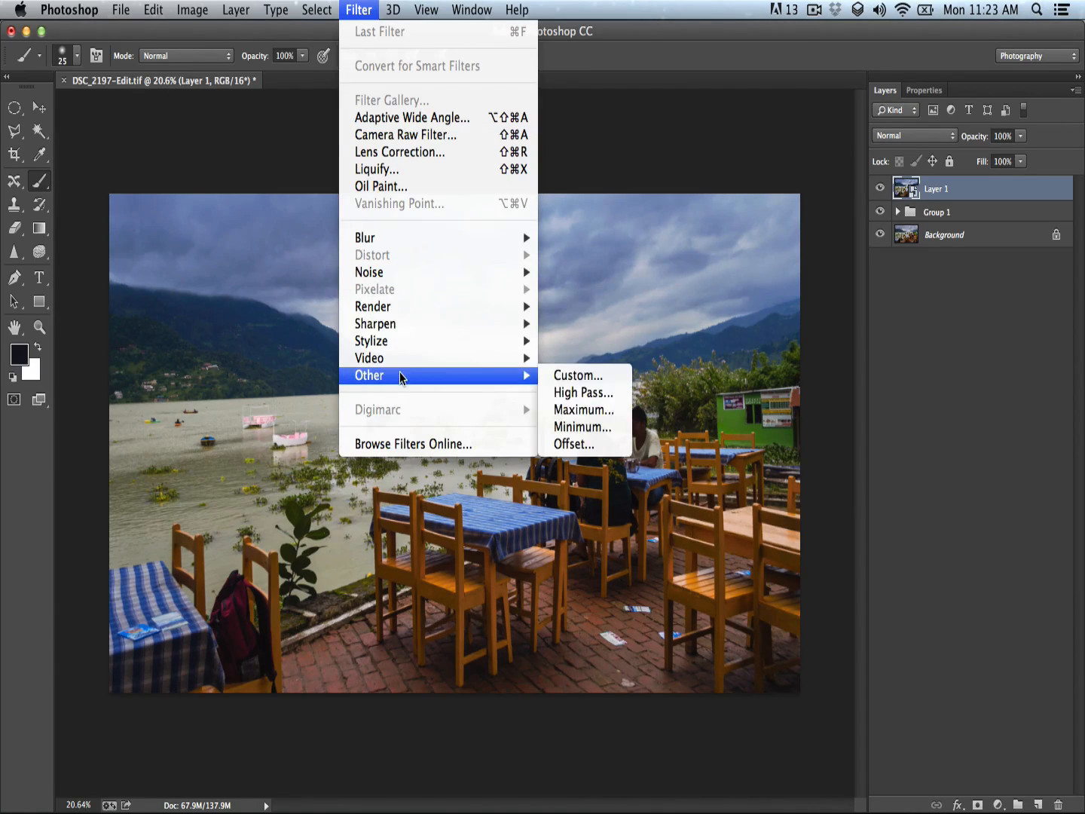
click(594, 407)
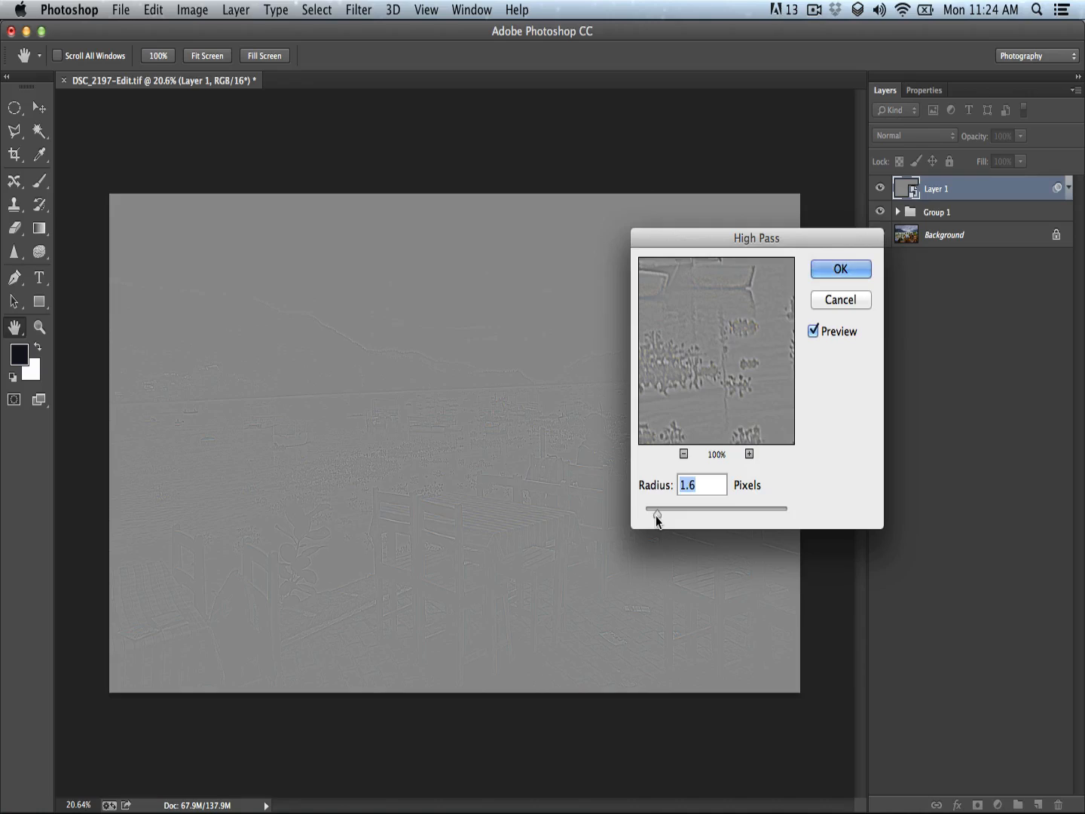
drag(656, 516, 651, 515)
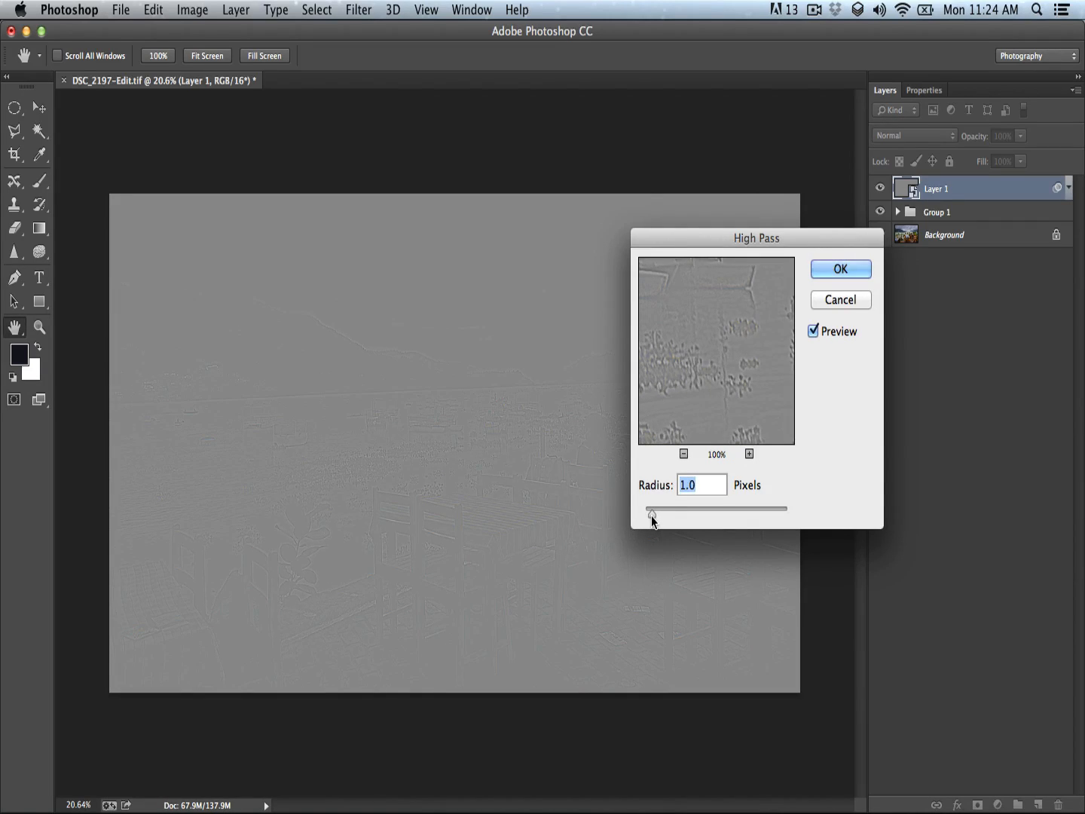
click(835, 270)
key(b)
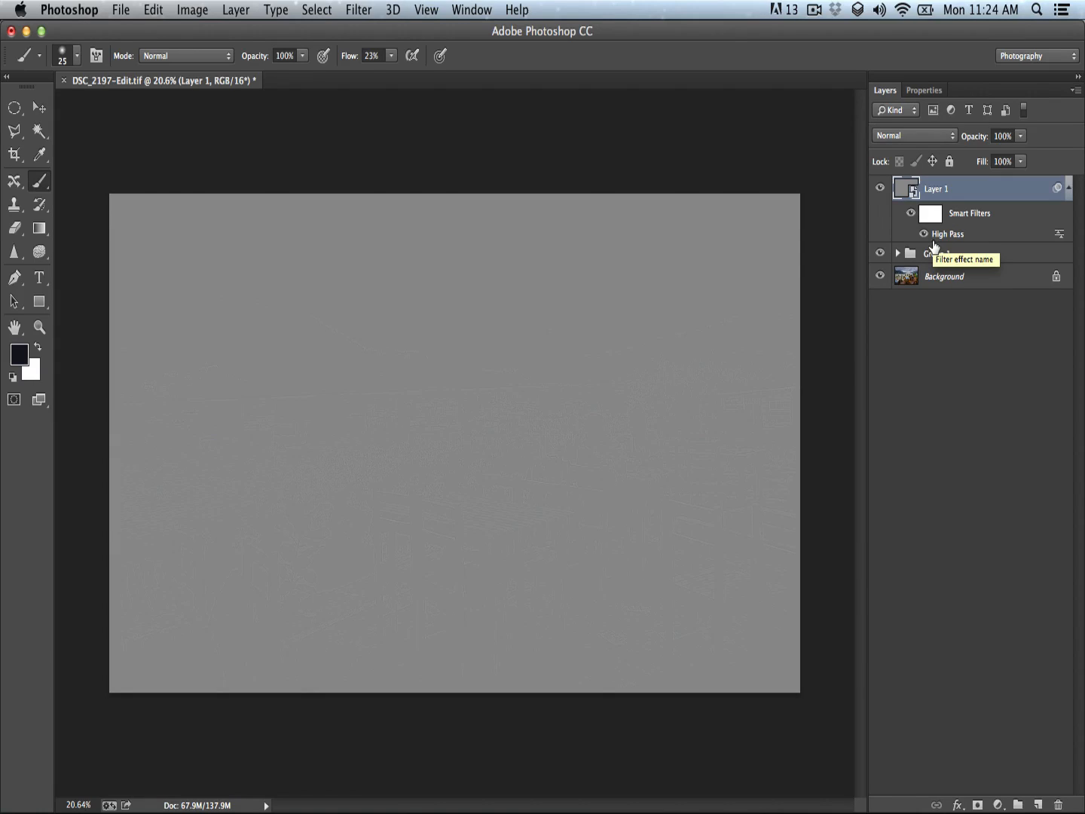
- Set the High Pass layer's blend mode to Overlay and compare the photo with and without it, leaving it visible
click(912, 135)
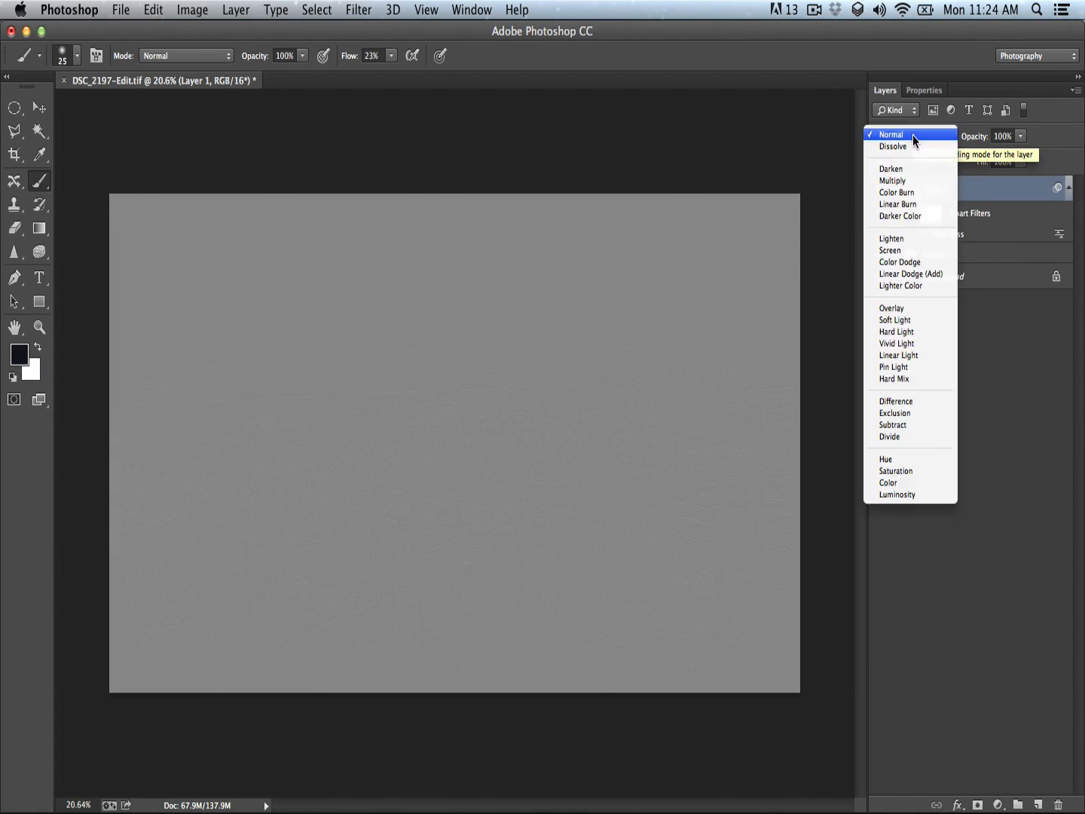
click(910, 310)
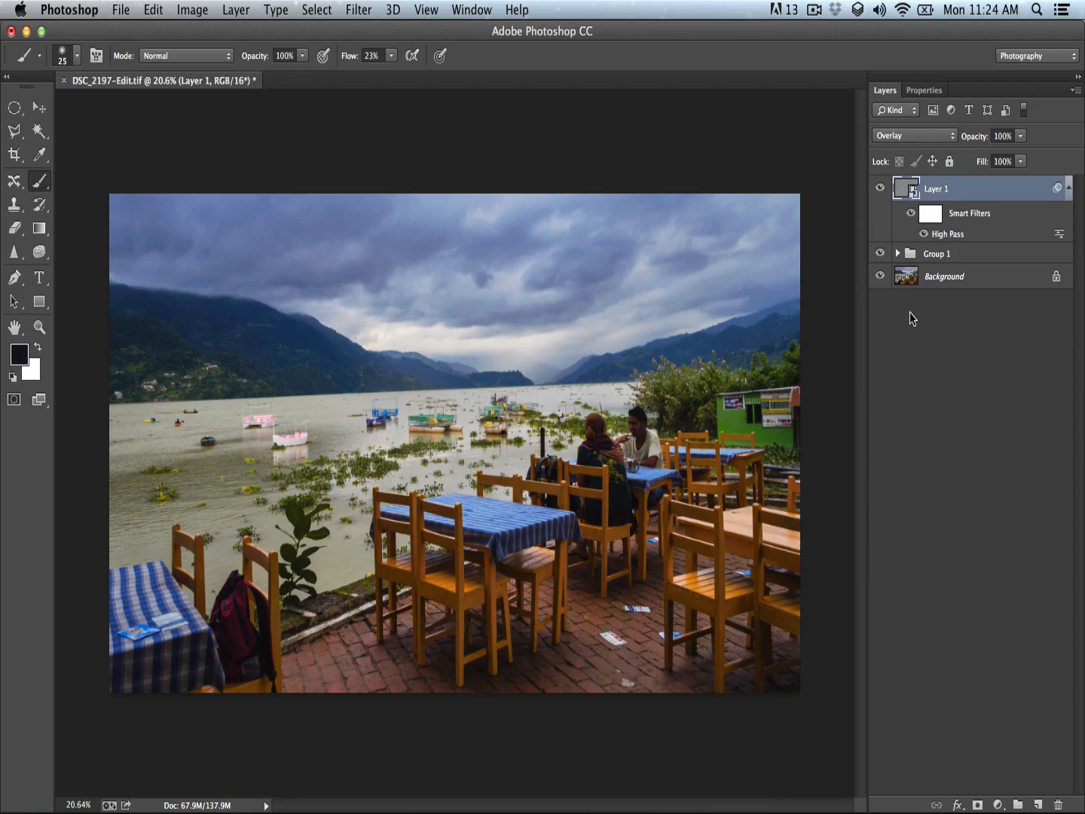
key(super+plus)
key(super+plus)
key(super+plus)
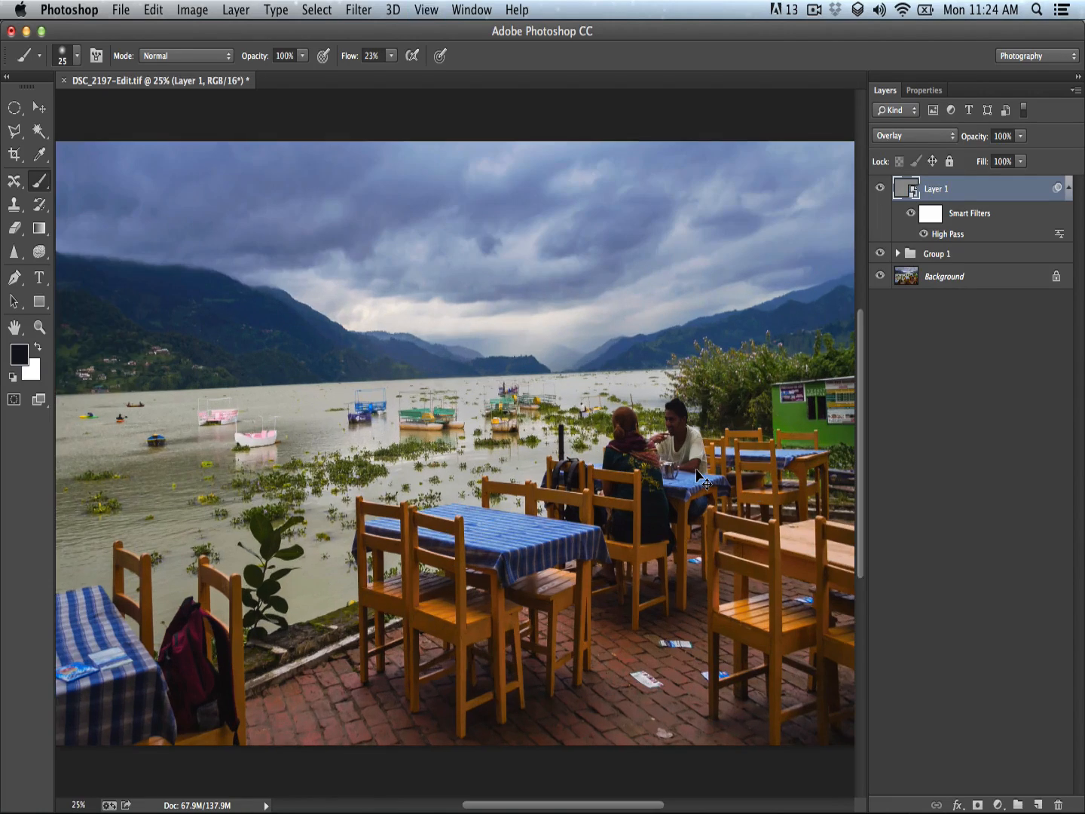
key(super+minus)
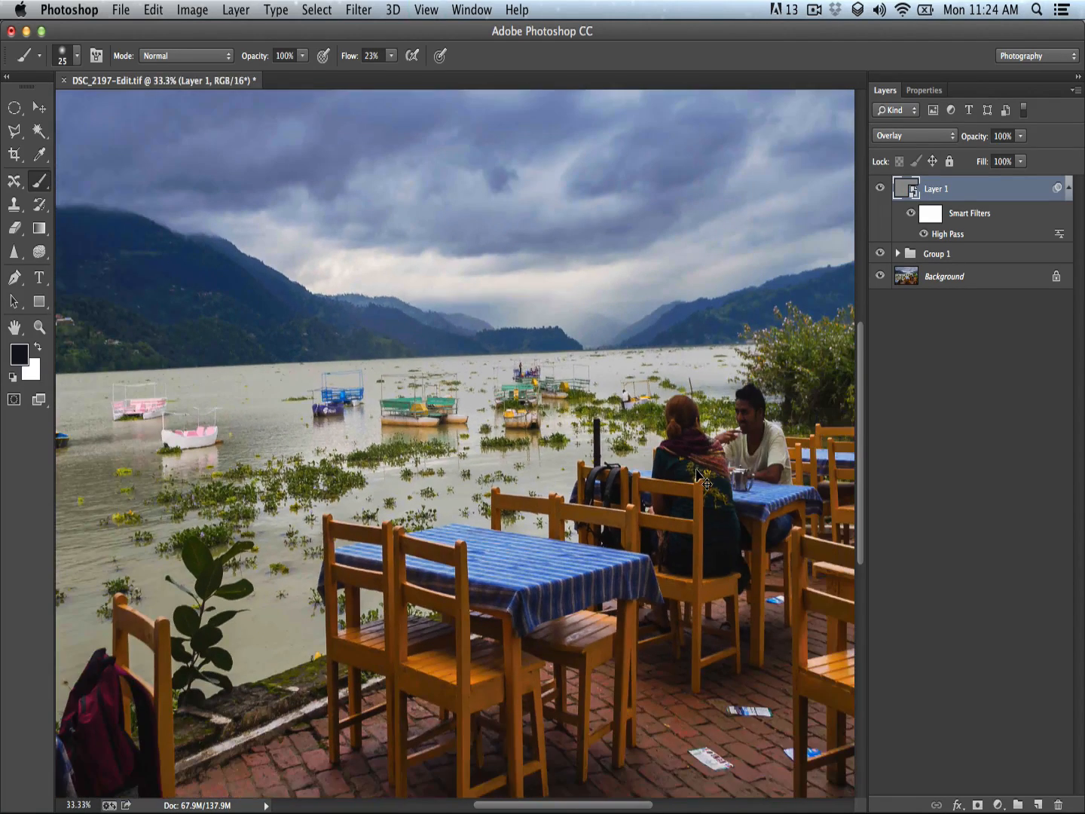
click(880, 190)
click(880, 190)
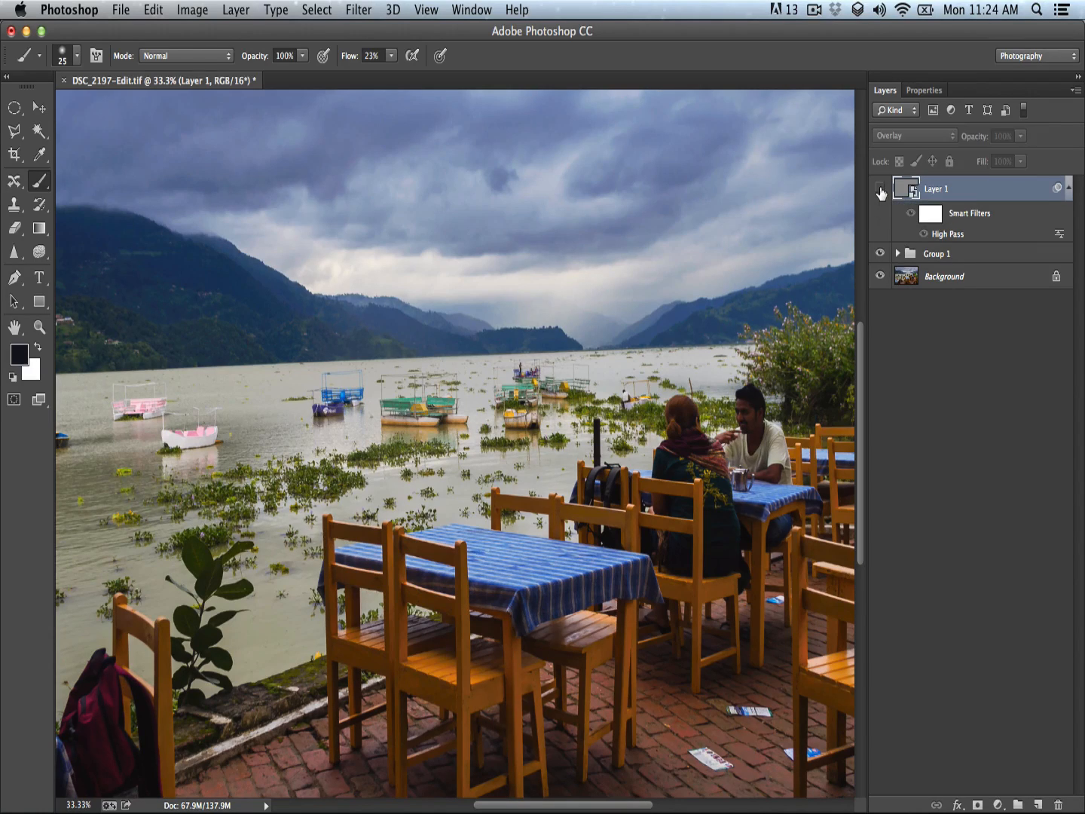
click(880, 191)
click(880, 194)
click(881, 196)
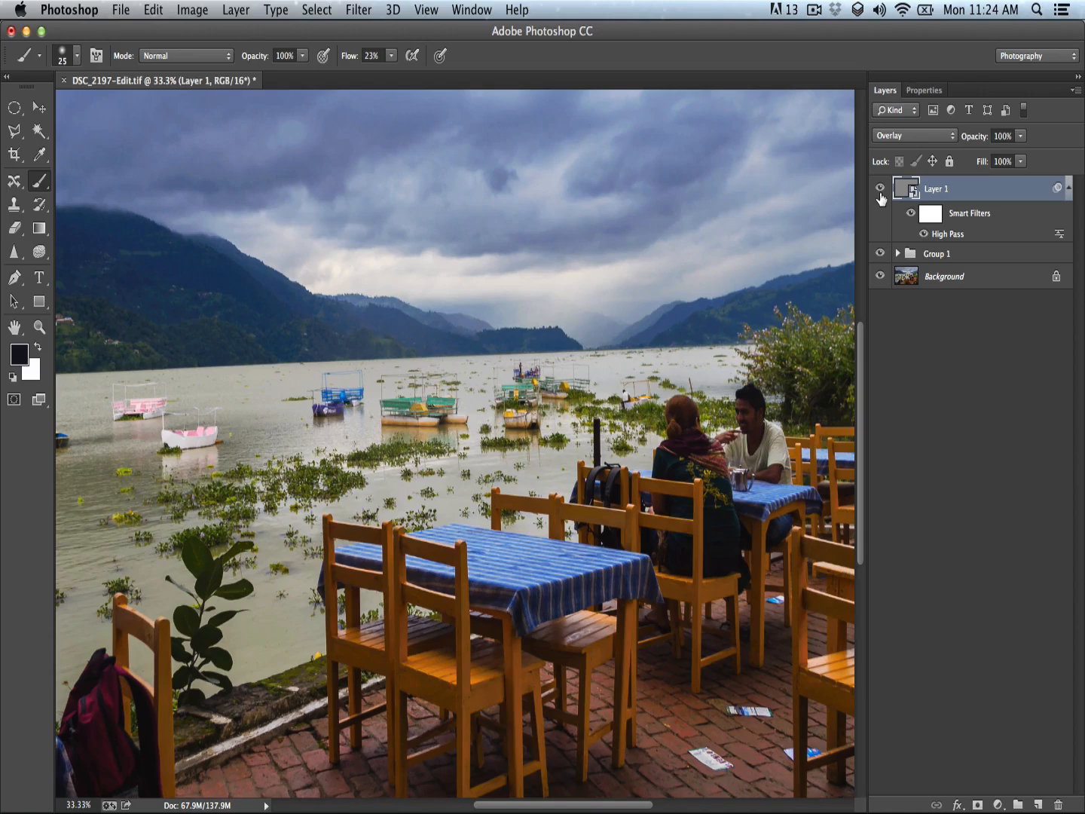
- Reopen the High Pass smart filter and set its radius to 1.6 pixels
double_click(938, 233)
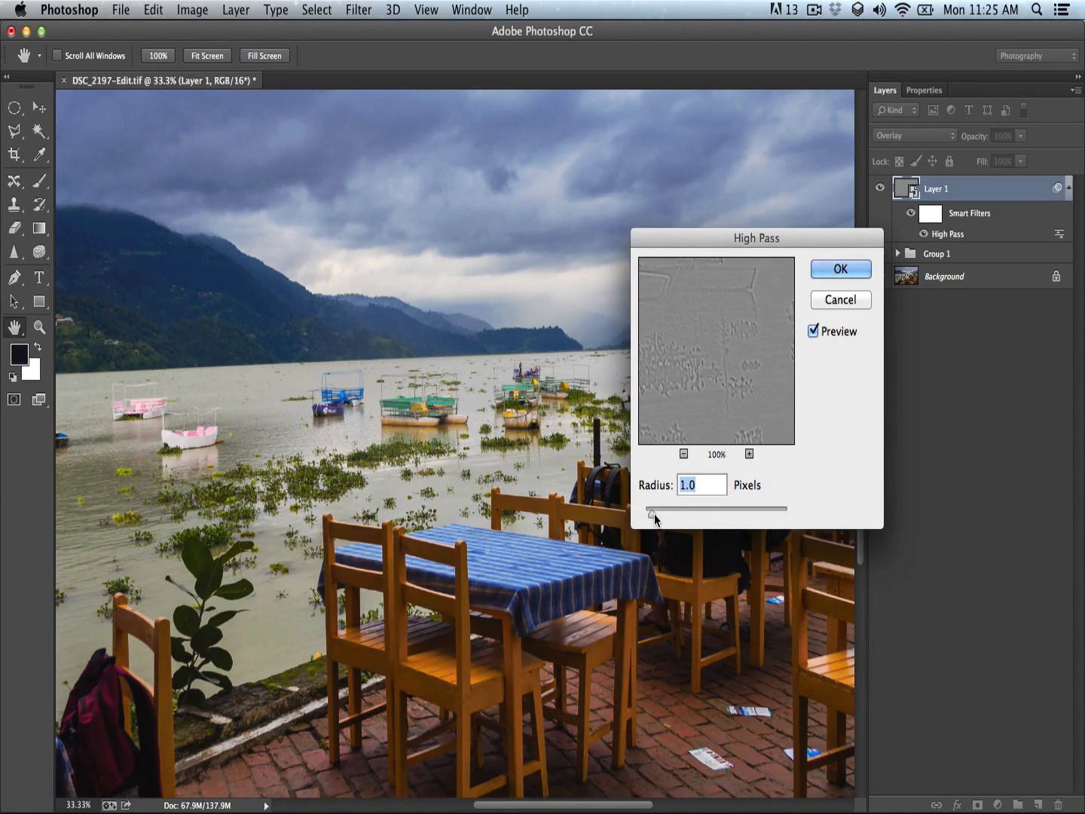
drag(652, 513, 655, 512)
key(Right)
key(BackSpace)
text(6)
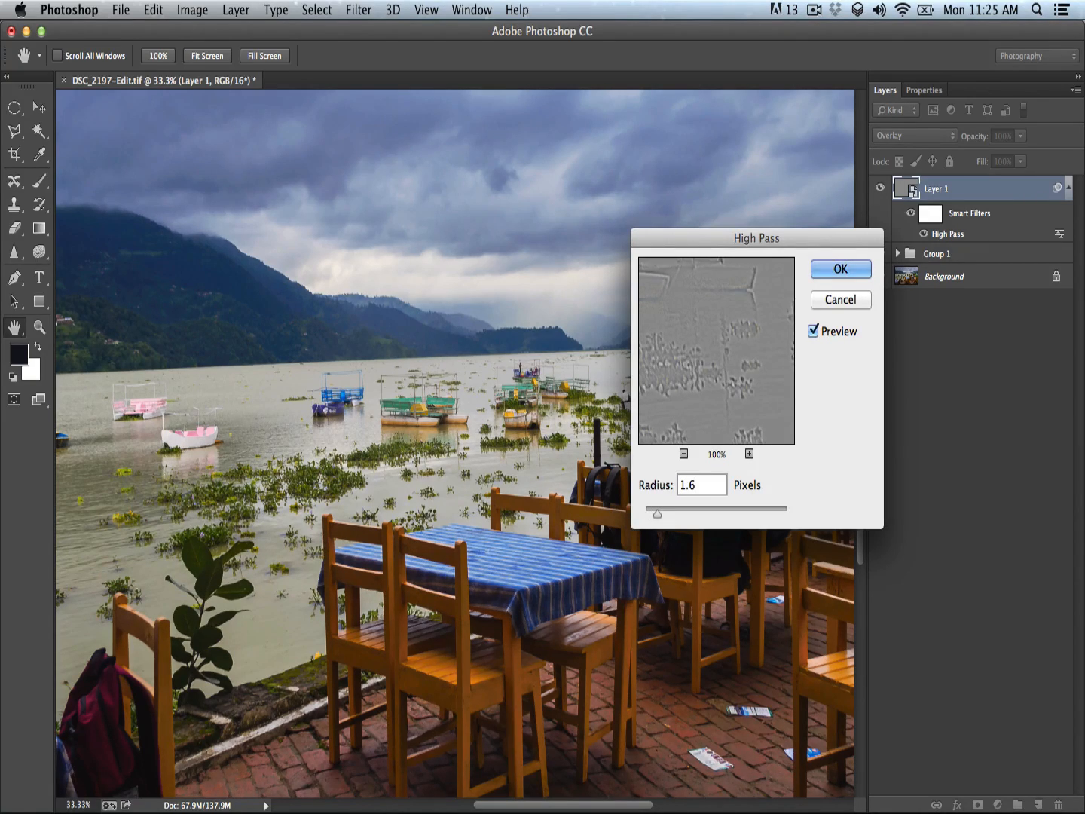
click(840, 265)
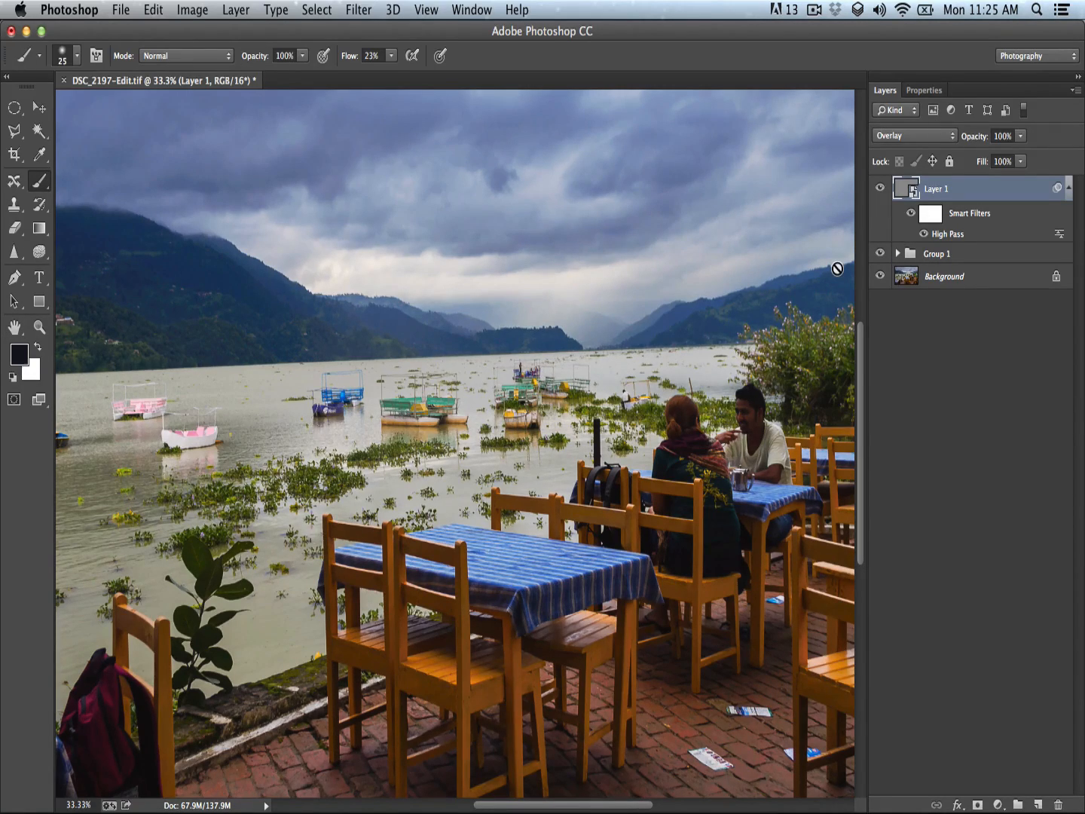
- Compare the photo with the High Pass layer hidden and shown, and examine the sharpening at different magnifications
click(880, 190)
click(879, 190)
key(super+minus)
key(super+minus)
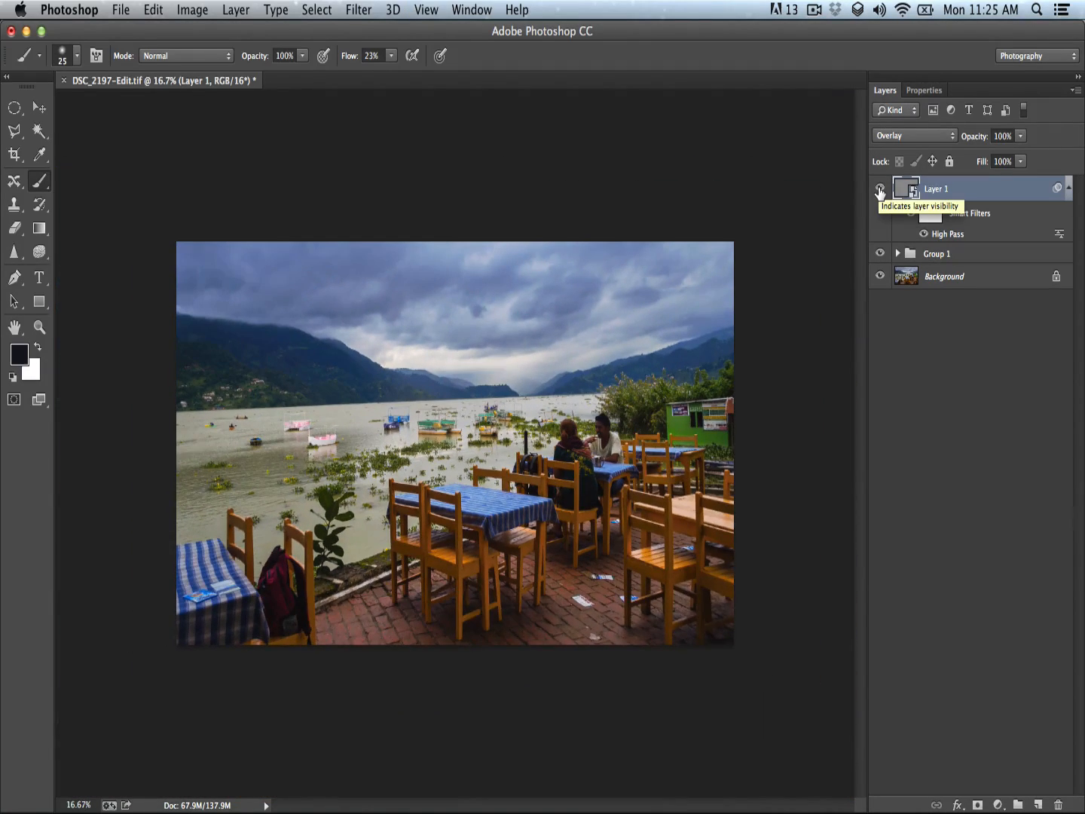
key(super+equal)
key(super+minus)
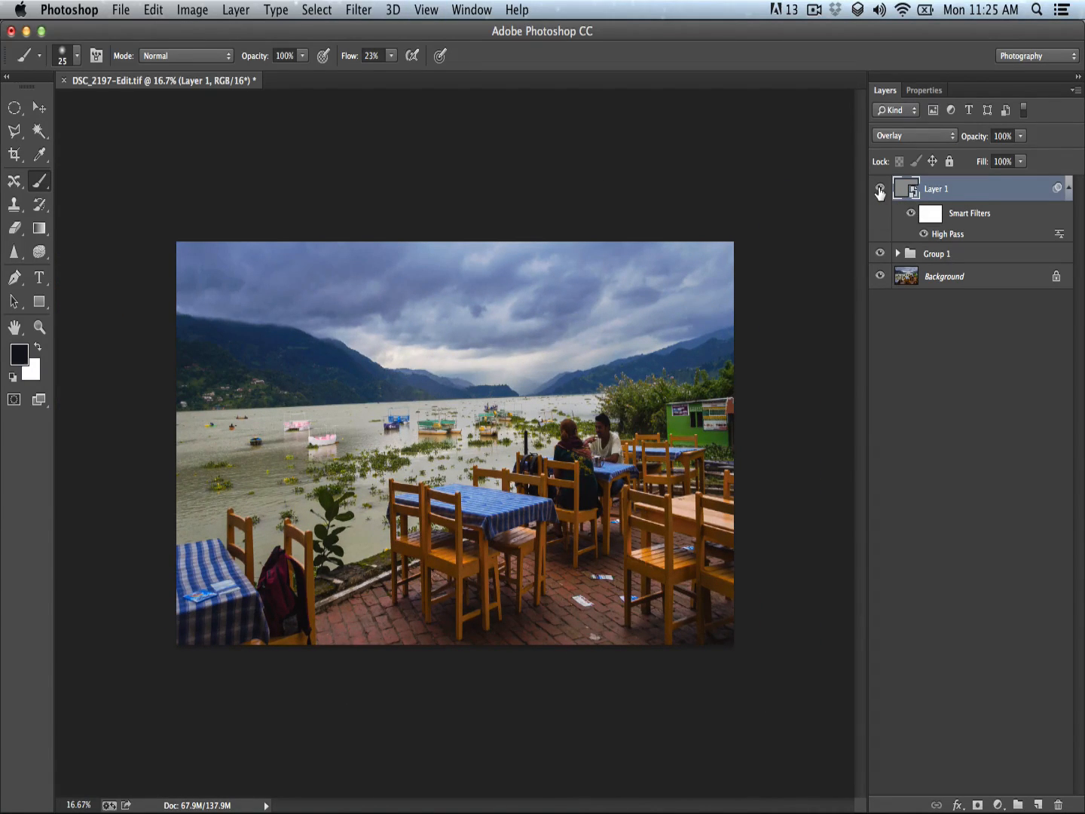
key(super+equal)
key(super+minus)
- Draw an elliptical selection around the seated couple and their table with the Elliptical Marquee tool
click(121, 9)
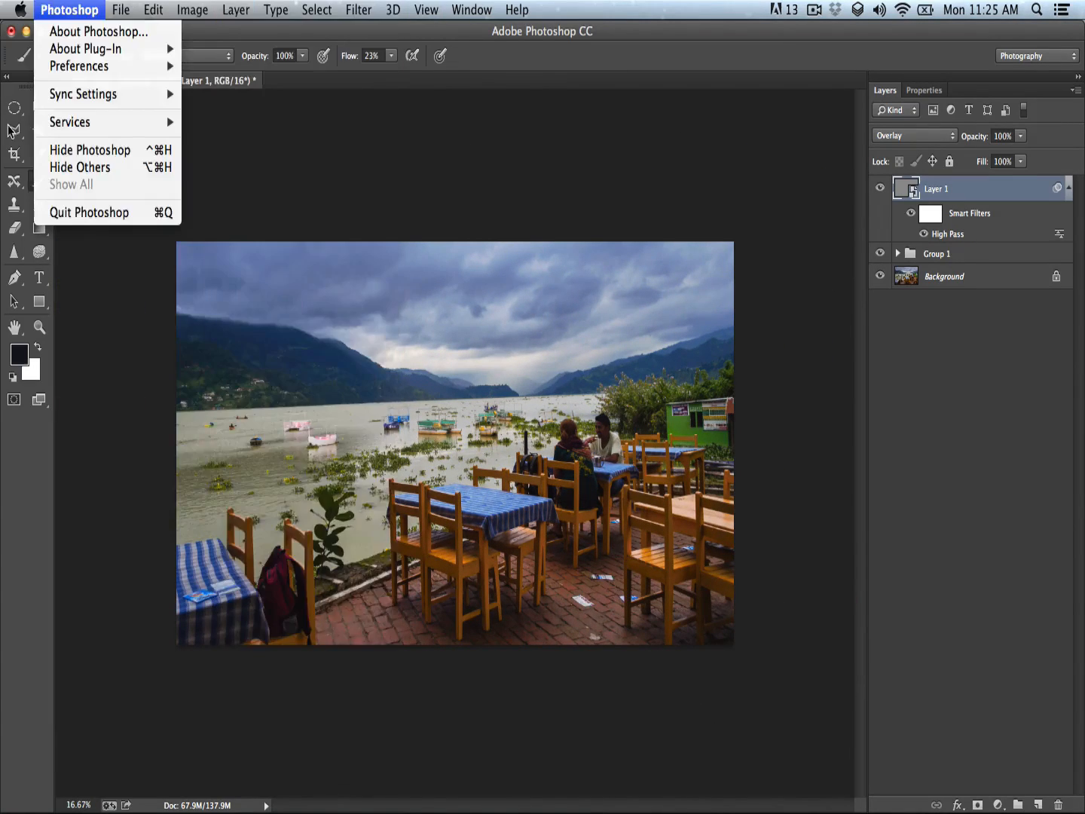
click(12, 108)
click(12, 107)
click(12, 108)
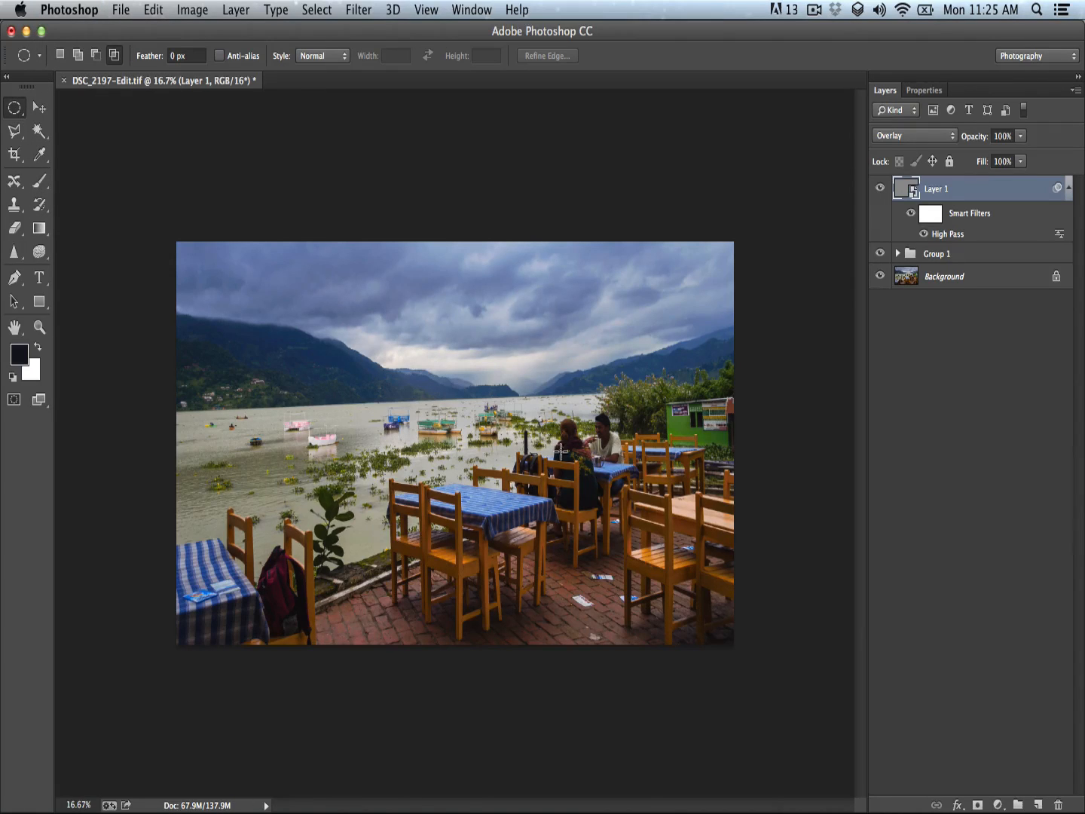
drag(532, 458, 671, 543)
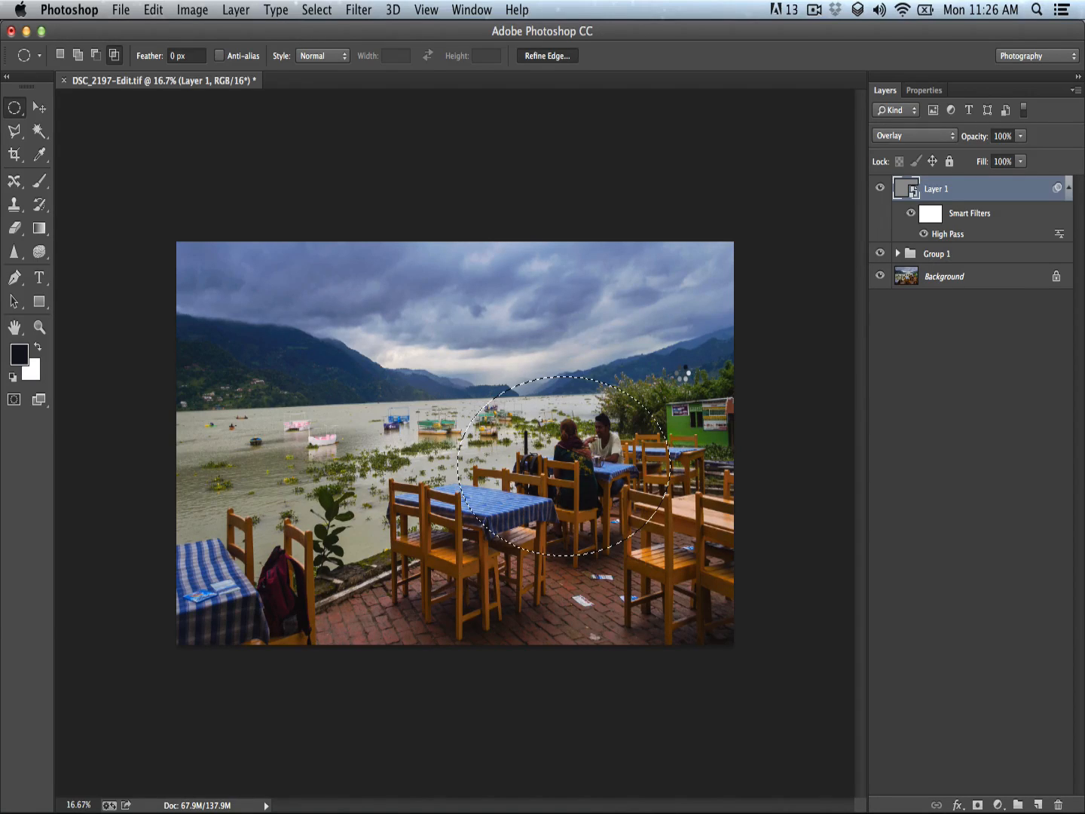
- Feather the elliptical selection by 153.5 px with Refine Edge, outputting to a selection
key(super+alt+r)
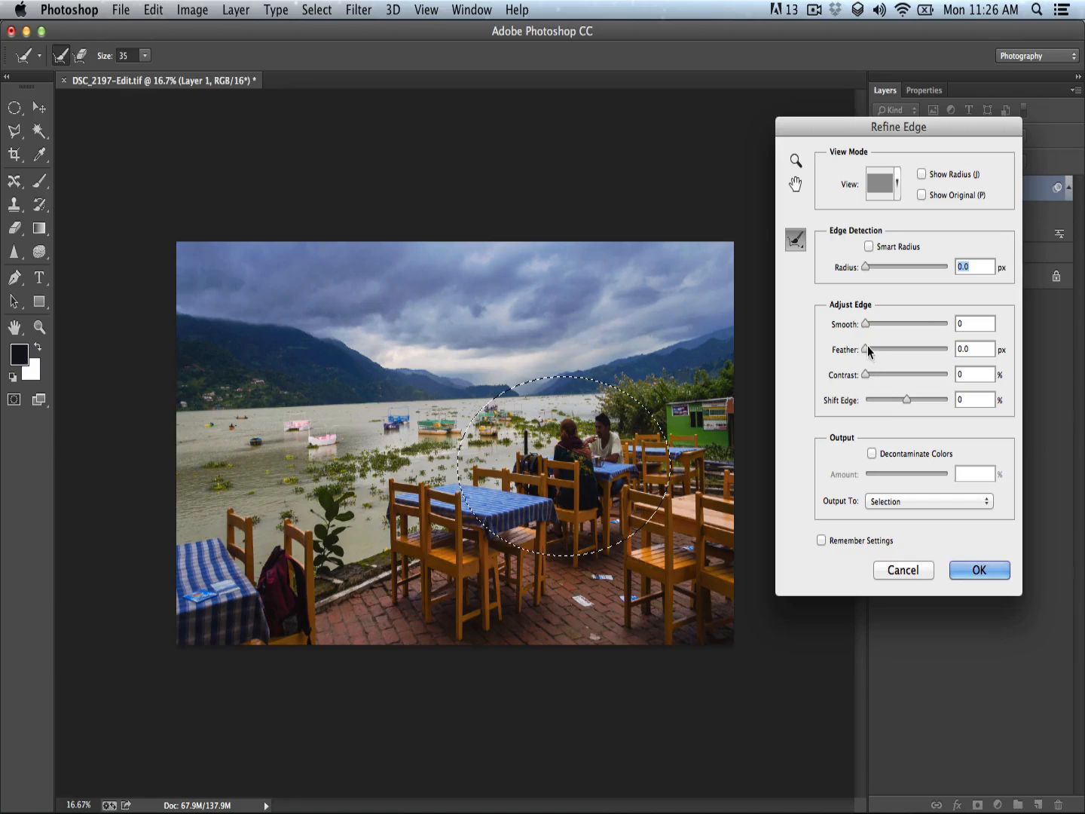
drag(866, 349, 947, 369)
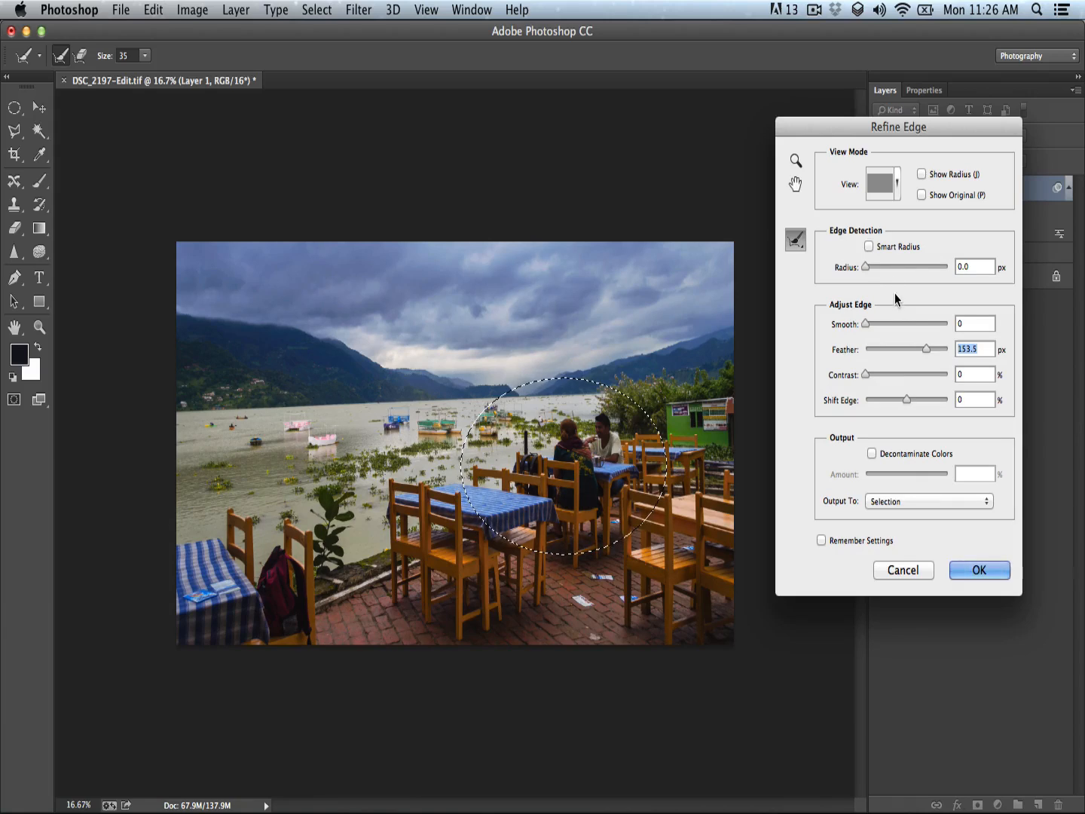
click(976, 571)
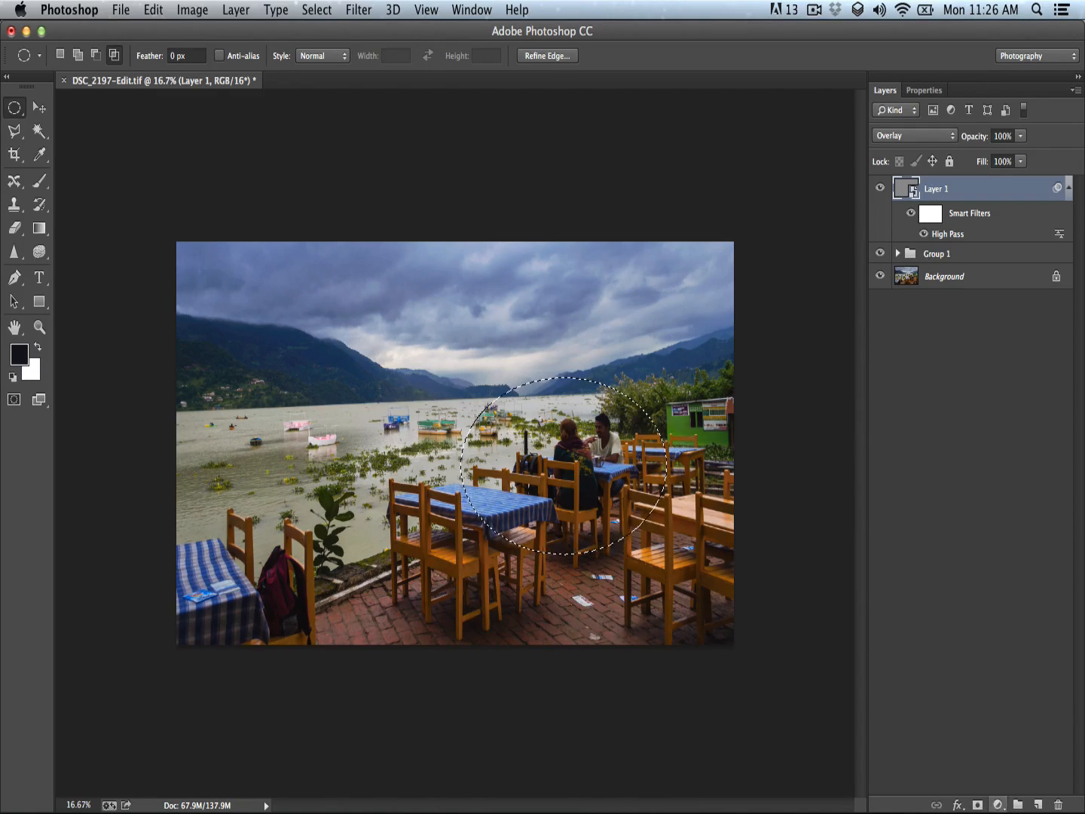
- Add a Curves adjustment layer masked to darken only outside the ellipse, with a point at input 145, output 134
click(998, 804)
click(1006, 599)
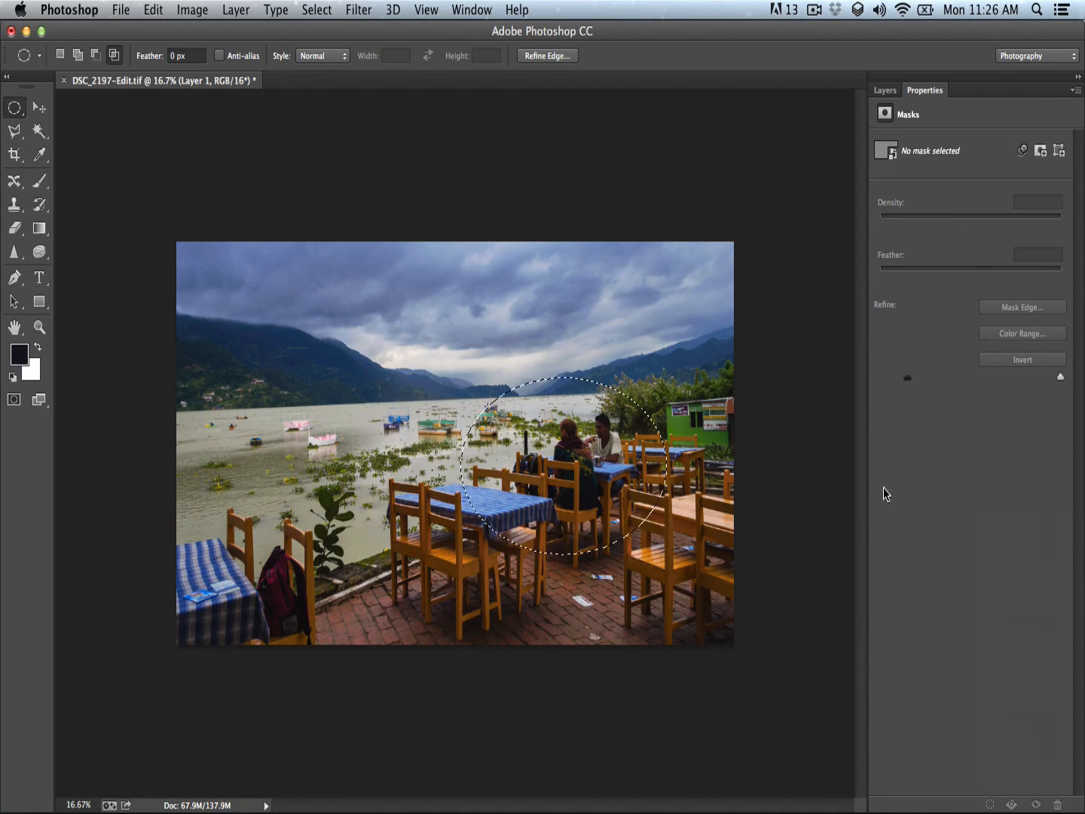
drag(1001, 296, 996, 279)
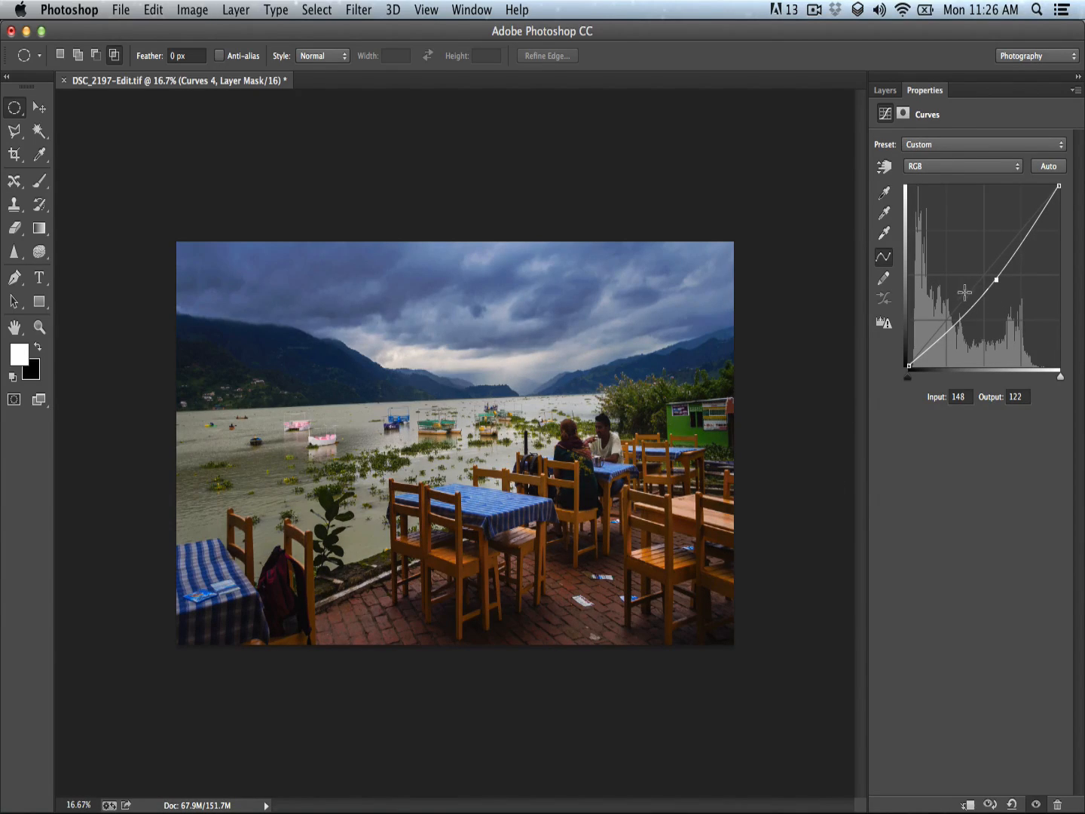
drag(999, 281, 991, 275)
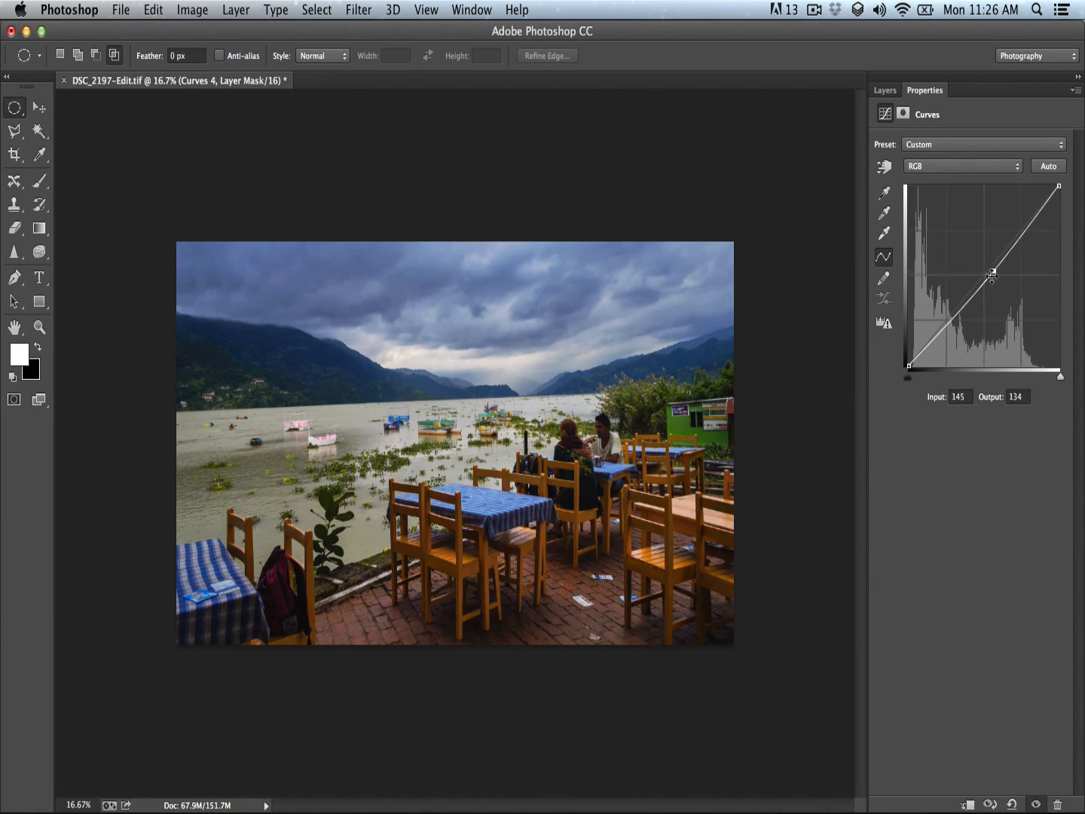
- Compare the photo with and without the vignette Curves layer, and set that layer's opacity to 58%
click(886, 90)
click(880, 188)
click(881, 188)
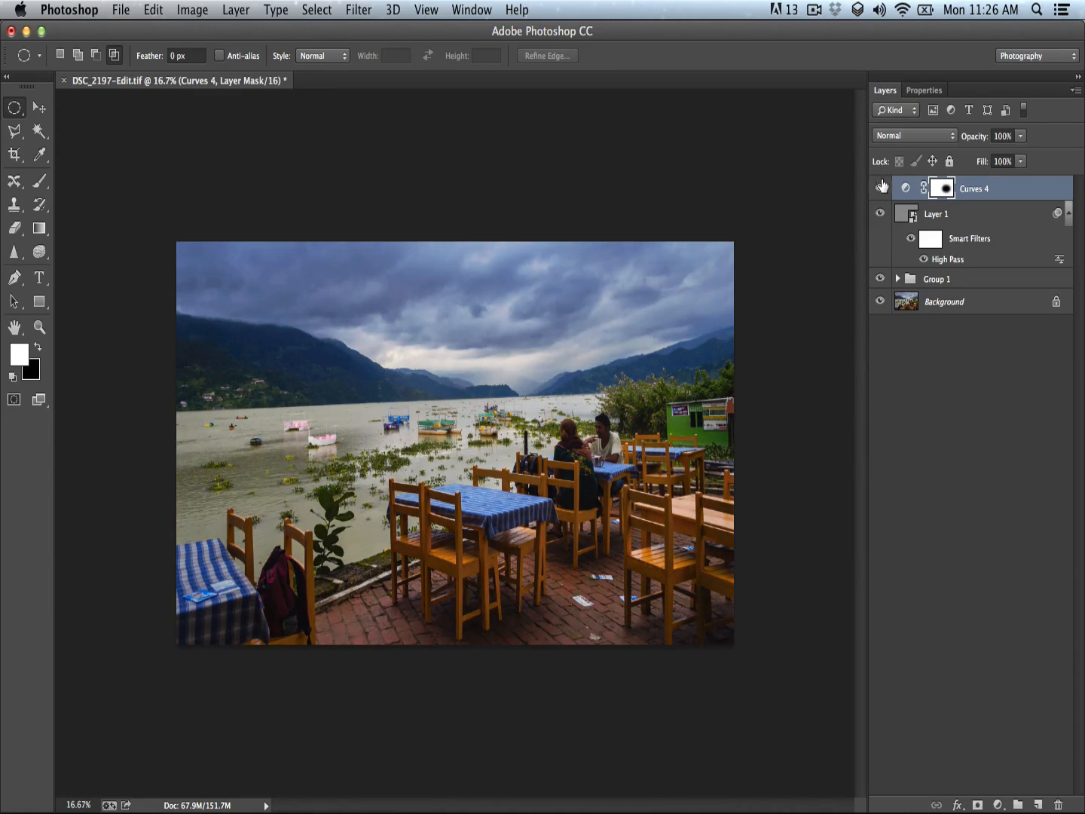
click(881, 186)
click(882, 186)
drag(980, 146, 960, 138)
- Examine the vignette around the couple up close and across the whole photo
key(super+space)
drag(574, 435, 654, 434)
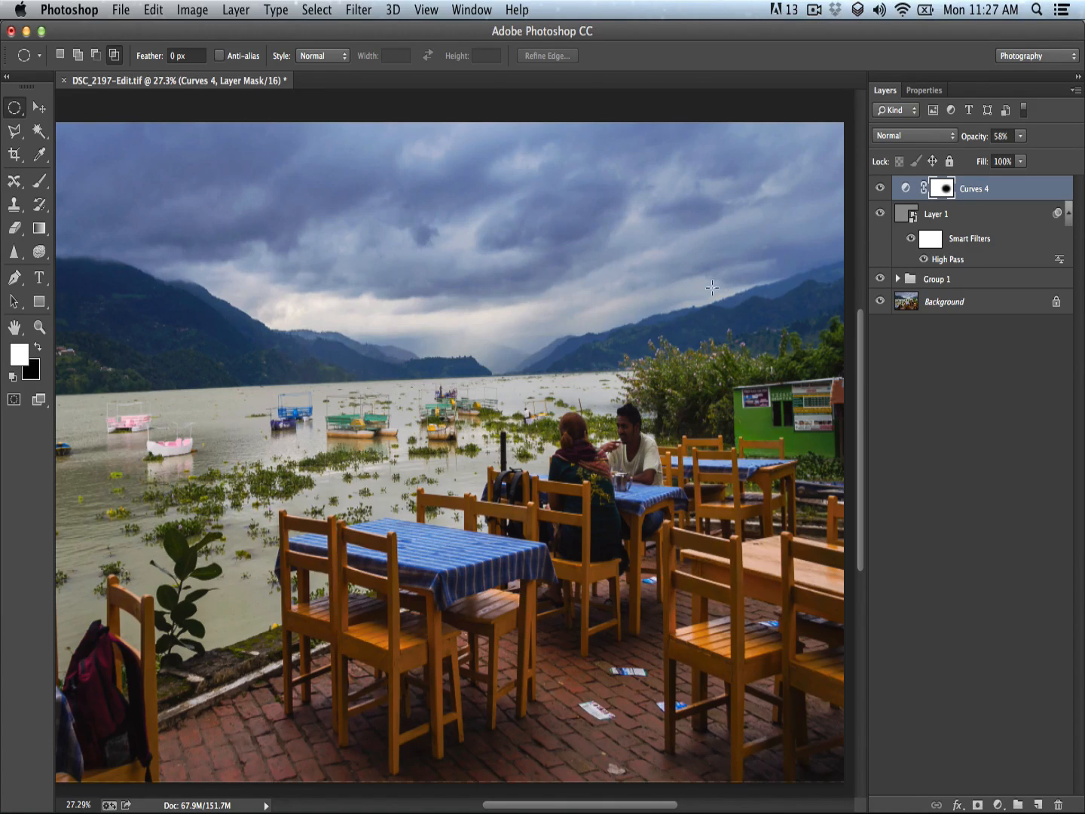
key(super+space)
drag(600, 409, 603, 308)
key(super+space)
click(608, 382)
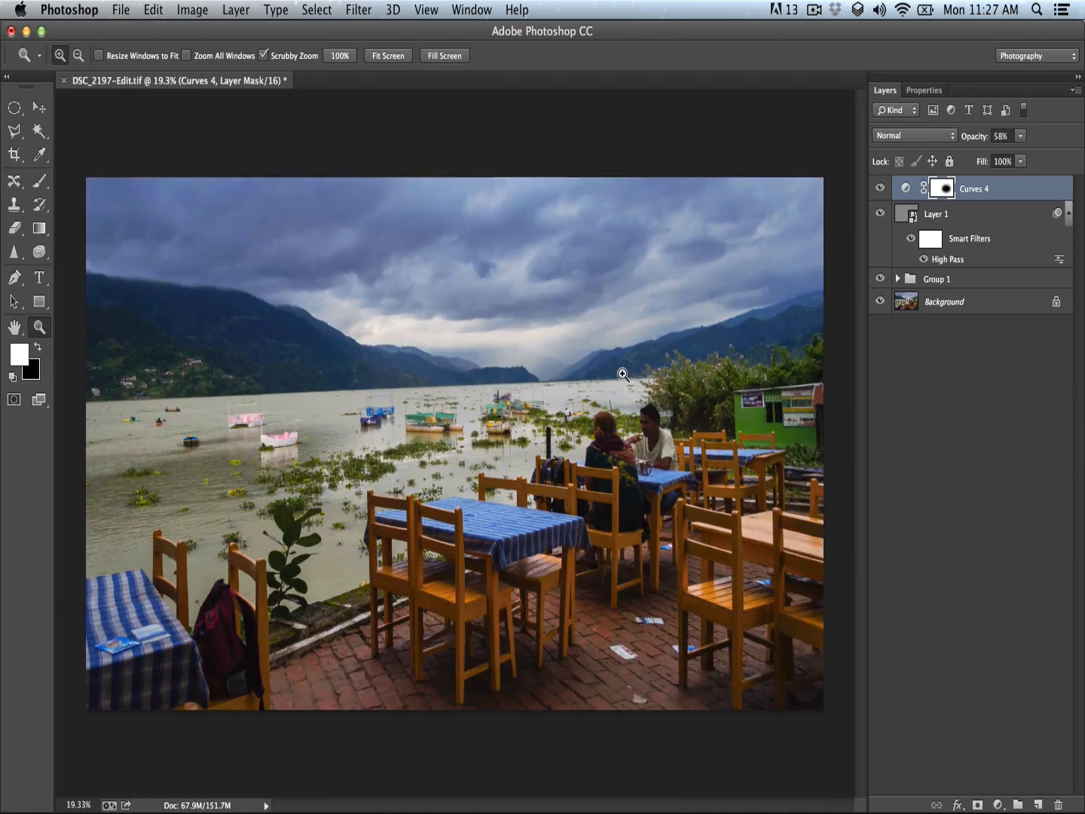
key(super+space)
mouse_move(621, 377)
mouse_down()
mouse_move(602, 382)
mouse_move(612, 368)
mouse_up()
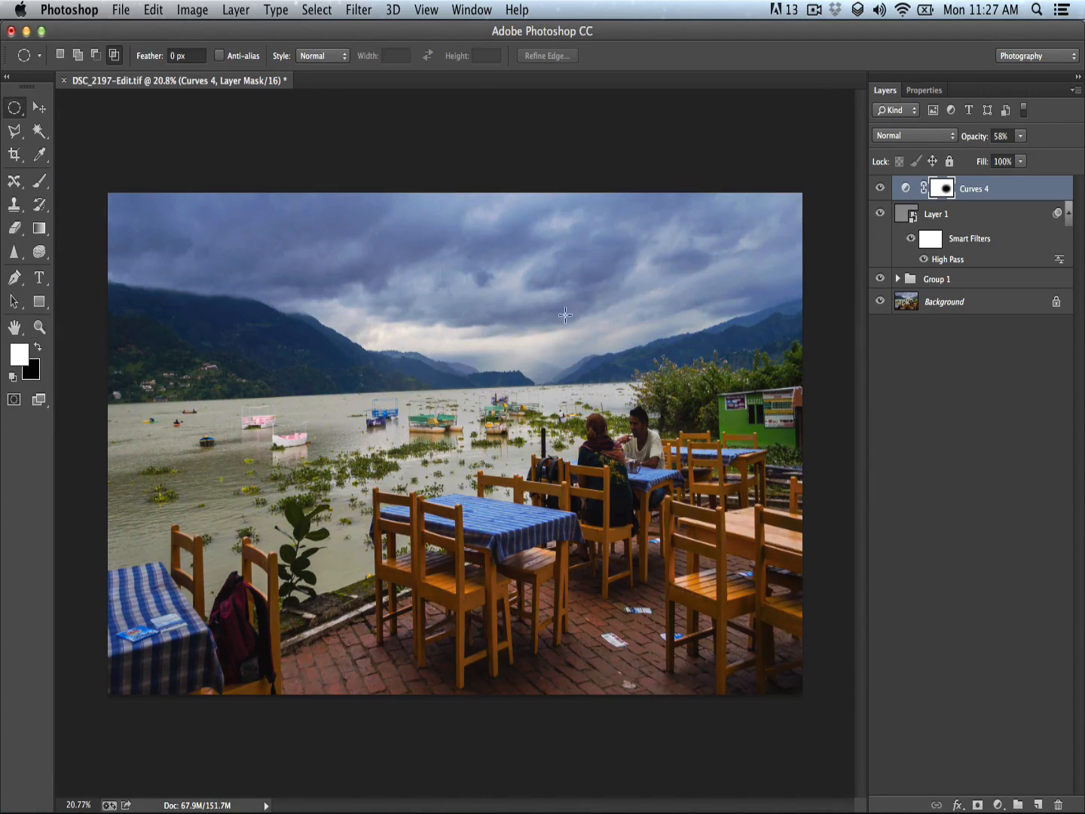
- Soften the vignette Curves layer's mask with a small-radius Gaussian Blur
click(360, 9)
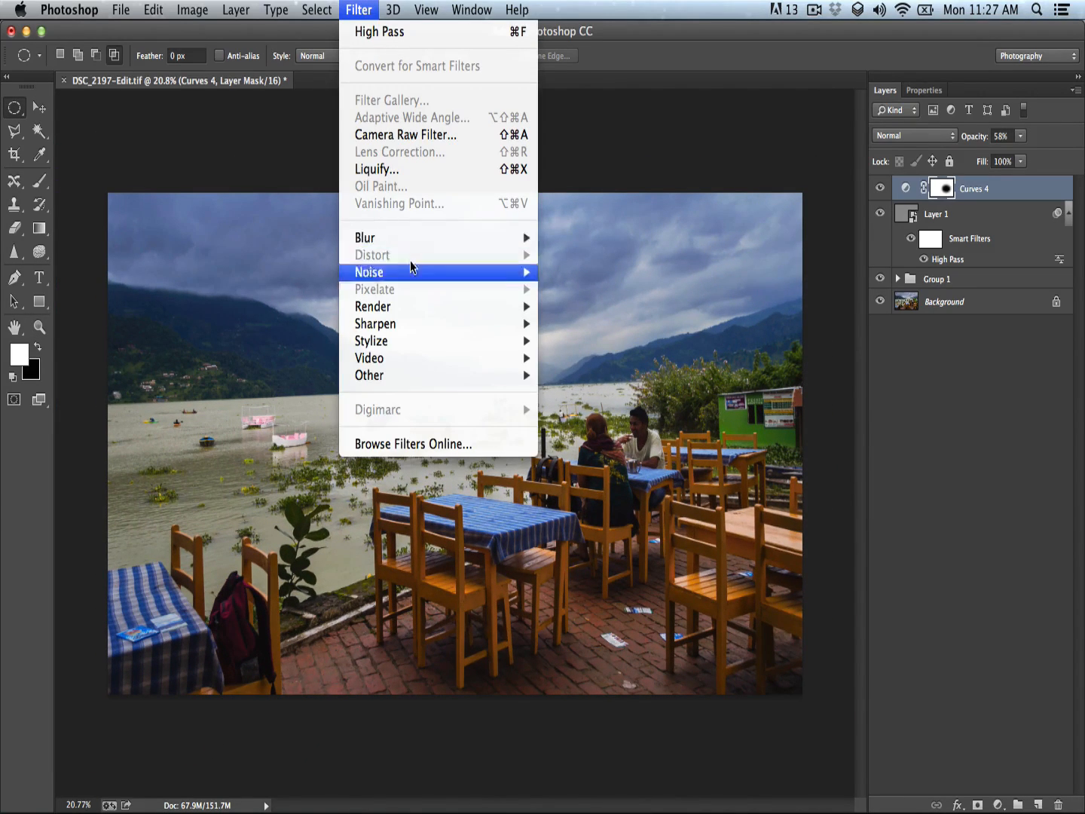
mouse_move(420, 238)
click(637, 372)
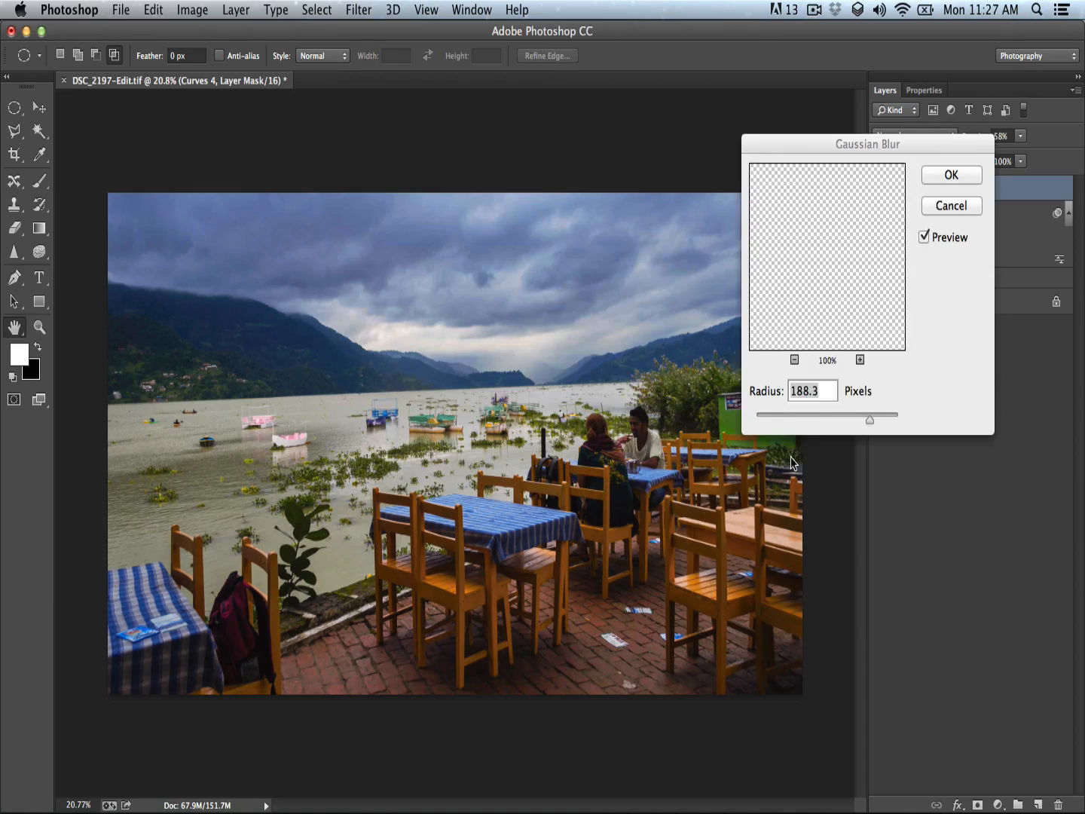
drag(859, 417, 774, 420)
drag(791, 146, 812, 160)
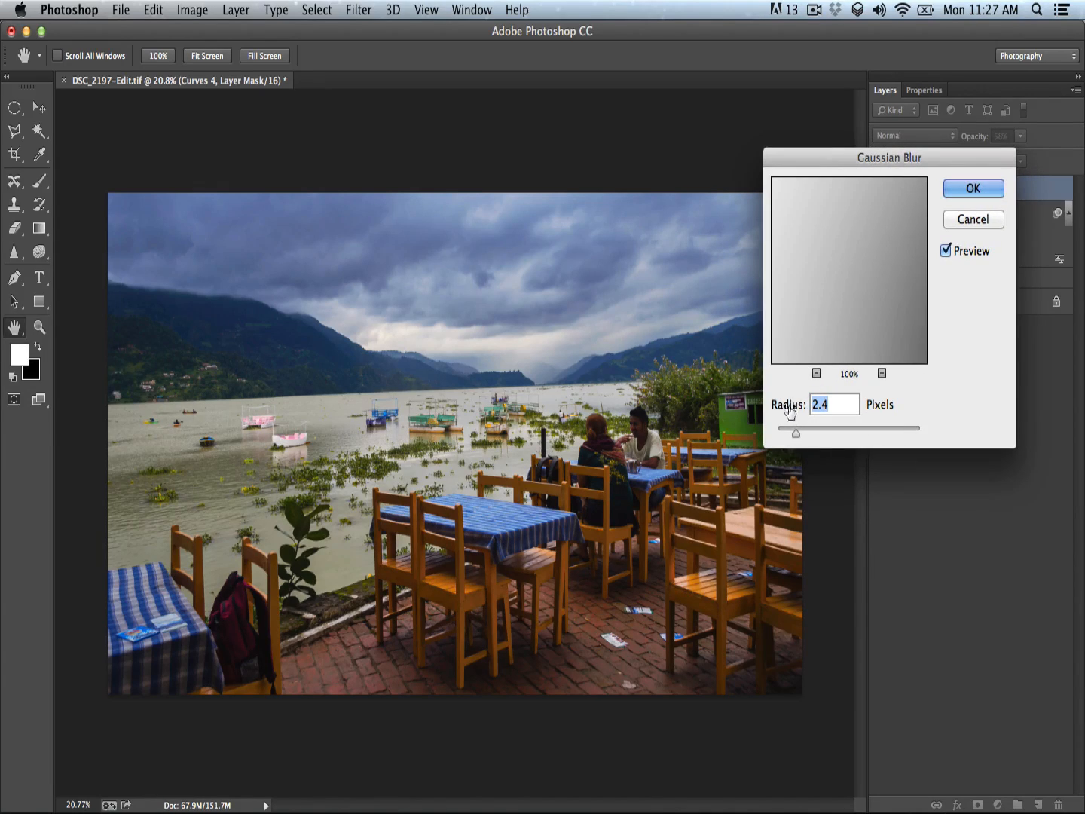
mouse_move(796, 434)
mouse_down()
mouse_move(784, 435)
mouse_move(794, 432)
mouse_up()
mouse_move(792, 435)
mouse_down()
mouse_move(873, 416)
mouse_move(794, 433)
mouse_up()
click(972, 188)
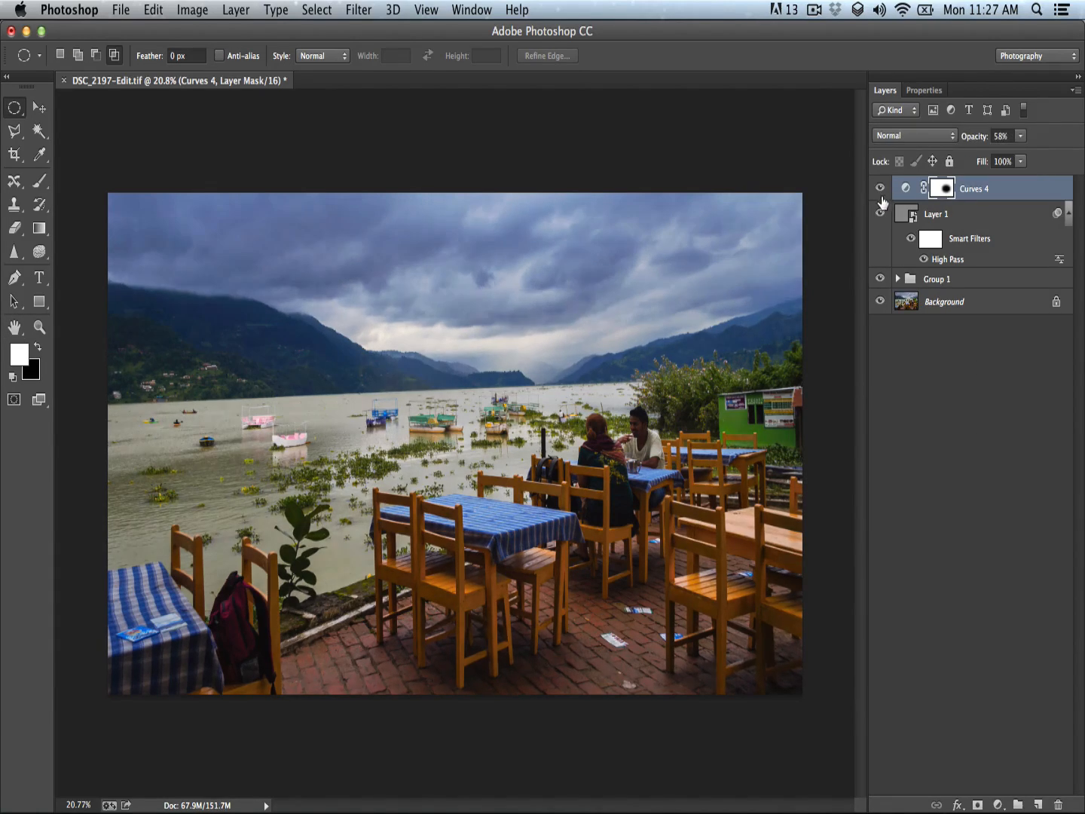
- Play the file info action on the photo to embed the copyright metadata, and collapse the actions list
drag(670, 426, 702, 396)
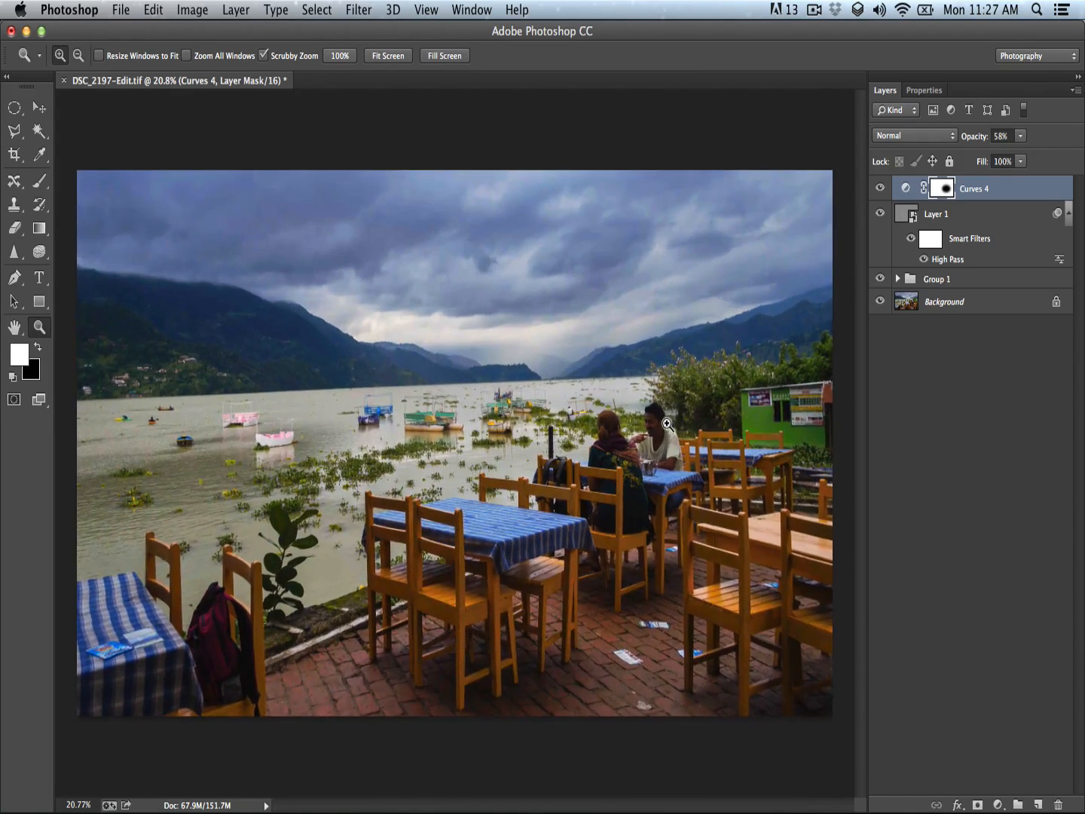
click(473, 9)
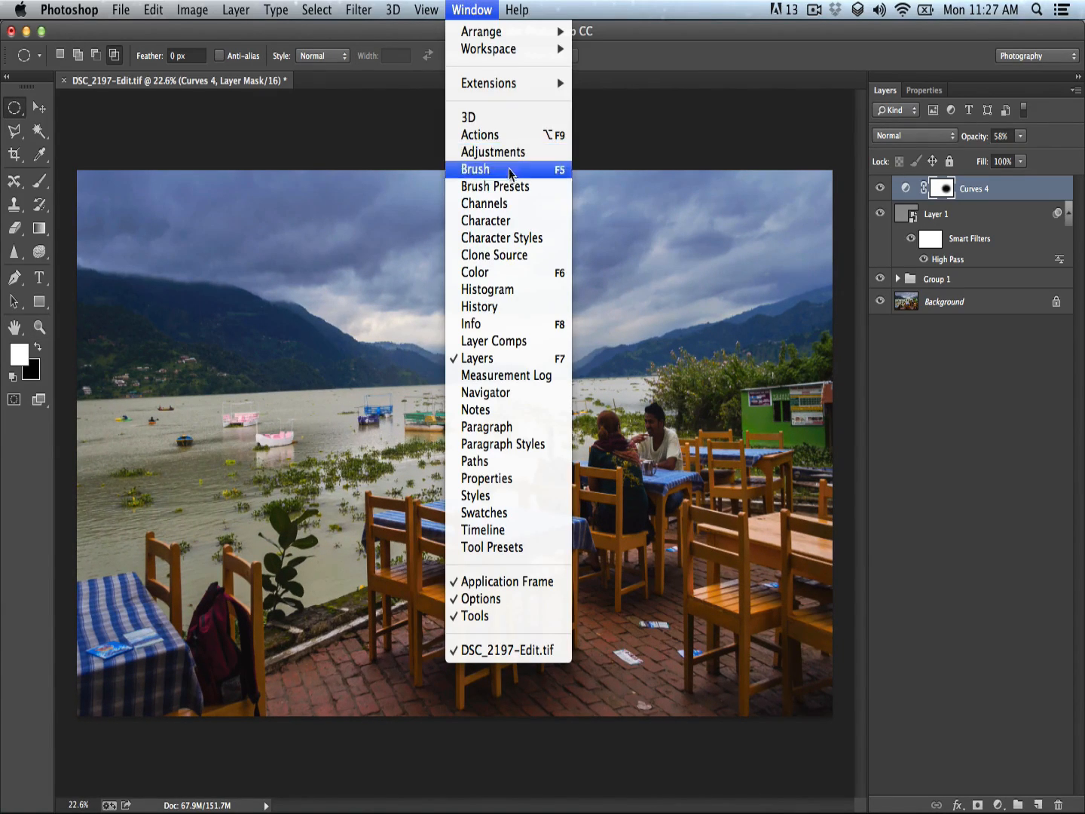
click(503, 136)
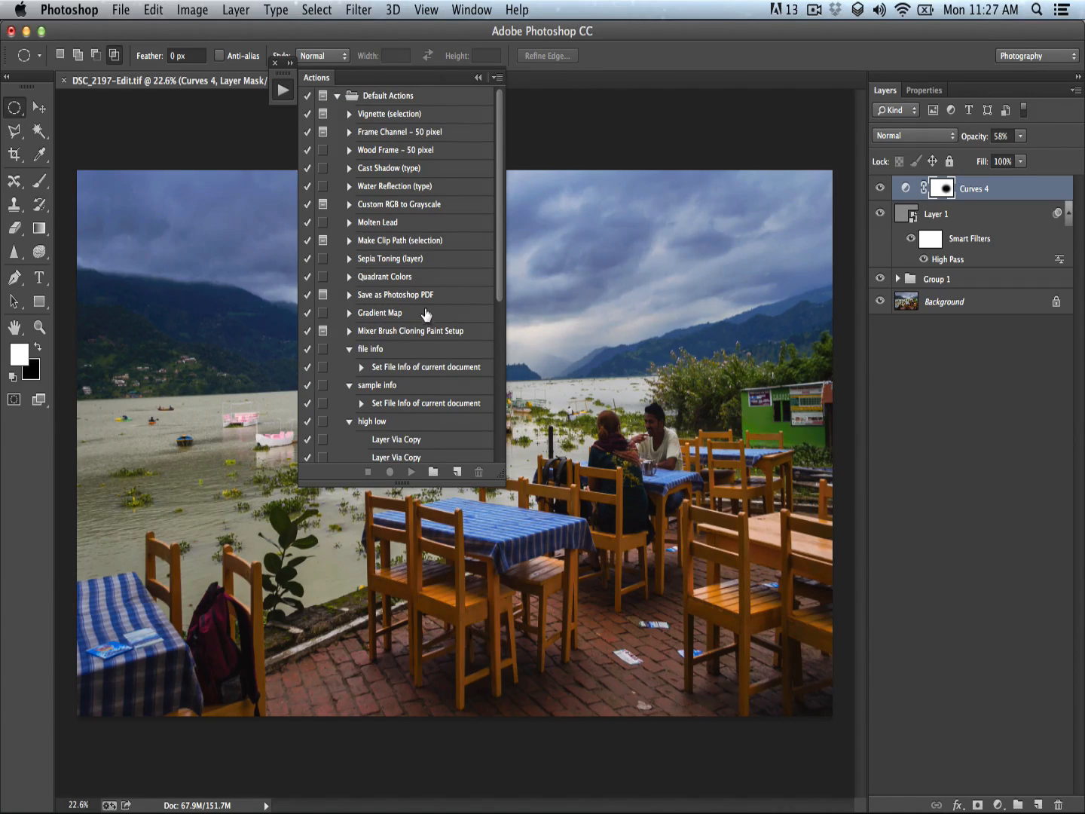
drag(500, 286, 499, 320)
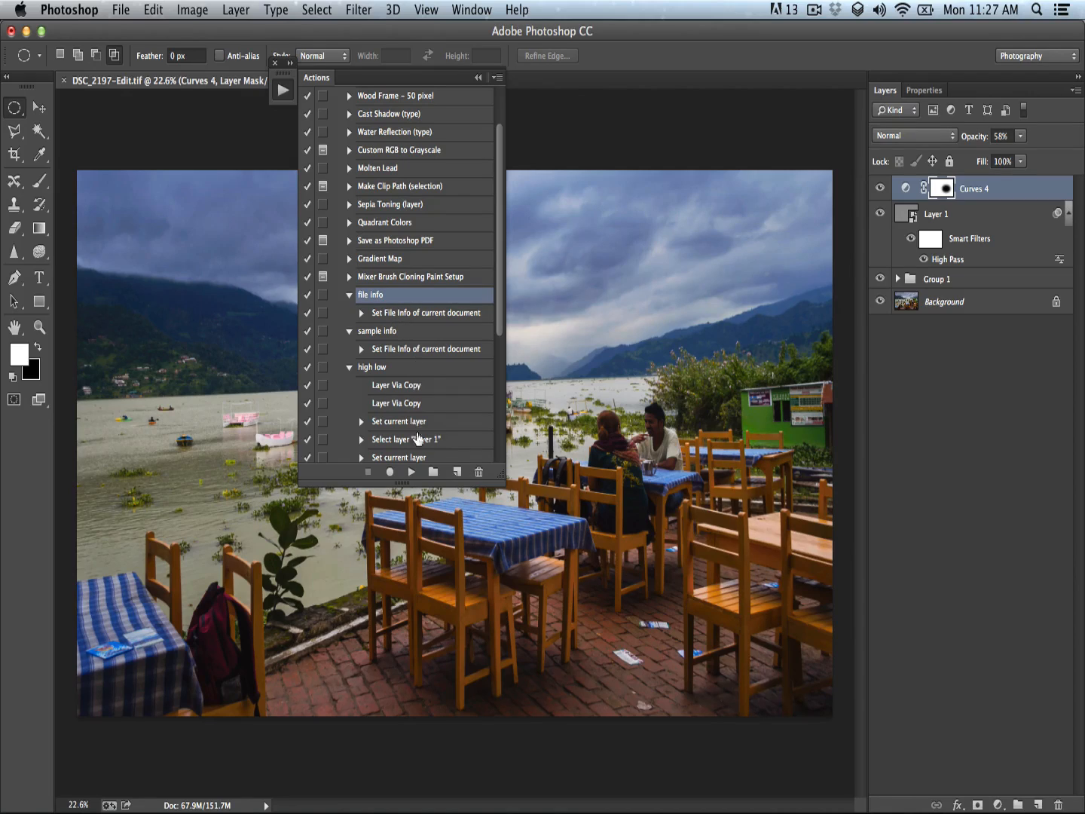
click(411, 472)
click(477, 77)
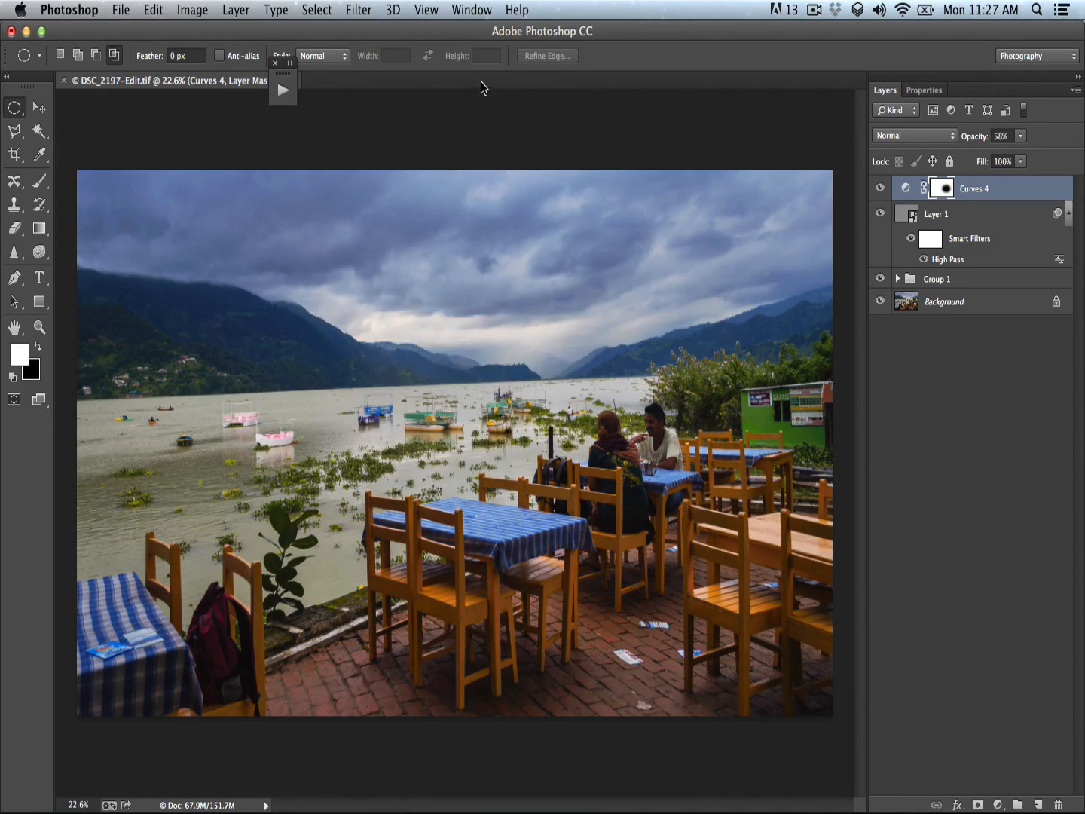
- Review the photo's title, author, description and copyright entries in File Info
click(197, 6)
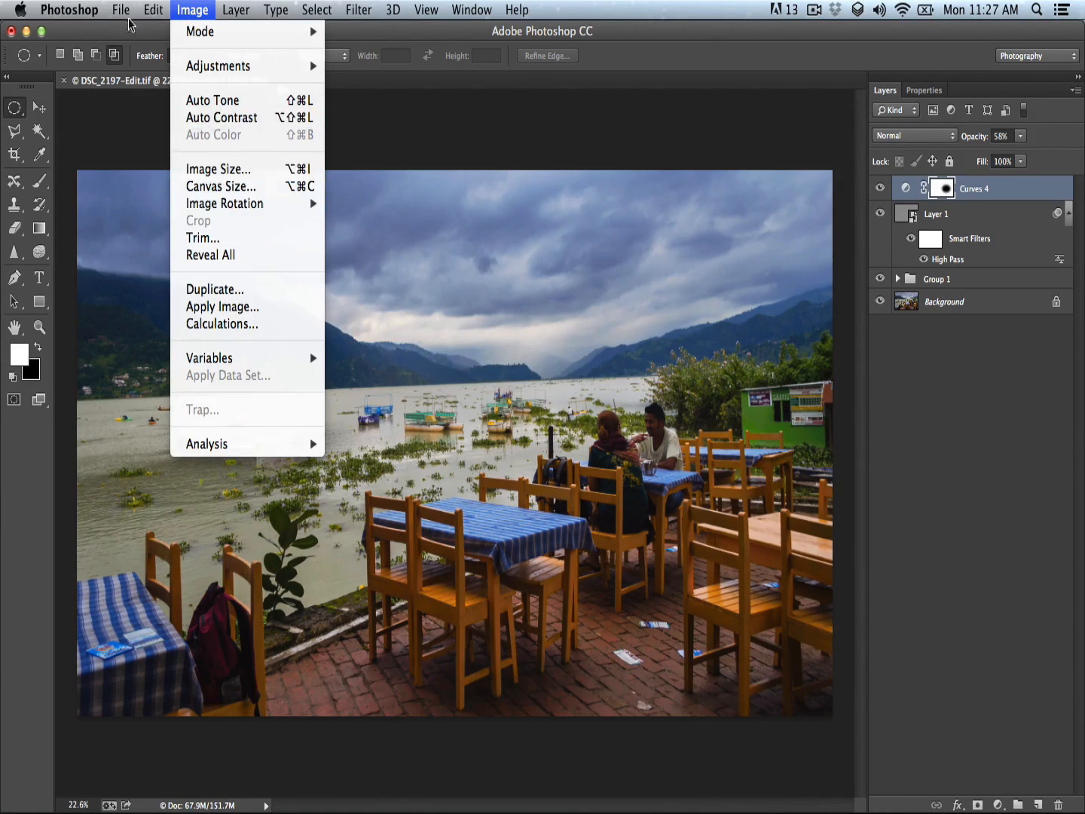
mouse_move(120, 9)
click(167, 461)
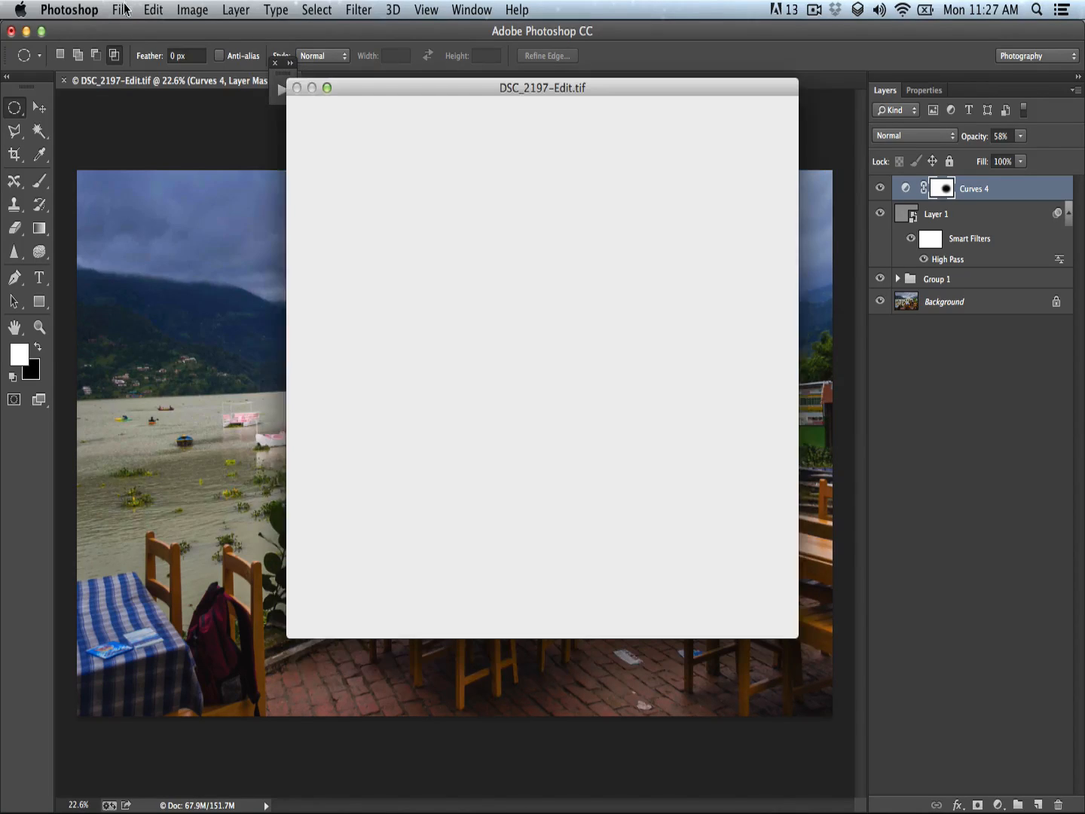
click(118, 5)
click(505, 190)
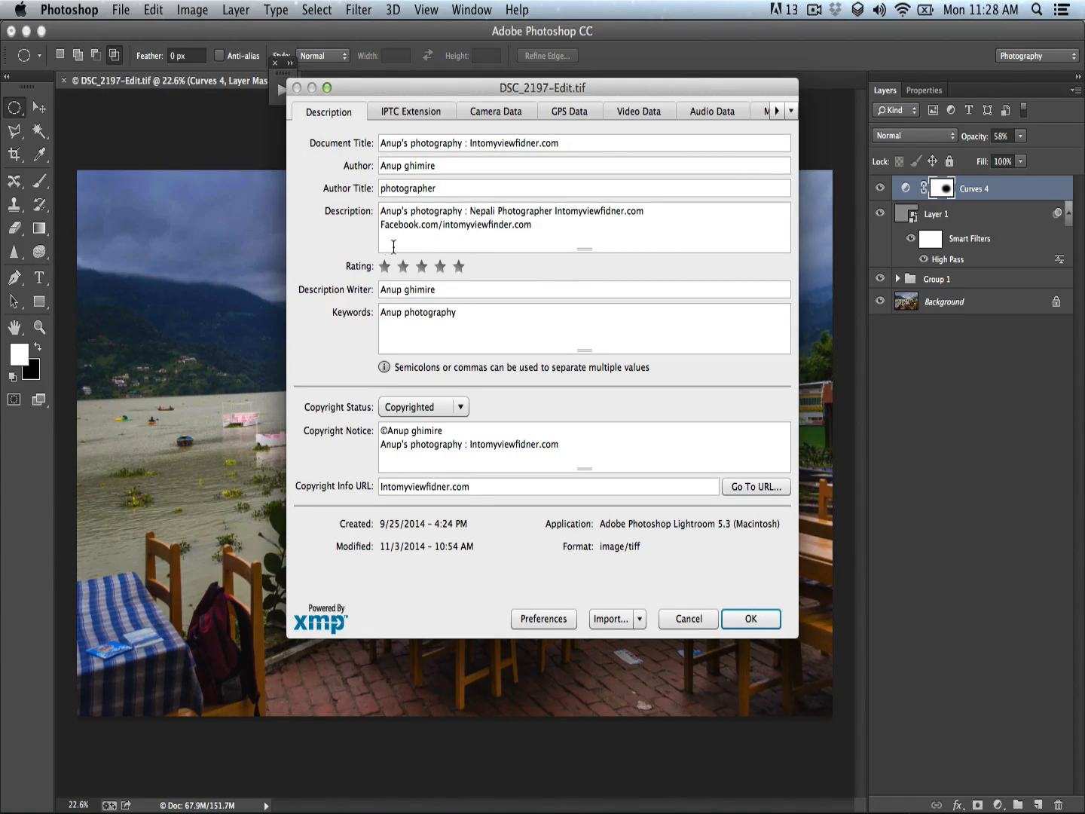
click(752, 618)
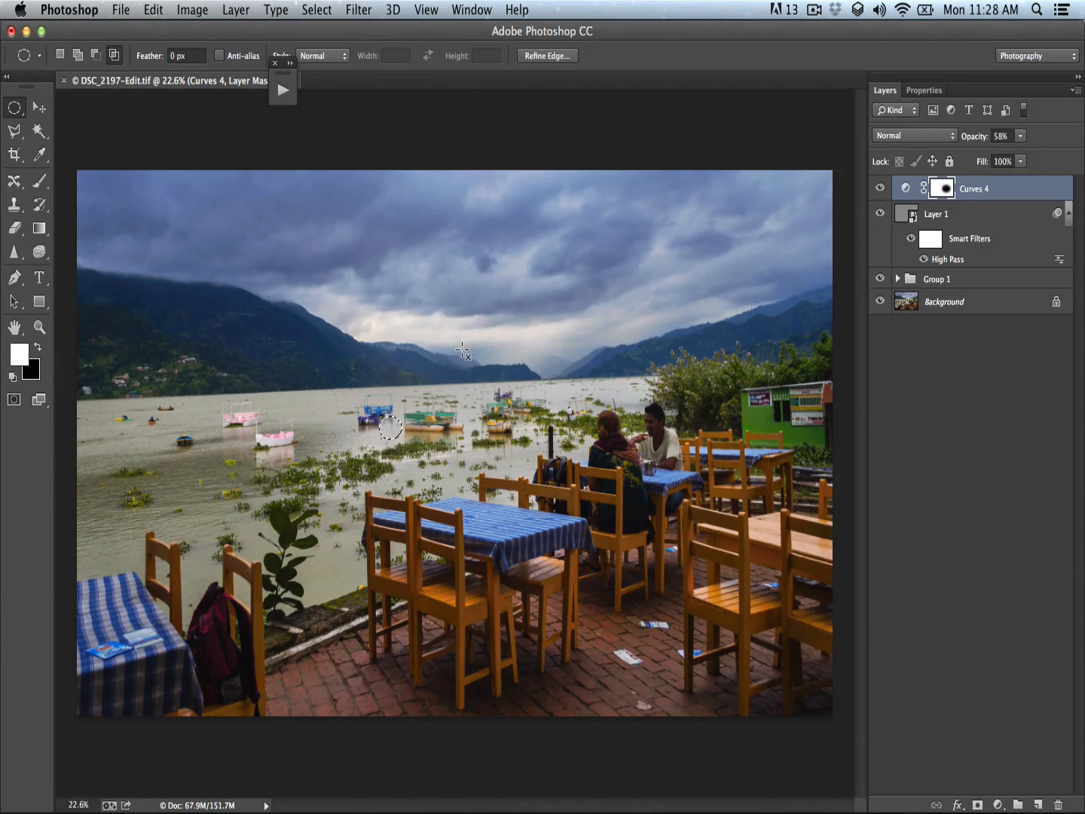
- Clear the stray elliptical selection, and find and open the watermark file new name.png by searching for "new name"
key(v)
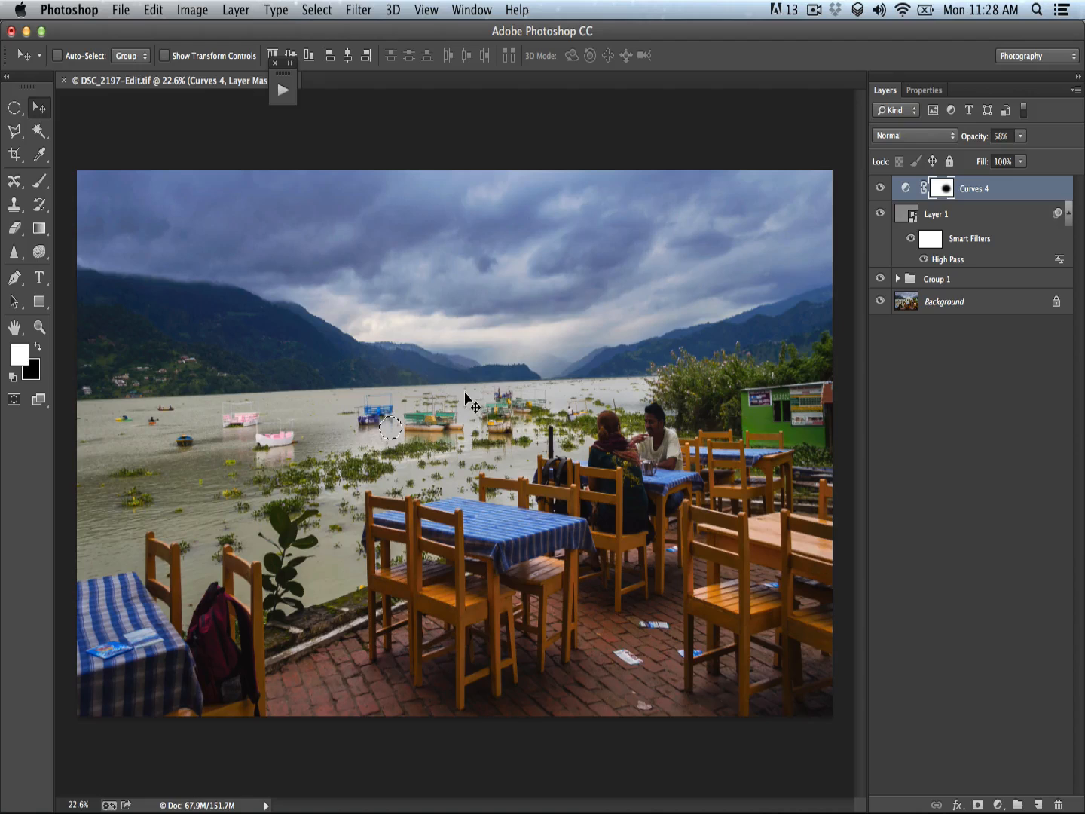
key(z)
mouse_move(462, 443)
mouse_down()
mouse_move(431, 444)
mouse_move(476, 445)
mouse_move(458, 443)
mouse_up()
key(v)
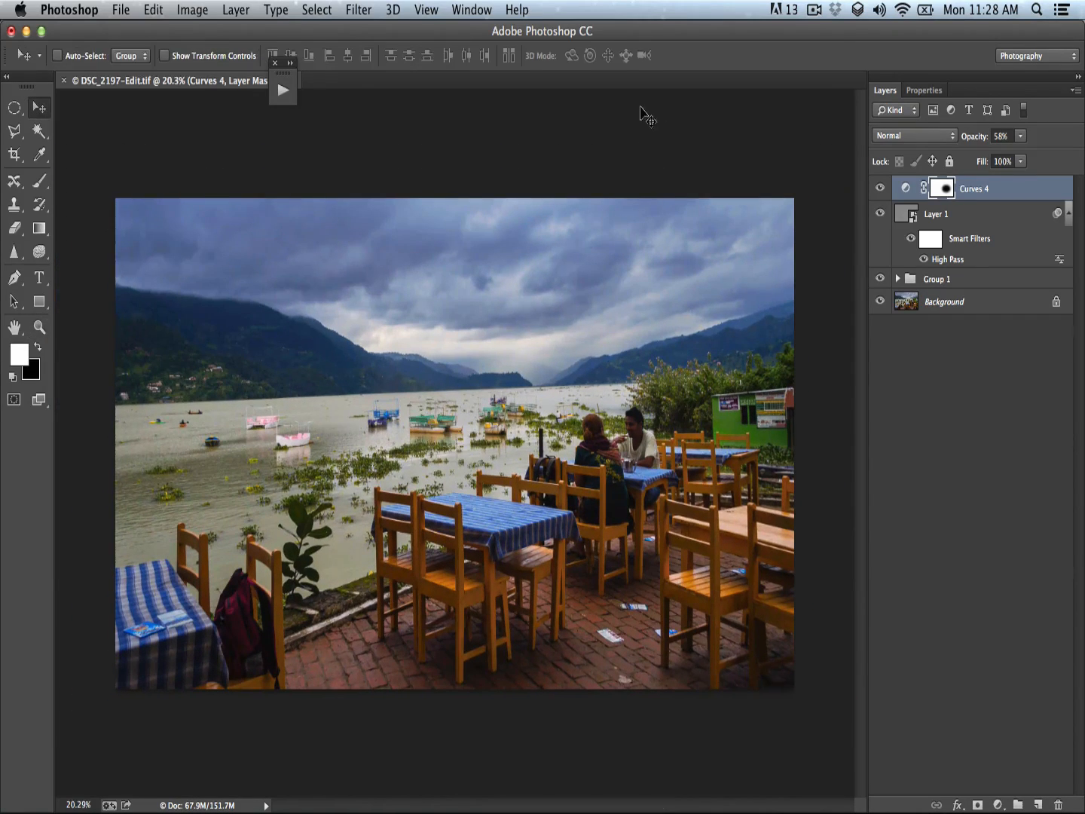
click(119, 10)
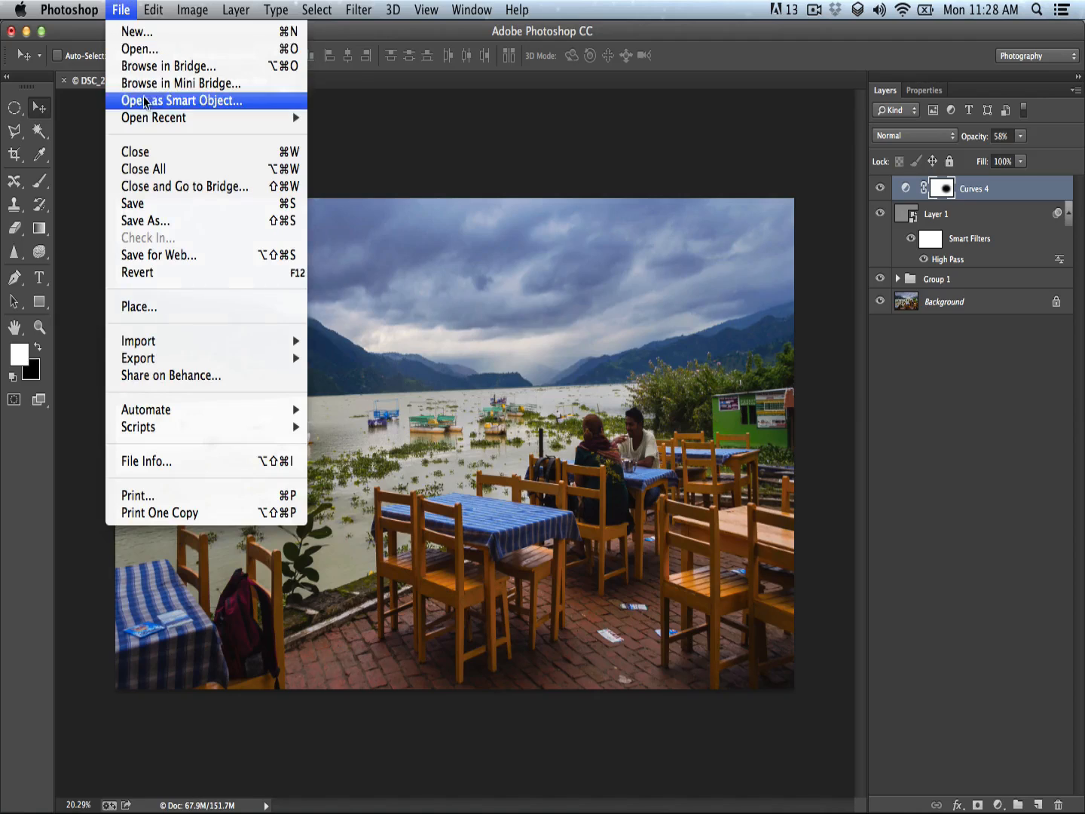
mouse_move(150, 118)
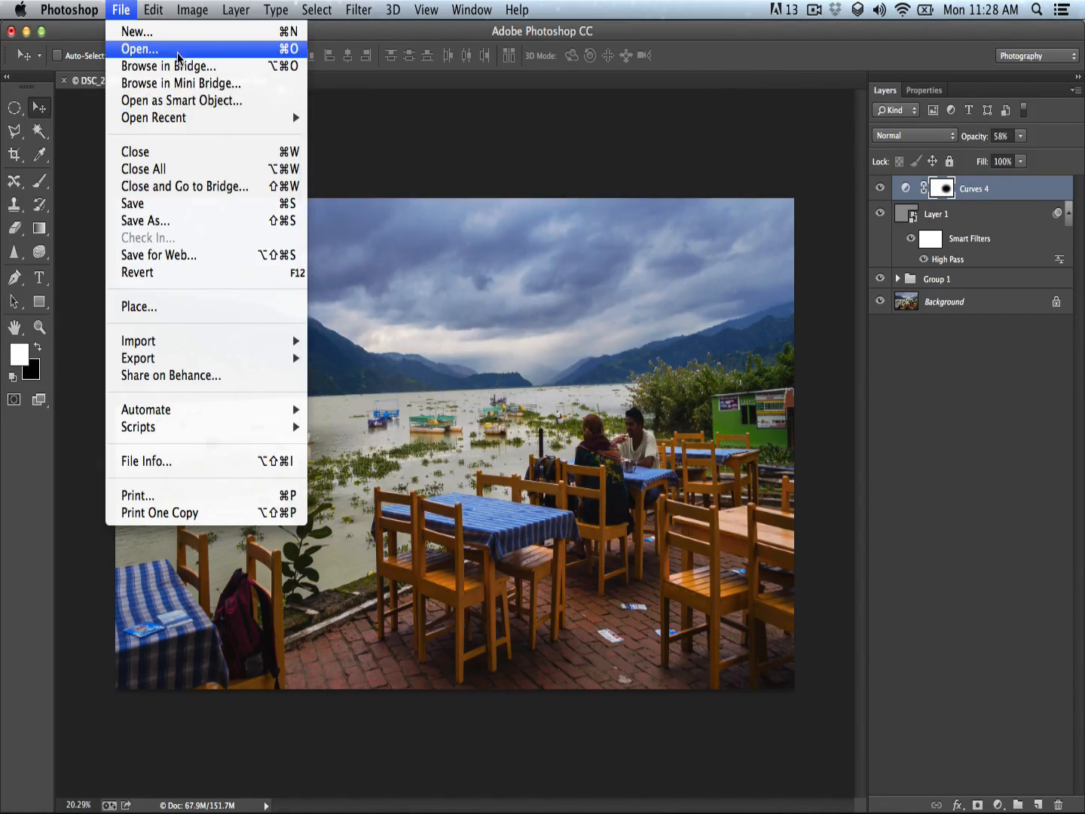
click(178, 52)
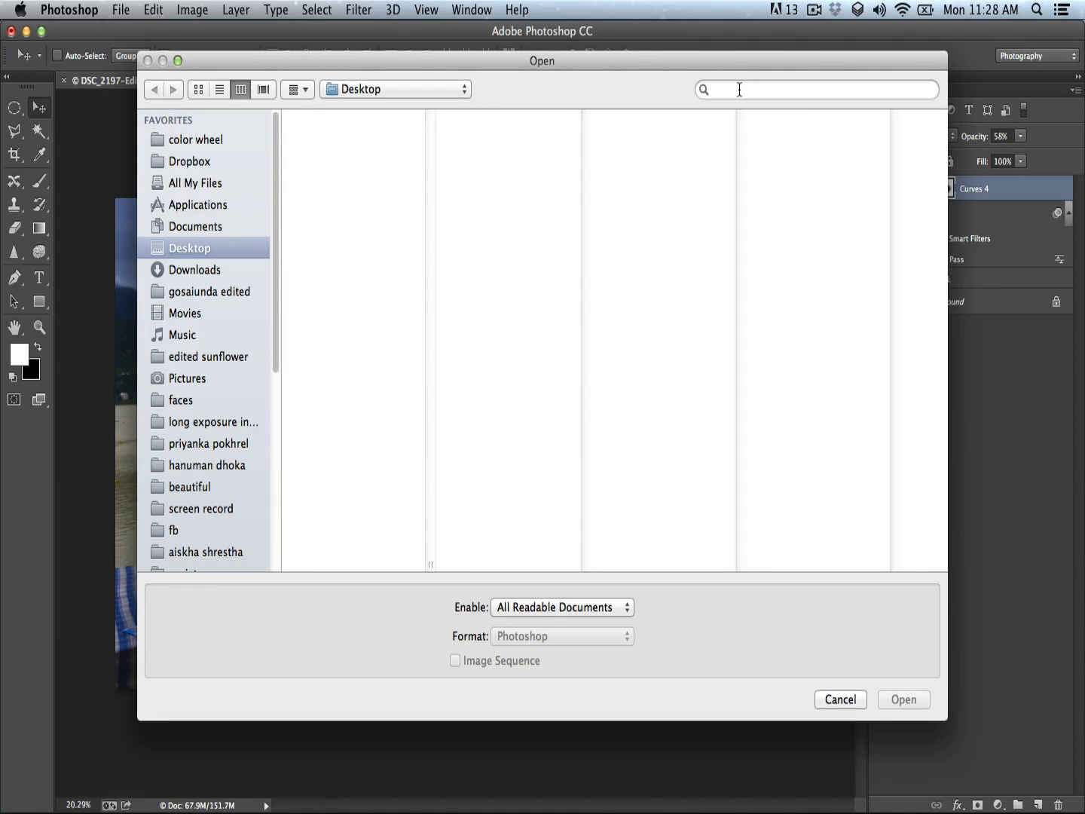
click(739, 90)
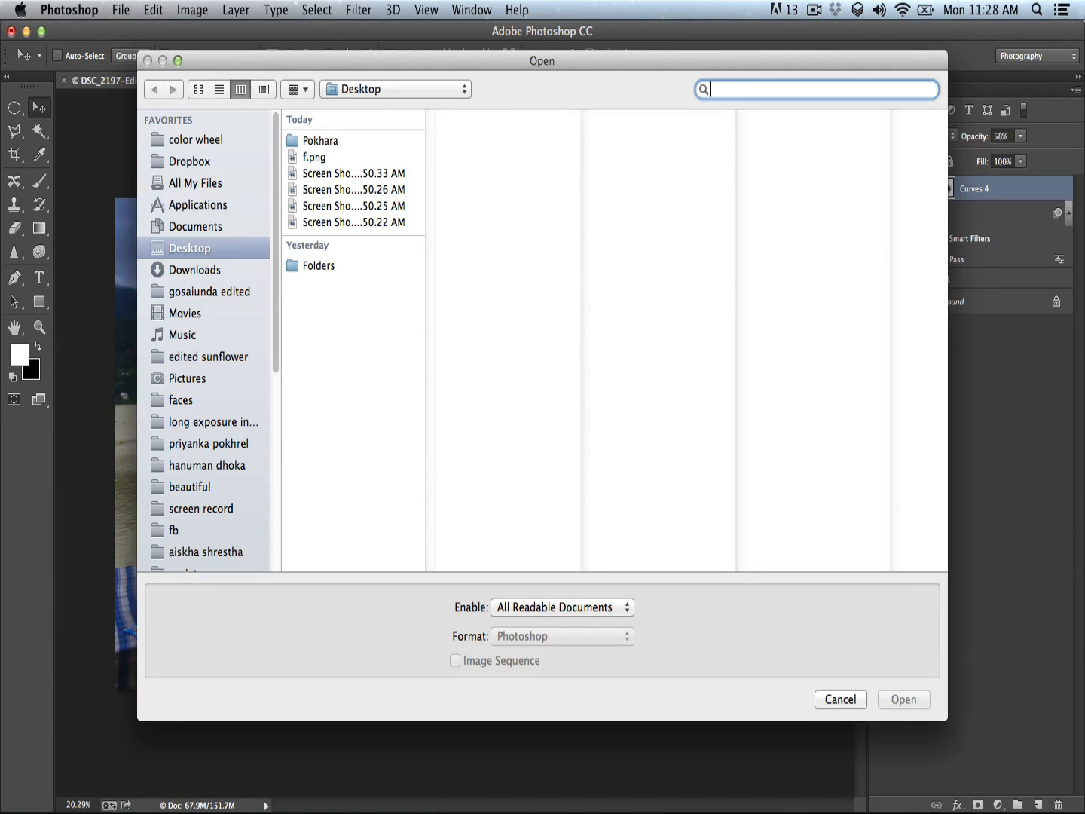
text(new name)
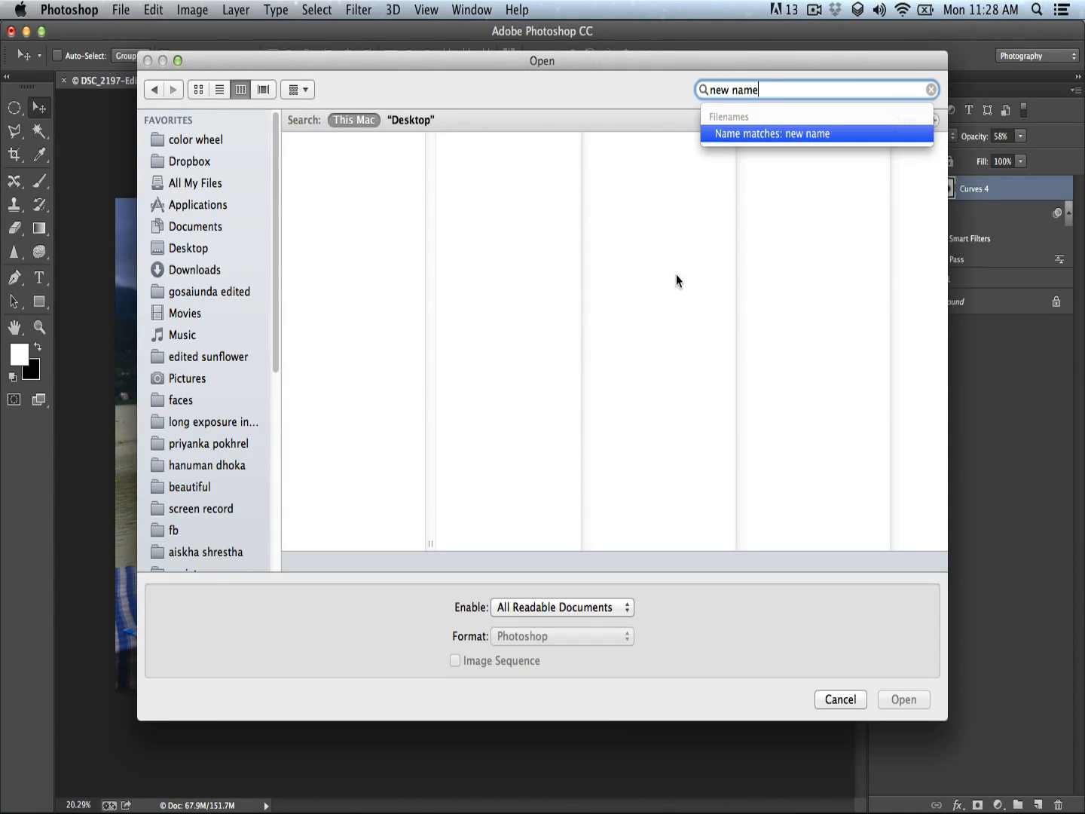
key(Return)
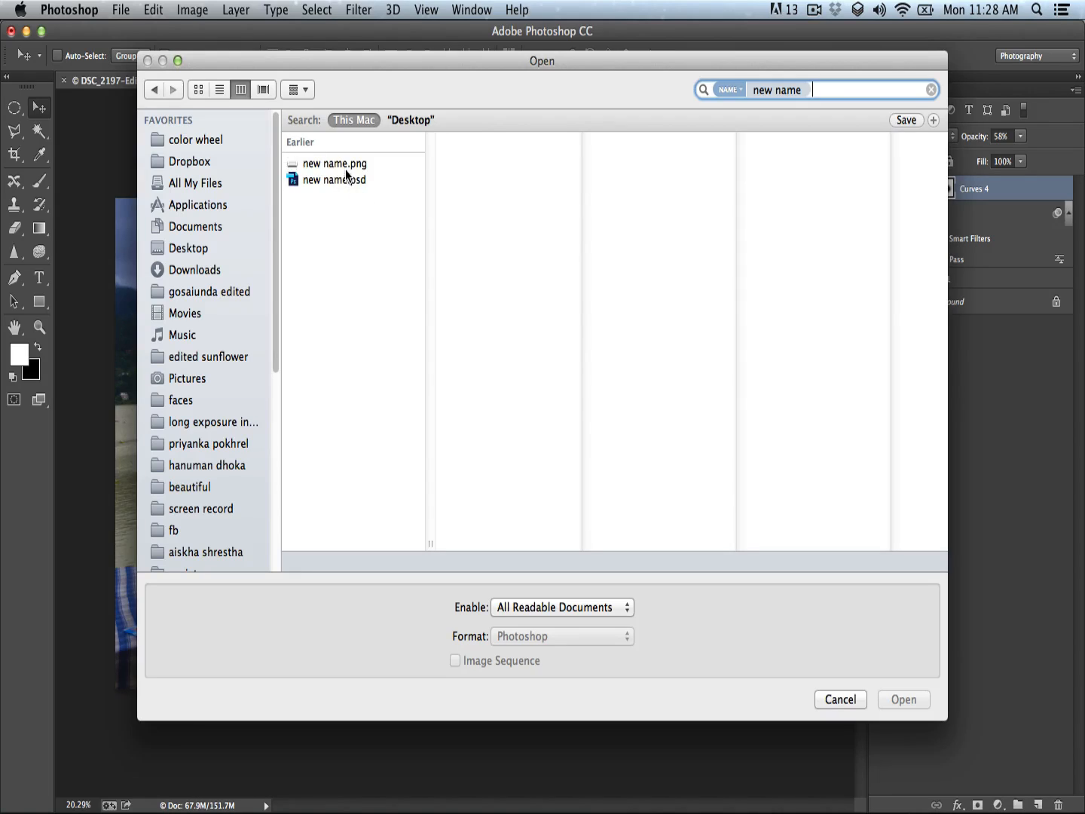
click(345, 167)
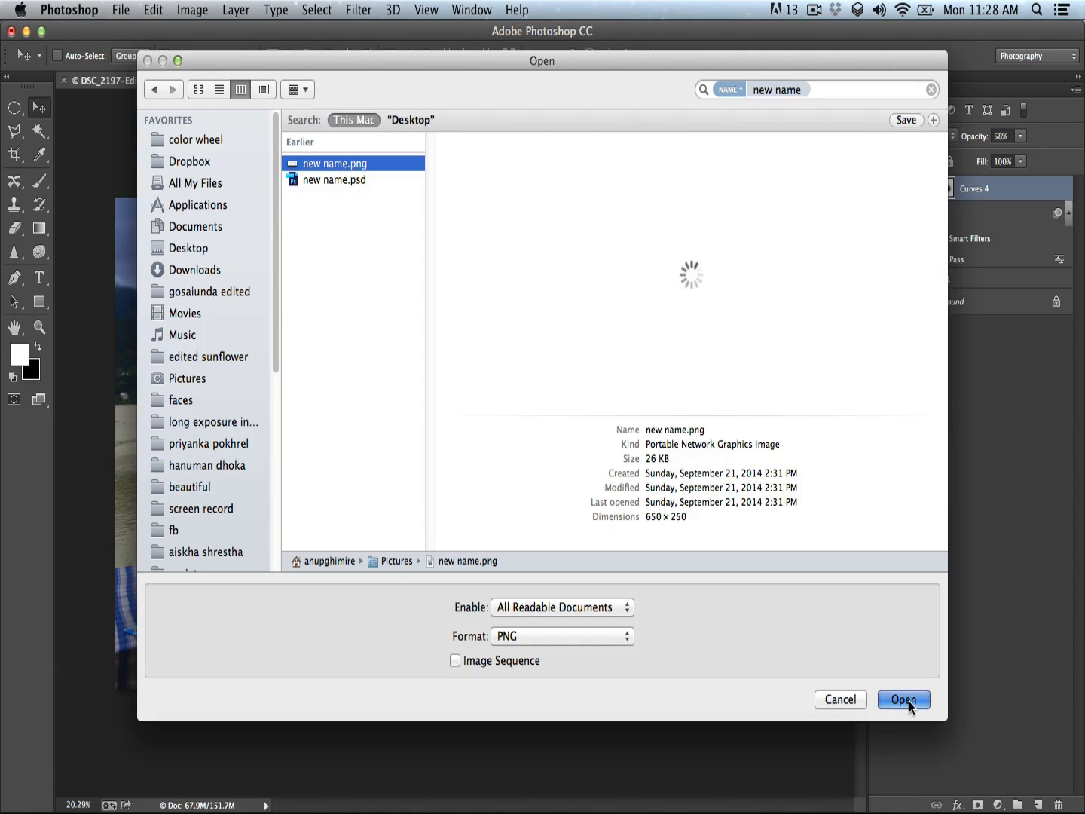
click(908, 701)
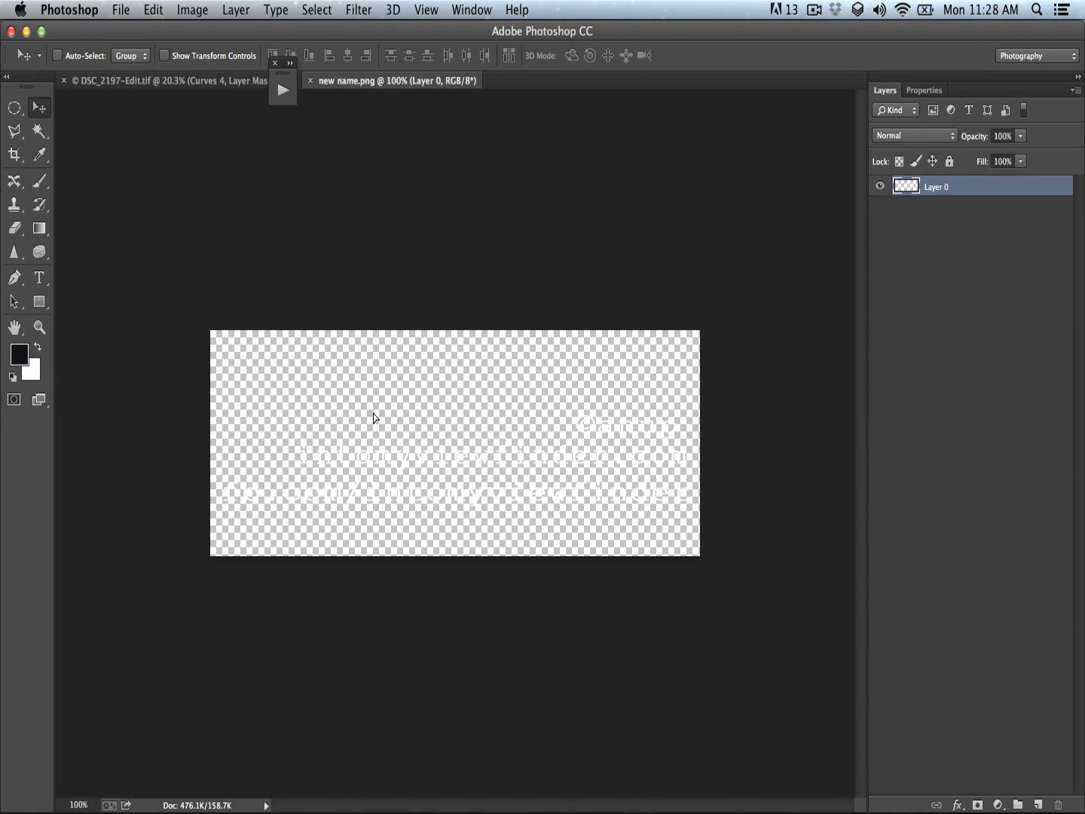
- Copy the watermark from new name.png into DSC_2197-Edit.tif despite the different bit depth, and place it near the photo's lower-right corner
click(173, 83)
drag(463, 531, 475, 516)
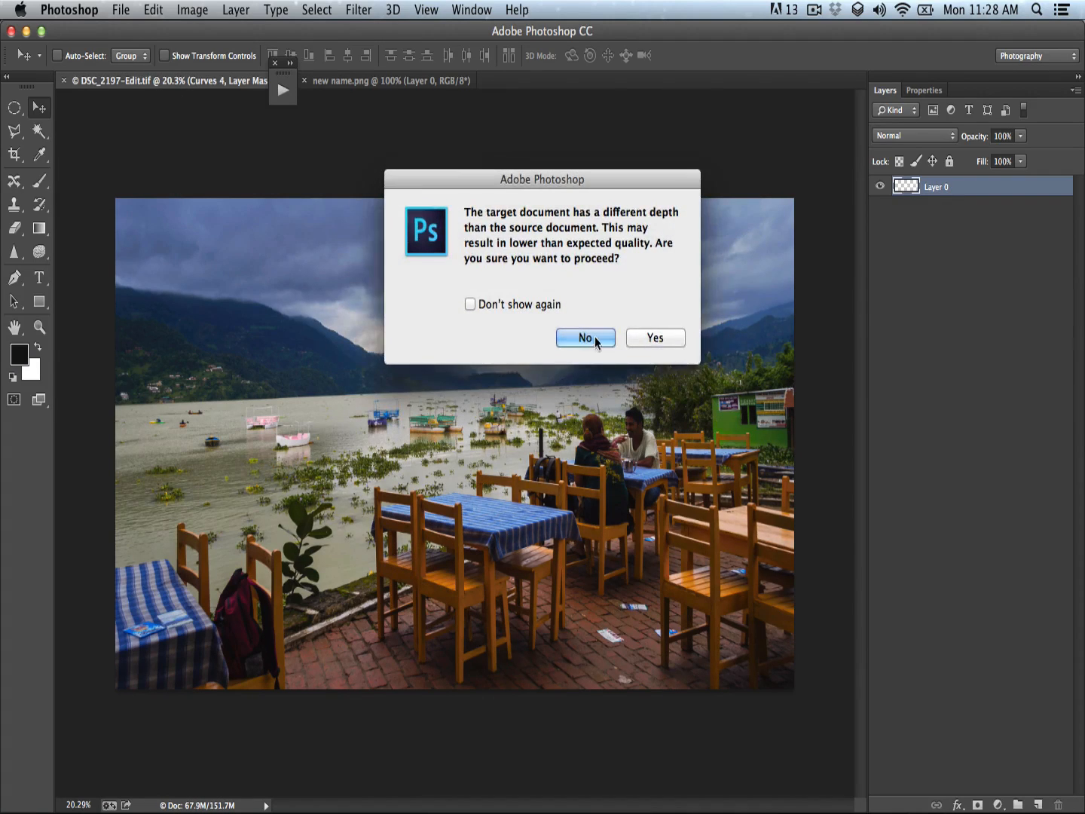
click(649, 337)
click(704, 457)
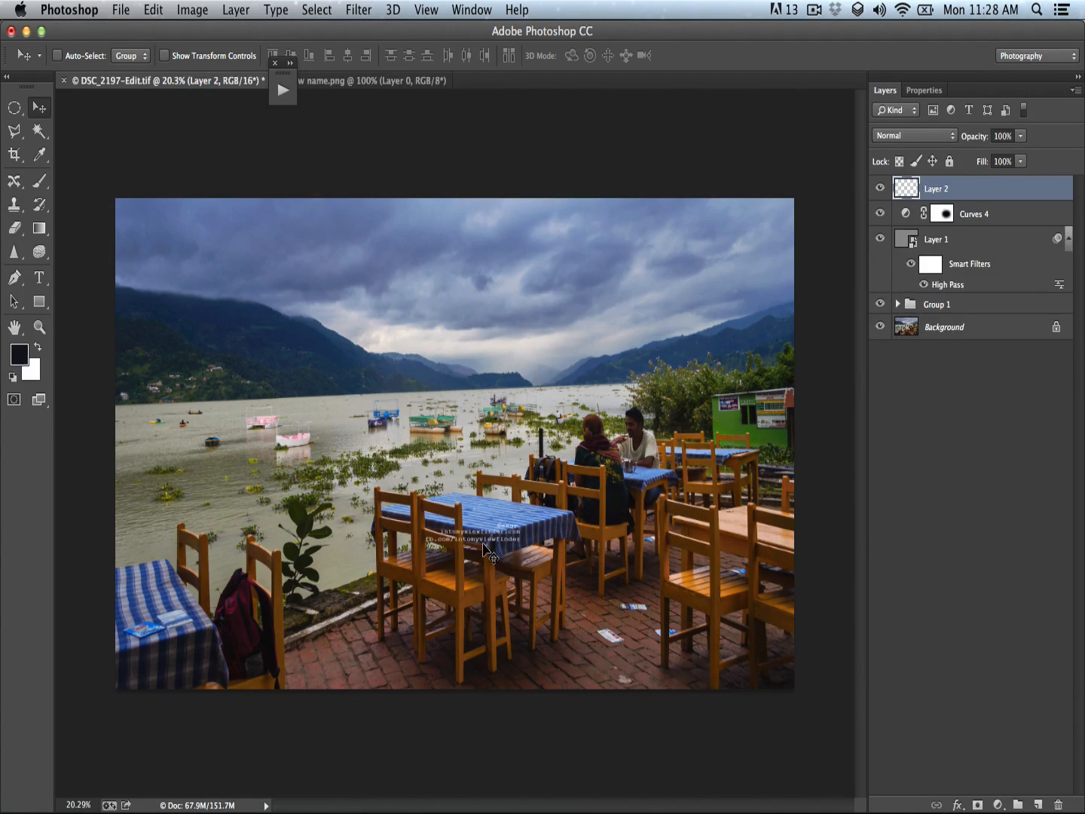
drag(528, 553, 735, 670)
- Scale the watermark layer down slightly with Free Transform
key(super+t)
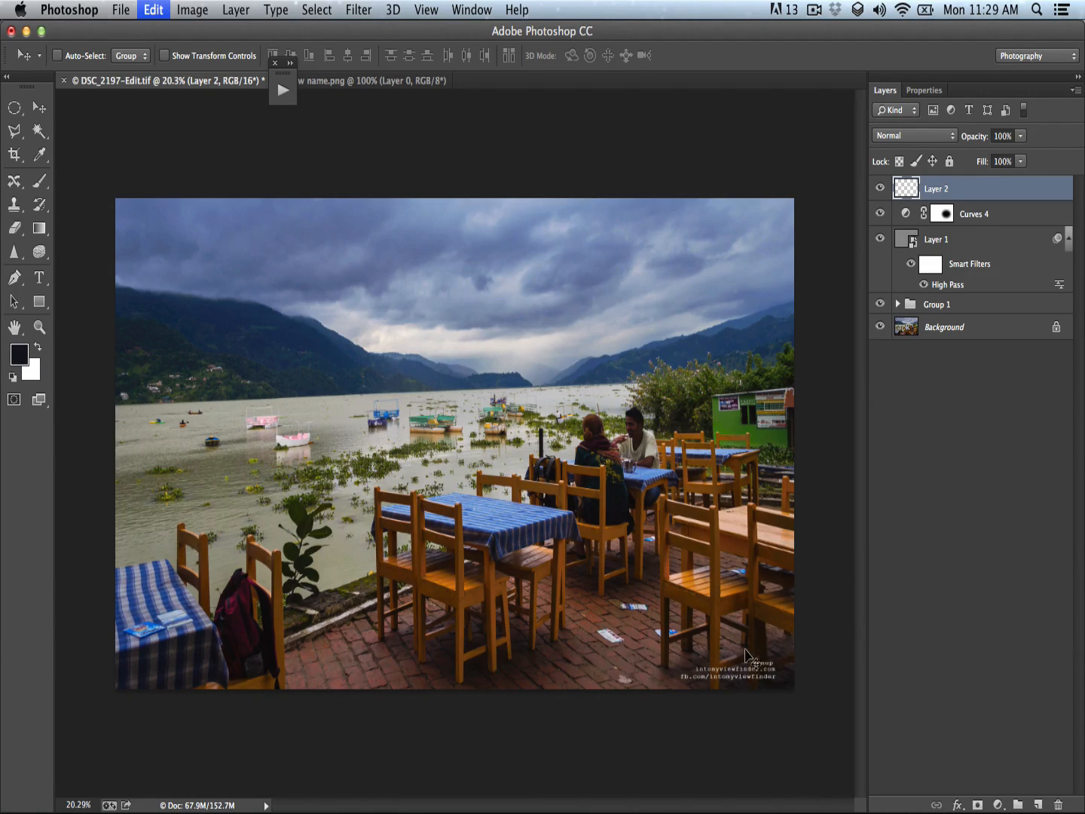
drag(685, 668, 702, 669)
key(Return)
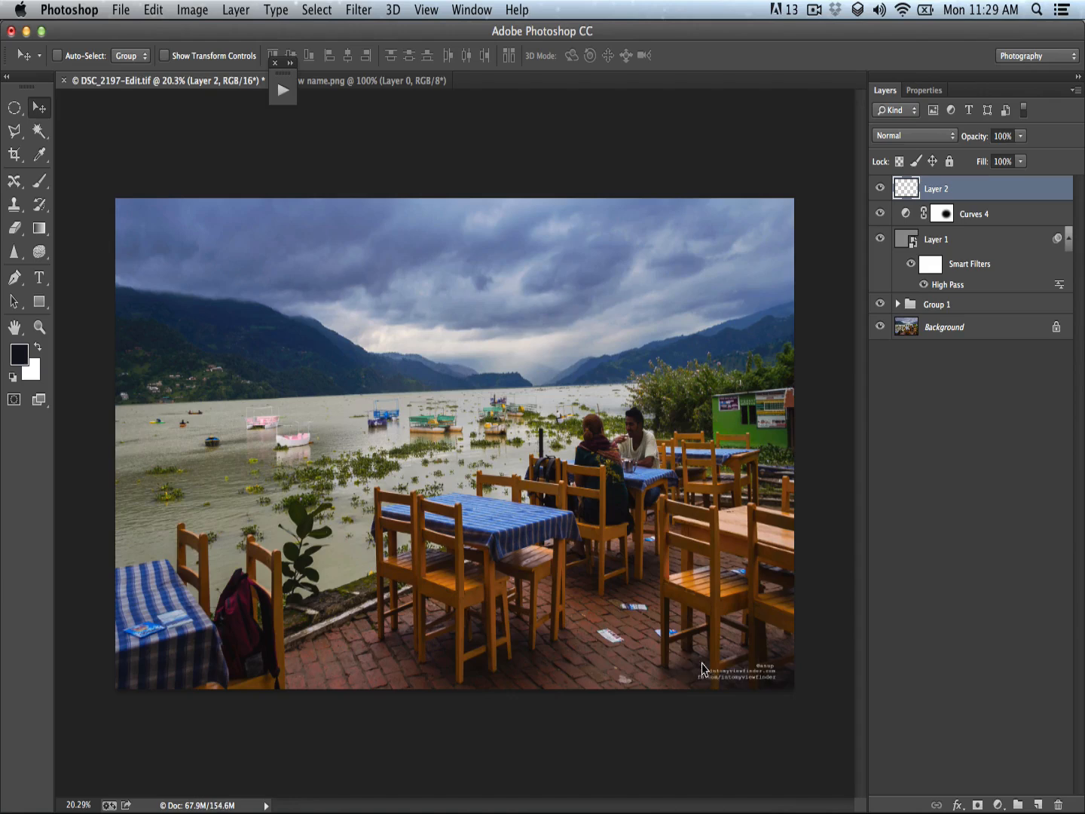
- Nudge the watermark to the right and down until it sits tightly in the photo's lower-right corner
key(shift+Right)
key(shift+Right)
key(shift+Right)
key(shift+Right)
key(shift+Right)
key(shift+Right)
key(Right)
key(Right)
key(Right)
key(Right)
key(Right)
key(Right)
key(Right)
key(Right)
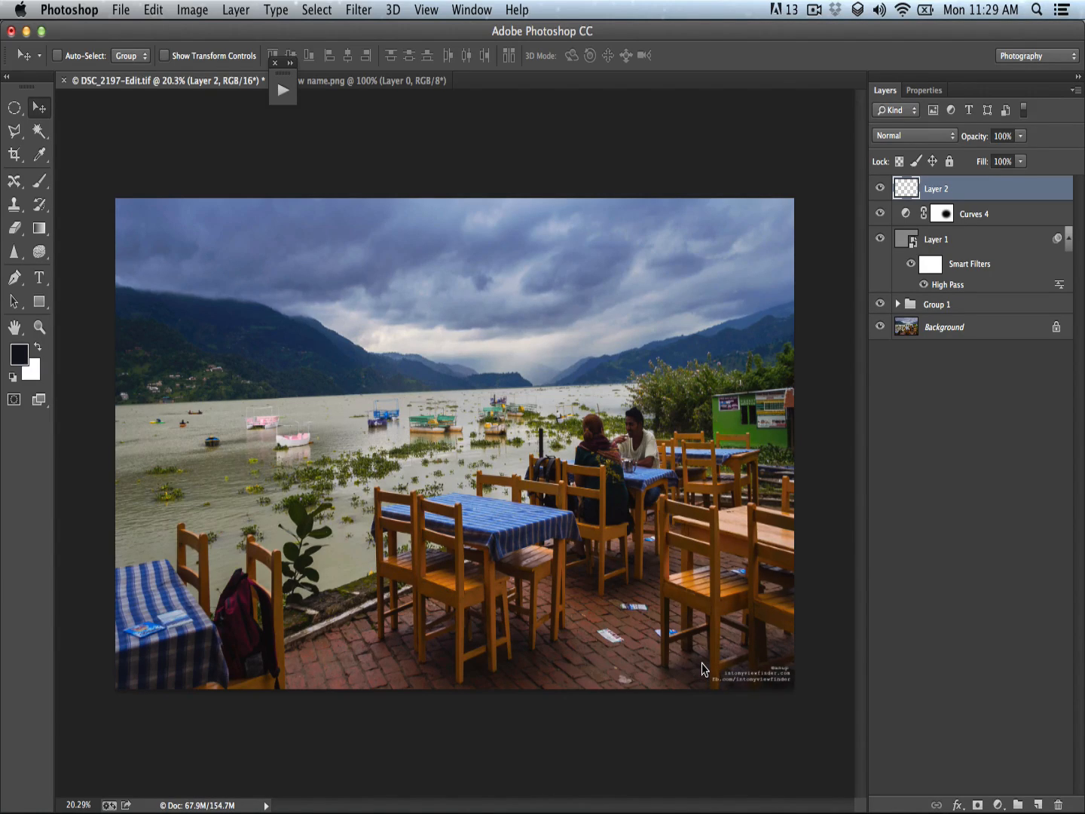
key(Down)
key(Down)
key(Down)
key(Down)
key(Down)
key(Down)
key(Down)
key(Down)
key(Down)
key(Down)
key(Down)
key(Down)
key(Down)
key(Down)
key(Down)
key(Down)
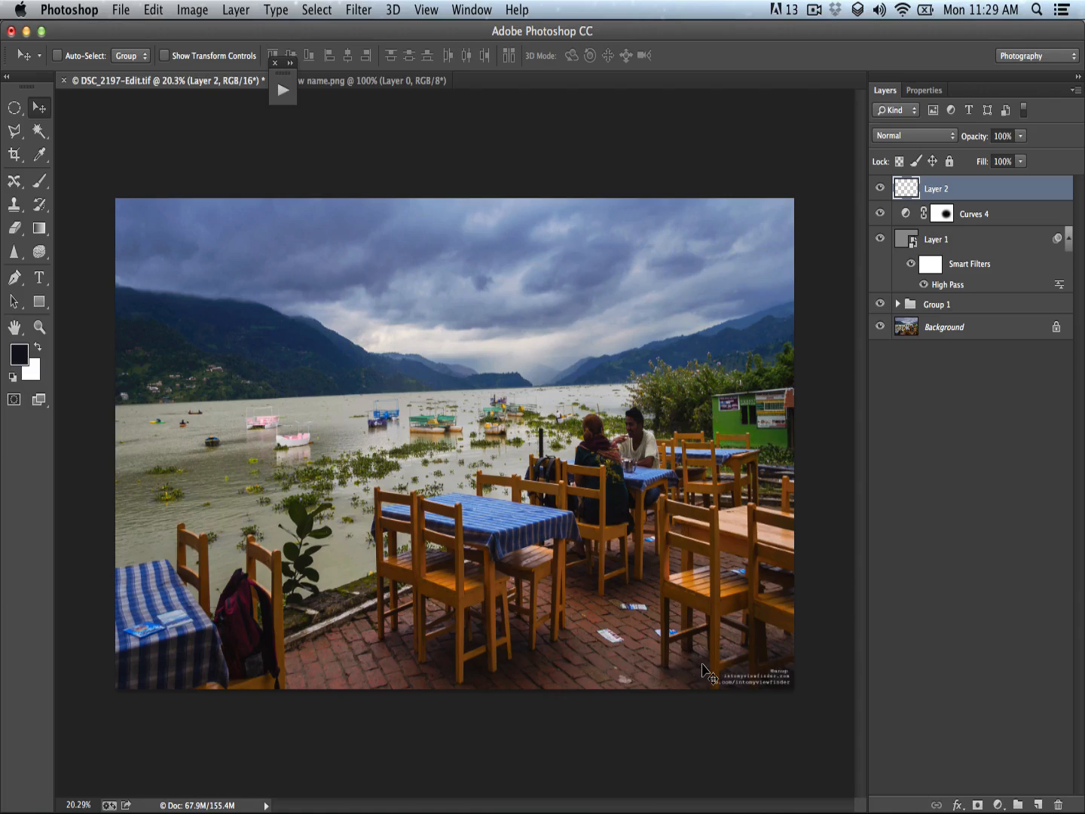
key(Right)
key(Right)
key(Right)
key(Right)
key(Right)
key(Right)
key(Right)
key(Right)
key(Right)
key(Right)
key(Down)
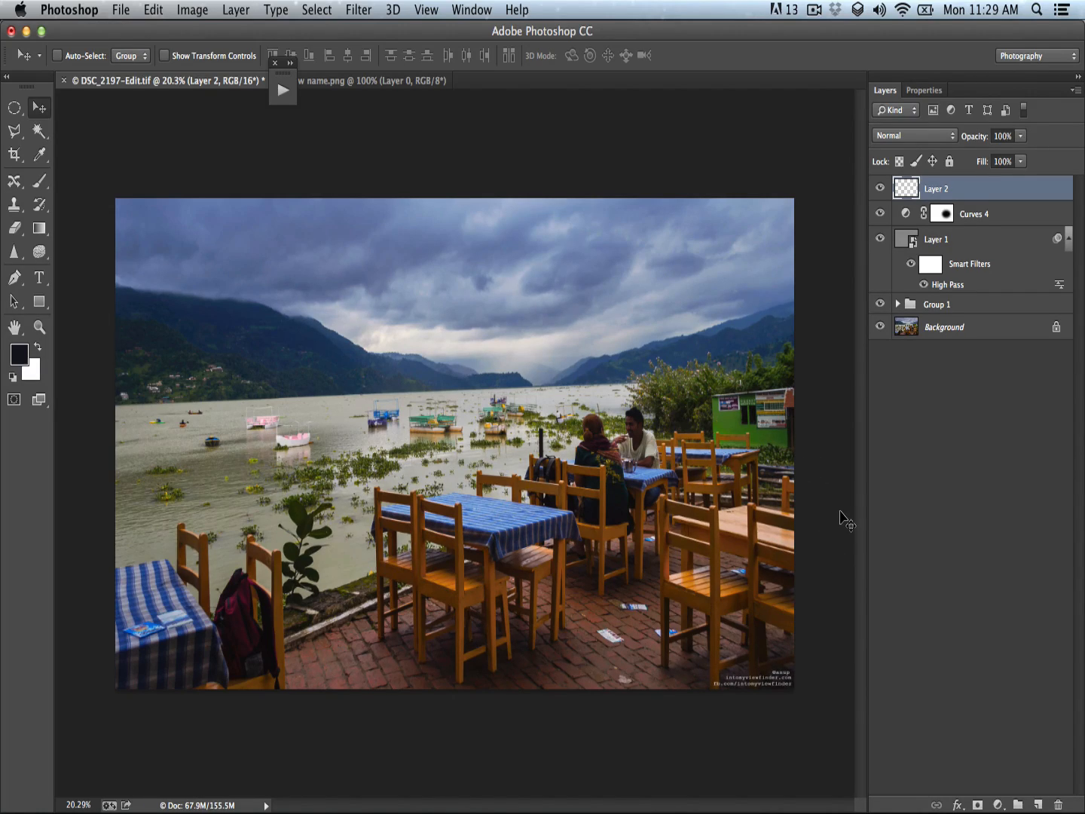
key(Right)
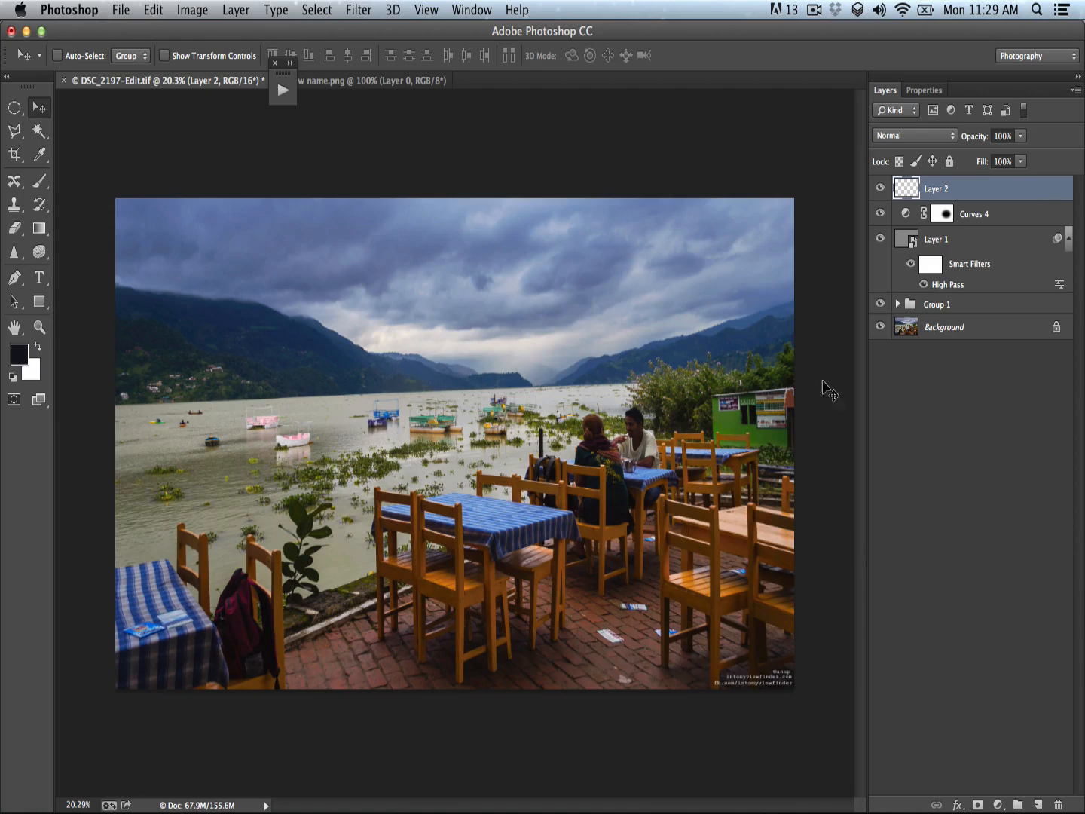
- Add a Vibrance adjustment layer above the watermark with vibrance slightly reduced, and return to the layer stack
key(z)
click(713, 572)
alt+click(715, 575)
key(v)
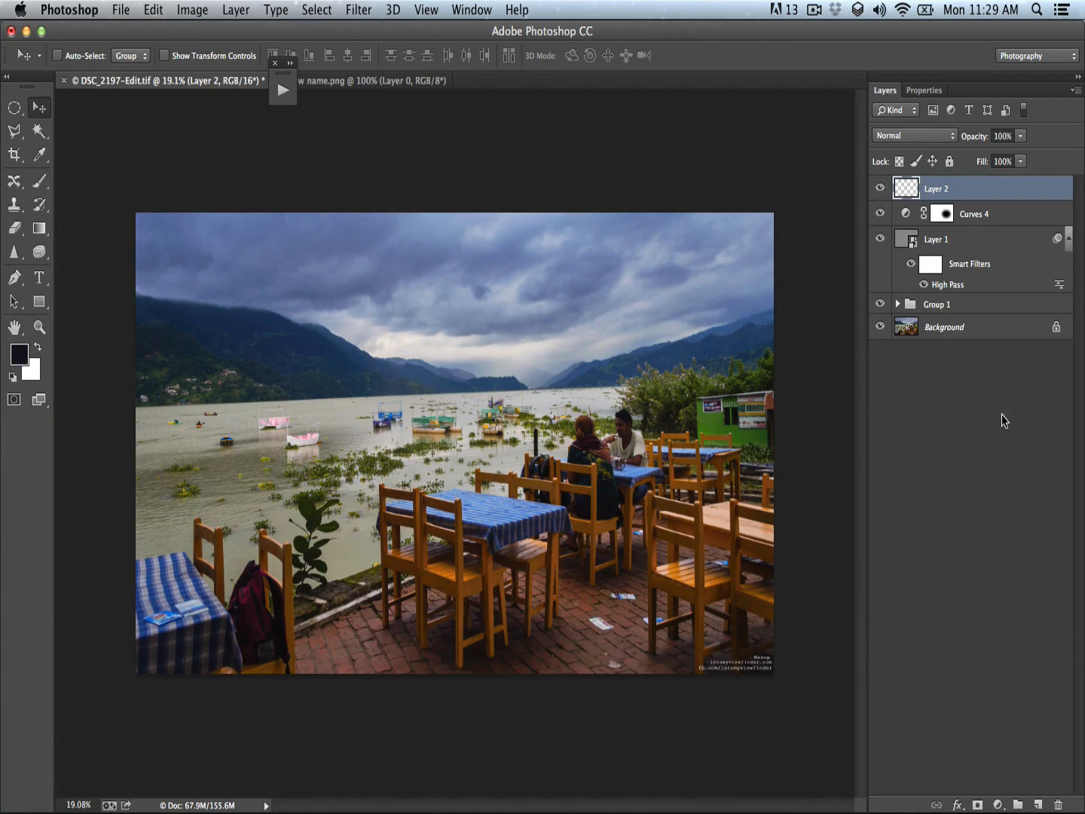
click(997, 804)
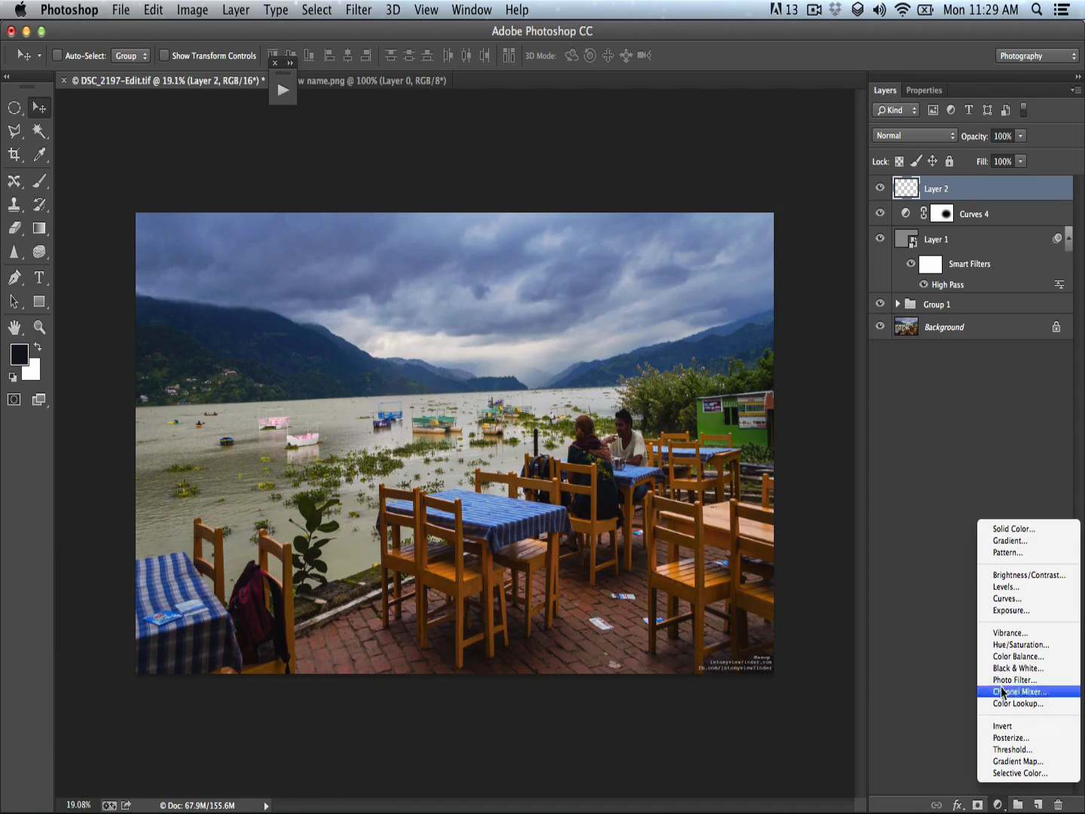
click(1009, 633)
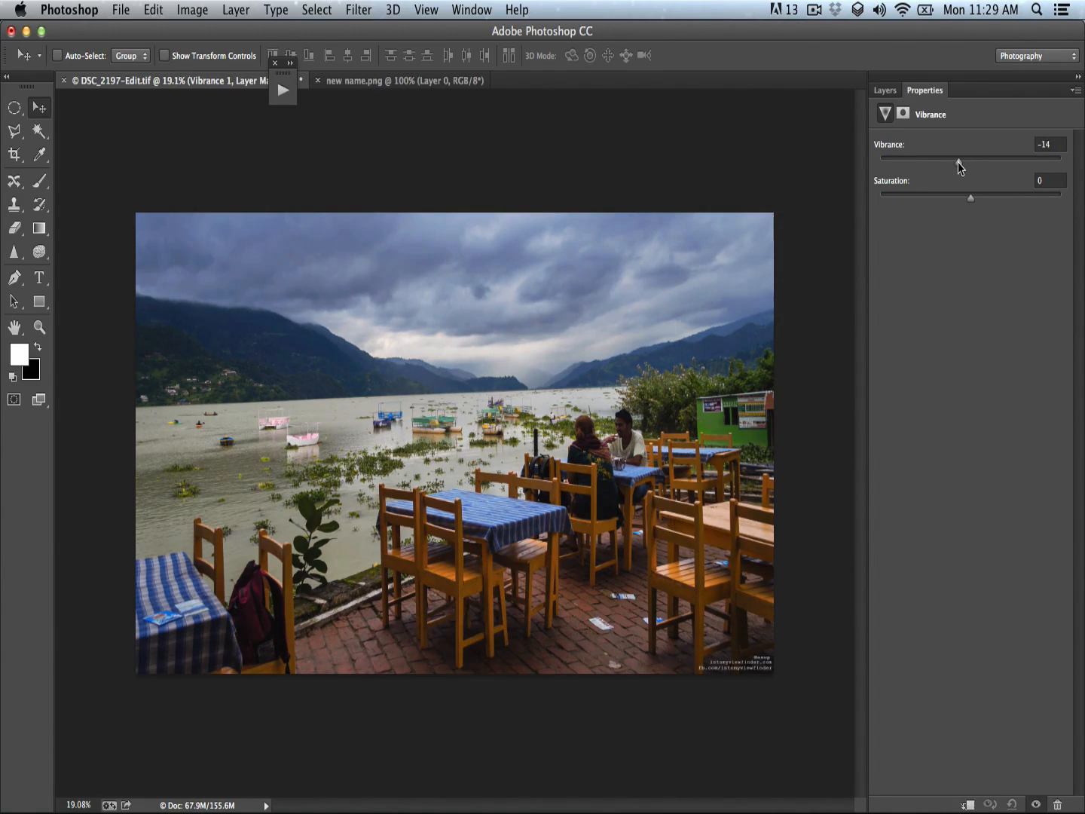
drag(967, 166, 968, 168)
click(886, 90)
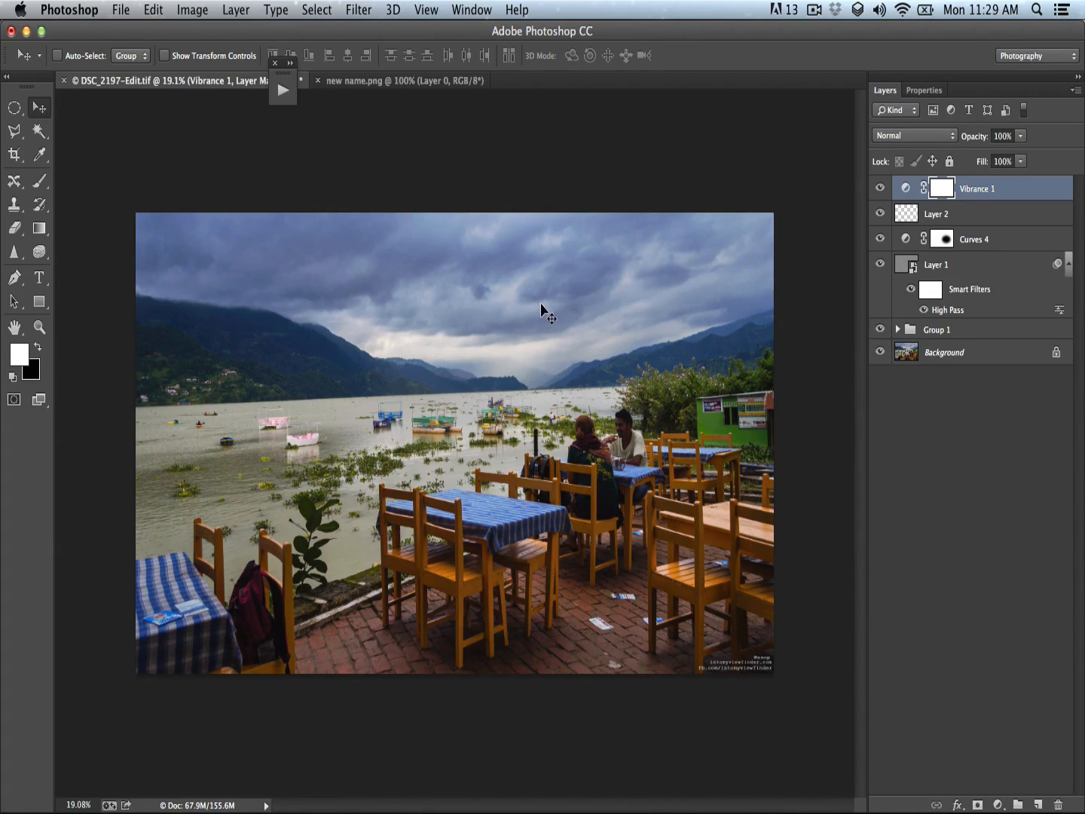
click(814, 9)
click(829, 64)
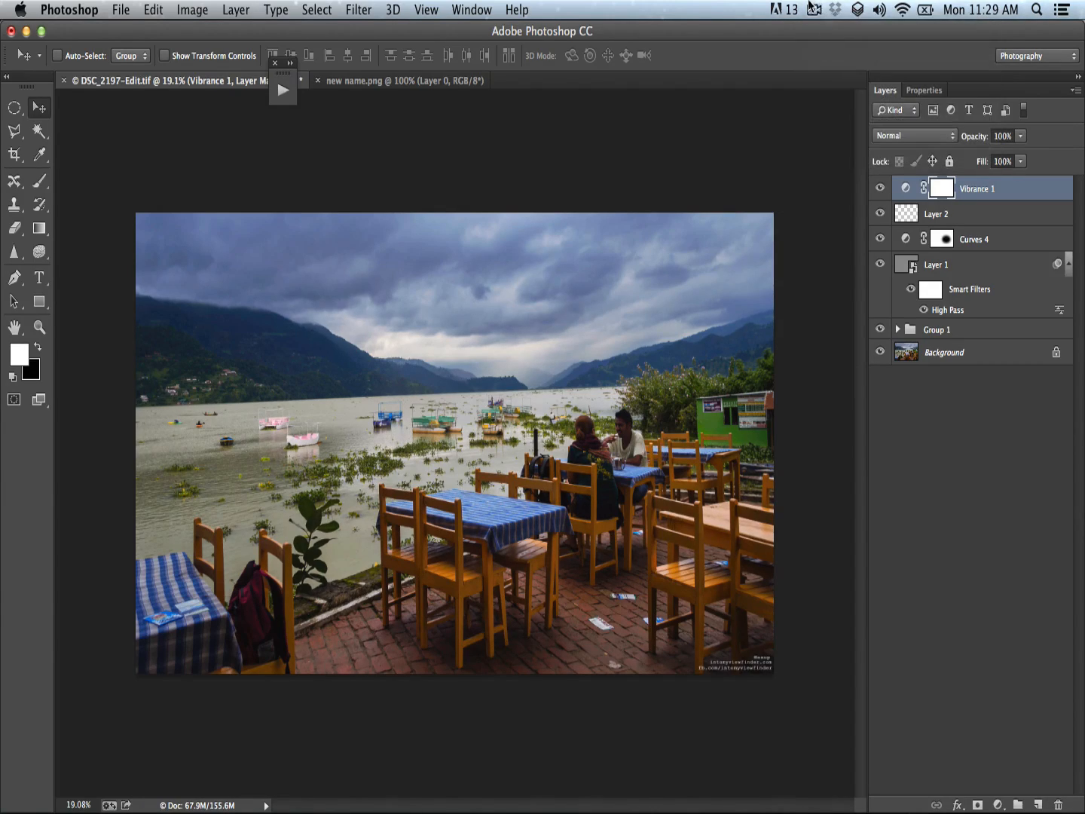
click(813, 7)
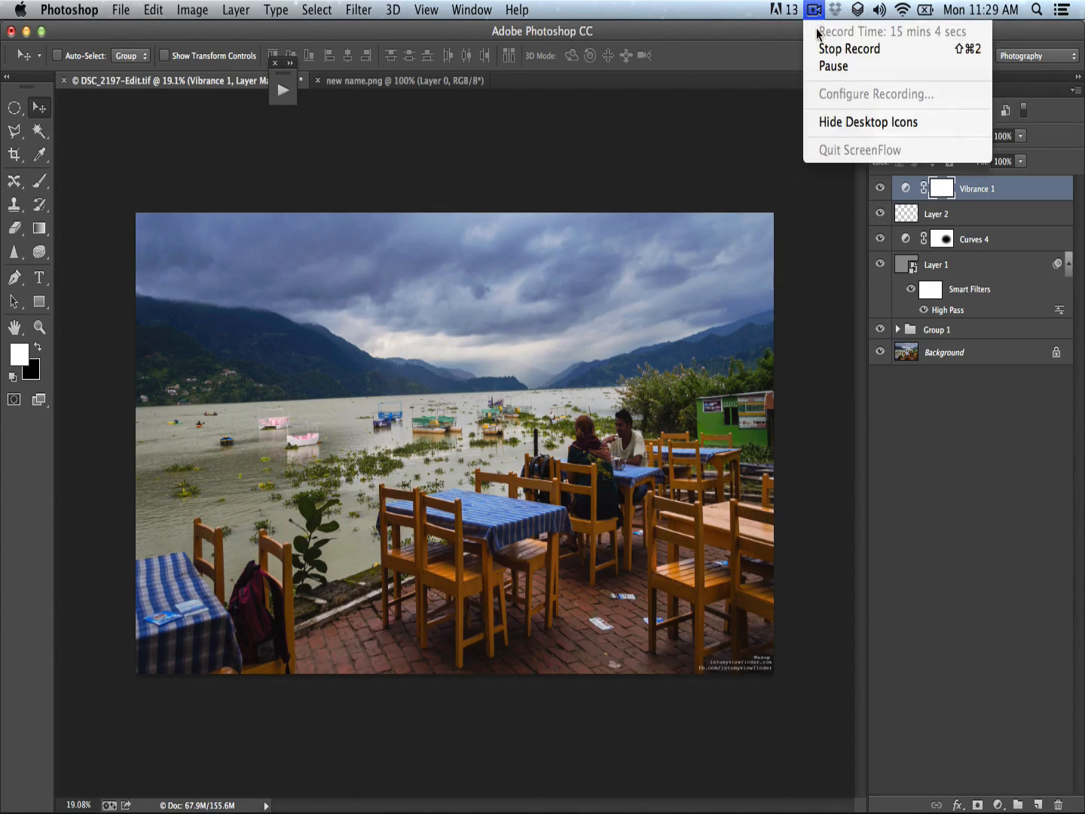
click(821, 49)
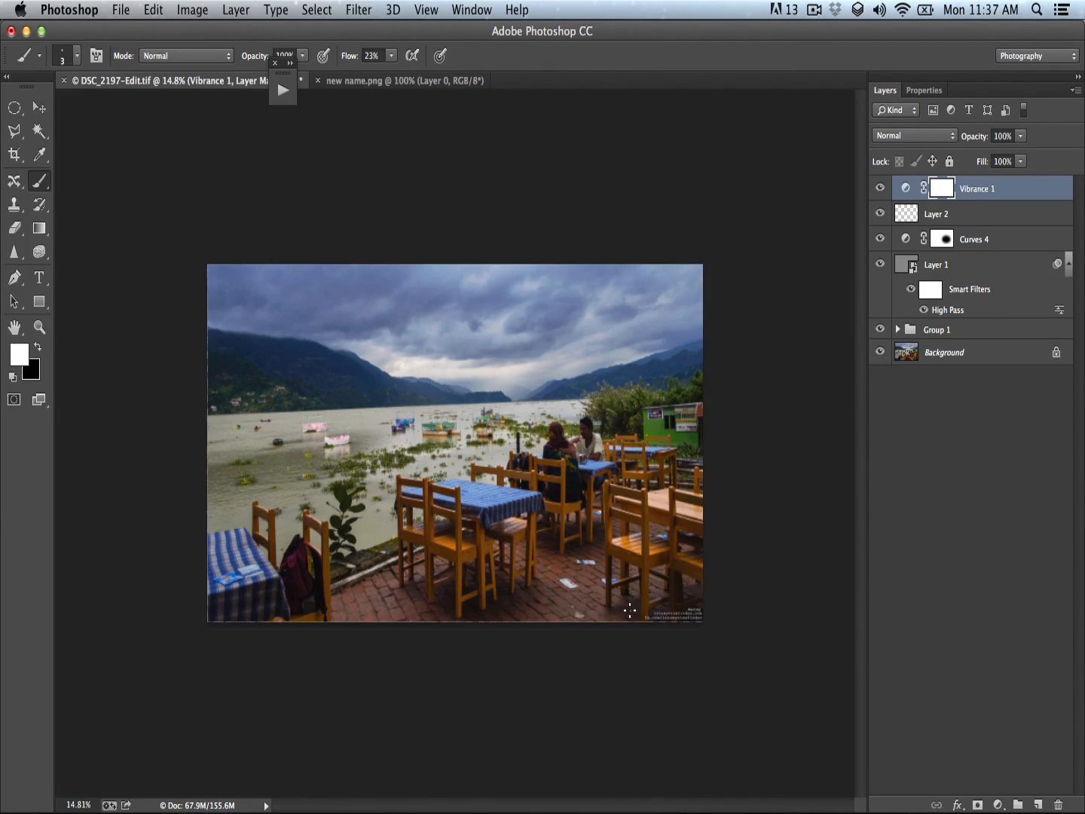
- Inspect the edited photo up close and in full-screen mode, and return to the standard screen mode
key(super+space)
drag(611, 596, 670, 604)
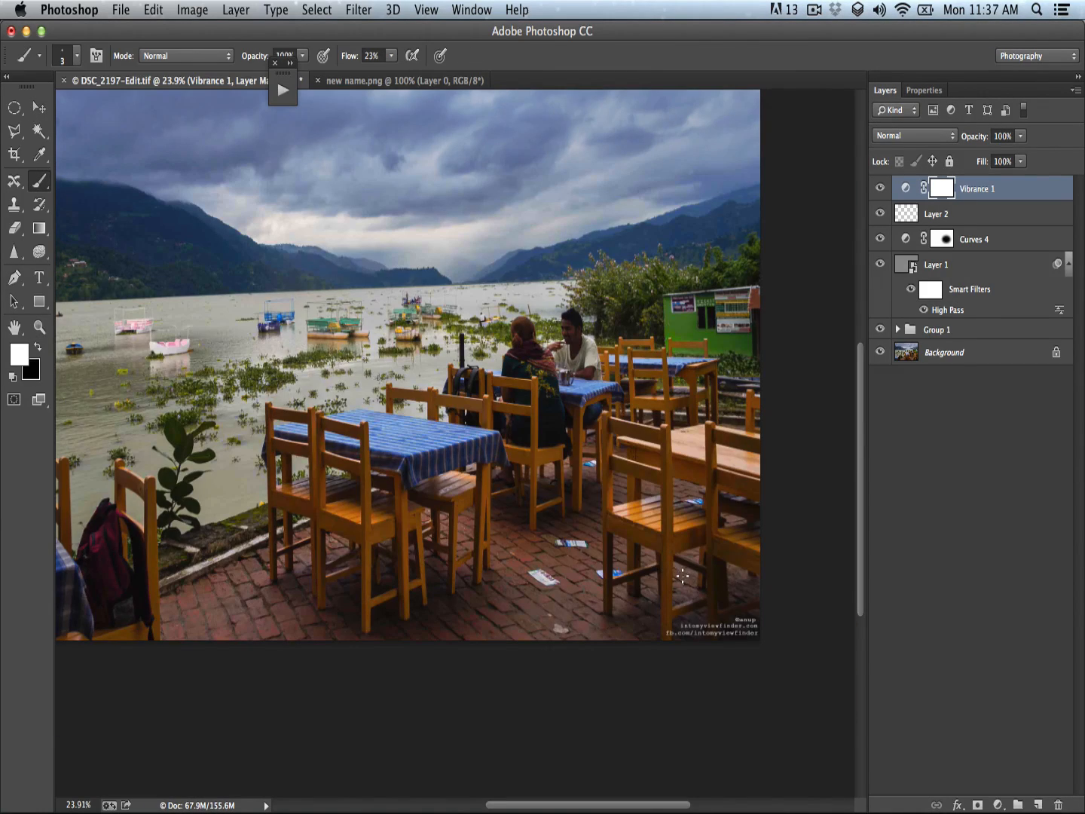
key(f)
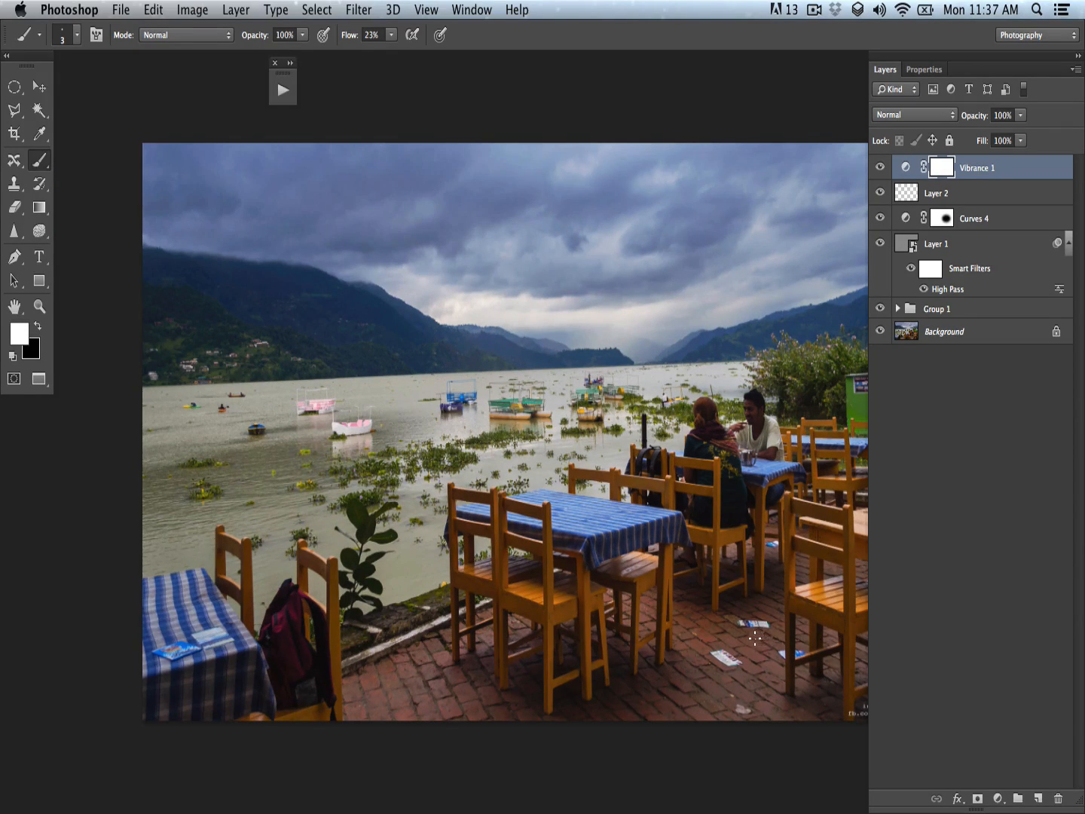
key(f)
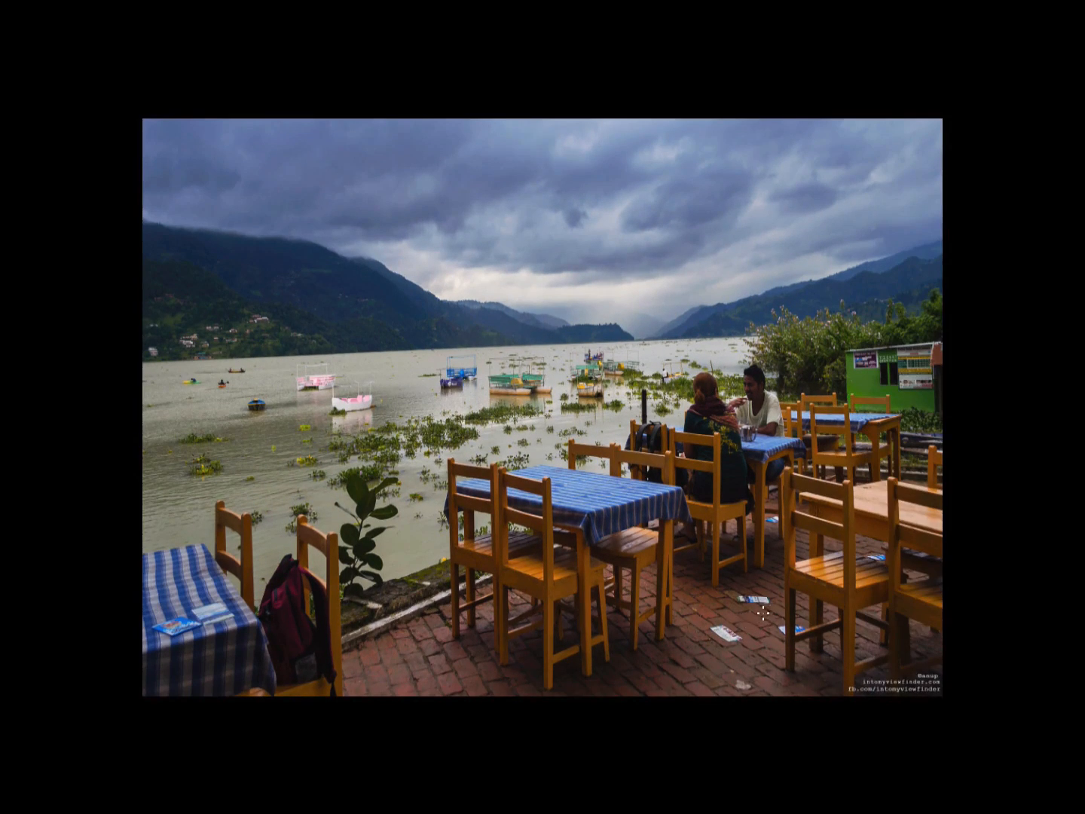
key(f)
- Add a new empty layer above Vibrance 1 for retouching the brick floor and switch to the Clone Stamp tool
drag(713, 632, 601, 599)
key(z)
drag(534, 651, 571, 655)
key(b)
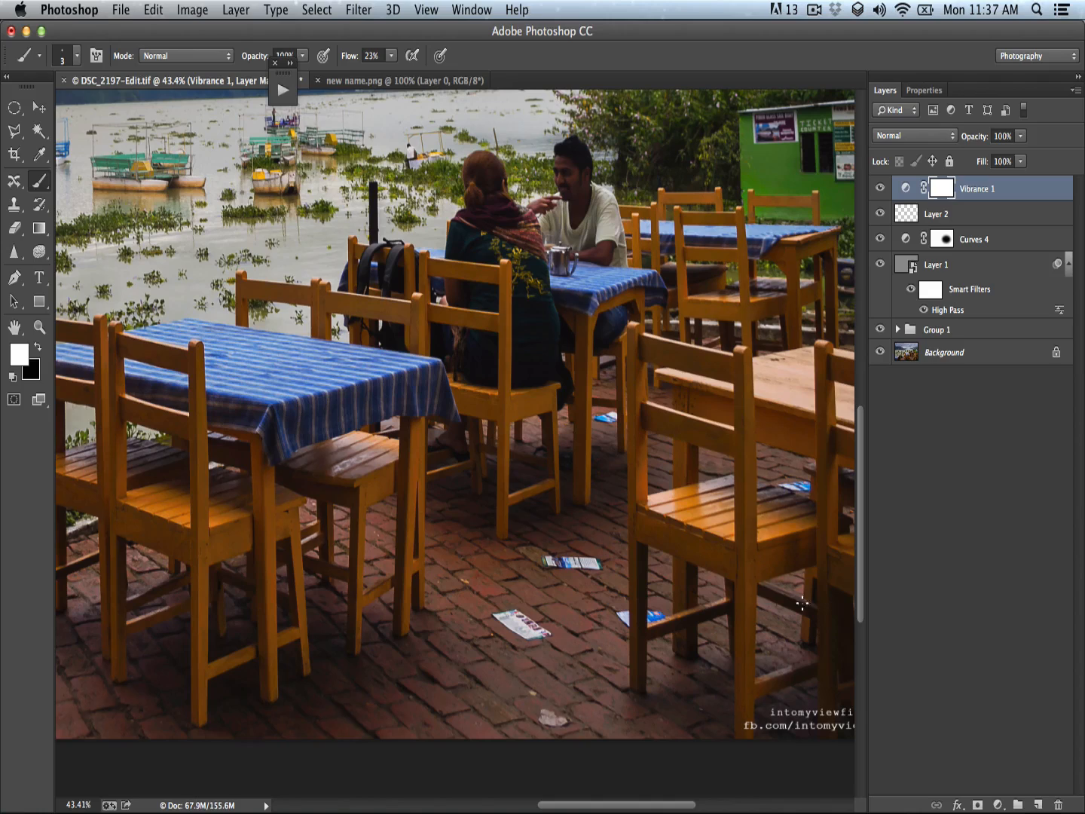
click(1038, 804)
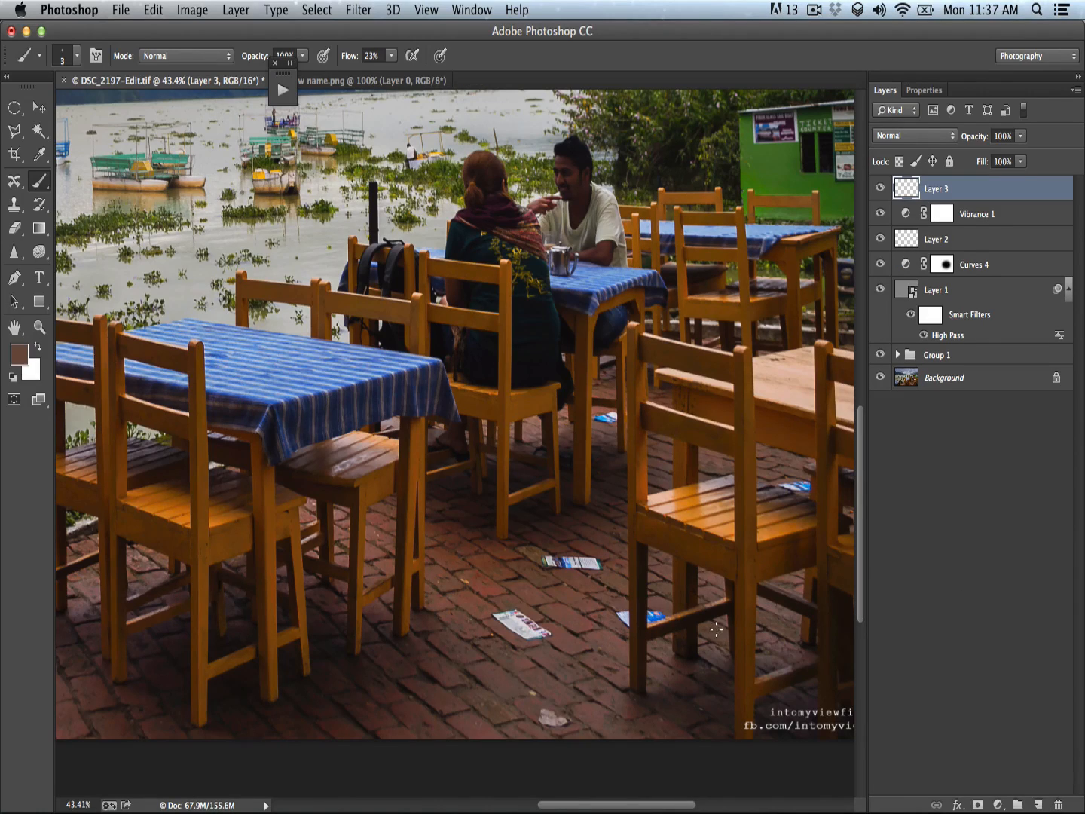
key(s)
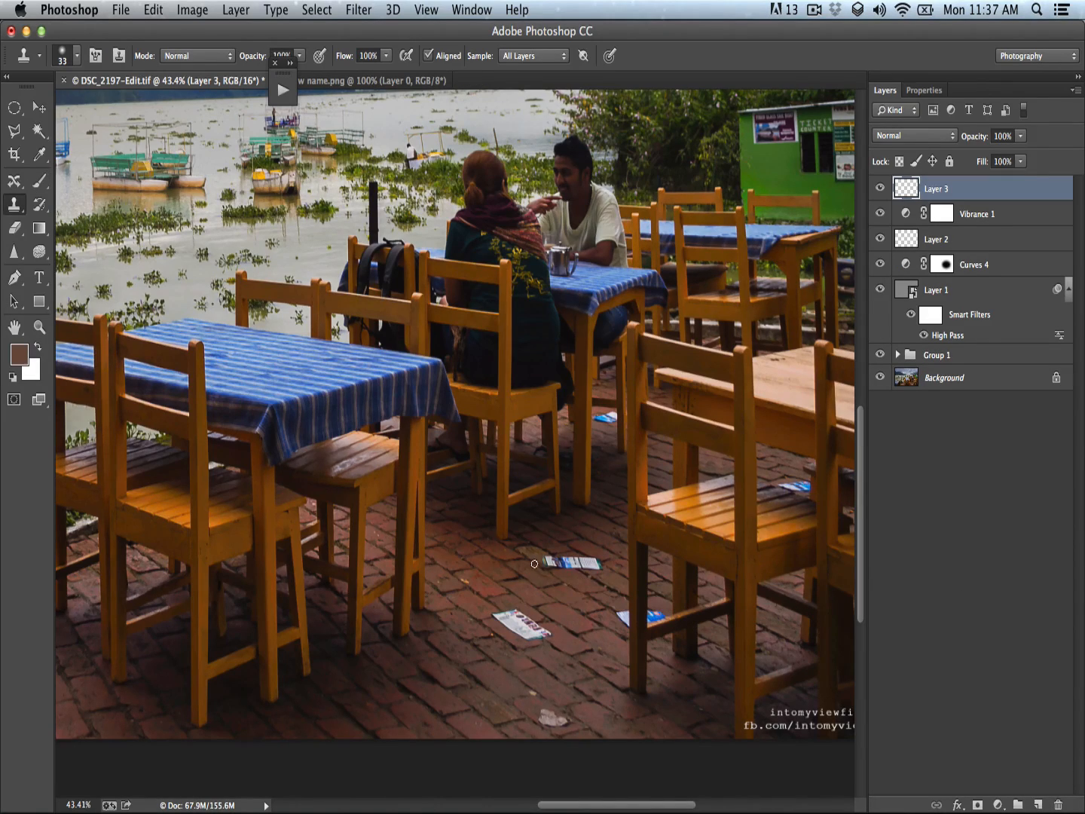
- Try to clone reddish brick over the white leaflet nearest the front chair with the Clone Stamp, and undo the stroke
key(z)
drag(504, 624, 537, 650)
drag(581, 586, 521, 534)
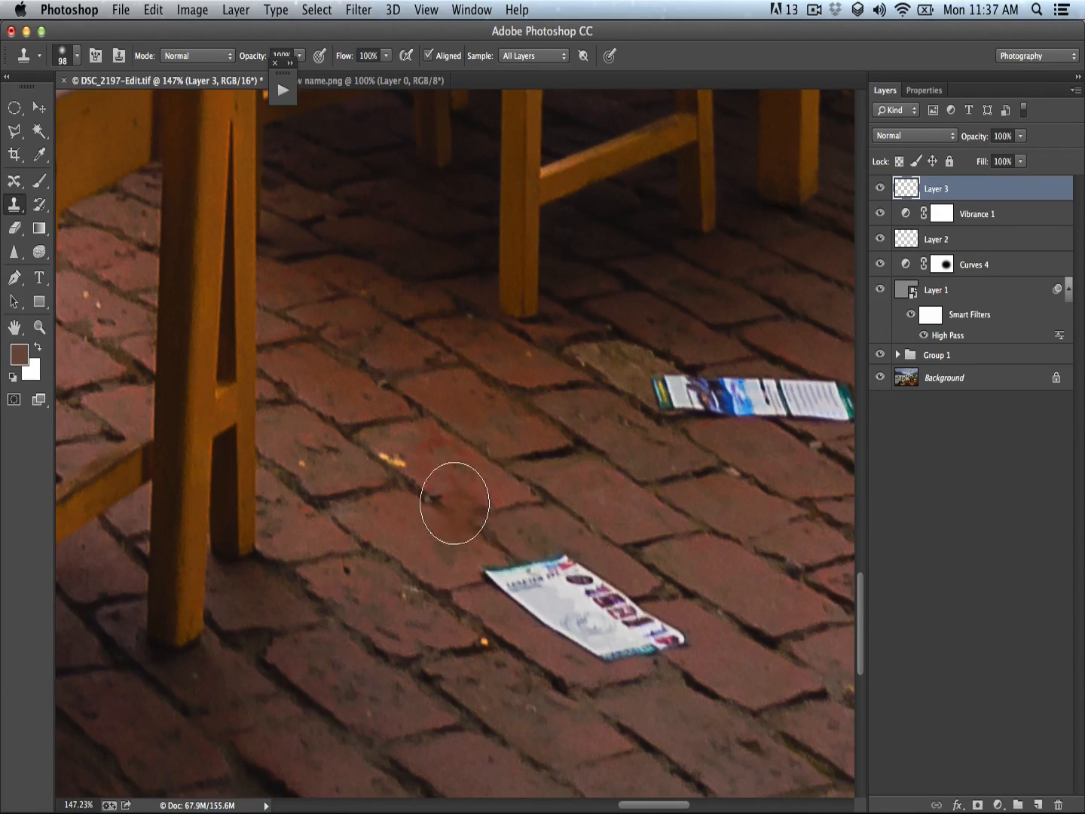
mouse_move(455, 498)
mouse_down()
mouse_move(419, 486)
mouse_move(410, 494)
mouse_up()
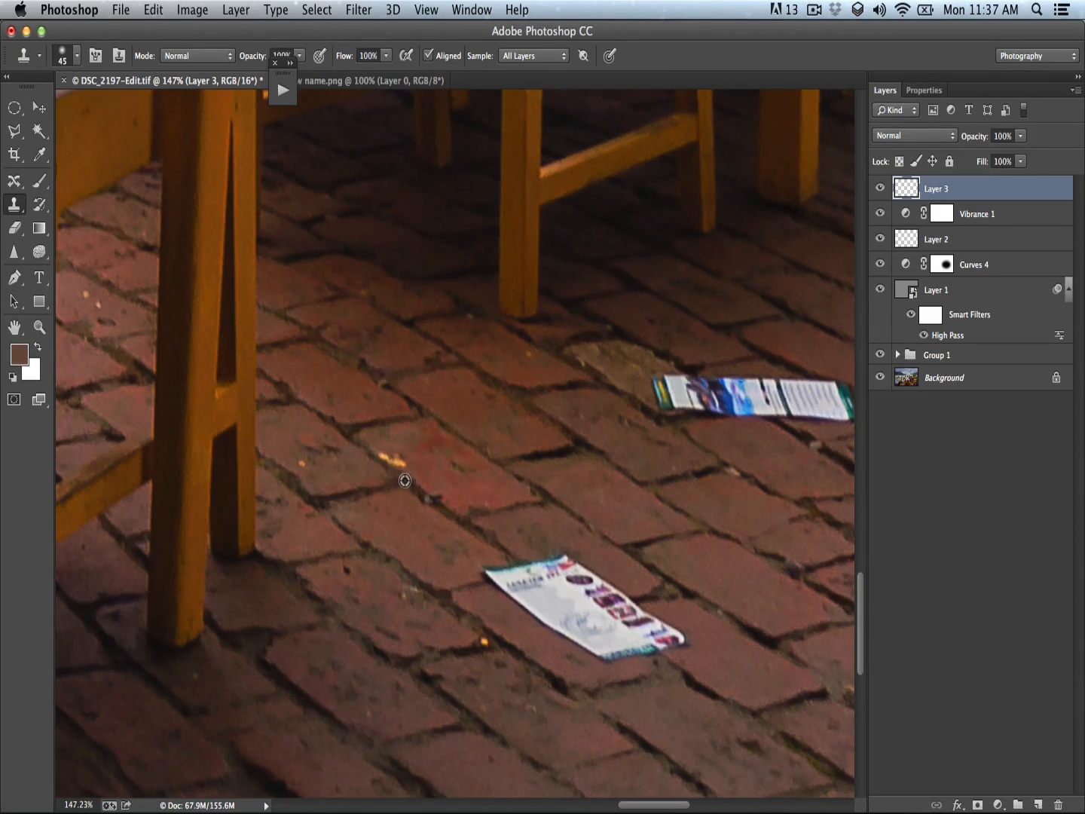
mouse_move(513, 554)
mouse_down()
mouse_move(505, 578)
mouse_move(477, 581)
mouse_move(564, 623)
mouse_move(587, 653)
mouse_up()
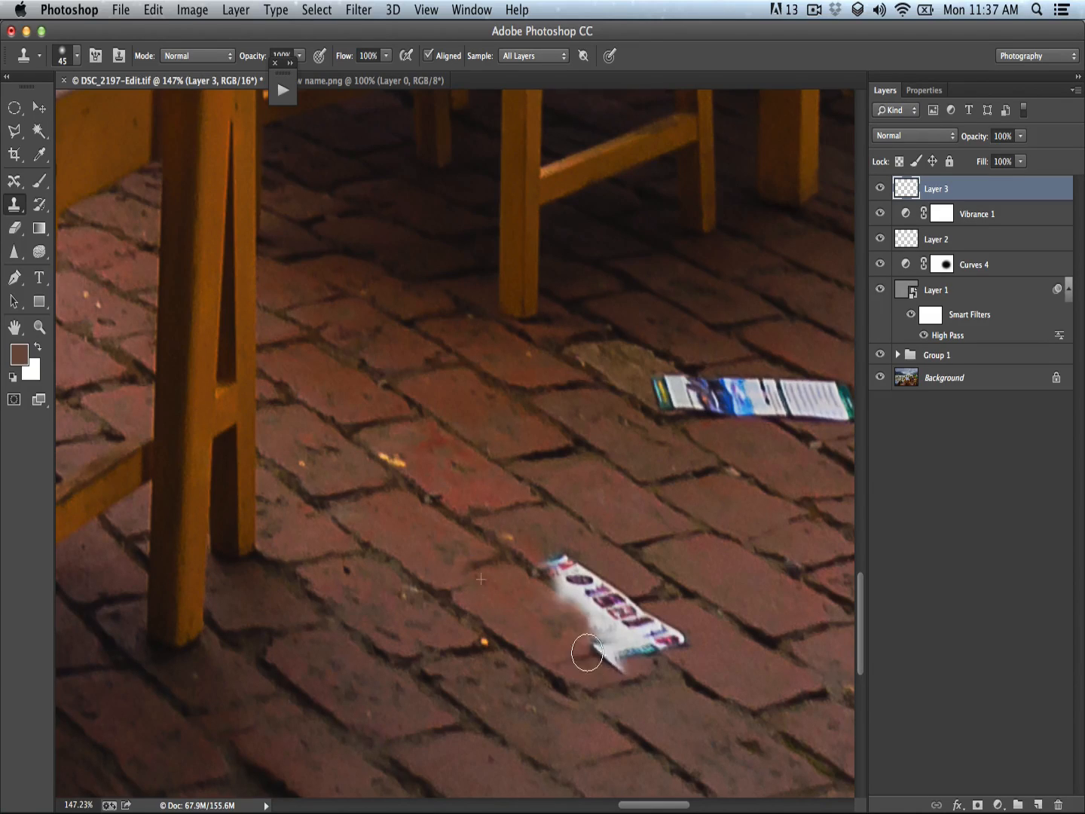
key(super+z)
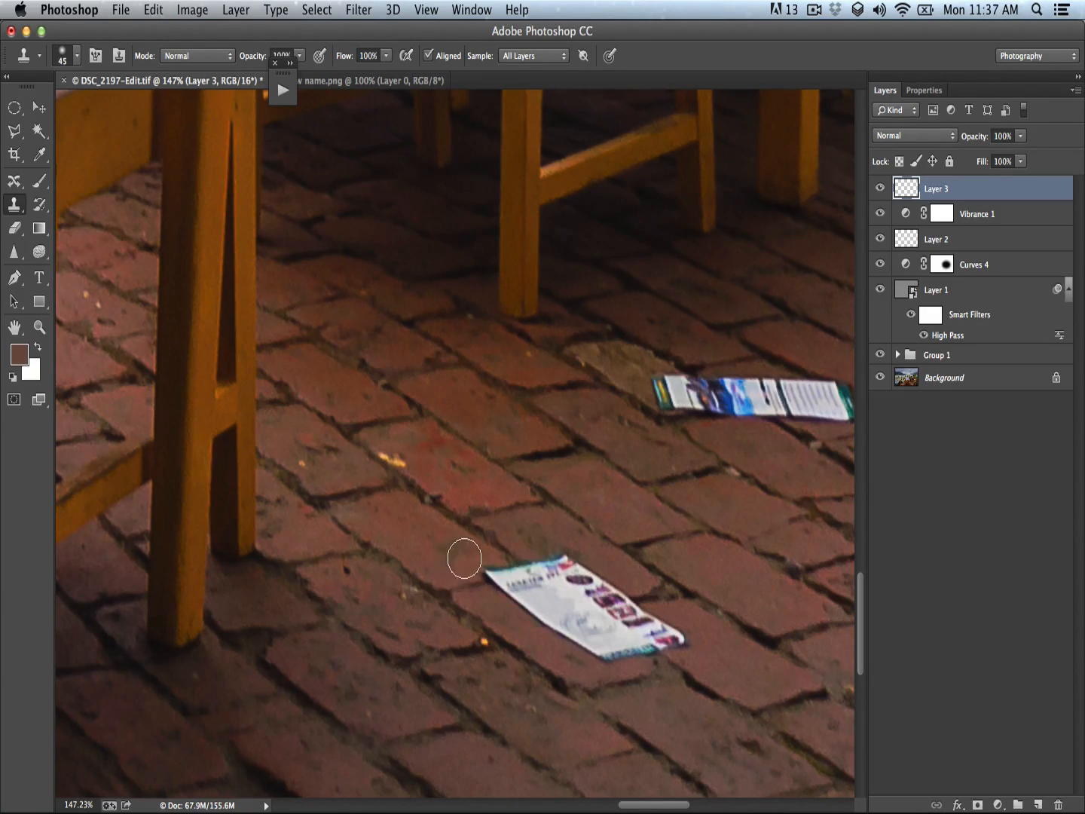
- Try to cover the same leaflet with brick sampled from the floor in front of the chair legs, and undo the cloning
scroll(464, 558, down, 5)
scroll(464, 558, left, 2)
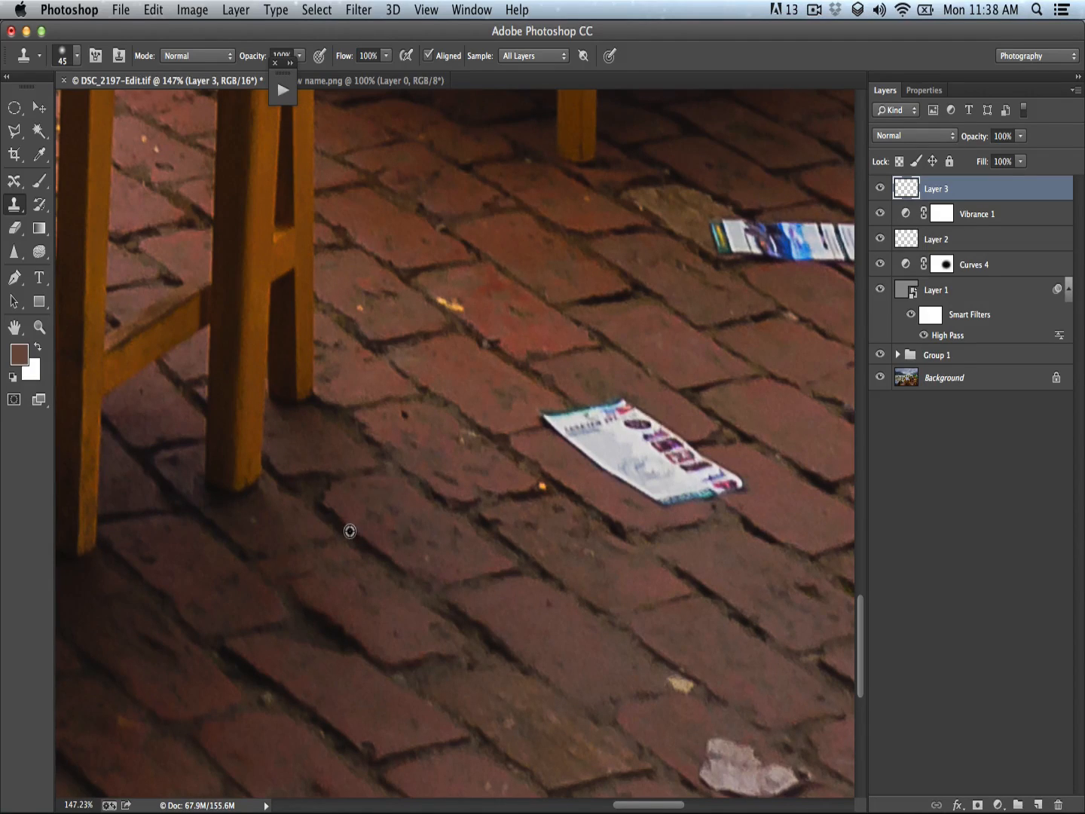
alt+click(349, 531)
mouse_move(555, 383)
mouse_down()
mouse_move(581, 402)
mouse_move(537, 422)
mouse_move(568, 447)
mouse_move(650, 485)
mouse_move(663, 484)
mouse_move(653, 471)
mouse_move(694, 466)
mouse_move(653, 426)
mouse_move(620, 415)
mouse_move(713, 483)
mouse_move(688, 447)
mouse_move(646, 425)
mouse_move(583, 434)
mouse_move(586, 474)
mouse_move(718, 495)
mouse_move(730, 480)
mouse_move(648, 437)
mouse_move(542, 433)
mouse_move(680, 479)
mouse_move(756, 489)
mouse_up()
drag(523, 554, 400, 454)
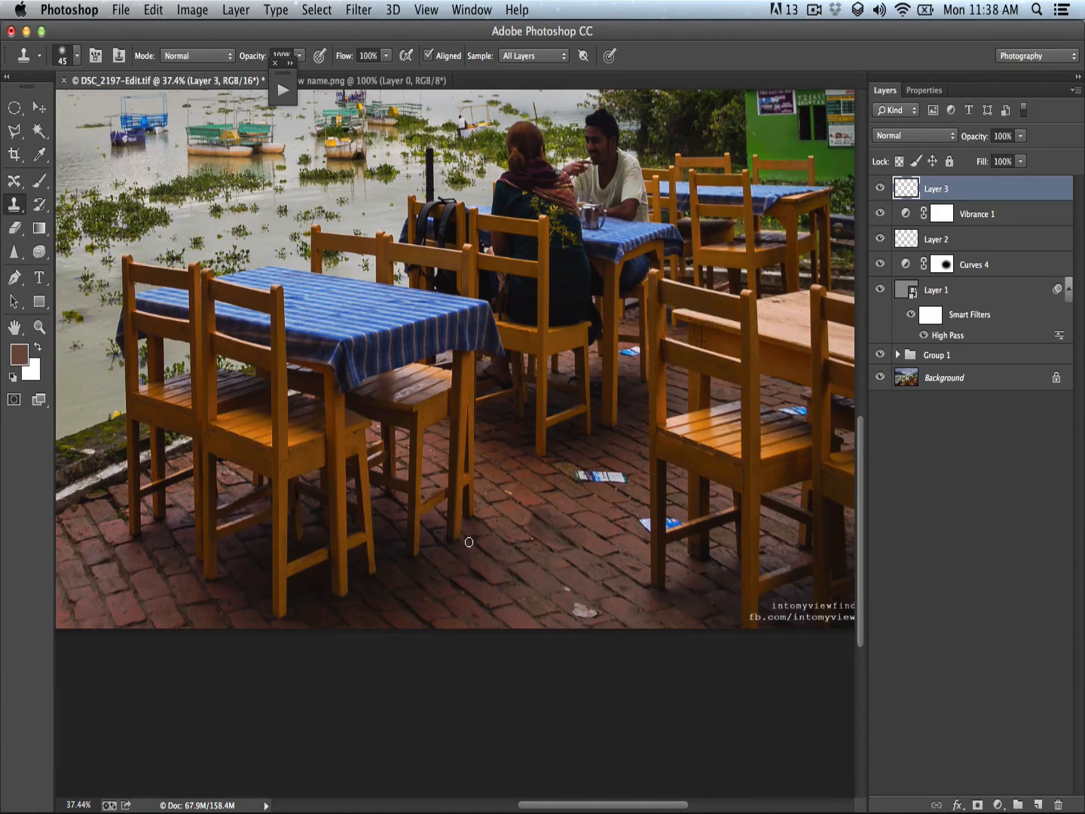
key(super+z)
- Clone neighbouring bricks over the white leaflet in the middle of the floor, using a 45 px brush
mouse_move(570, 503)
mouse_down()
mouse_move(620, 534)
mouse_move(623, 511)
mouse_up()
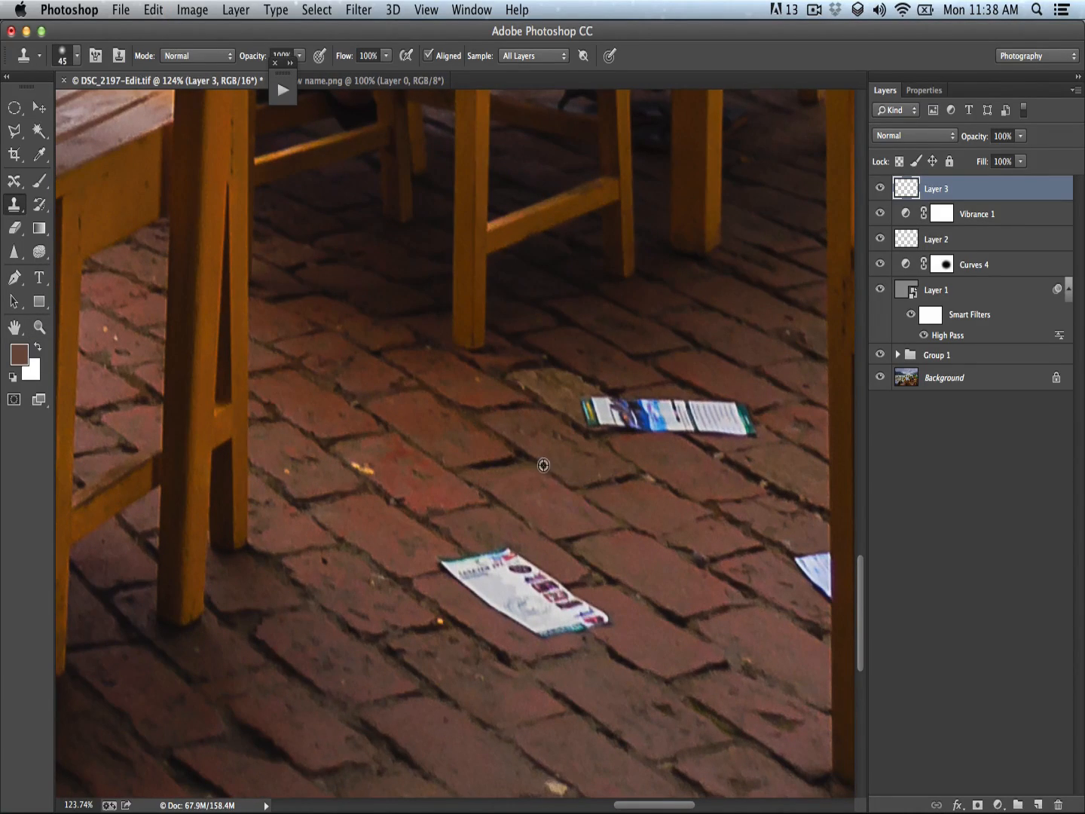
alt+click(543, 465)
mouse_move(461, 539)
mouse_down()
mouse_move(491, 563)
mouse_move(494, 552)
mouse_move(556, 579)
mouse_move(600, 615)
mouse_move(559, 582)
mouse_move(571, 587)
mouse_up()
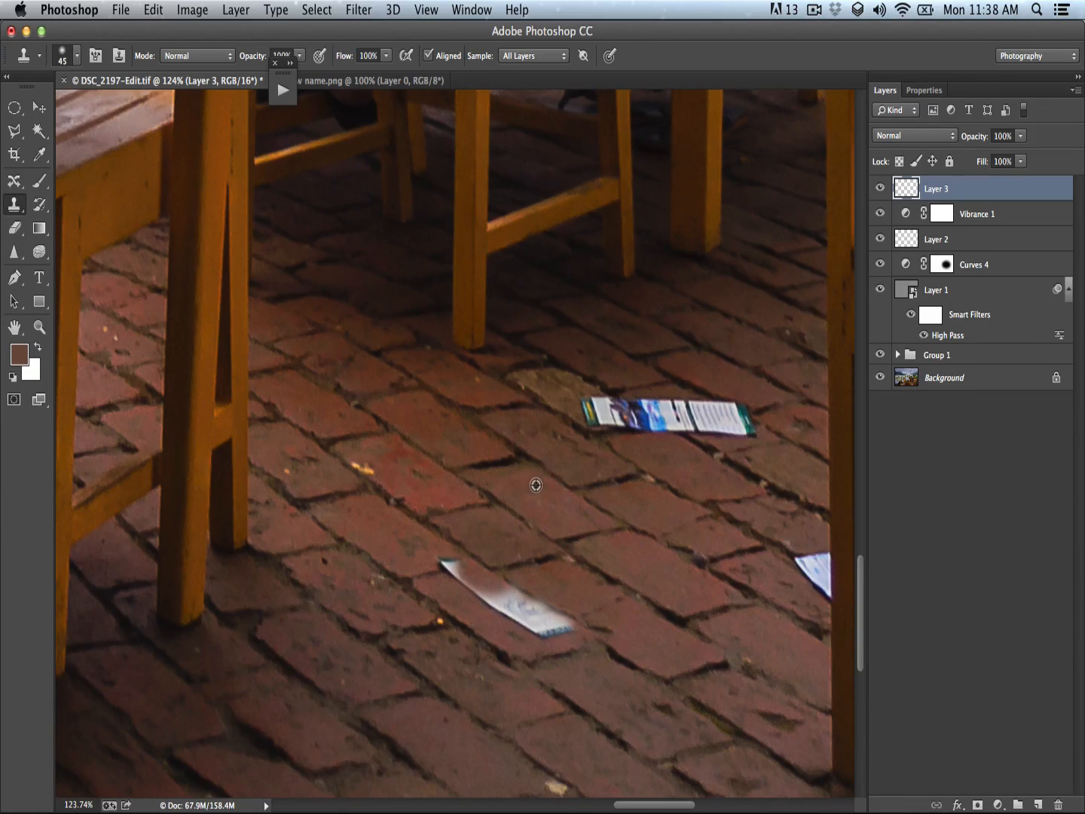
alt+click(506, 504)
mouse_move(462, 544)
mouse_down()
mouse_move(444, 559)
mouse_move(553, 629)
mouse_move(505, 587)
mouse_move(551, 626)
mouse_move(562, 613)
mouse_move(513, 610)
mouse_move(491, 593)
mouse_move(514, 578)
mouse_move(514, 552)
mouse_move(547, 576)
mouse_move(576, 634)
mouse_up()
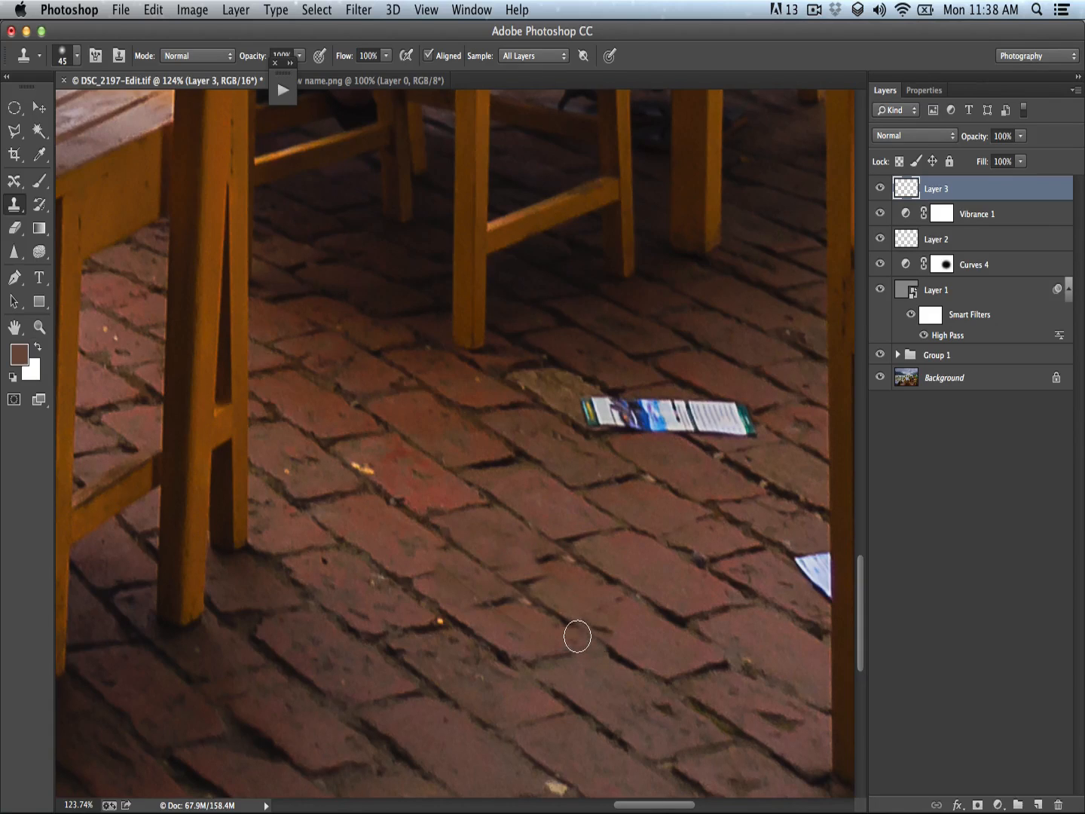
- Refine the brick joints where the leaflet was removed, cloning with a small 13 px brush
key(z)
key(alt)
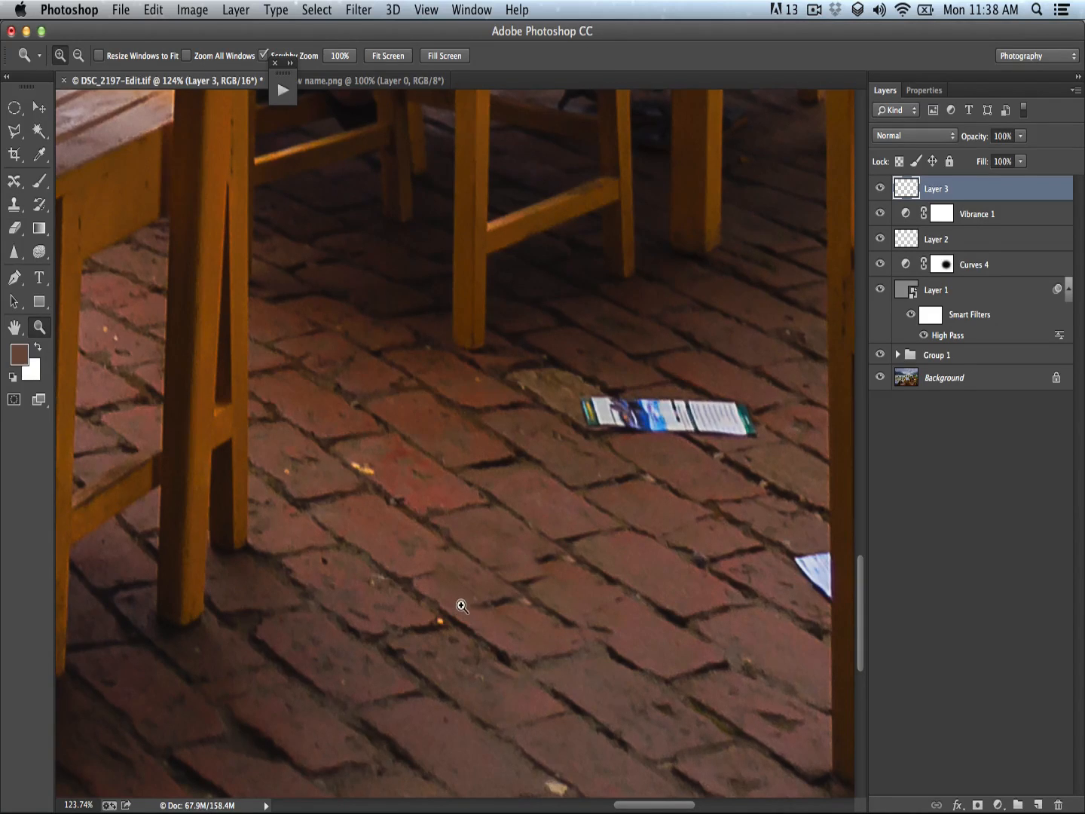
drag(459, 601, 476, 604)
key(alt)
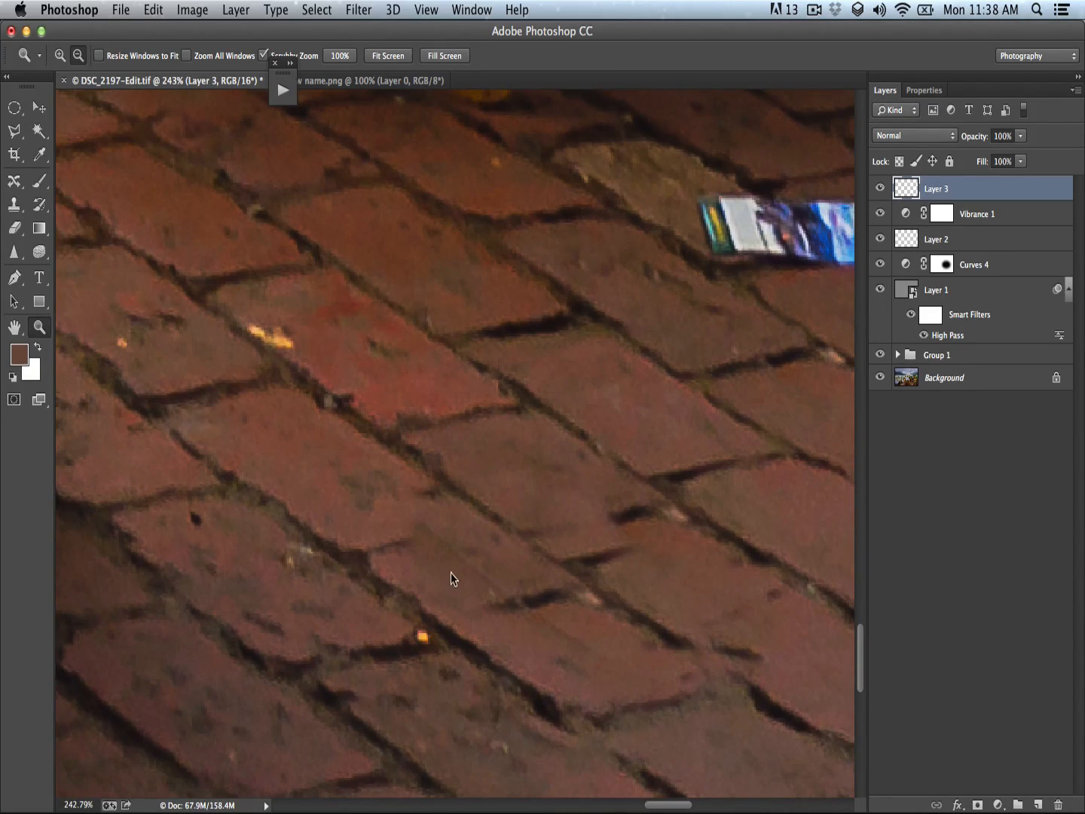
key(s)
mouse_move(441, 574)
mouse_down()
mouse_move(407, 571)
mouse_move(426, 570)
mouse_up()
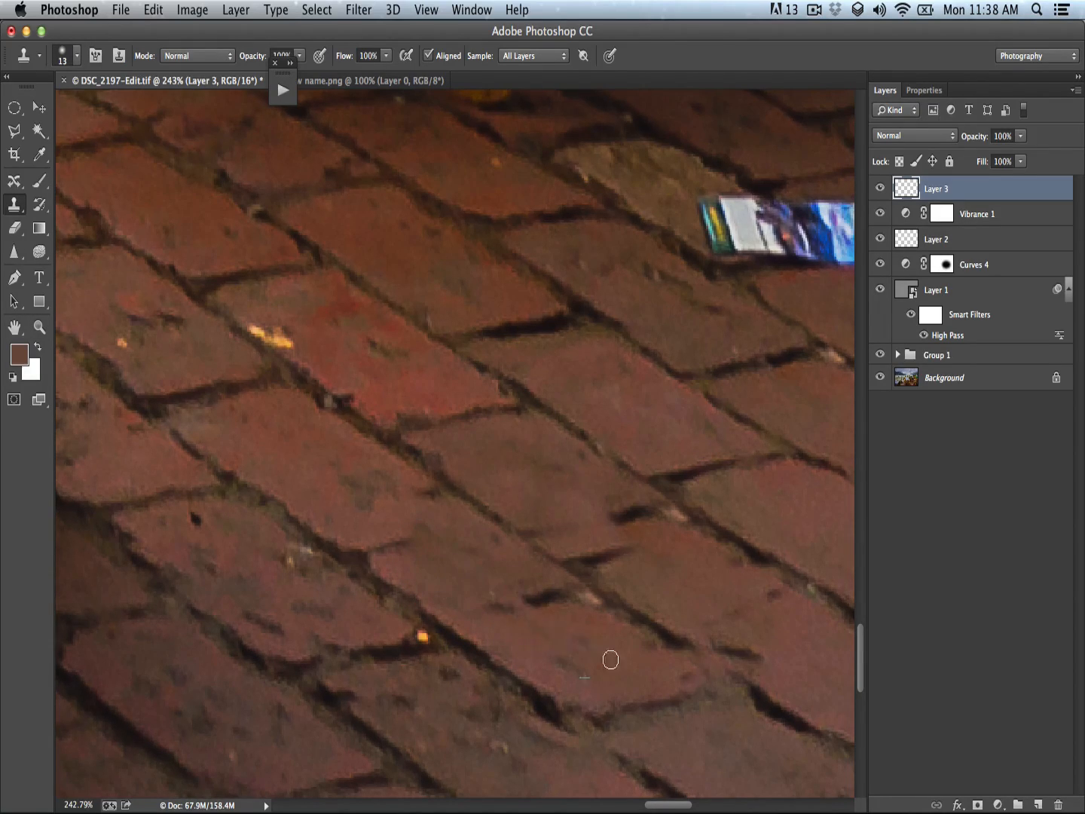
drag(570, 620, 463, 532)
drag(611, 543, 535, 483)
- Clone out the crumpled paper and the small scrap near the photo's lower edge with a 41 px brush
drag(516, 675, 573, 675)
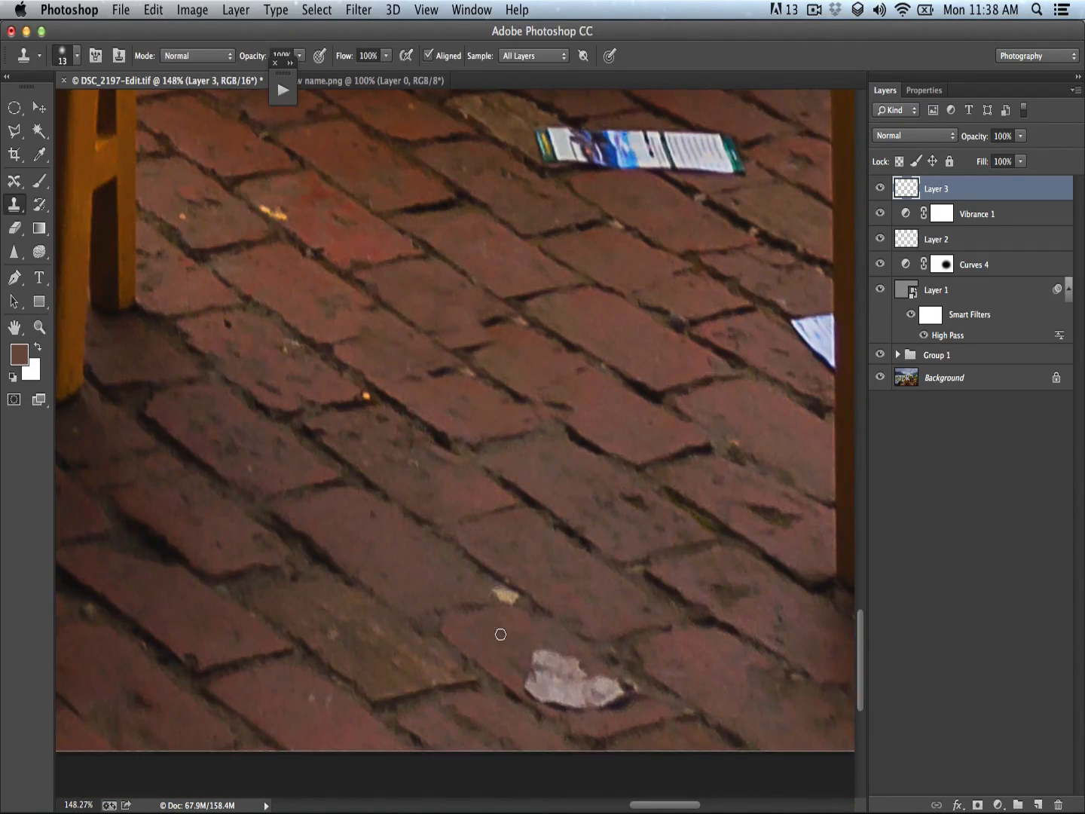
drag(494, 632, 511, 639)
mouse_move(585, 636)
mouse_down()
mouse_move(547, 649)
mouse_move(554, 680)
mouse_move(601, 691)
mouse_move(598, 703)
mouse_move(611, 688)
mouse_move(668, 675)
mouse_up()
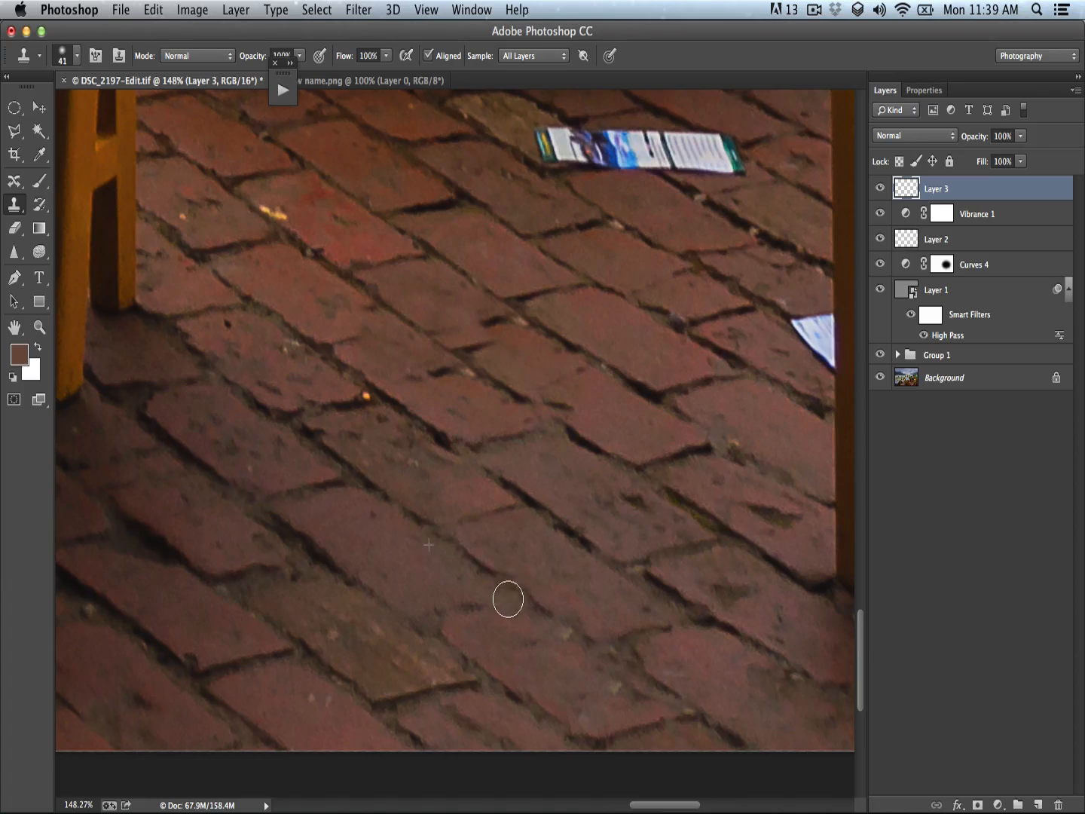
- Clone brick texture over the blue-and-white leaflet lying in front of the woman's chair
drag(608, 547, 486, 732)
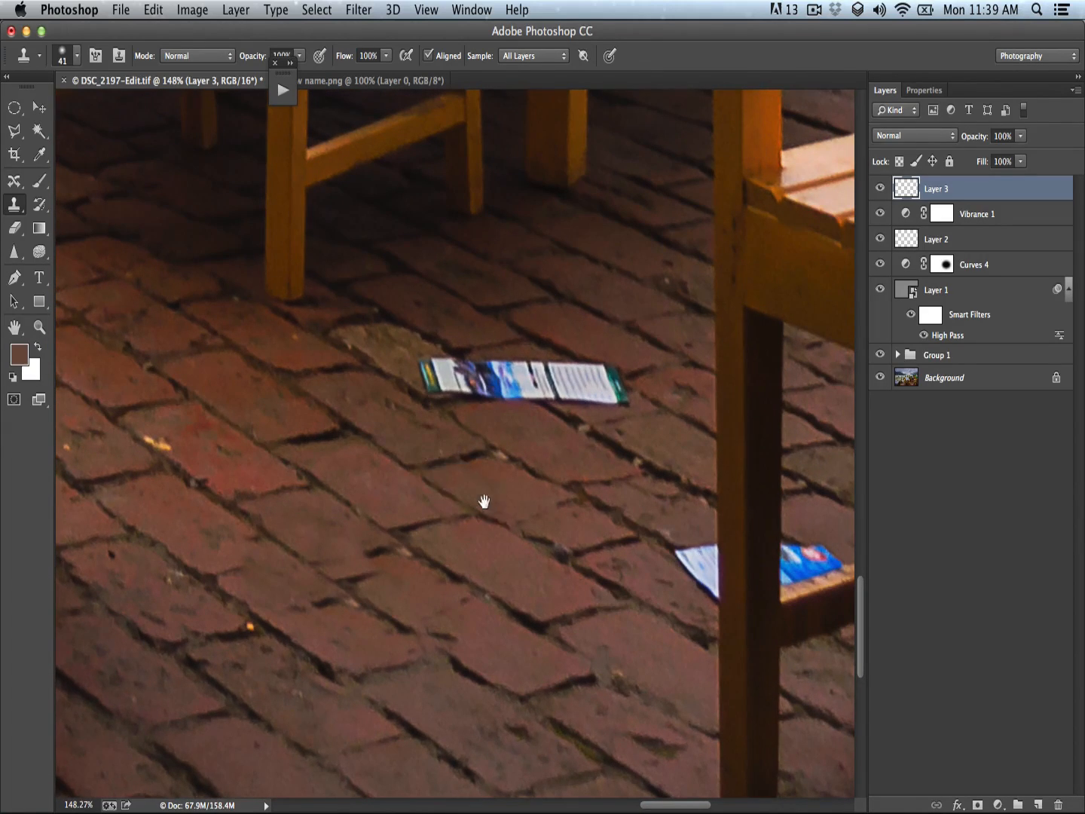
drag(483, 501, 535, 581)
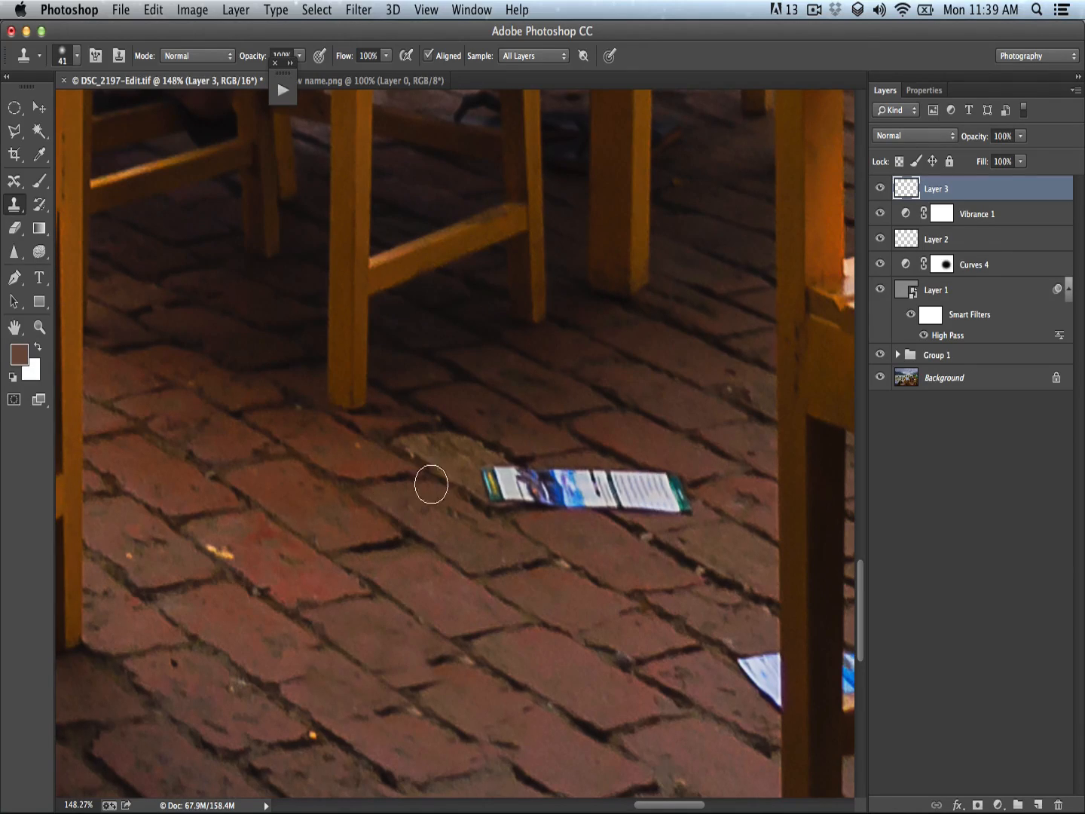
mouse_move(453, 489)
mouse_down()
mouse_move(491, 508)
mouse_move(505, 503)
mouse_move(497, 467)
mouse_move(533, 496)
mouse_move(475, 467)
mouse_move(553, 498)
mouse_move(550, 482)
mouse_move(582, 477)
mouse_move(584, 491)
mouse_move(611, 495)
mouse_move(634, 489)
mouse_move(603, 494)
mouse_move(632, 479)
mouse_move(669, 496)
mouse_move(682, 521)
mouse_up()
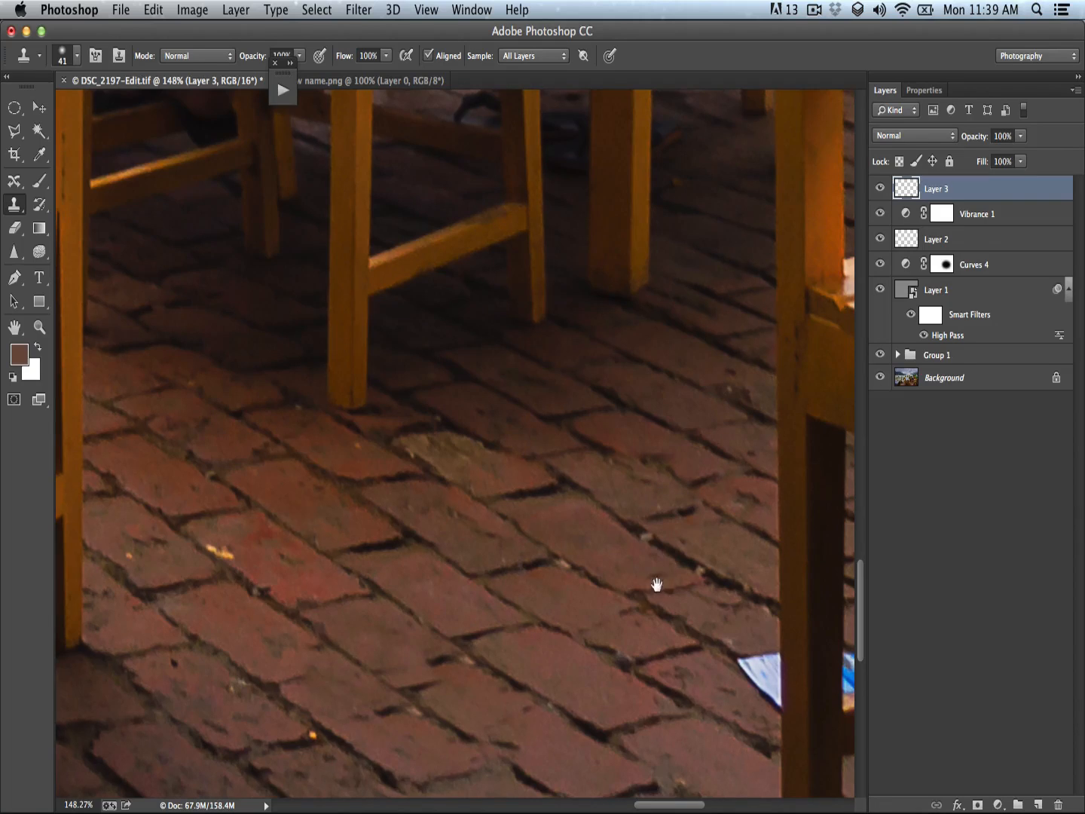
- Select the white part of the leaflet to the left of the chair leg with the Polygonal Lasso, following the leg's edge
drag(656, 584, 513, 509)
key(l)
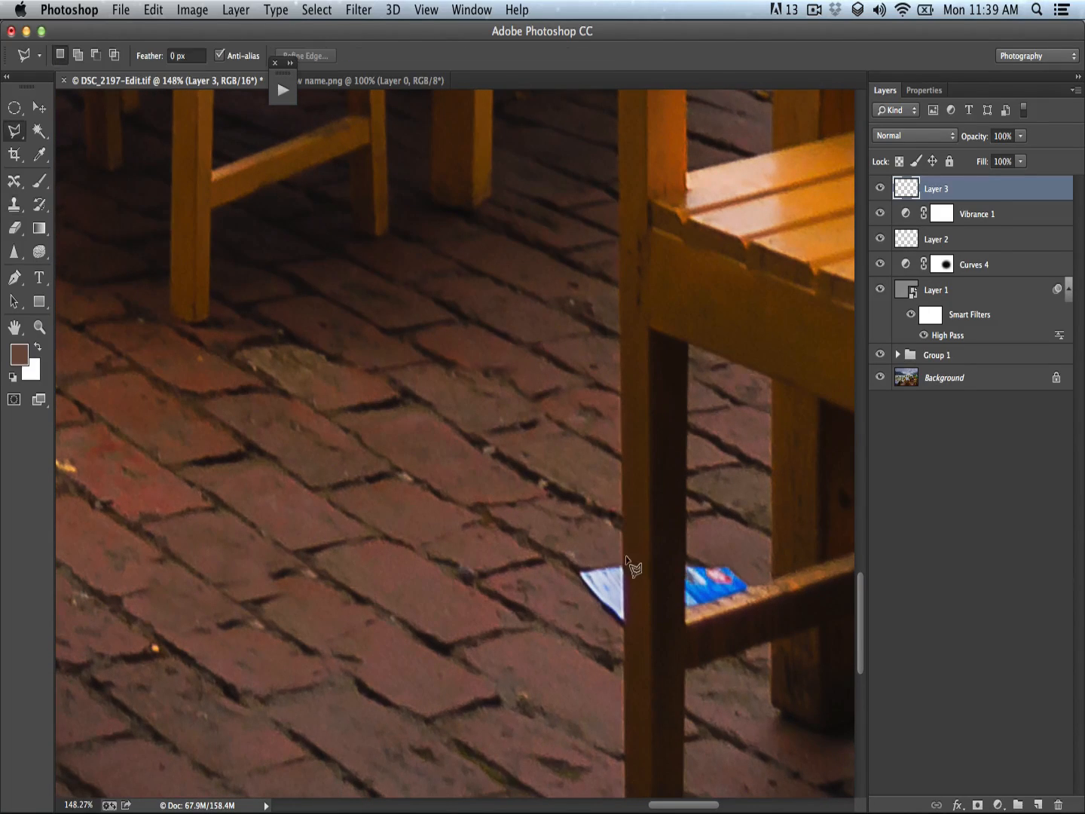
drag(611, 597, 654, 651)
drag(610, 550, 595, 508)
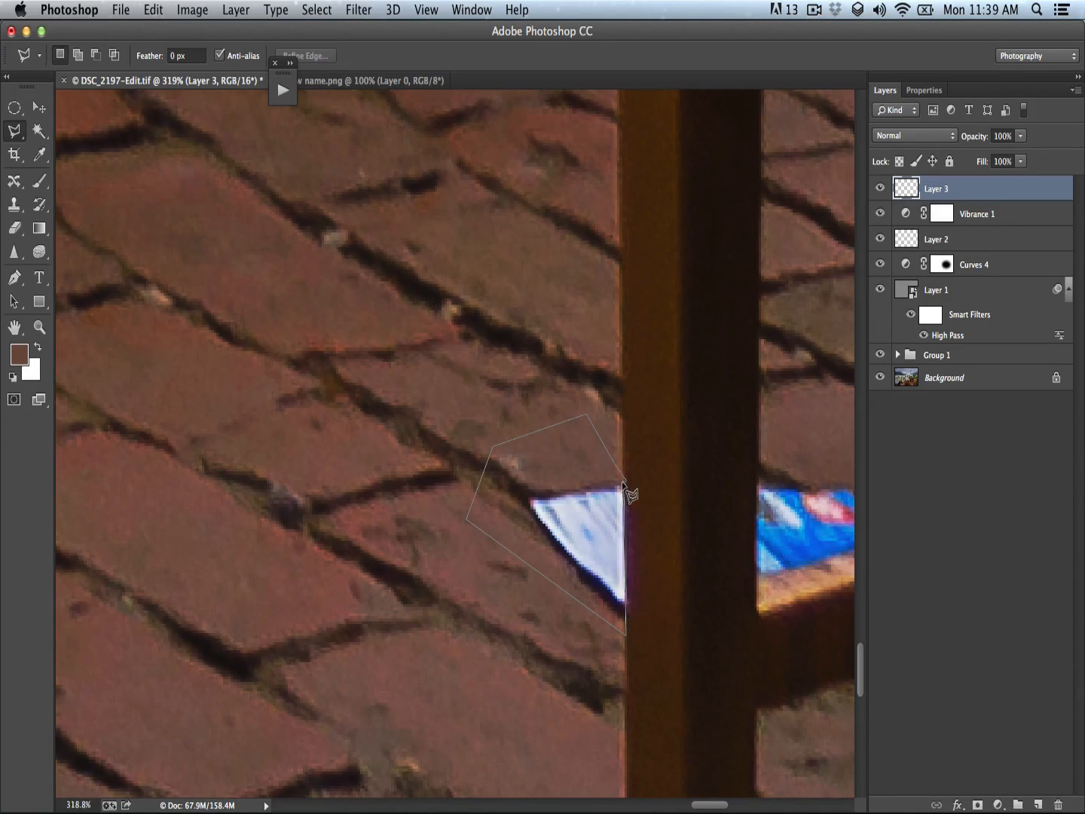
click(625, 487)
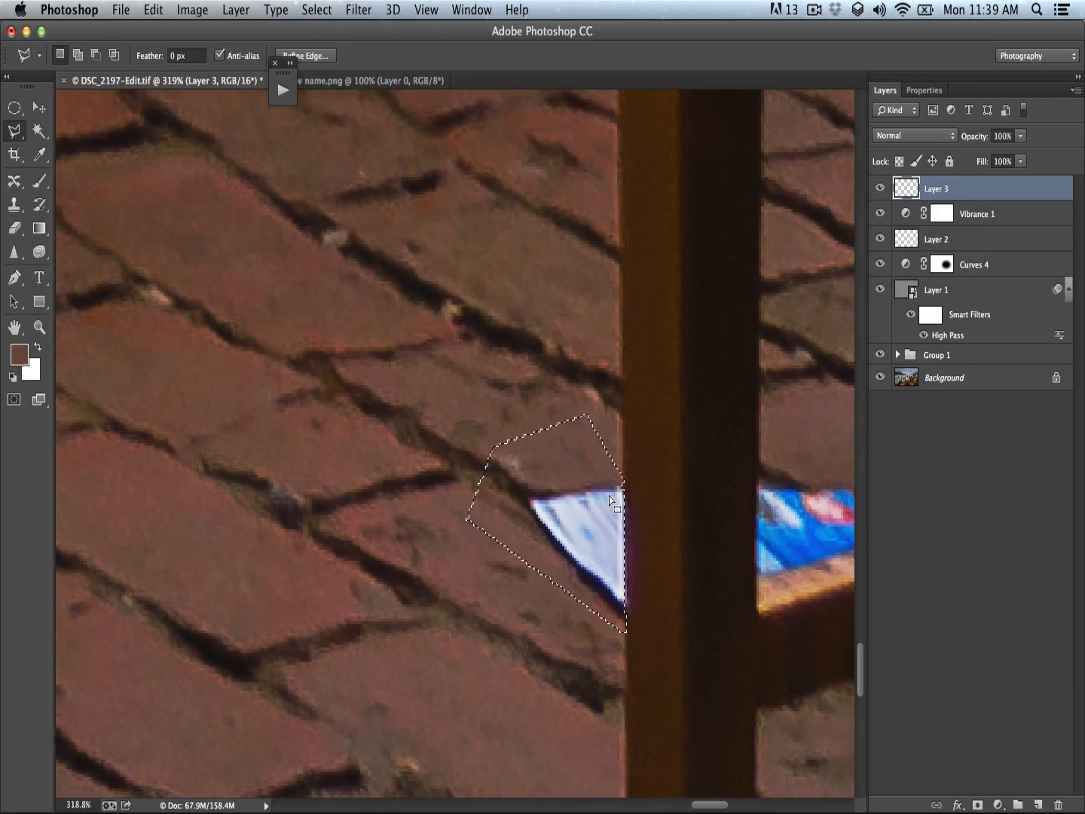
- Clone brick and joint texture over the leaflet inside the selection, leaving the chair leg untouched
key(s)
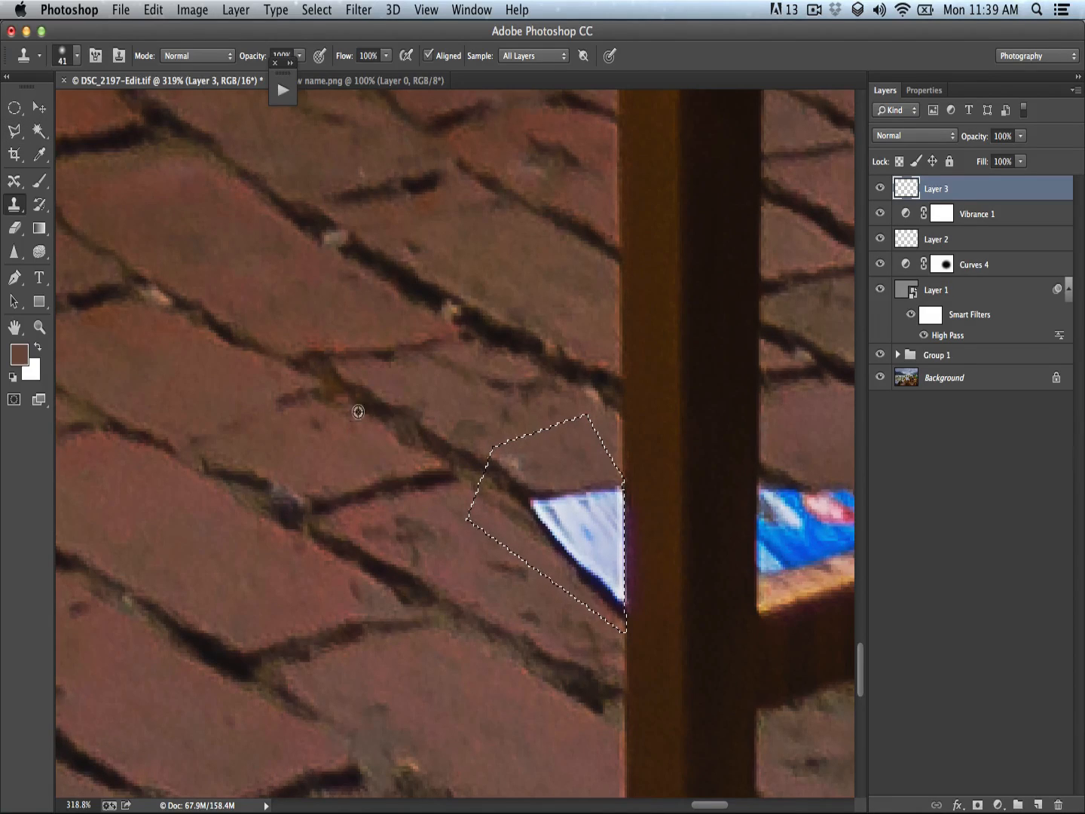
alt+click(357, 410)
mouse_move(528, 501)
mouse_down()
mouse_move(570, 534)
mouse_move(564, 529)
mouse_move(589, 574)
mouse_move(588, 518)
mouse_move(599, 507)
mouse_move(605, 587)
mouse_move(600, 526)
mouse_move(589, 519)
mouse_move(591, 549)
mouse_up()
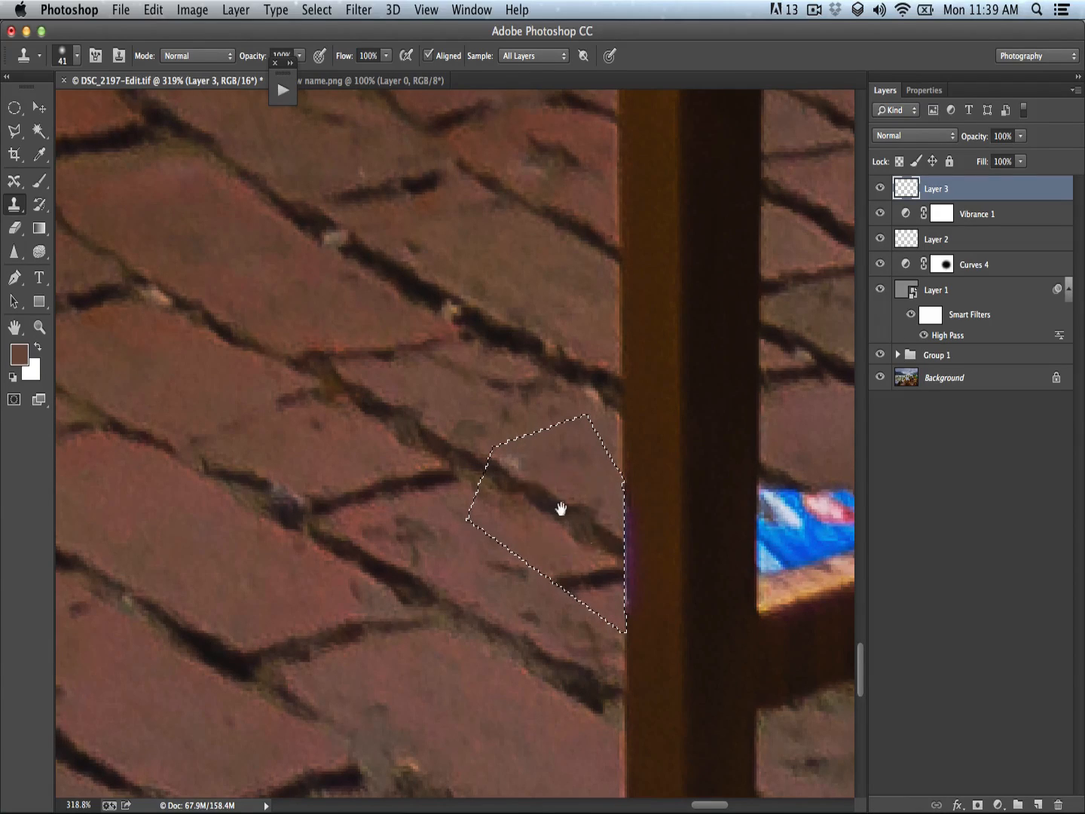
- Save DSC_2197-Edit.tif and clear the selection beside the chair leg
key(super+s)
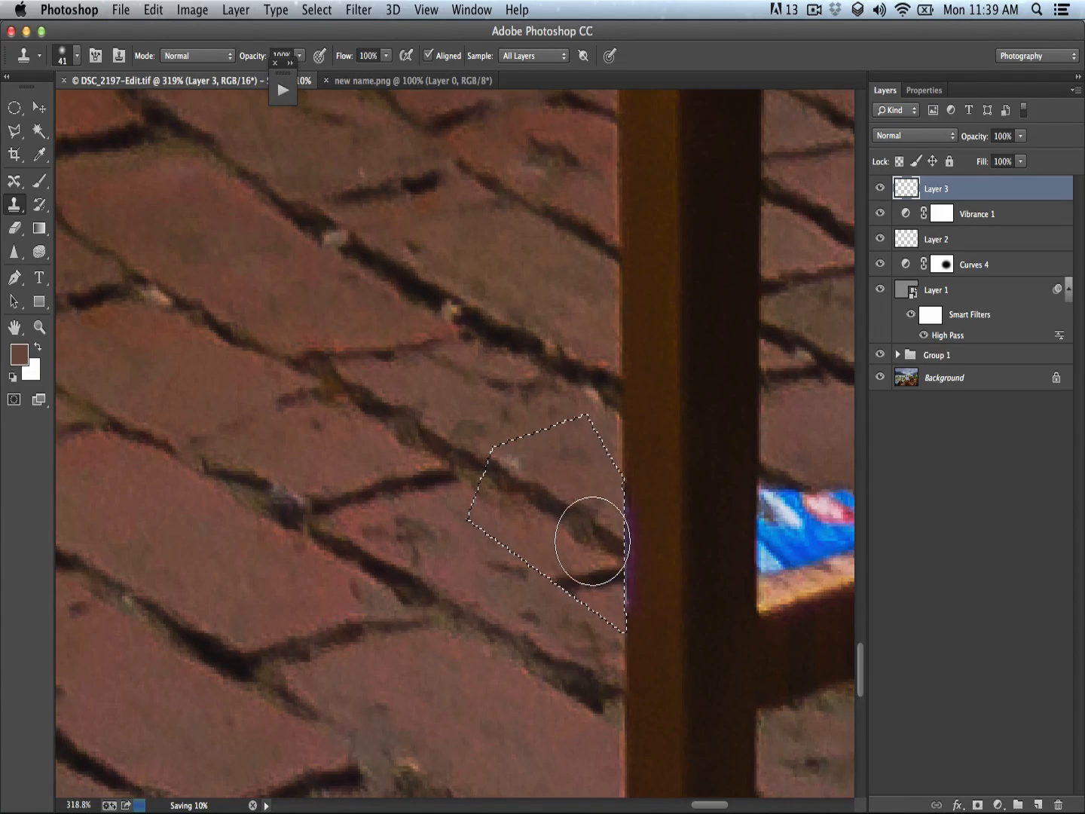
key(v)
key(super+d)
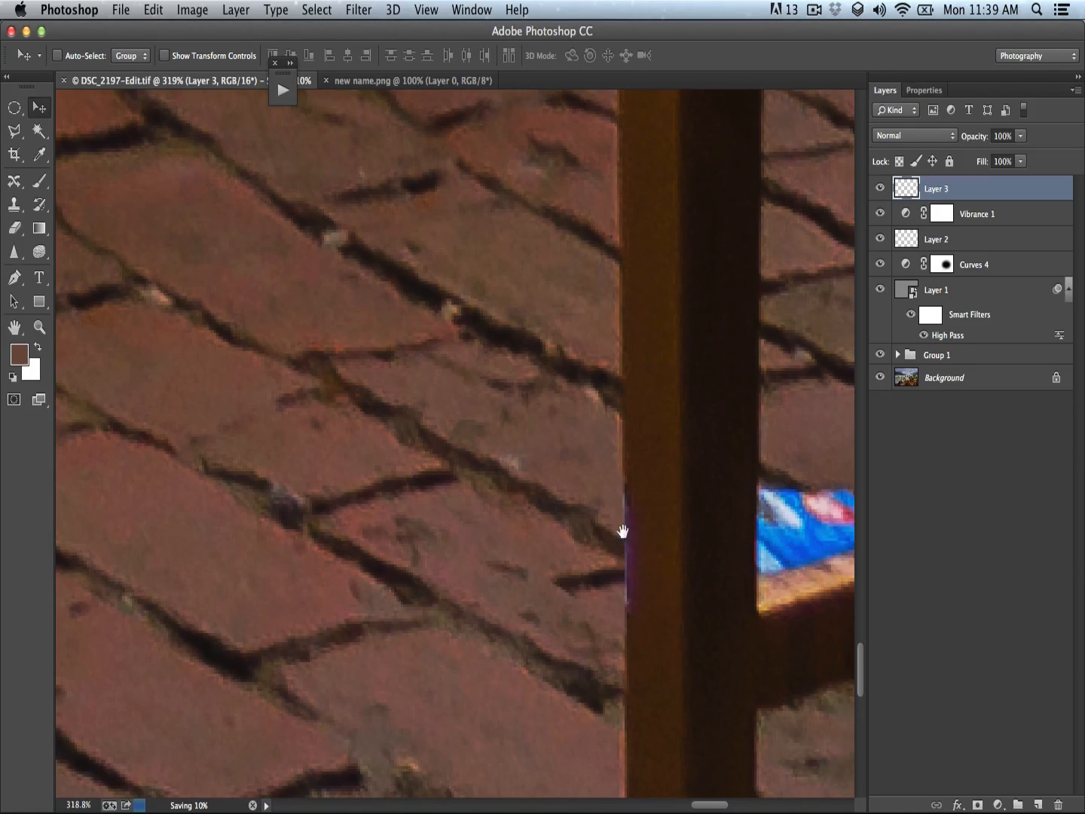
- Select the blue part of the leaflet between the chair leg and the crossbar with the Polygonal Lasso
drag(622, 531, 426, 465)
key(l)
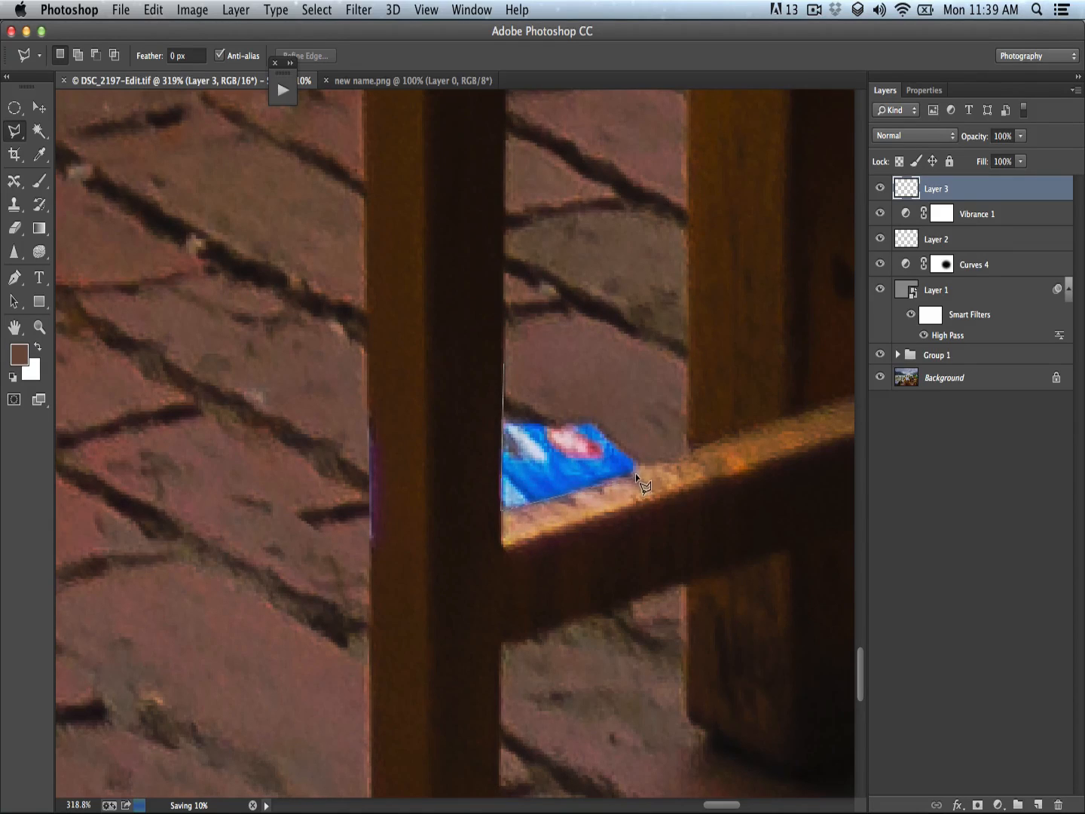
click(538, 348)
click(504, 370)
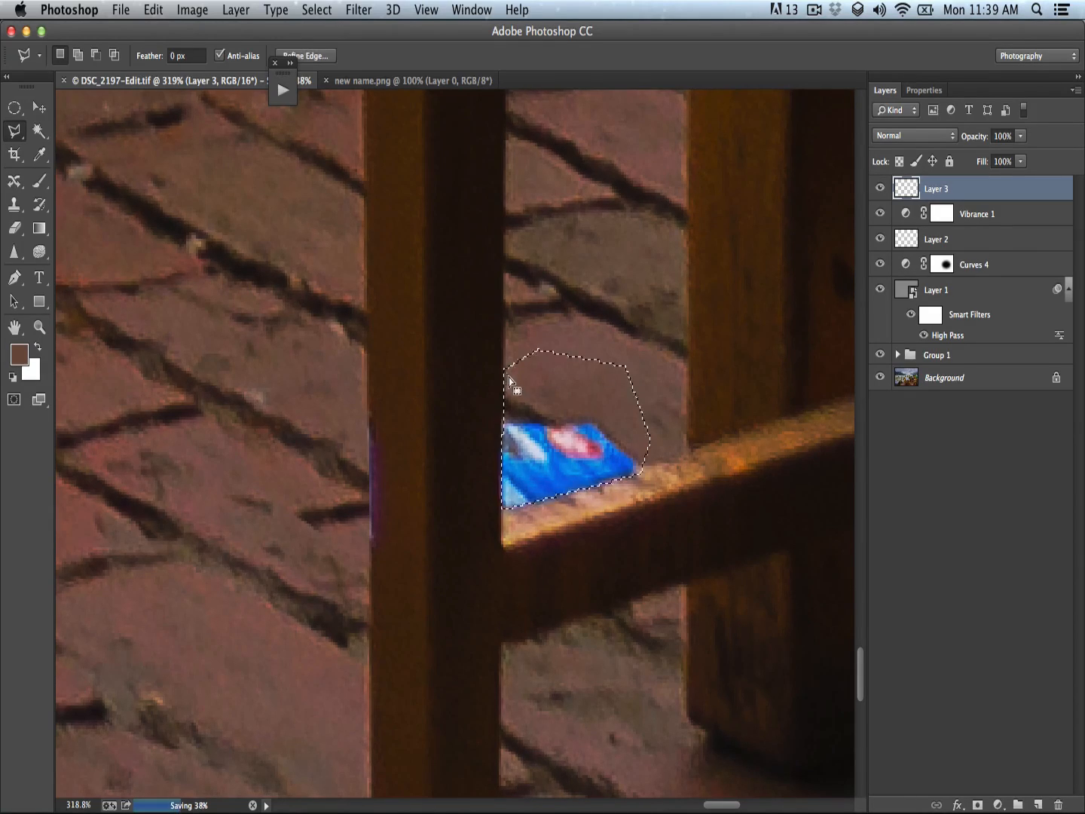
- Clone brick and joint texture over the blue part of the leaflet inside the selection, and clear the selection
key(s)
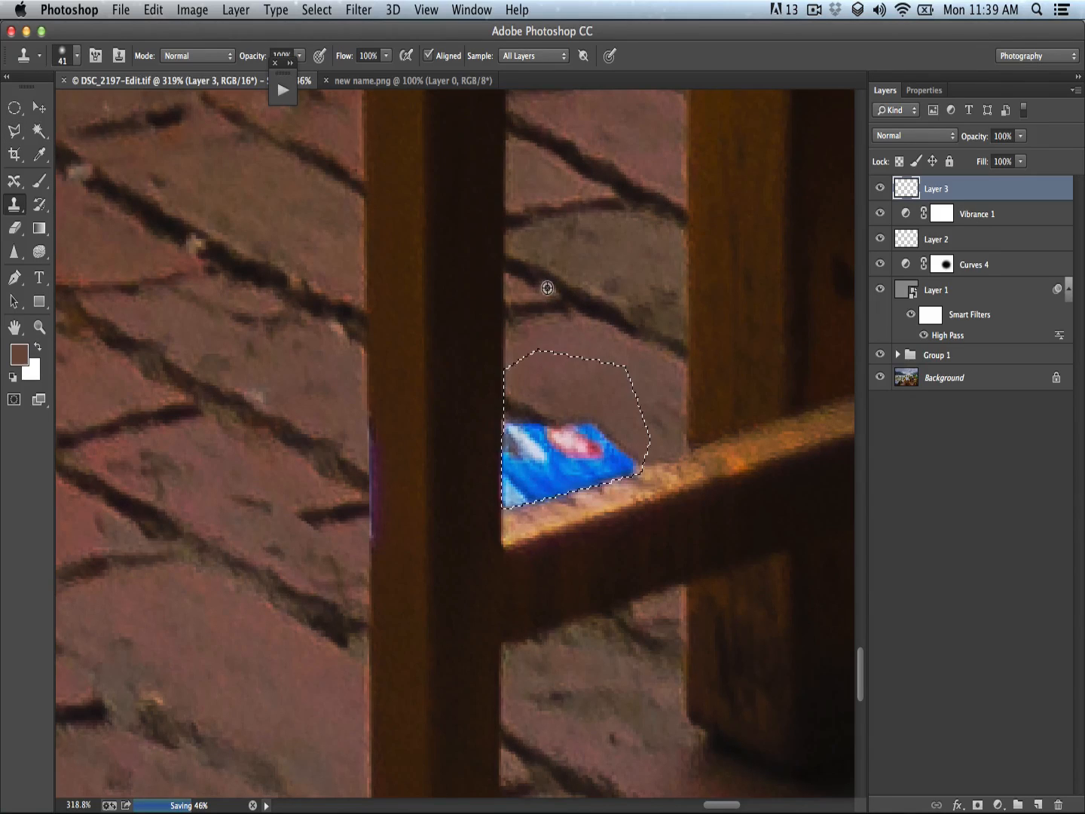
alt+click(528, 281)
click(540, 405)
mouse_move(523, 420)
mouse_down()
mouse_move(564, 433)
mouse_move(549, 442)
mouse_move(563, 441)
mouse_move(564, 457)
mouse_move(581, 457)
mouse_move(561, 476)
mouse_move(516, 437)
mouse_move(628, 446)
mouse_move(546, 477)
mouse_up()
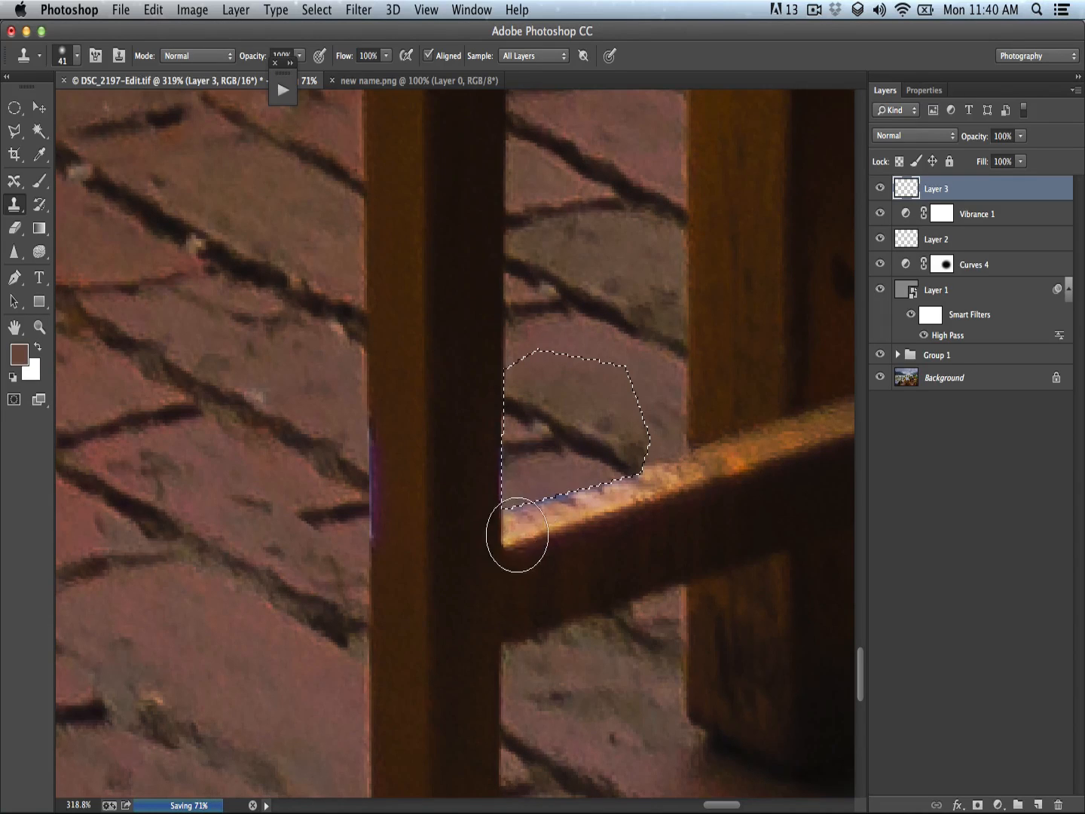
key(super+d)
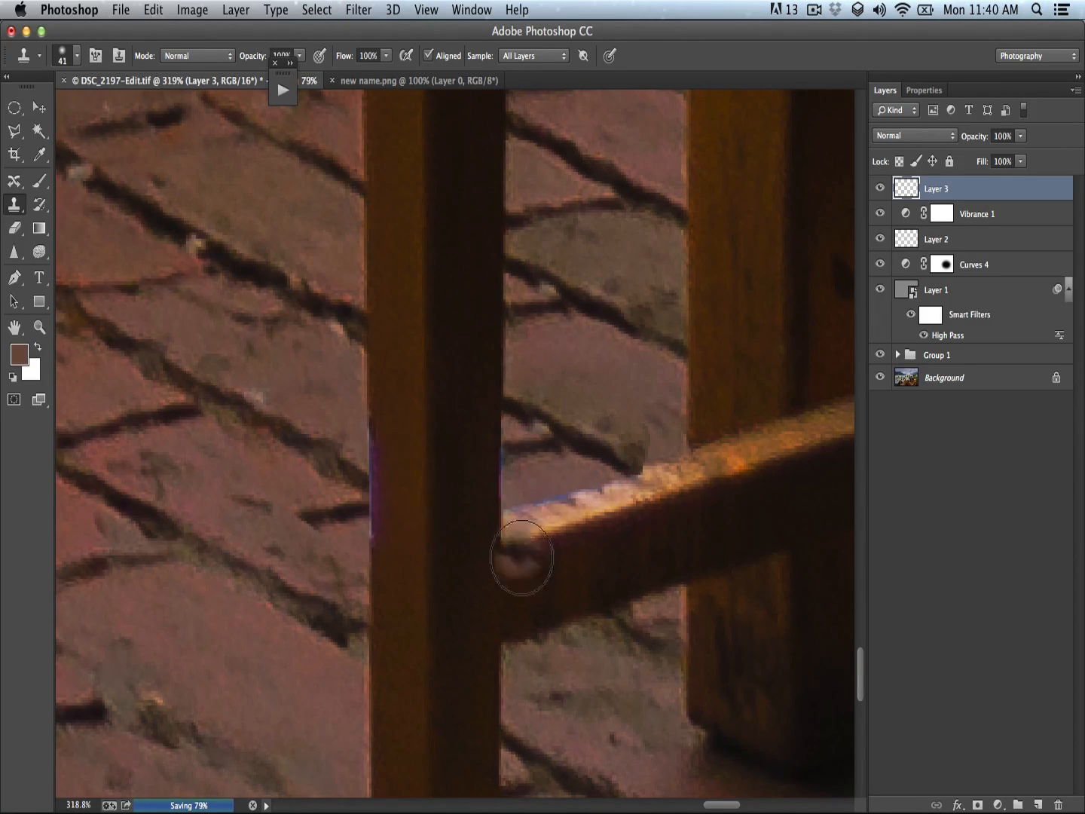
- Add a new layer above Layer 3, rename Layer 3 to cleaning and name the new layer color
click(1037, 804)
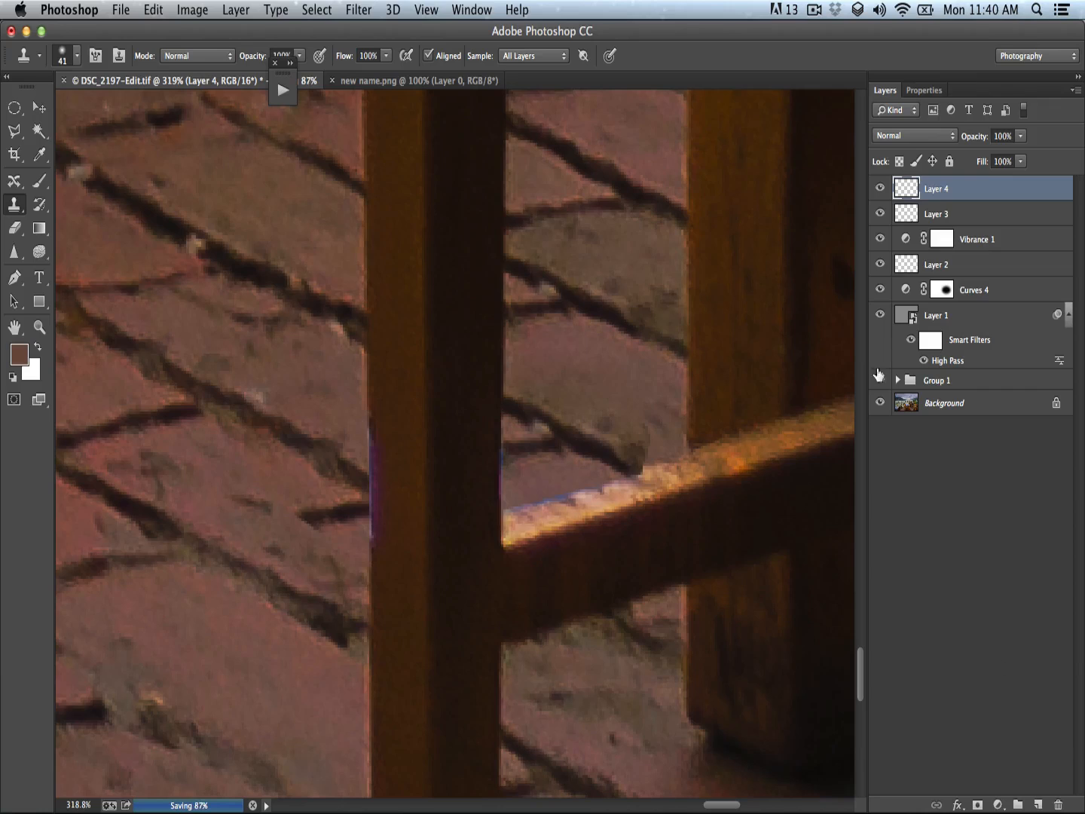
double_click(933, 215)
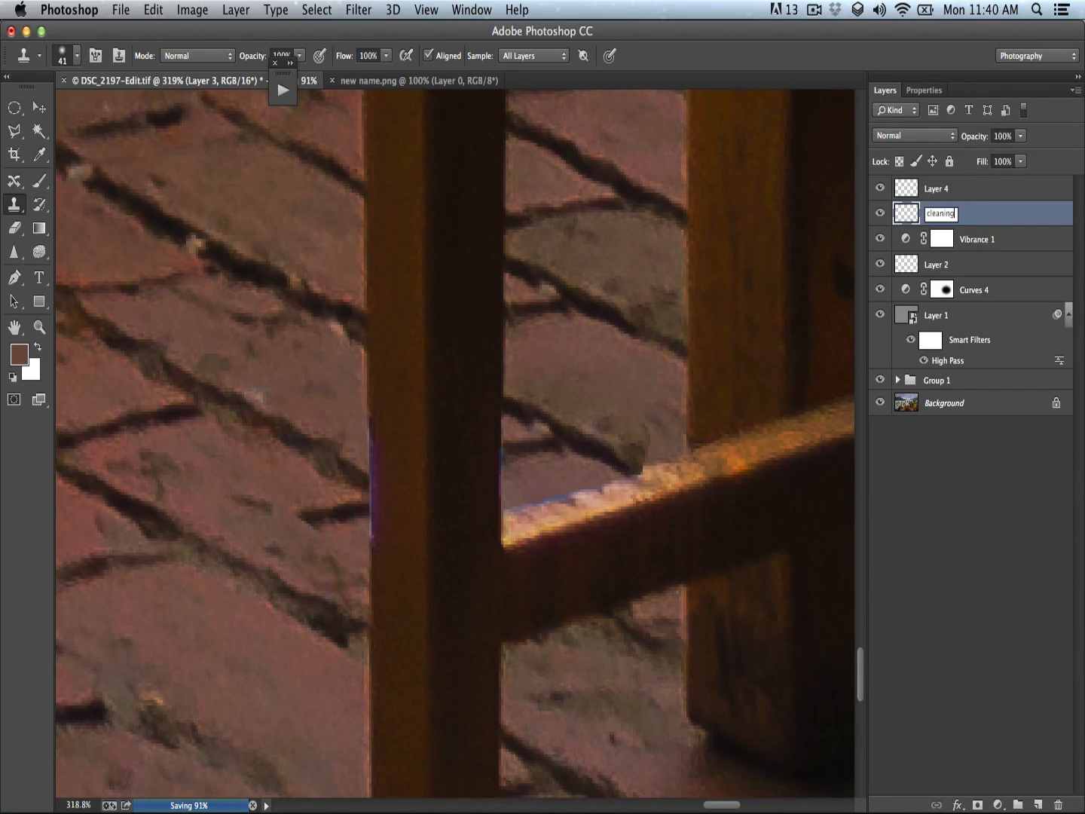
key(Return)
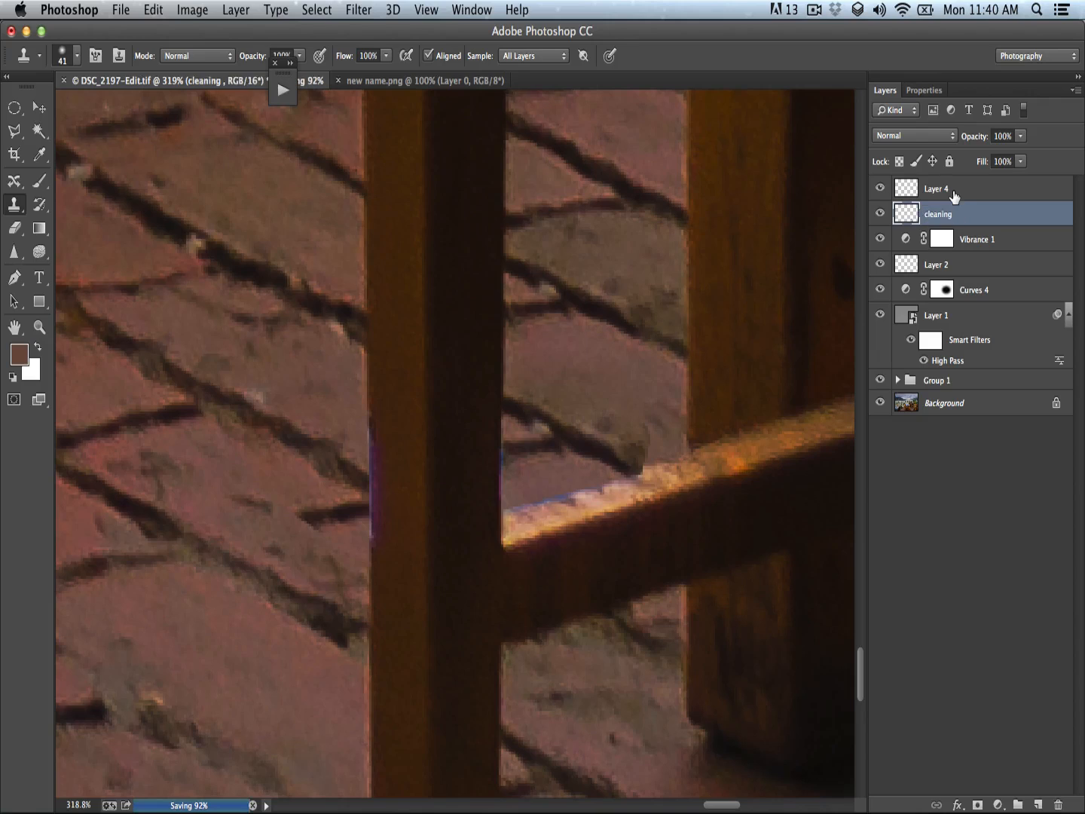
double_click(939, 189)
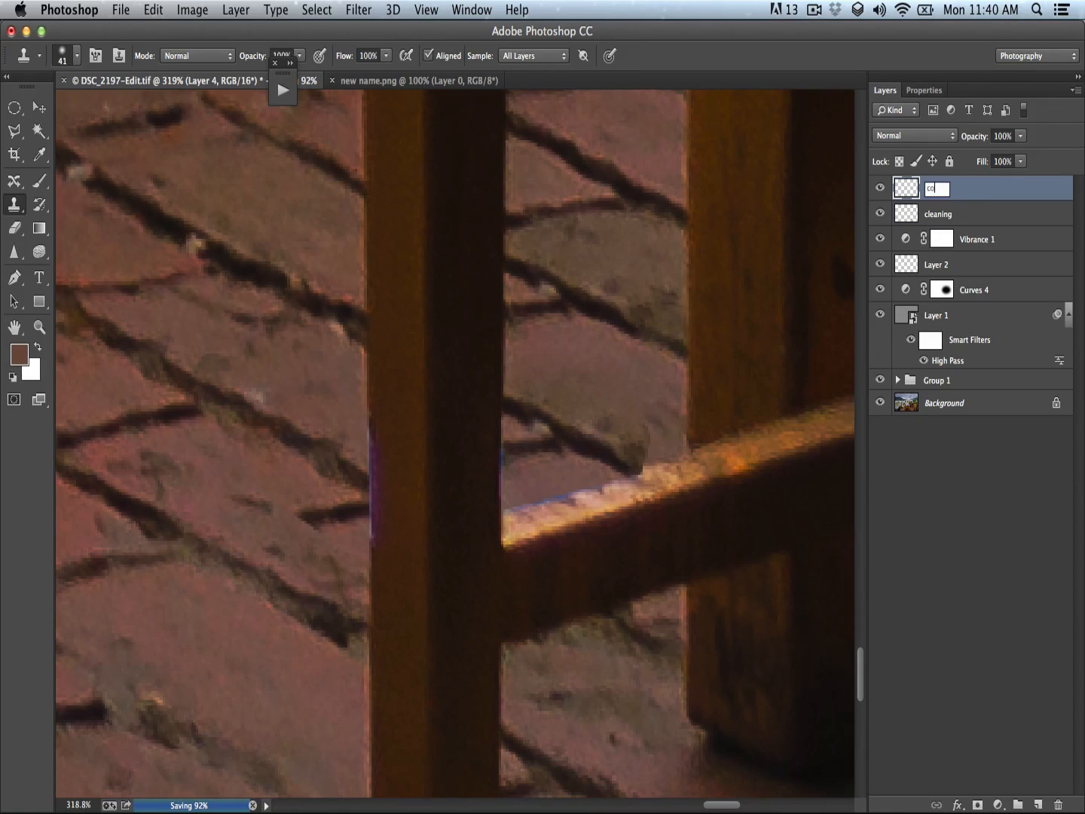
key(Return)
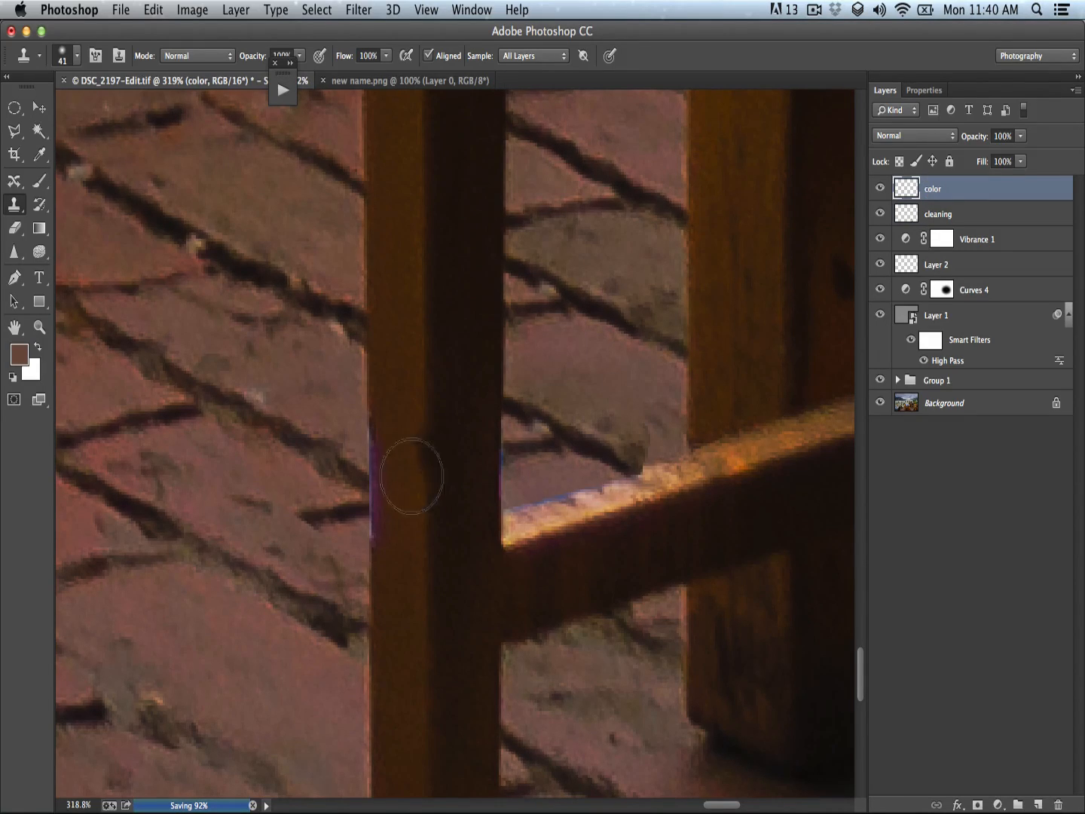
- Paint sampled wood and brick colours over the blue and purple fringes along the chair leg and crossbar with the Brush
key(b)
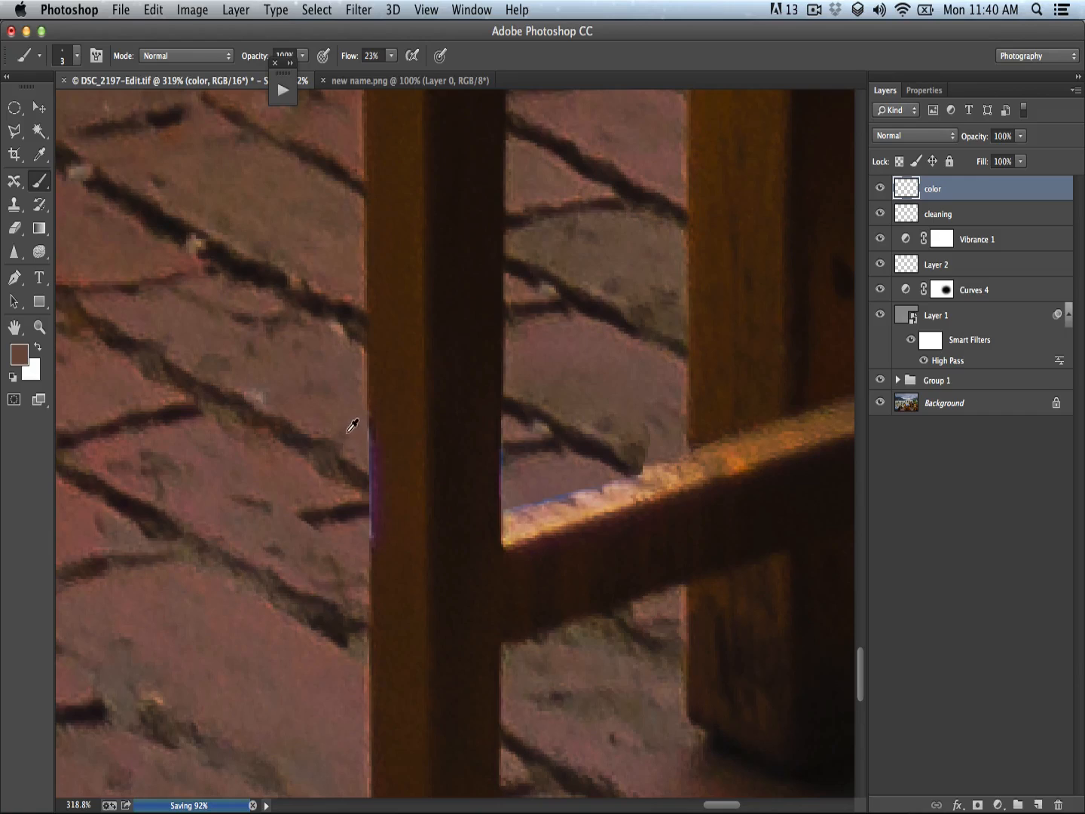
alt+click(386, 433)
alt+click(366, 527)
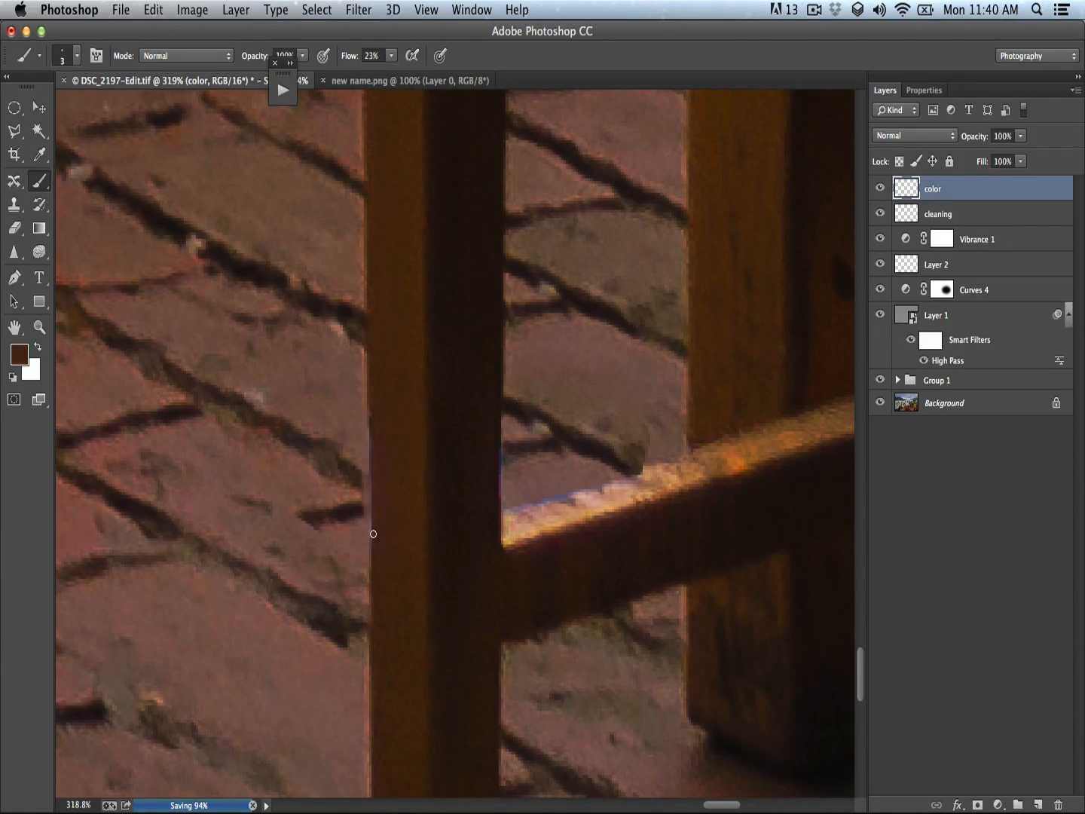
alt+click(380, 431)
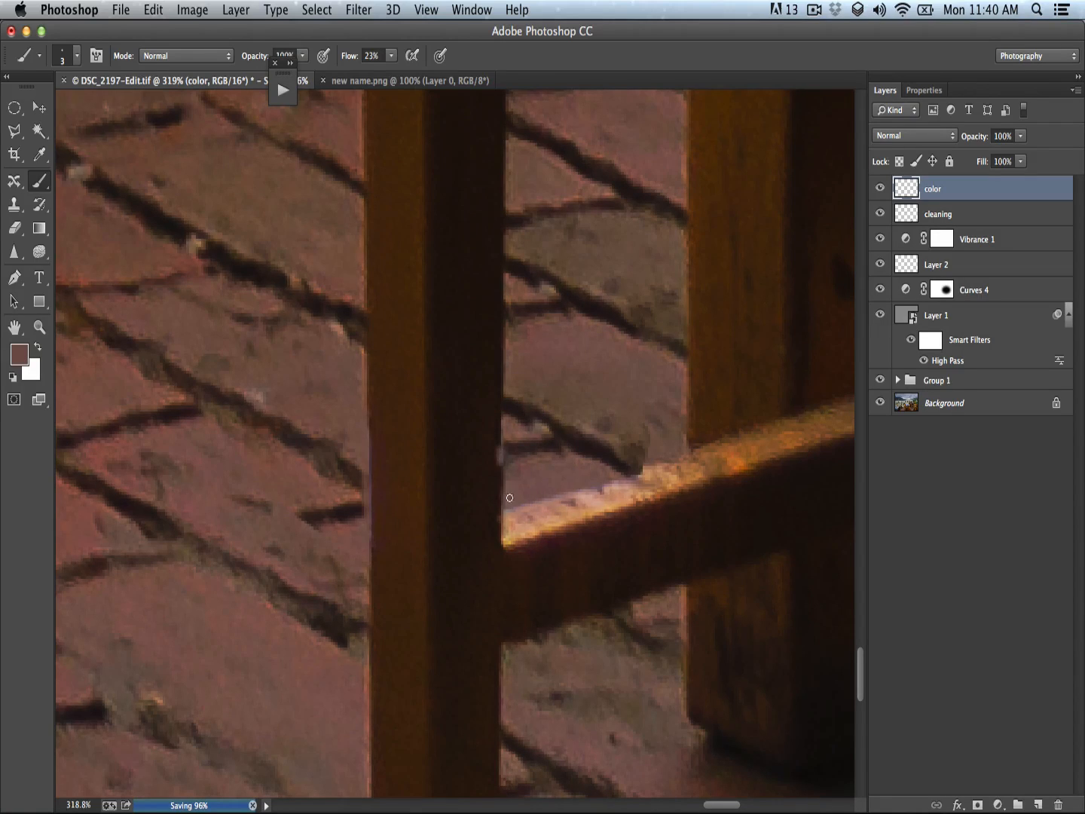
key(super+z)
drag(492, 468, 576, 514)
- Select the brick area containing the leaflet below the crossbar of the distant chair with the Polygonal Lasso, following the wood edges
mouse_move(523, 486)
mouse_down()
mouse_move(450, 463)
mouse_move(485, 461)
mouse_move(445, 453)
mouse_move(384, 403)
mouse_up()
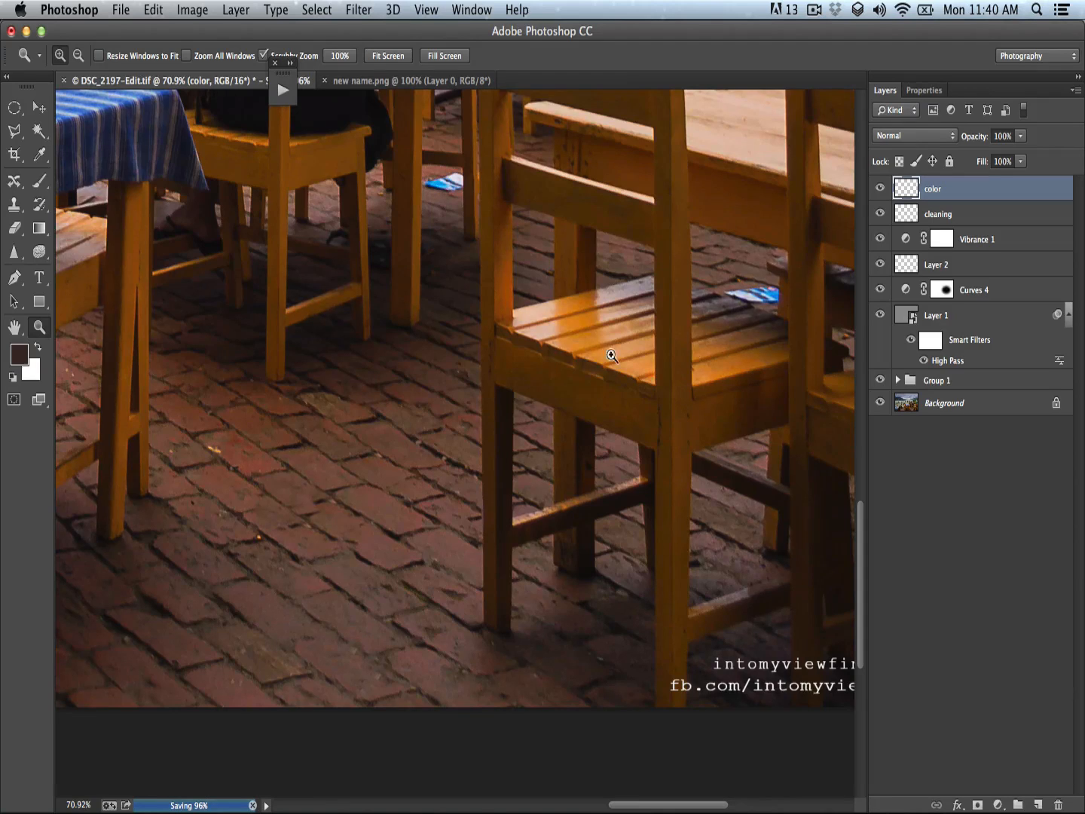
drag(516, 465, 580, 427)
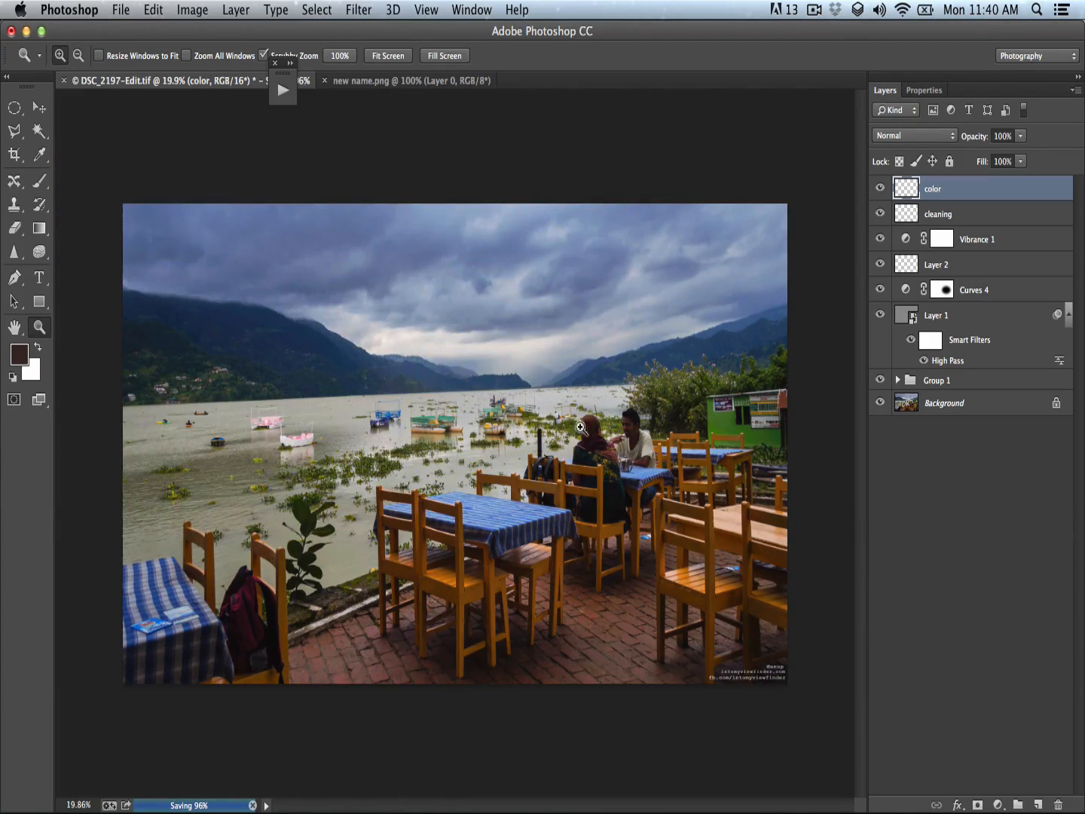
mouse_move(647, 537)
mouse_down()
mouse_move(722, 584)
mouse_move(789, 654)
mouse_up()
key(l)
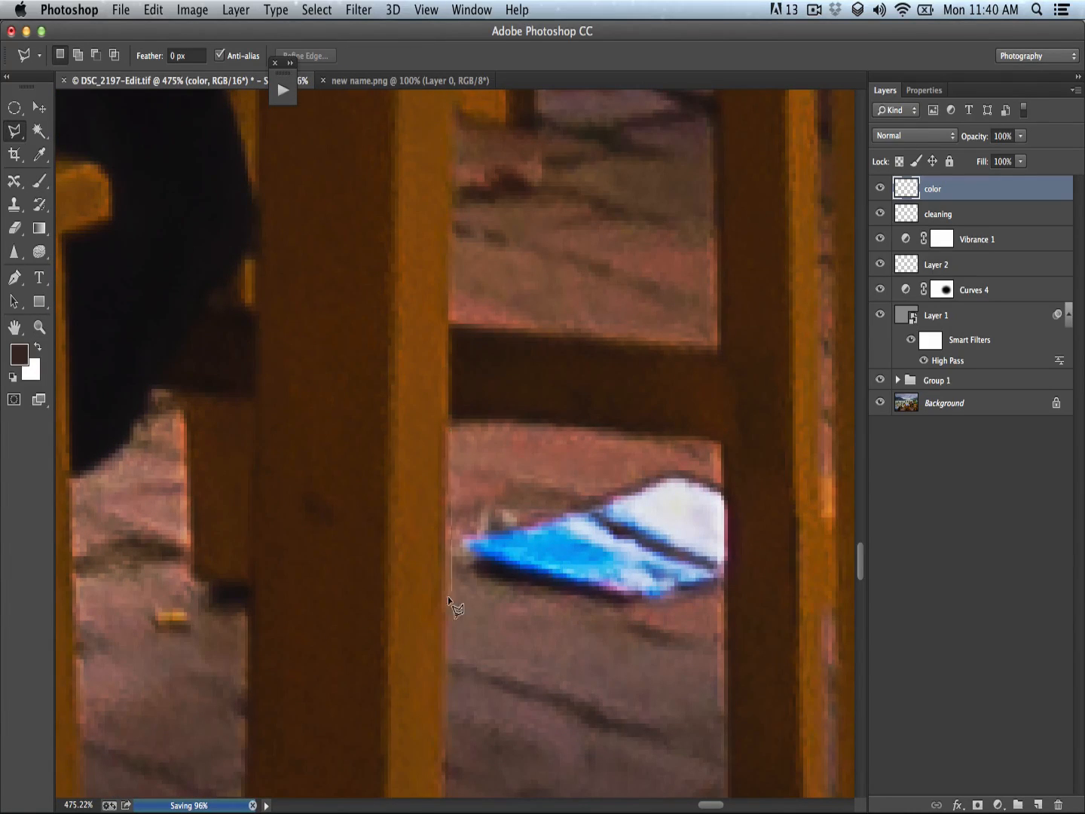
click(721, 625)
click(451, 428)
- Clone the brick floor below over the leaflet between the distant chair's legs, undoing stray strokes, and clear the selection
key(s)
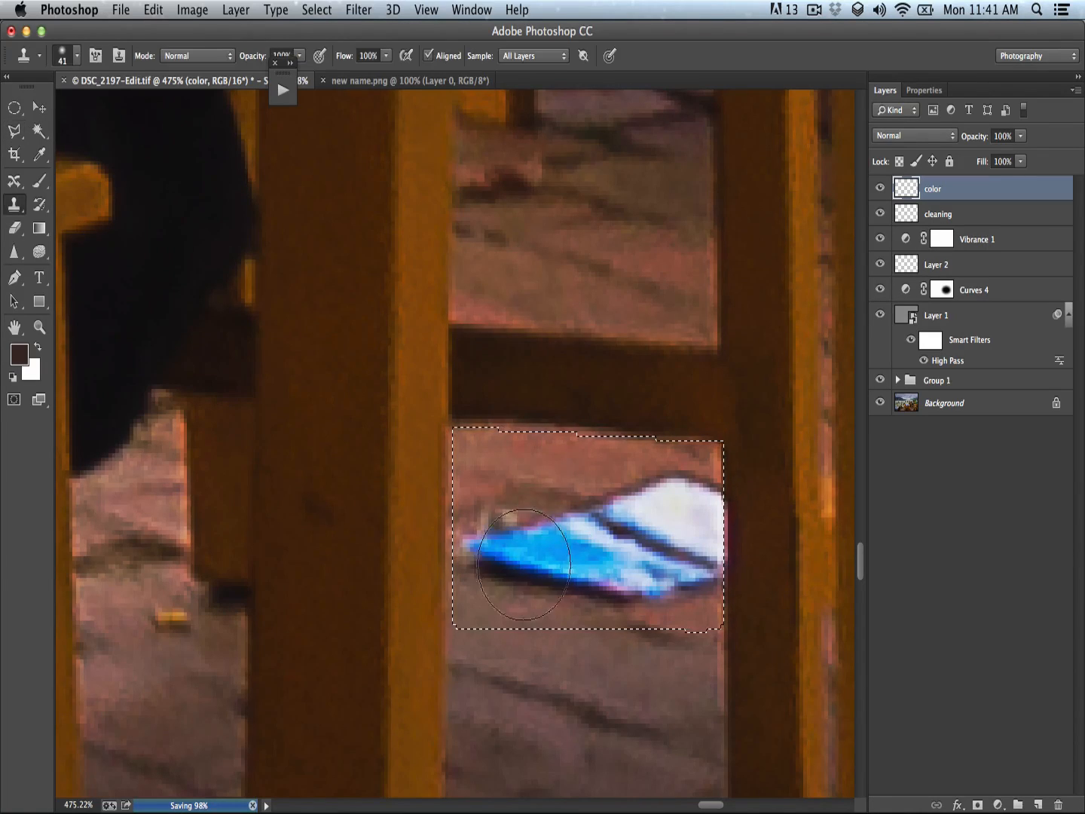
mouse_move(544, 653)
mouse_down()
mouse_move(535, 506)
mouse_move(553, 489)
mouse_up()
key(super+h)
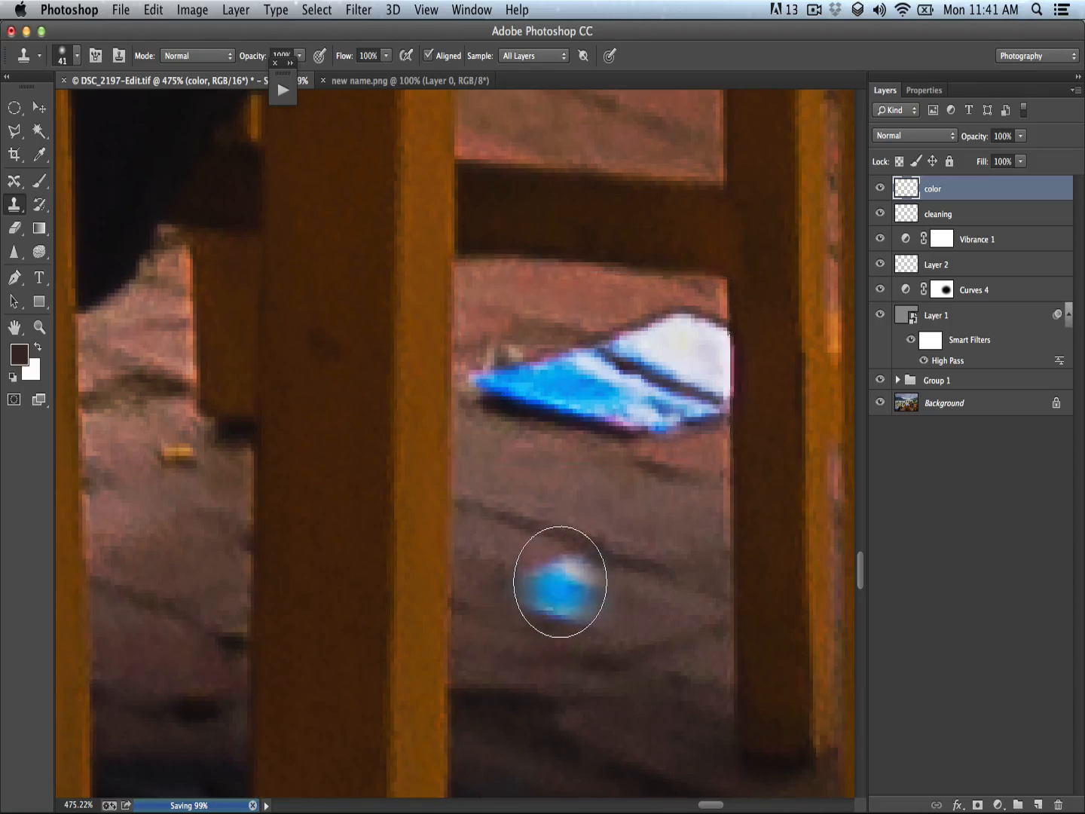
key(super+h)
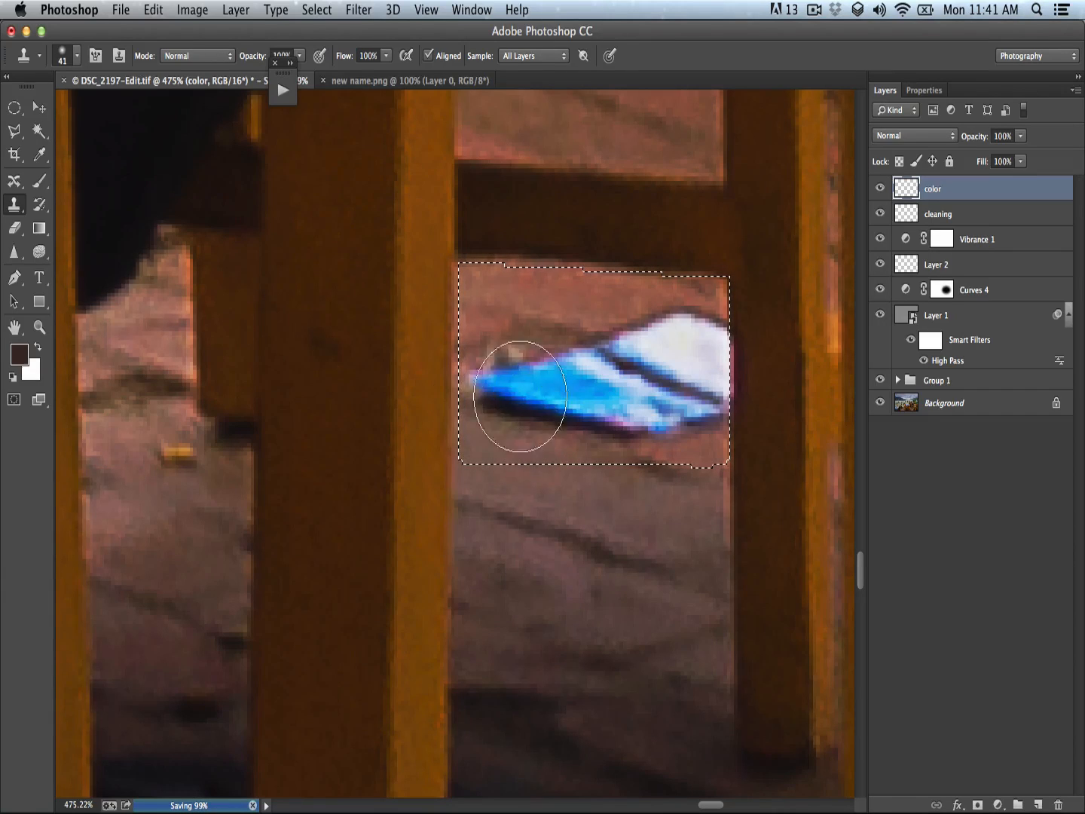
mouse_move(520, 396)
mouse_down()
mouse_move(590, 392)
mouse_move(607, 428)
mouse_move(673, 386)
mouse_move(698, 344)
mouse_move(583, 329)
mouse_up()
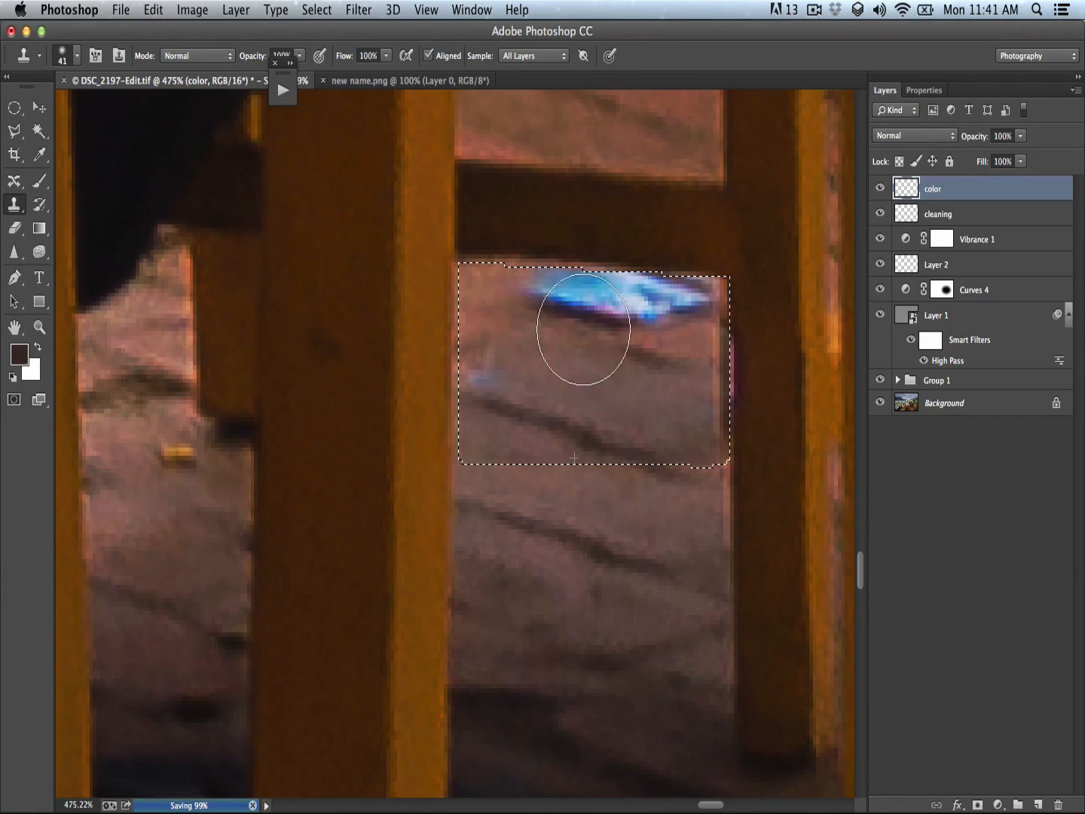
key(super+z)
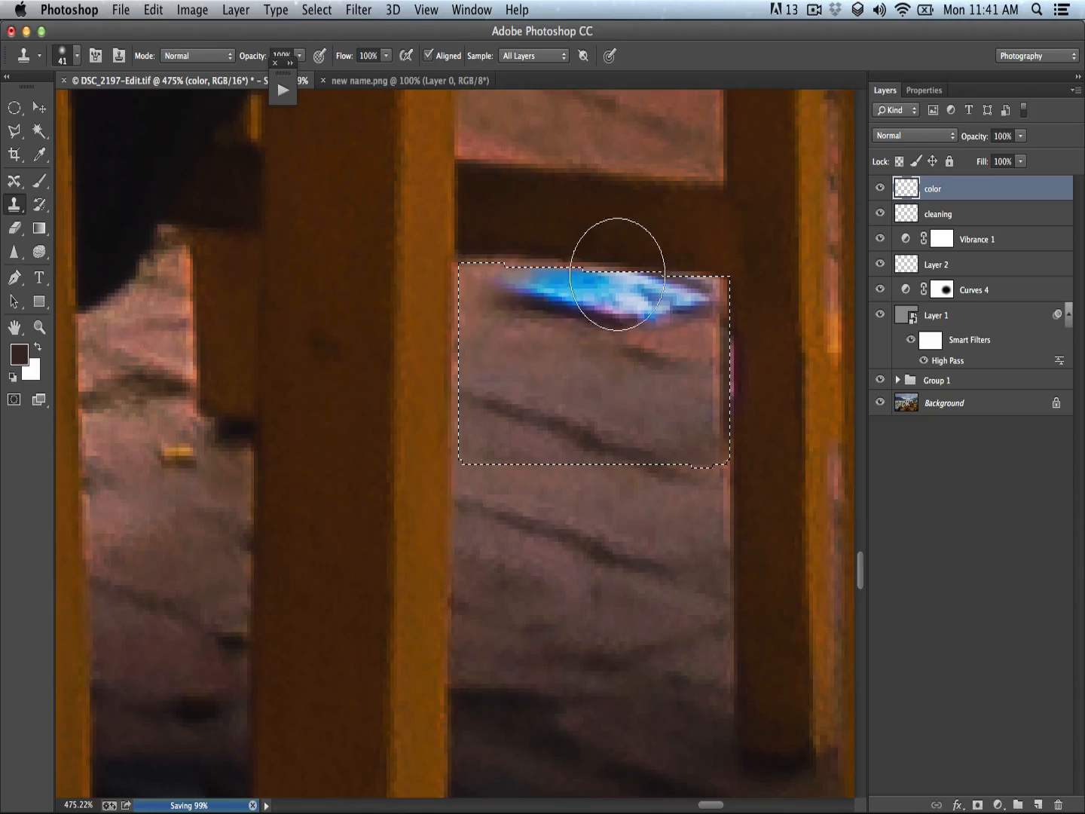
mouse_move(617, 275)
mouse_down()
mouse_move(529, 294)
mouse_move(605, 306)
mouse_move(693, 299)
mouse_move(716, 318)
mouse_move(687, 405)
mouse_move(564, 388)
mouse_move(457, 412)
mouse_up()
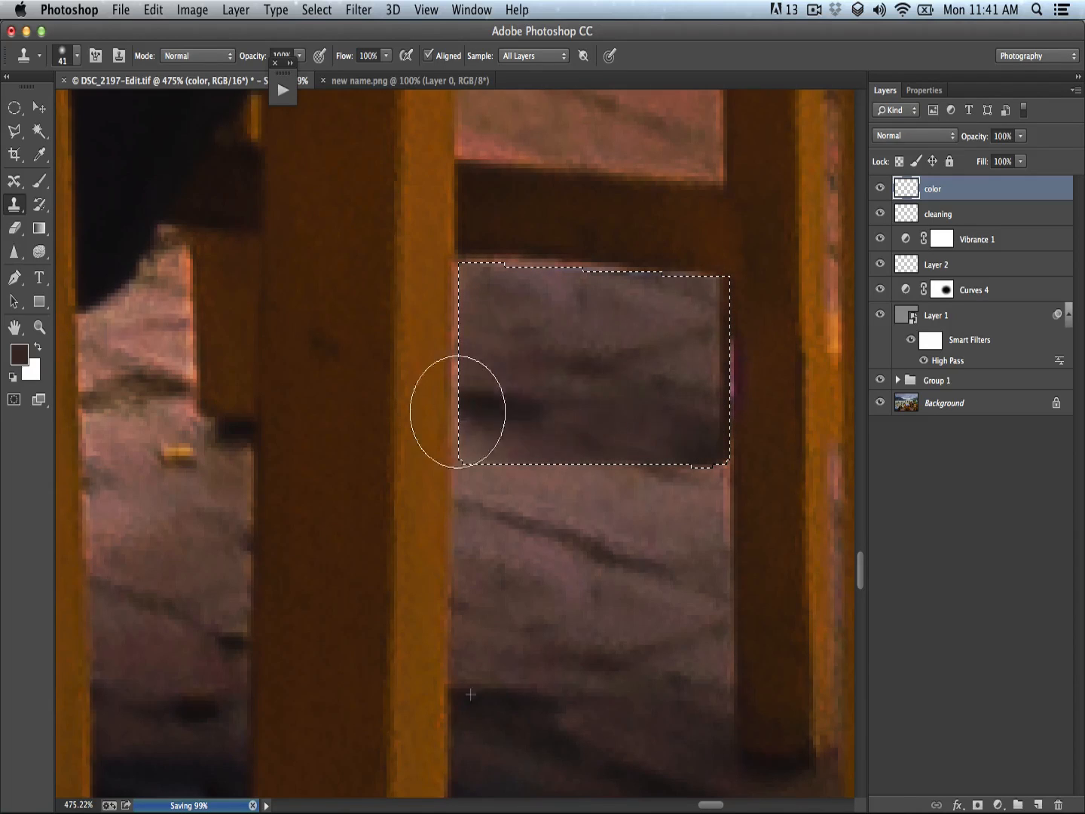
key(super+z)
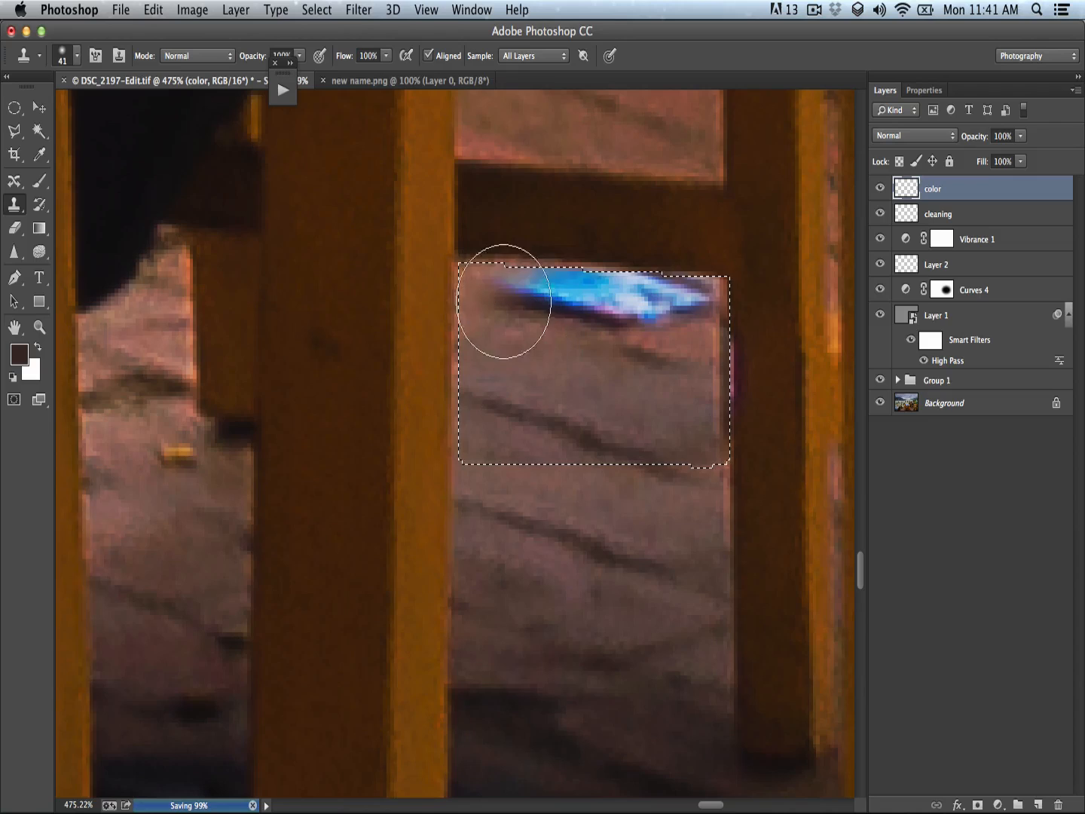
mouse_move(538, 291)
mouse_down()
mouse_move(691, 281)
mouse_move(648, 297)
mouse_move(660, 320)
mouse_move(693, 288)
mouse_up()
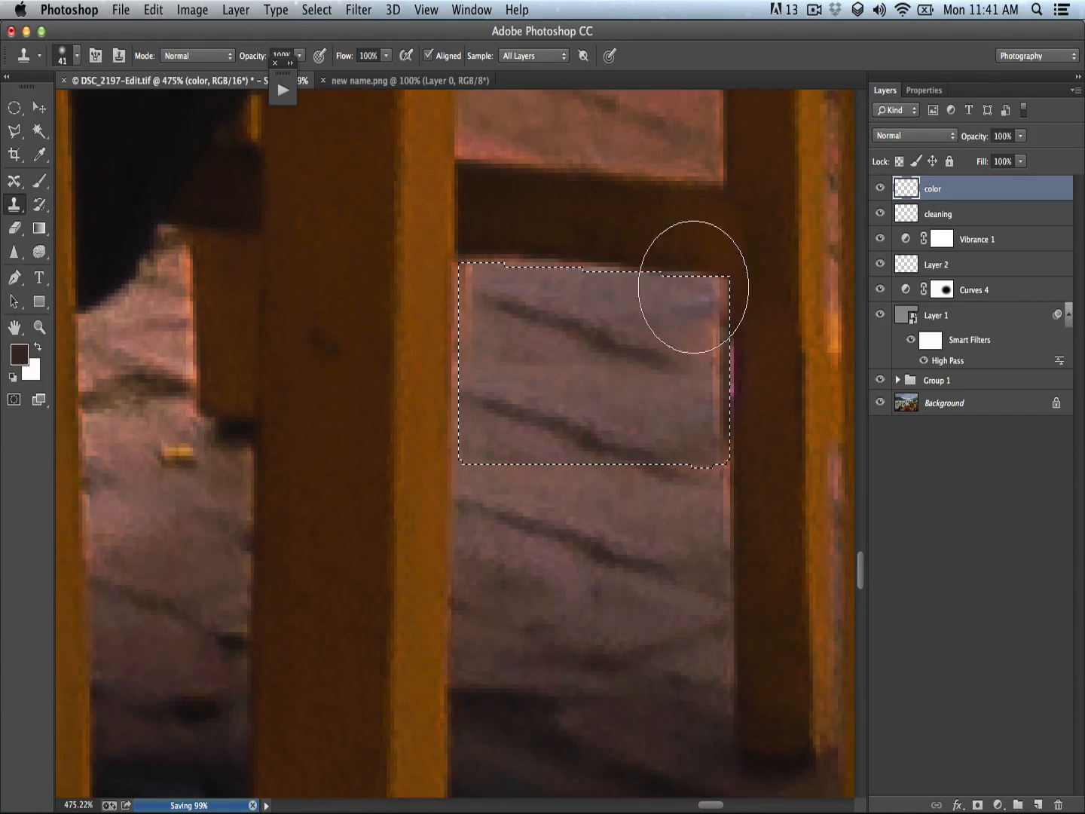
key(super+d)
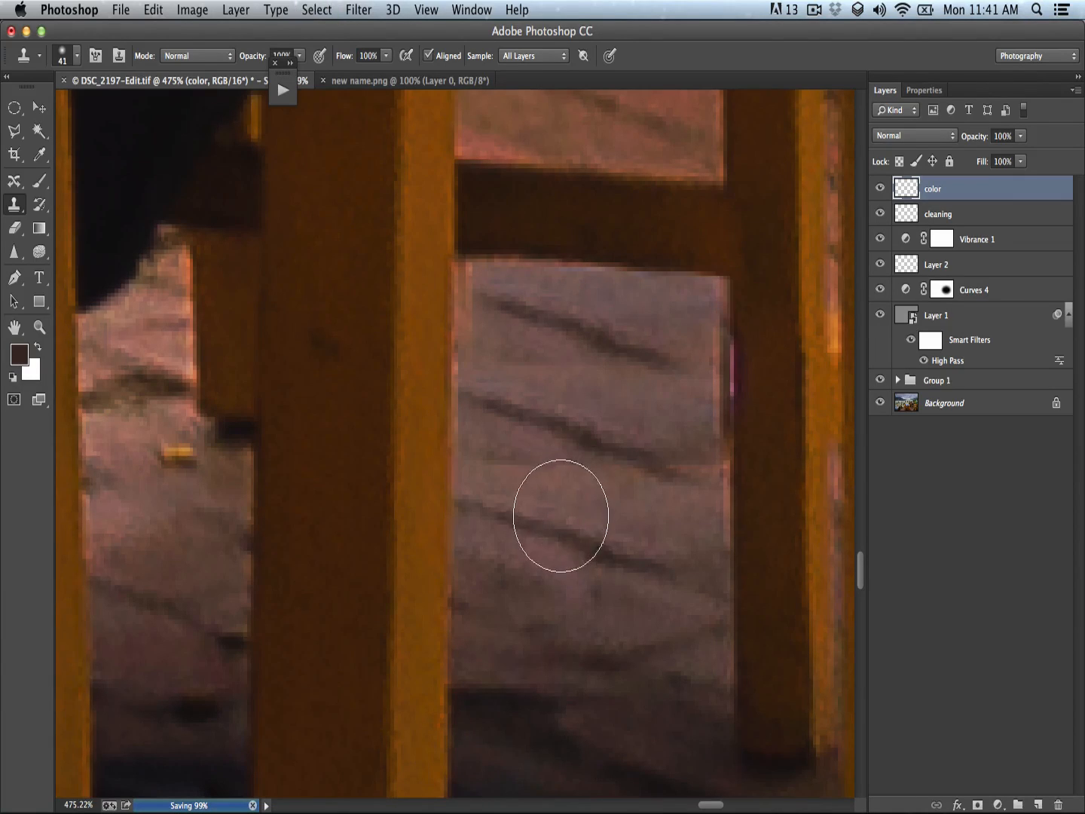
- Select the leaflet seen just behind the slatted seat of the front chair with the Polygonal Lasso, following the wooden leg's edge
key(z)
mouse_move(569, 551)
mouse_down()
mouse_move(487, 528)
mouse_move(470, 534)
mouse_up()
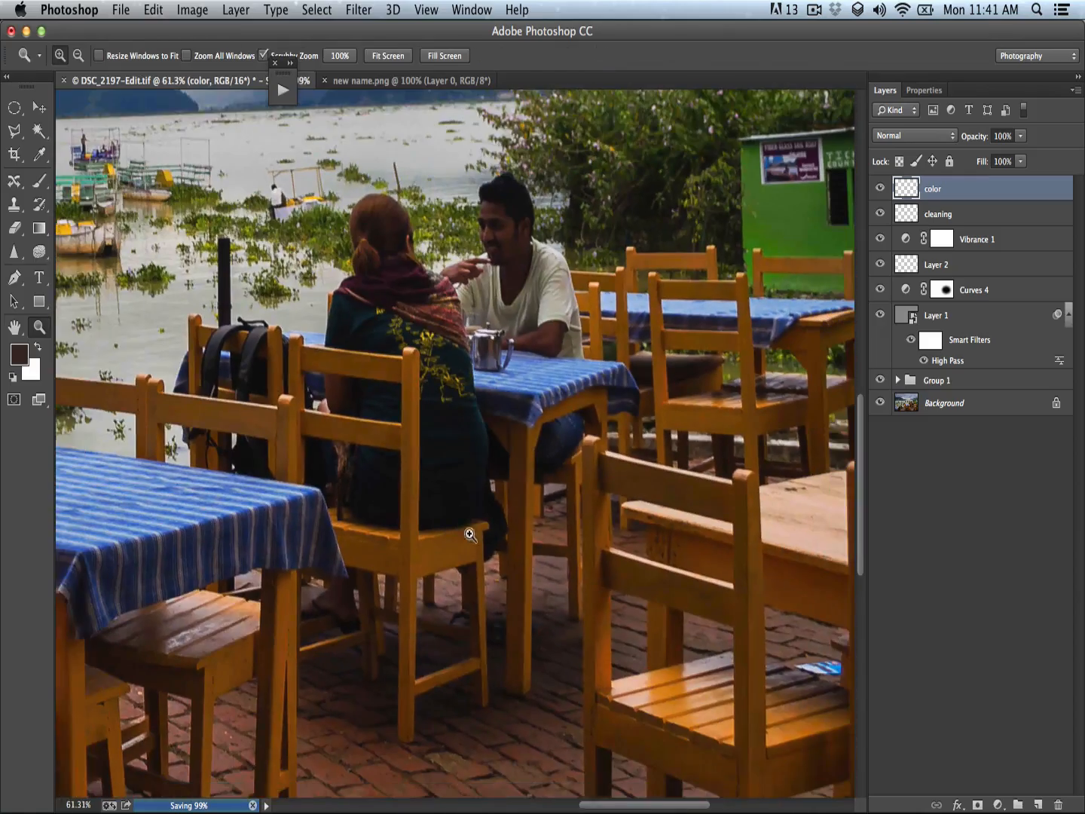
drag(582, 644, 742, 682)
drag(531, 632, 450, 548)
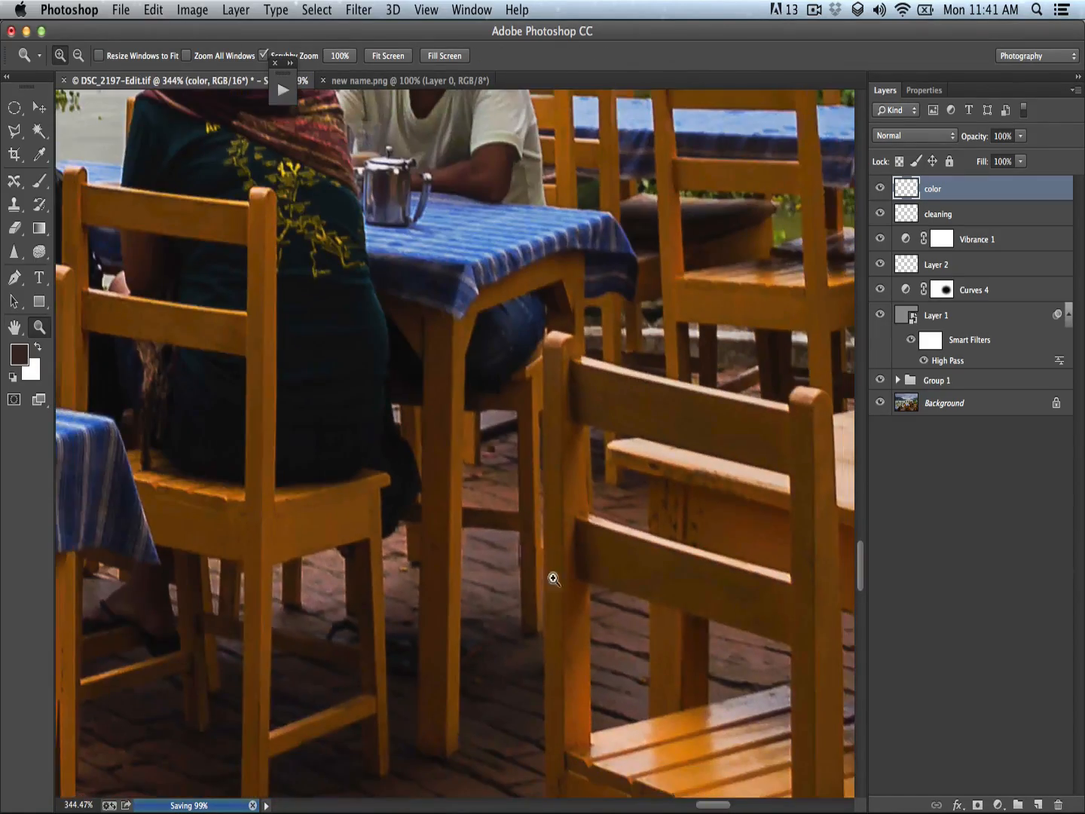
key(s)
drag(676, 653, 364, 496)
mouse_move(620, 555)
mouse_down()
mouse_move(610, 540)
mouse_move(682, 608)
mouse_move(661, 588)
mouse_move(662, 544)
mouse_up()
key(z)
key(l)
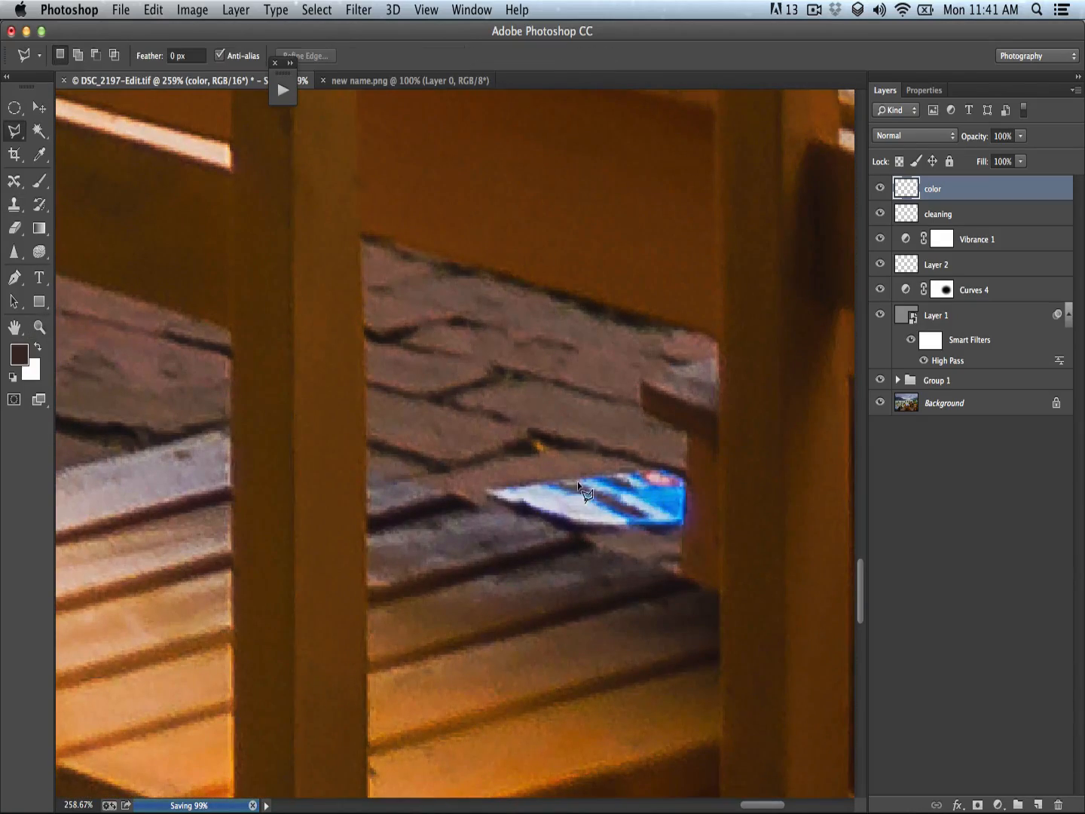
click(469, 462)
click(577, 438)
click(686, 474)
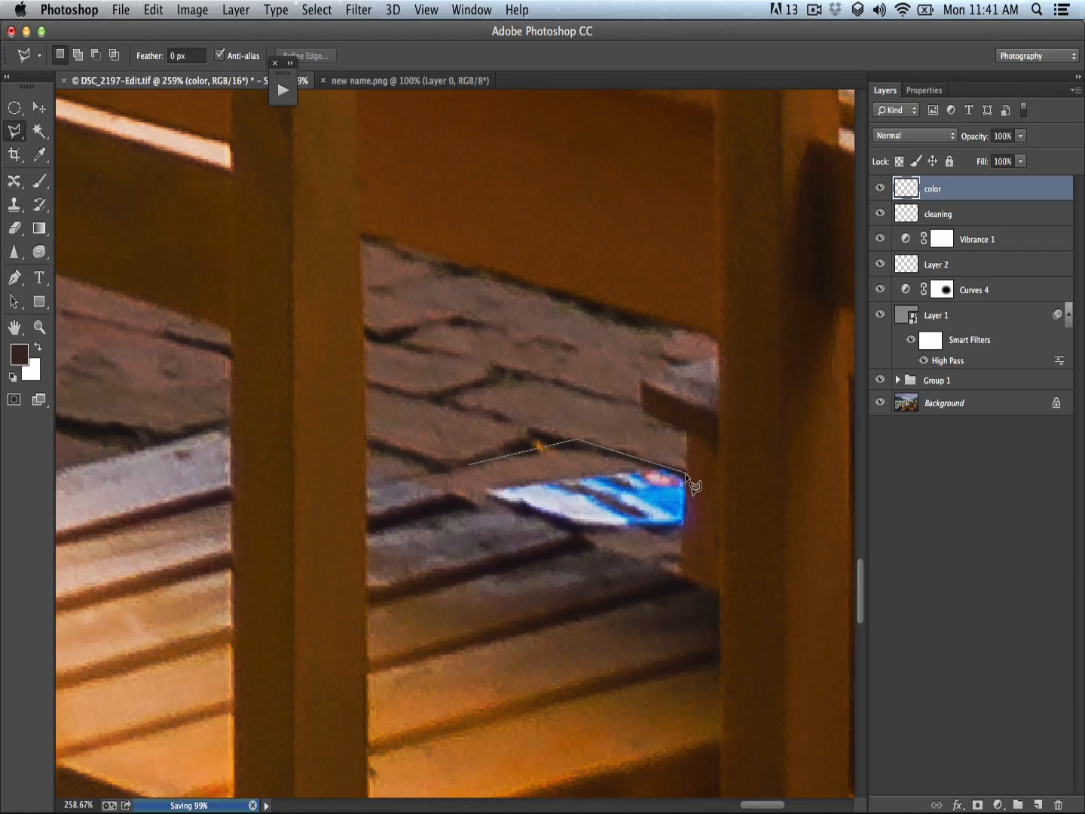
click(681, 554)
click(647, 560)
click(467, 465)
- Reduce the Clone Stamp size to 19 and start cloning brick over the selected leaflet, undoing the stroke that copies wood
key(s)
key(bracketleft)
key(bracketleft)
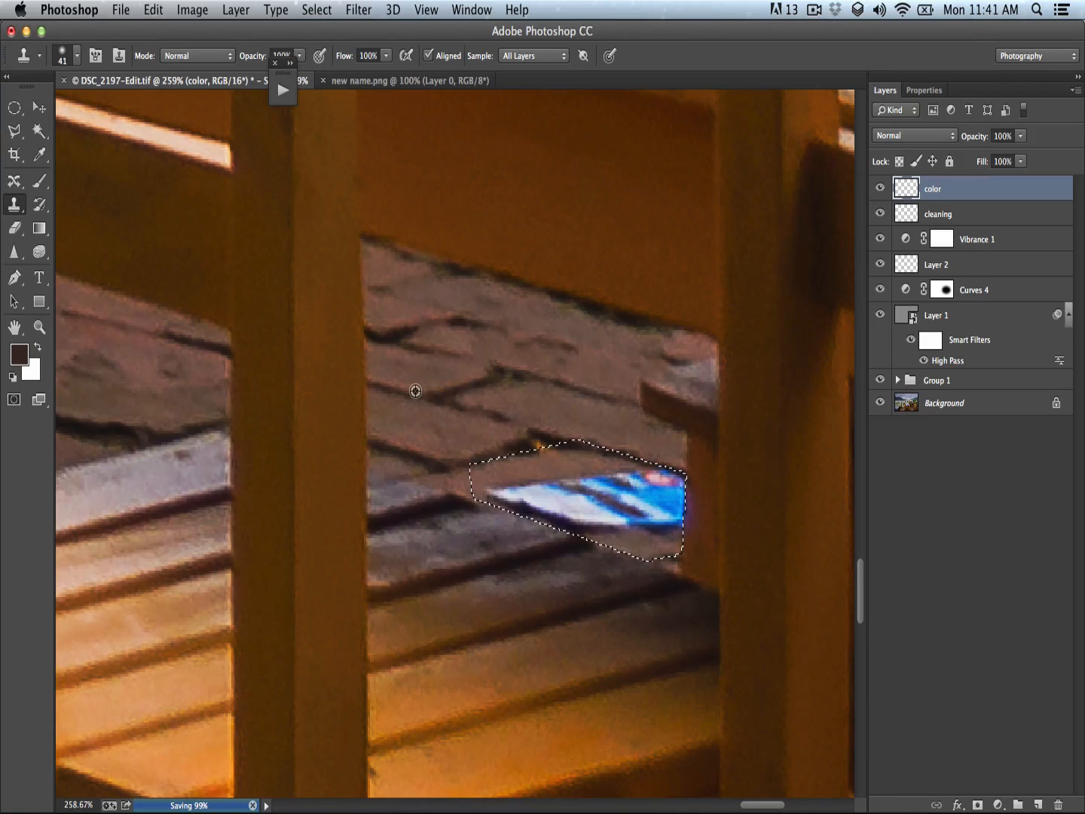
alt+click(412, 388)
drag(417, 397, 428, 400)
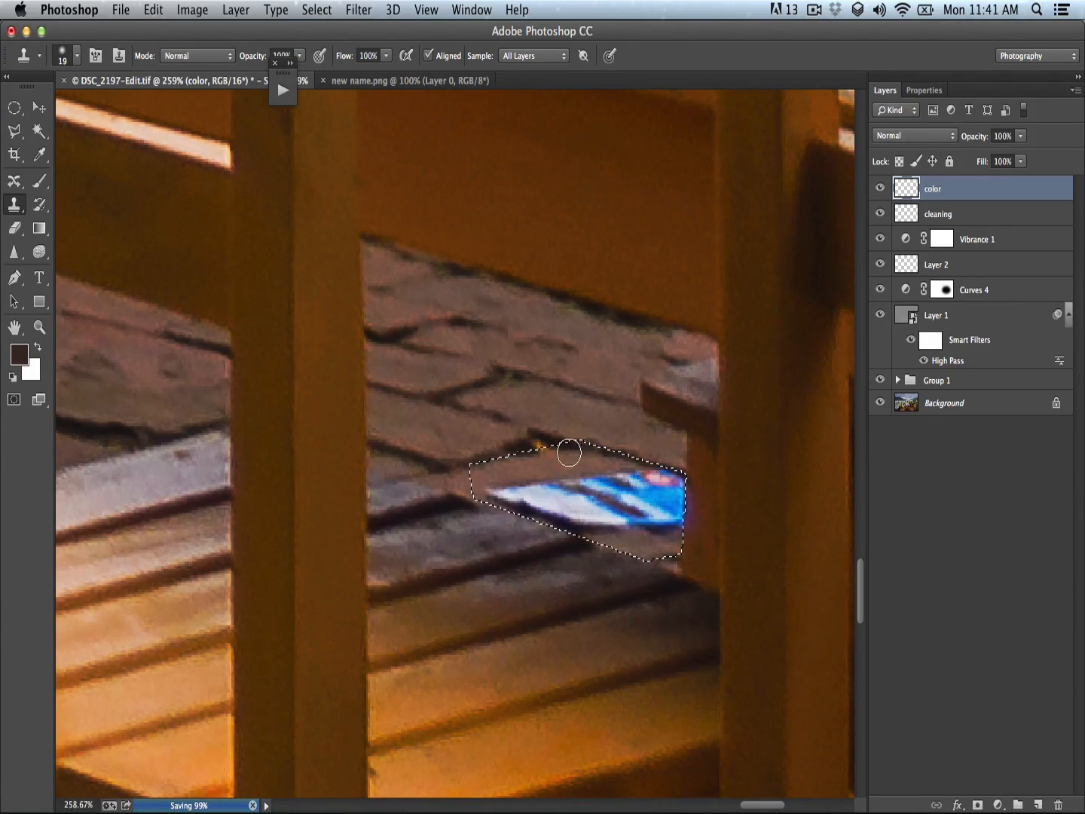
mouse_move(572, 445)
mouse_down()
mouse_move(682, 485)
mouse_move(622, 473)
mouse_move(495, 481)
mouse_move(527, 488)
mouse_up()
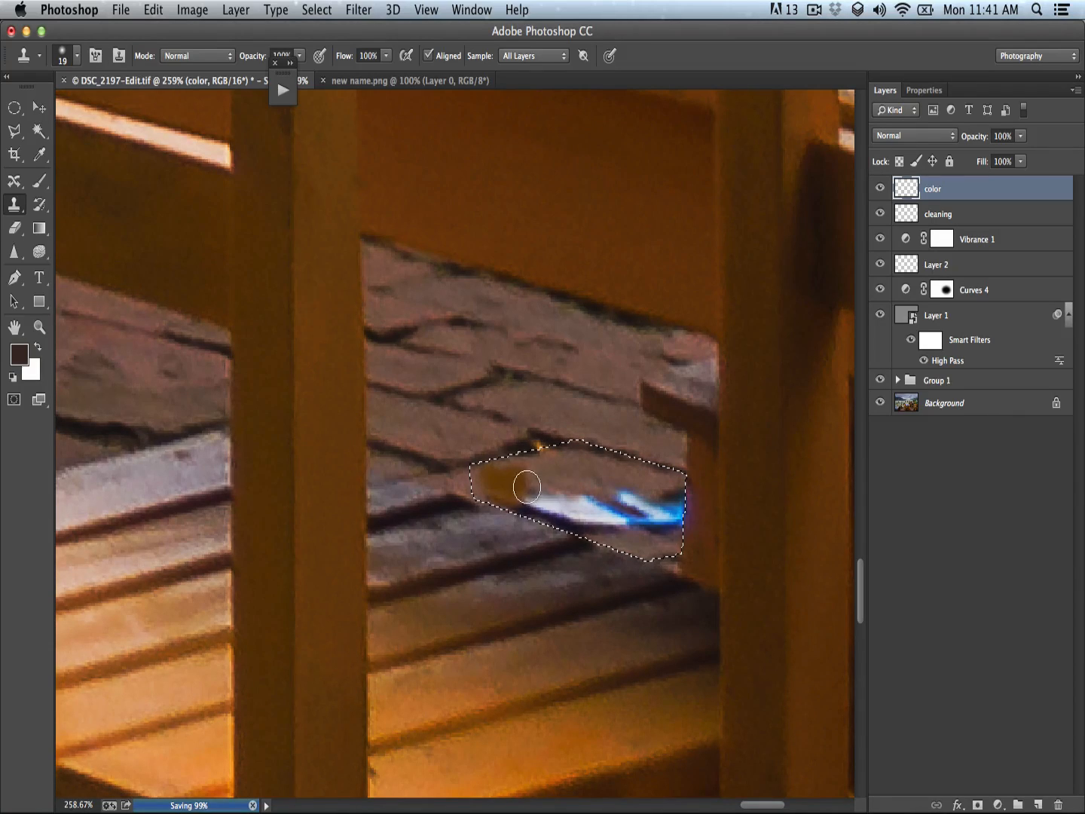
key(super+z)
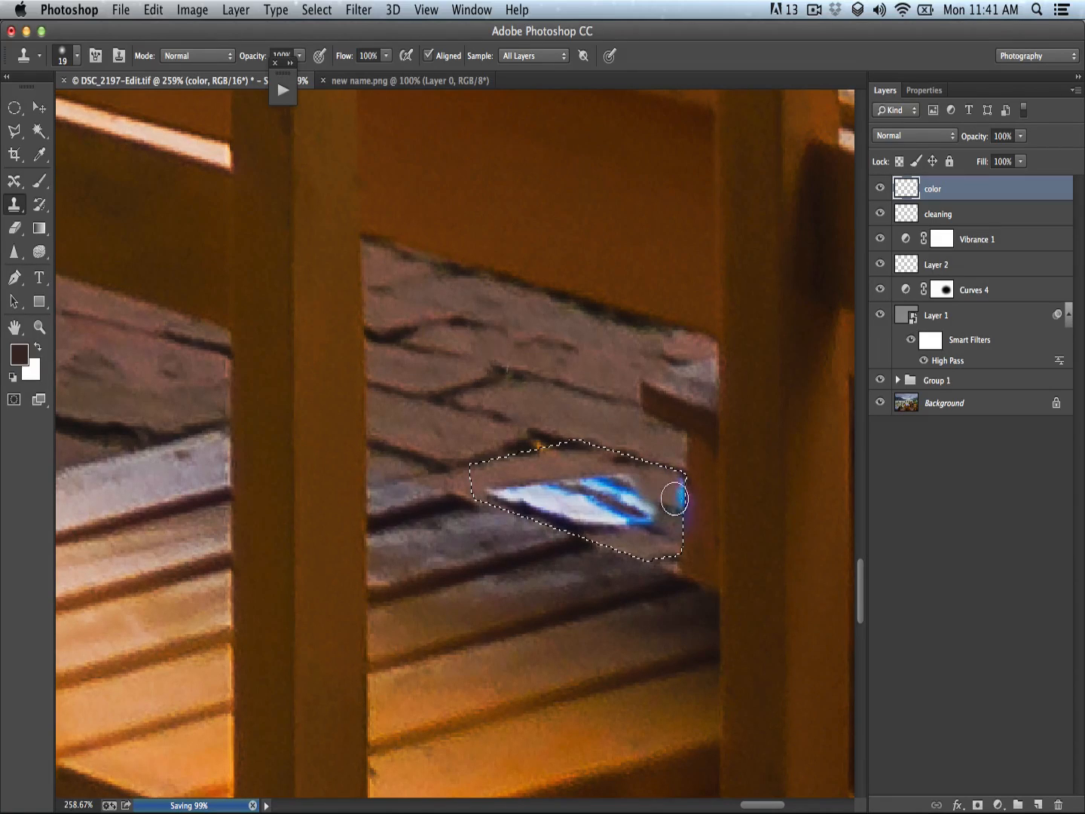
- Clone brick texture over the remaining blue and white parts of the leaflet behind the seat, and clear the selection
mouse_move(686, 491)
mouse_down()
mouse_move(645, 506)
mouse_move(594, 491)
mouse_up()
mouse_move(627, 483)
mouse_down()
mouse_move(606, 503)
mouse_move(582, 483)
mouse_move(605, 498)
mouse_move(567, 489)
mouse_move(576, 480)
mouse_move(558, 499)
mouse_up()
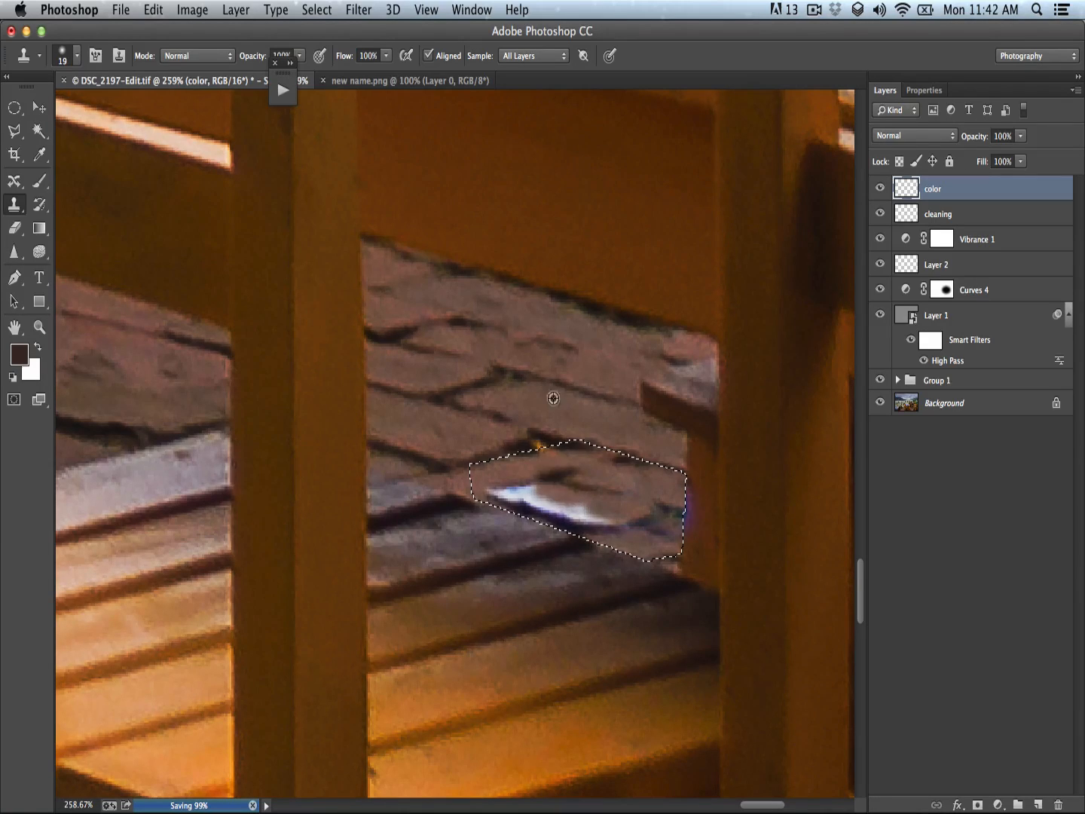
alt+click(515, 400)
mouse_move(498, 495)
mouse_down()
mouse_move(551, 501)
mouse_move(568, 523)
mouse_move(563, 488)
mouse_move(500, 473)
mouse_move(503, 497)
mouse_move(491, 487)
mouse_move(551, 521)
mouse_move(627, 538)
mouse_move(638, 515)
mouse_up()
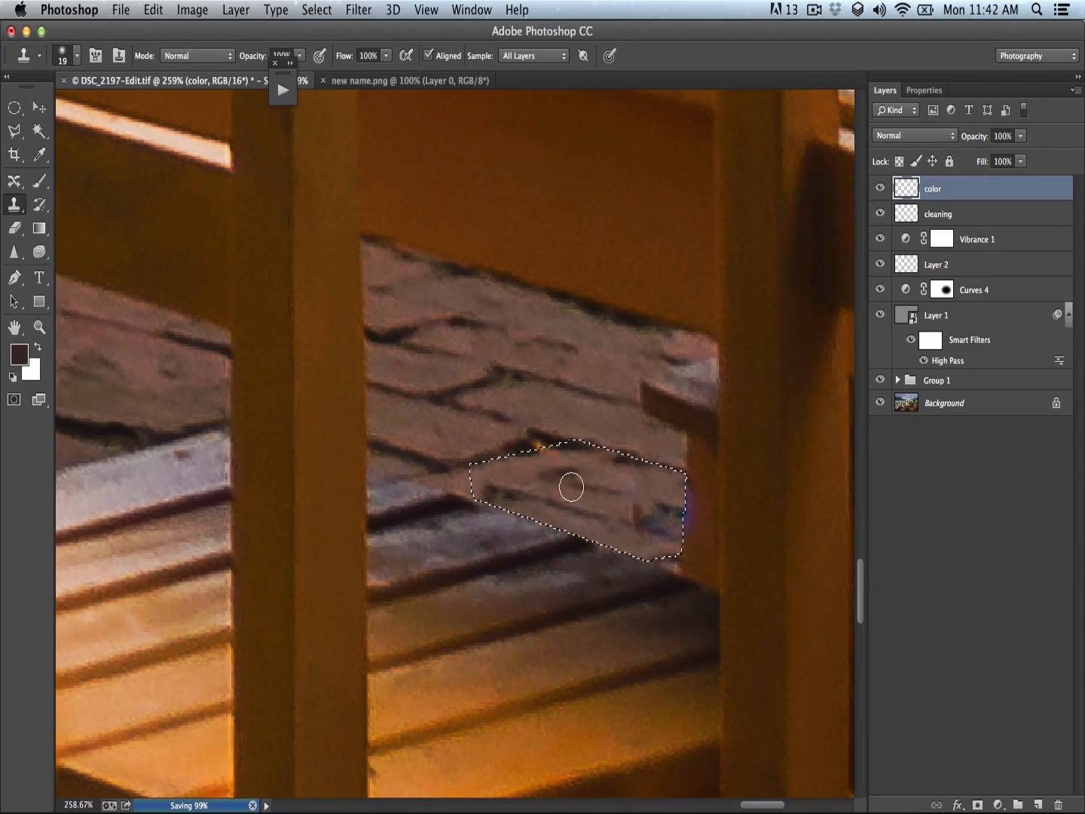
key(super+d)
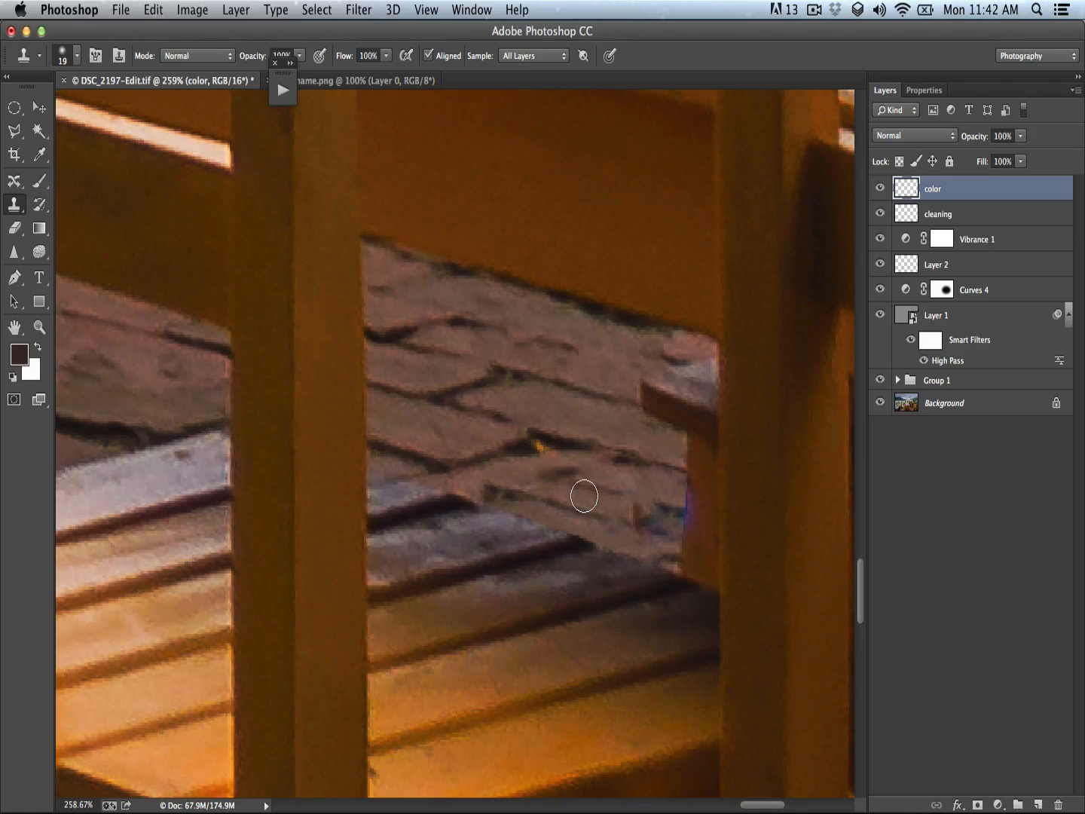
- Reduce the Clone Stamp size to 9 and clone brick over the stray wood-coloured patch and bluish remnants beside the chair leg
key(z)
click(583, 480)
key(s)
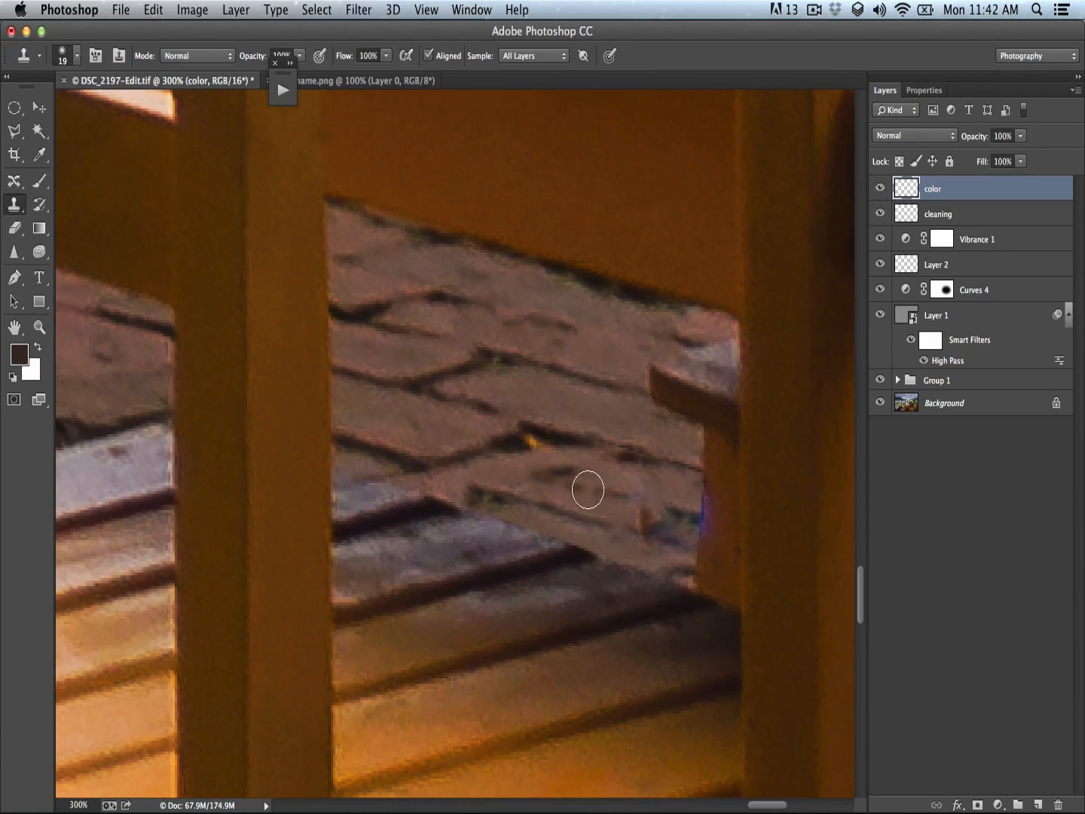
key(z)
click(589, 479)
key(s)
drag(645, 498, 625, 497)
key(z)
click(623, 475)
key(s)
key(z)
key(s)
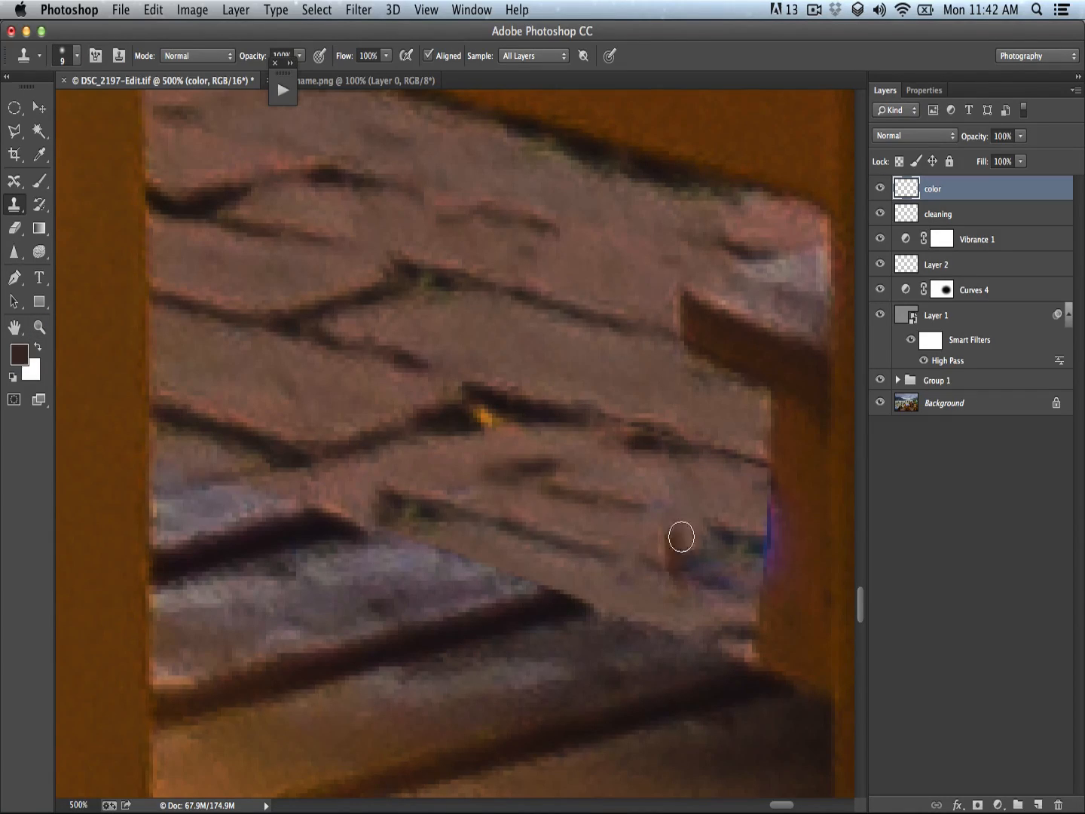
mouse_move(680, 536)
mouse_down()
mouse_move(685, 575)
mouse_move(686, 526)
mouse_move(725, 555)
mouse_move(703, 572)
mouse_up()
- Undo the last clone stroke, resample clean brick above, and clone over the blue remnants still next to the wooden leg
alt+click(652, 454)
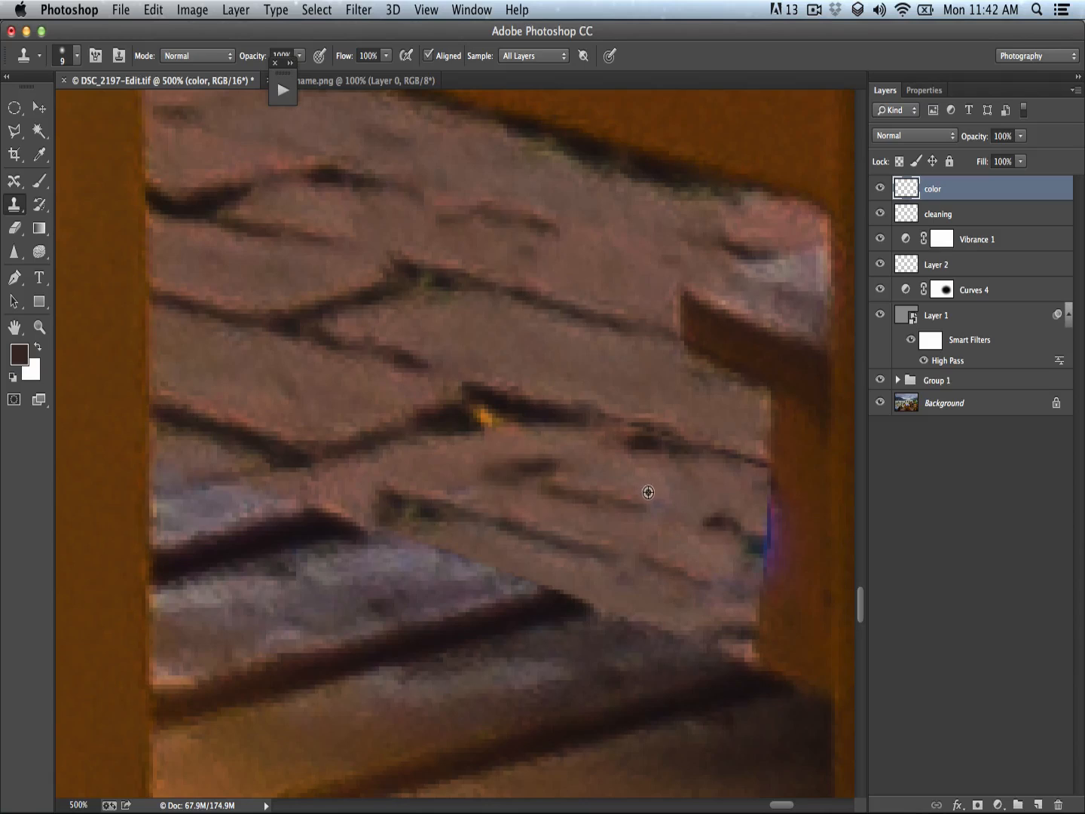
alt+click(651, 489)
key(super+z)
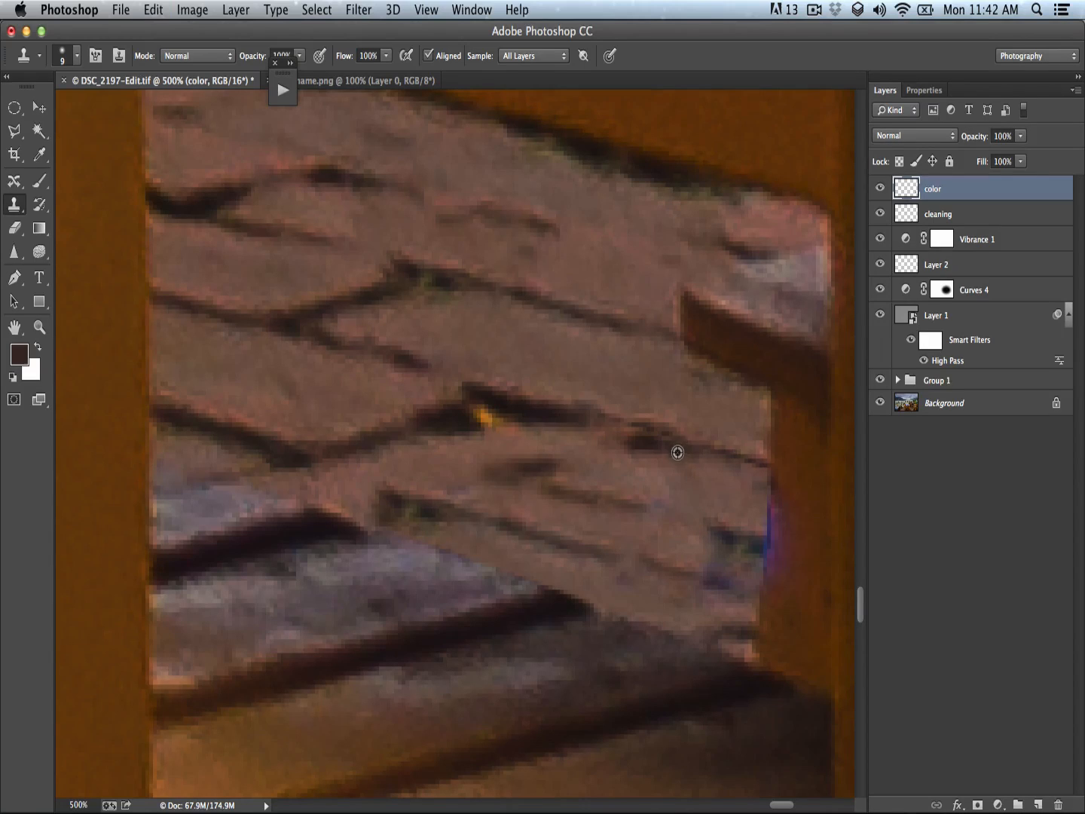
mouse_move(741, 550)
mouse_down()
mouse_move(723, 534)
mouse_move(719, 573)
mouse_move(735, 576)
mouse_move(744, 553)
mouse_up()
- Compare the whole photo with and without the leaflet removal by hiding and showing the cleaning layer
key(z)
drag(612, 546, 290, 332)
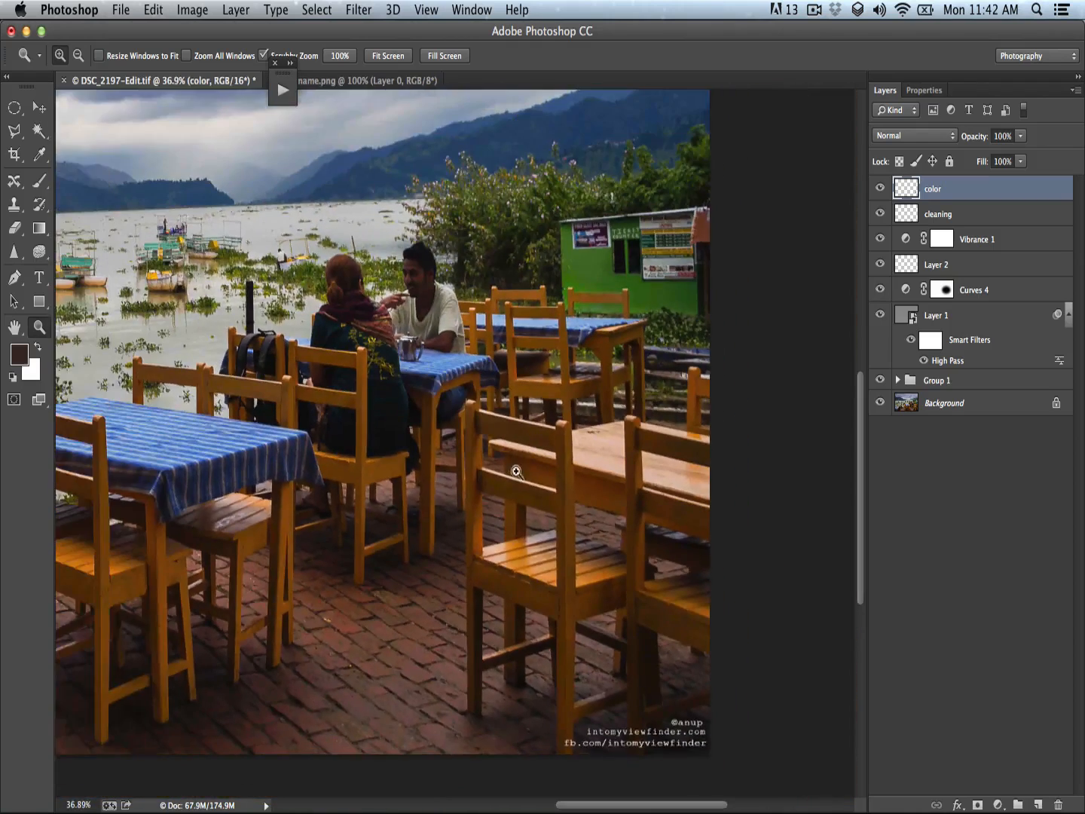
mouse_move(548, 537)
mouse_down()
mouse_move(468, 465)
mouse_move(407, 464)
mouse_up()
key(s)
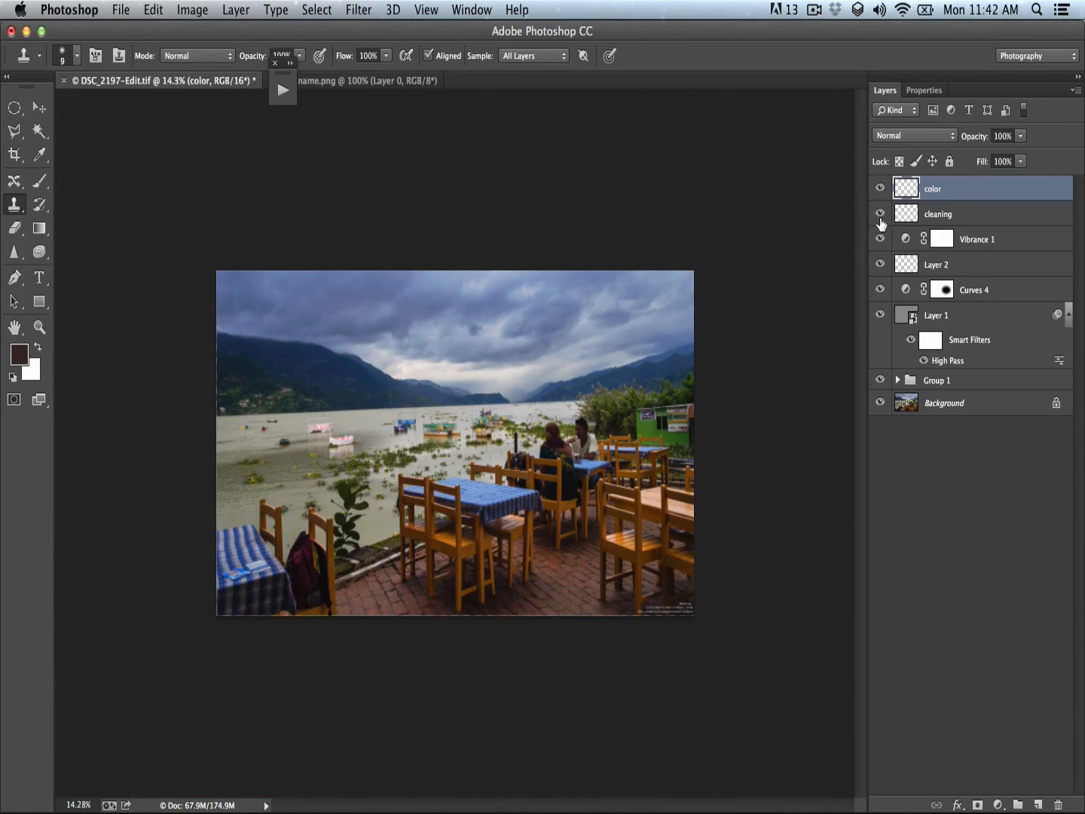
click(880, 215)
click(881, 215)
- Review the finished photo in full-screen mode on a black background, enlarged to fill the display
key(z)
mouse_move(602, 605)
mouse_down()
mouse_move(598, 559)
mouse_move(622, 548)
mouse_move(545, 508)
mouse_up()
key(s)
key(f)
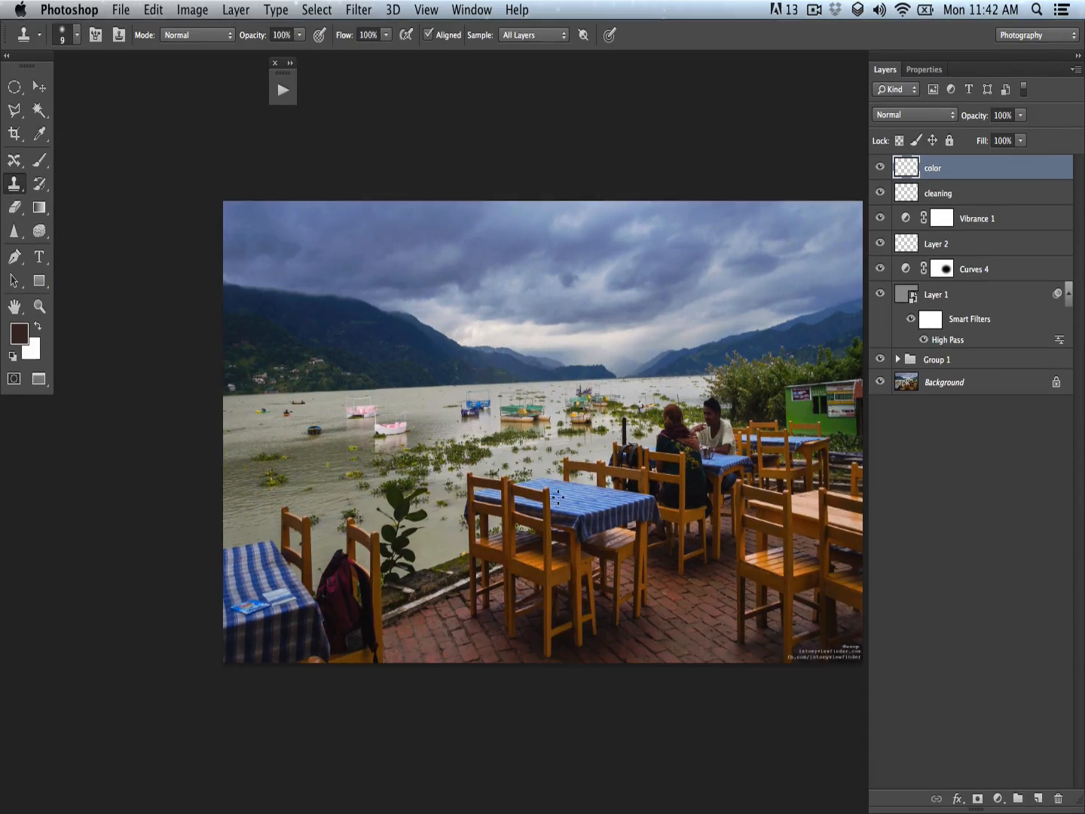
key(f)
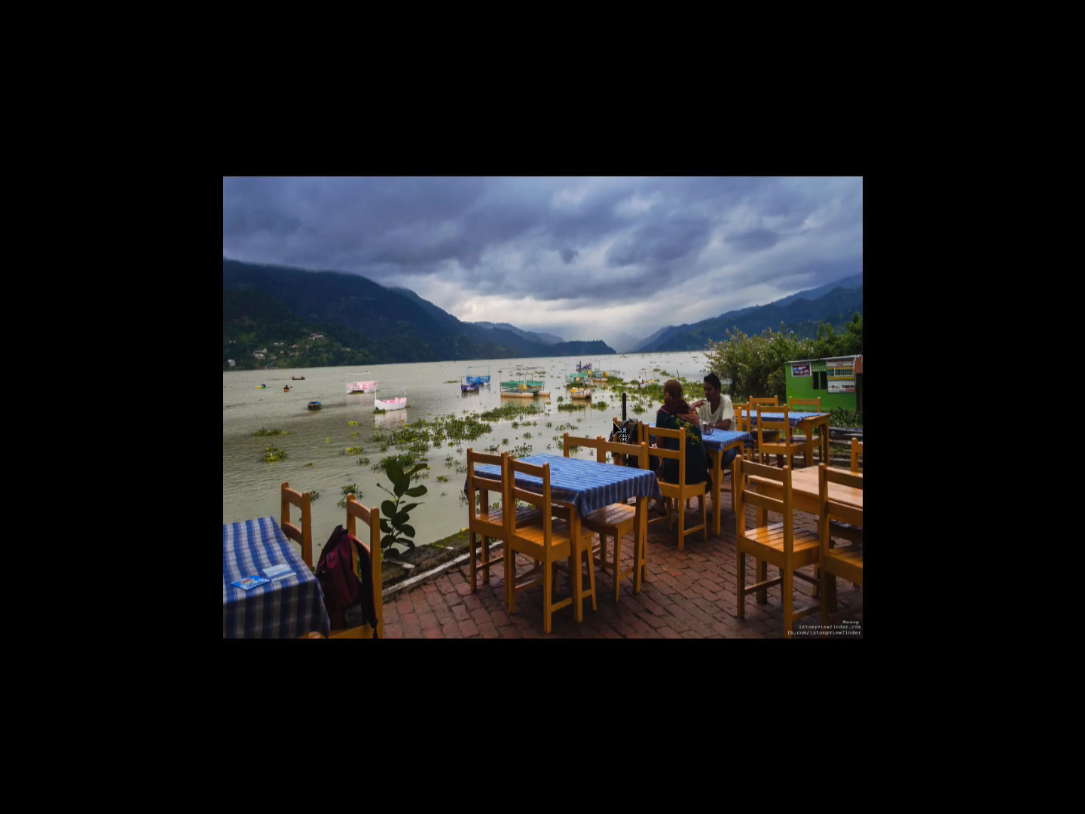
key(ctrl+minus)
key(ctrl+plus)
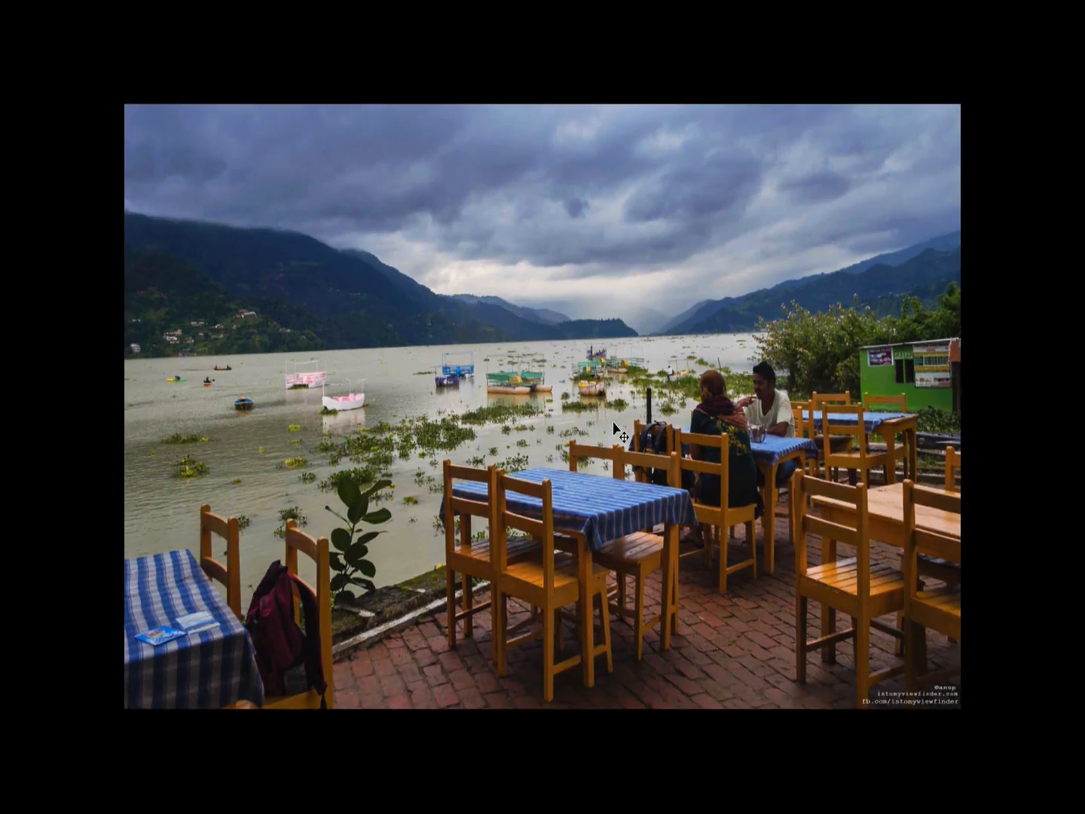
key(ctrl+0)
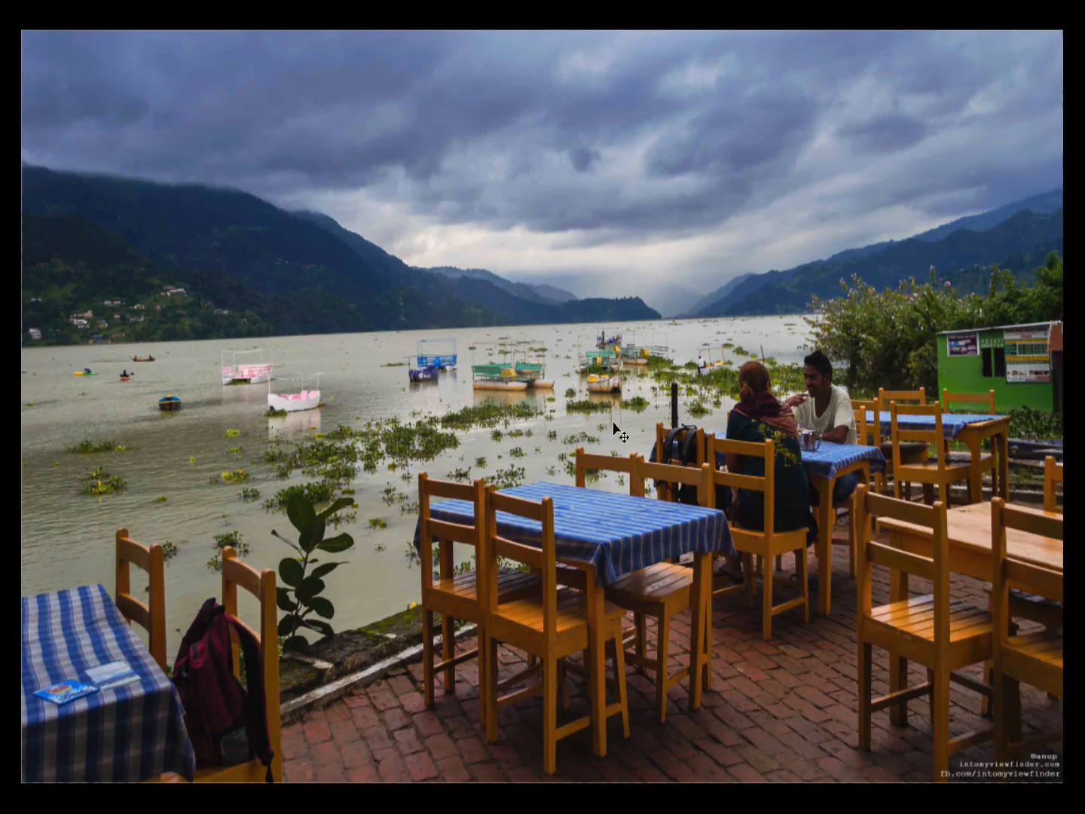
key(ctrl+plus)
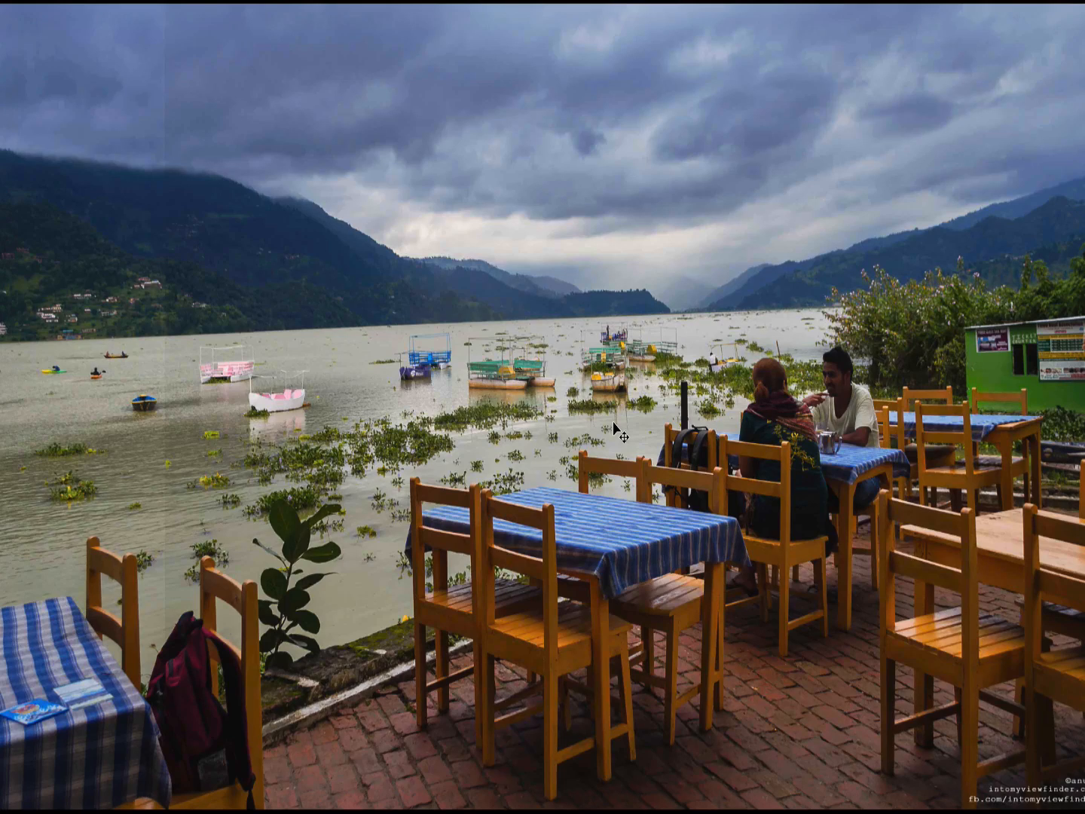